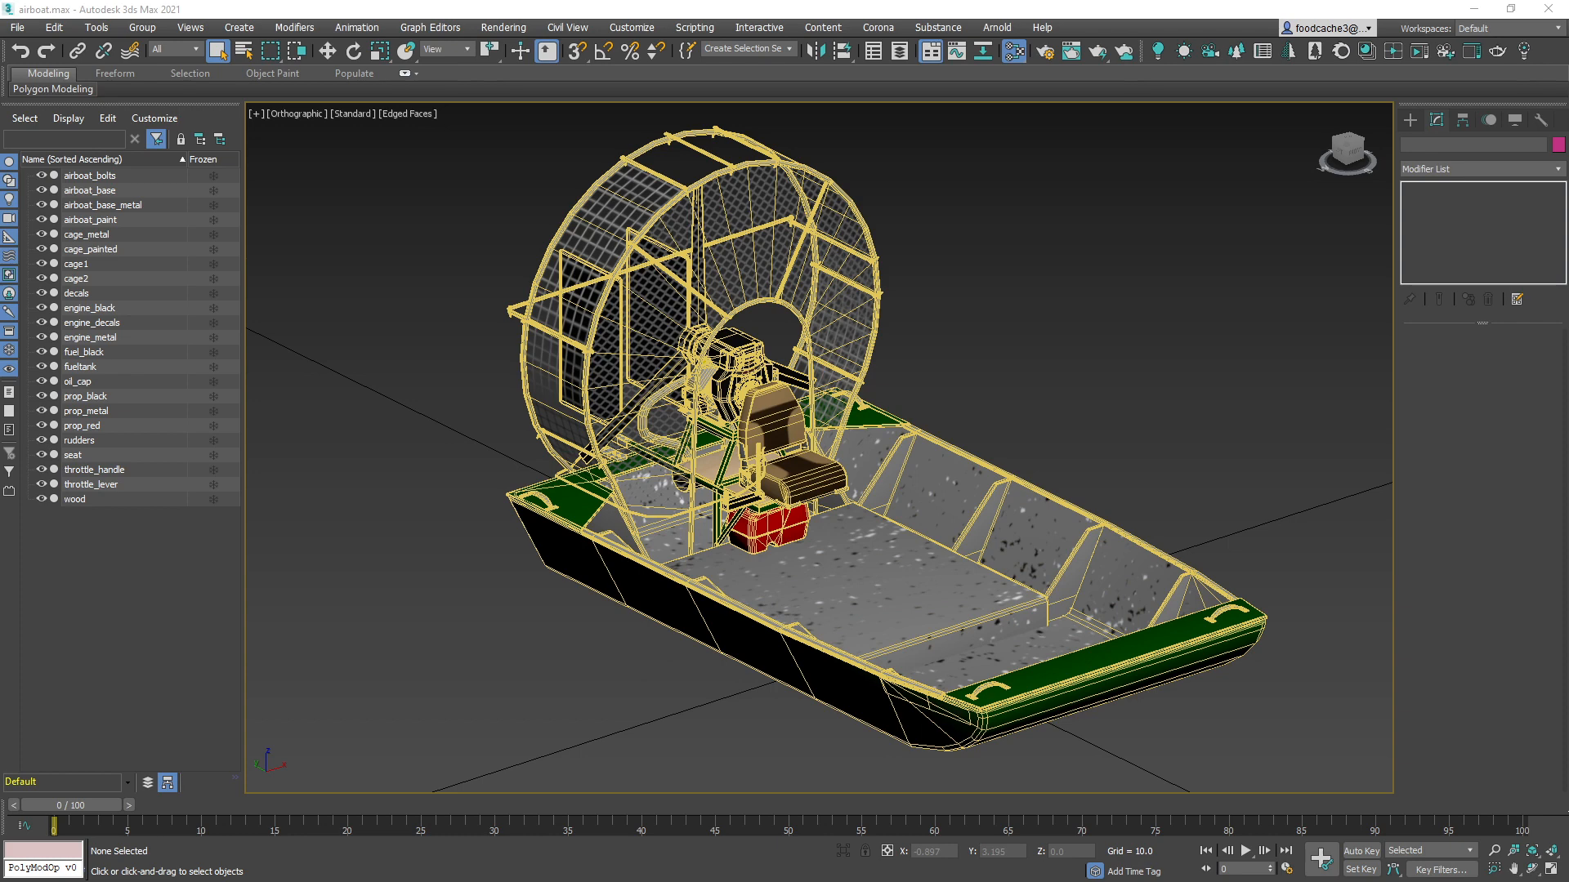
Launch ksEditor from the sdk\editor folder inside the assettocorsa game directory
{"action": "left_click_drag", "start_coordinate": [0, 173], "coordinate": [878, 172]}
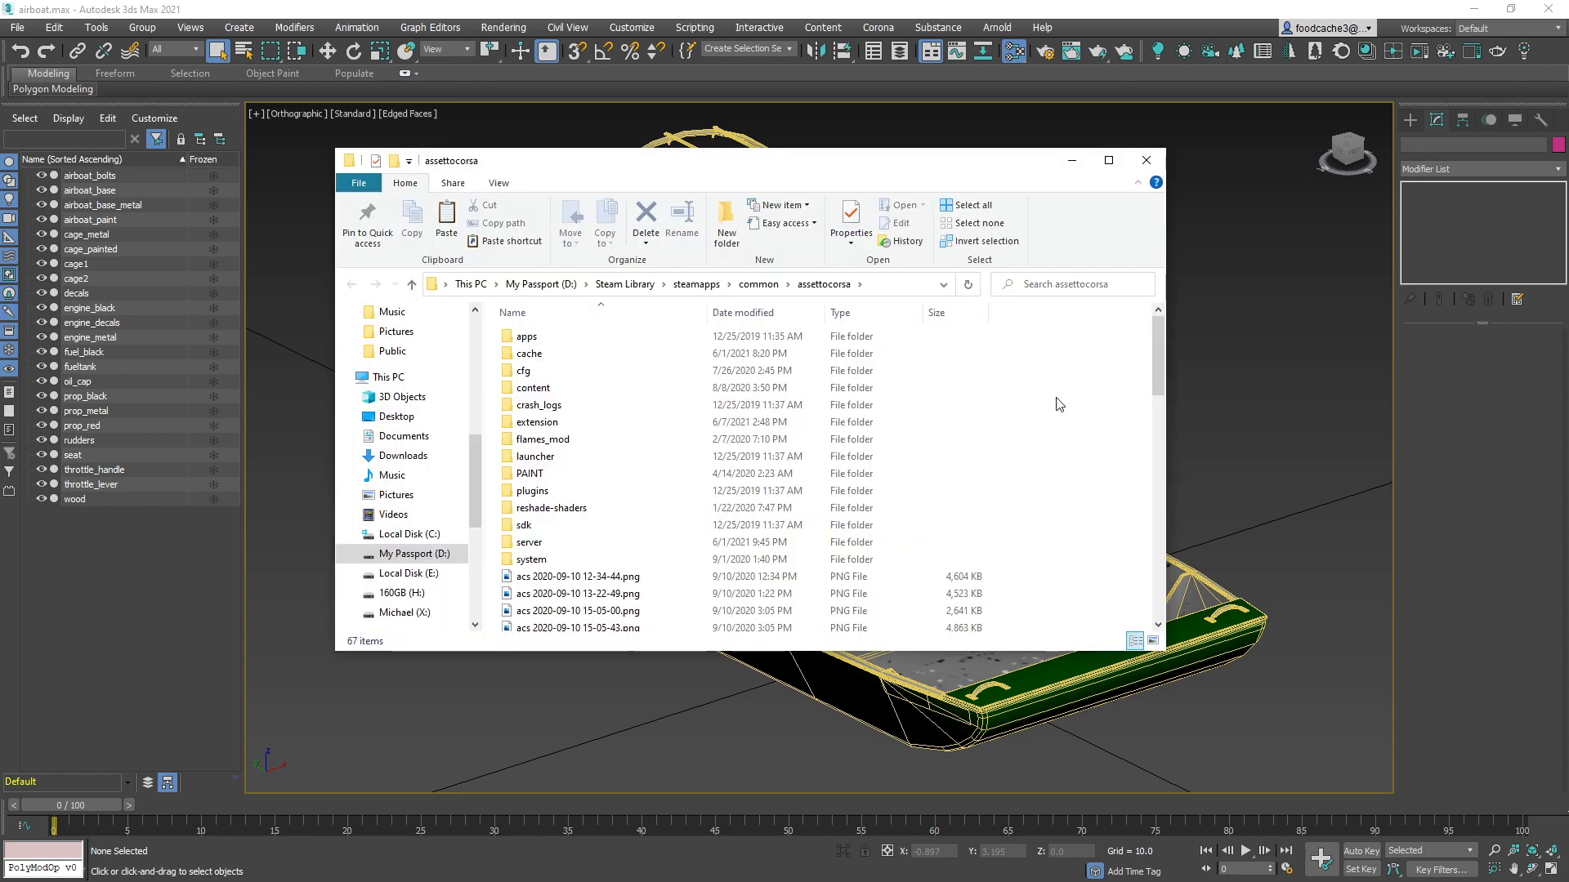
{"action": "scroll", "coordinate": [1084, 455], "scroll_direction": "down", "scroll_amount": 5}
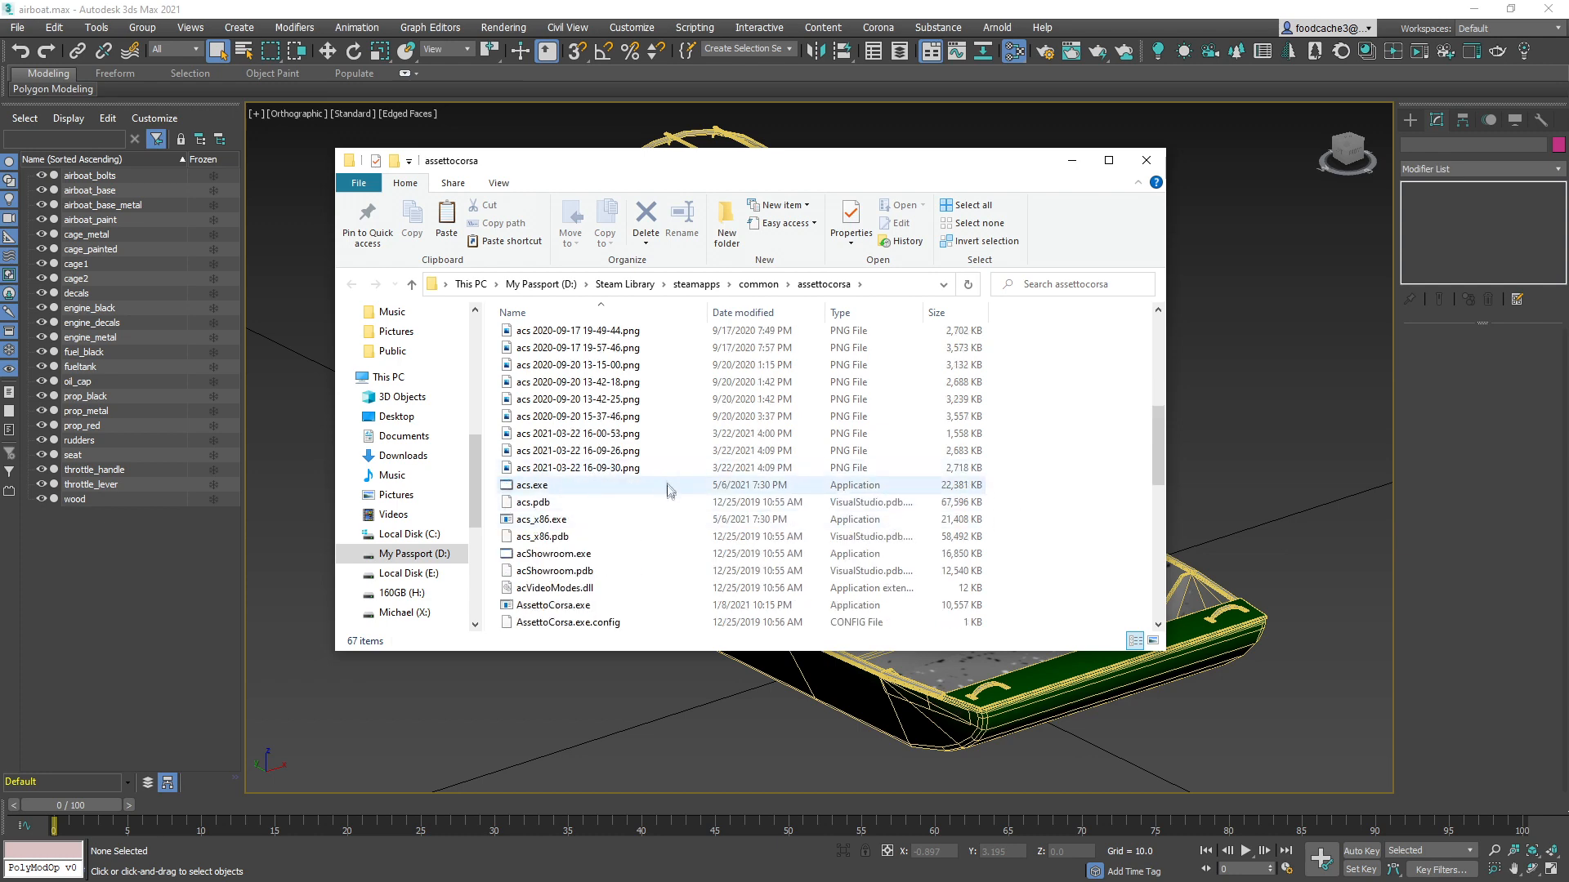
{"action": "scroll", "coordinate": [1028, 517], "scroll_direction": "up", "scroll_amount": 5}
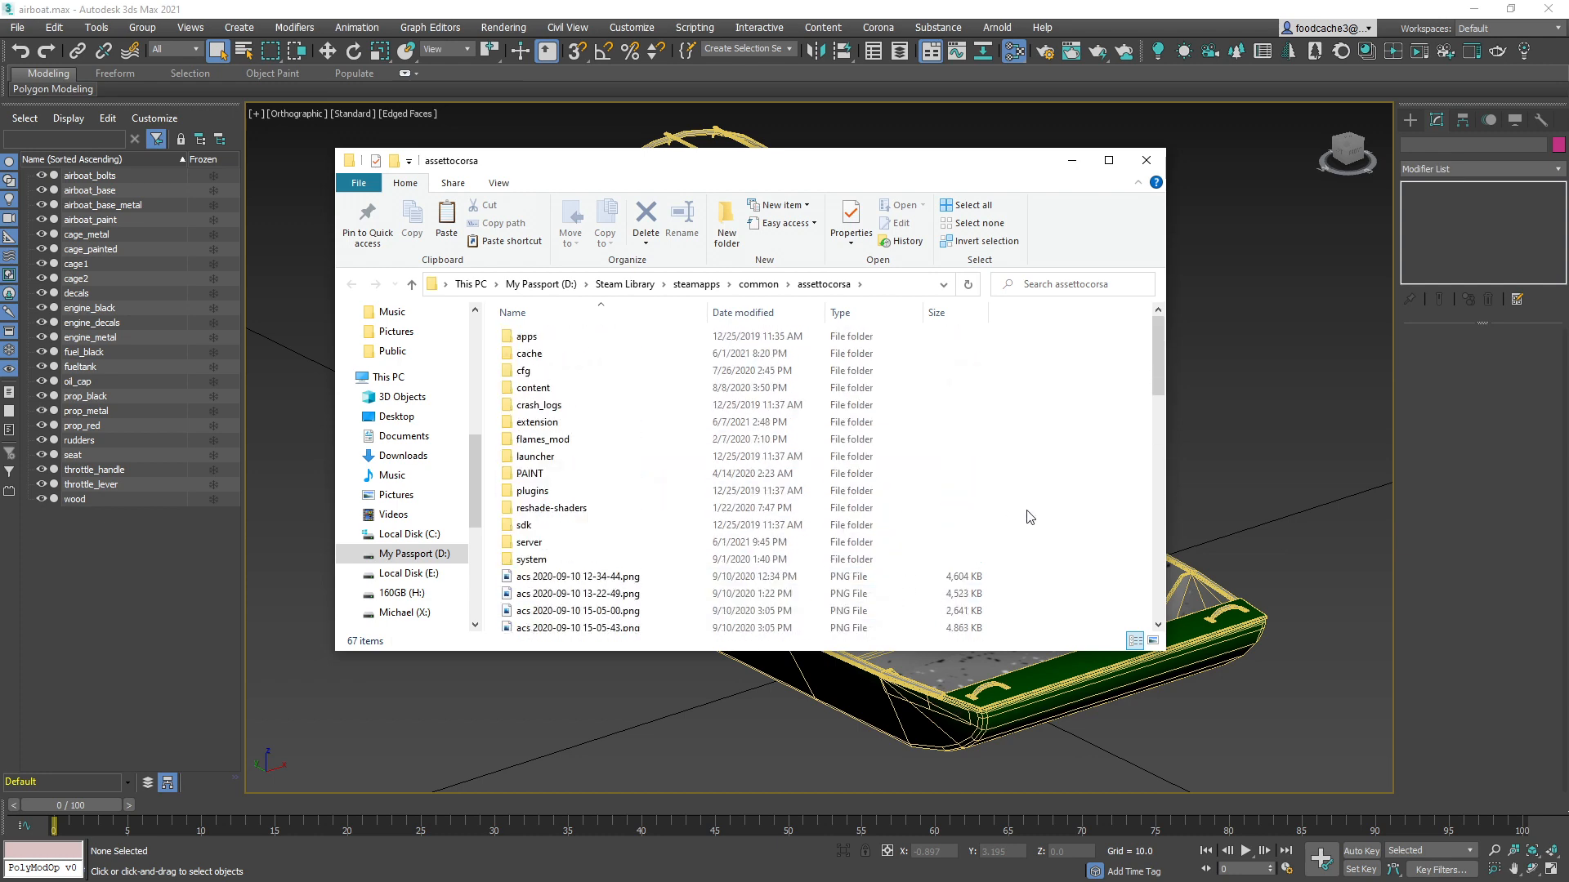
{"action": "double_click", "coordinate": [677, 525]}
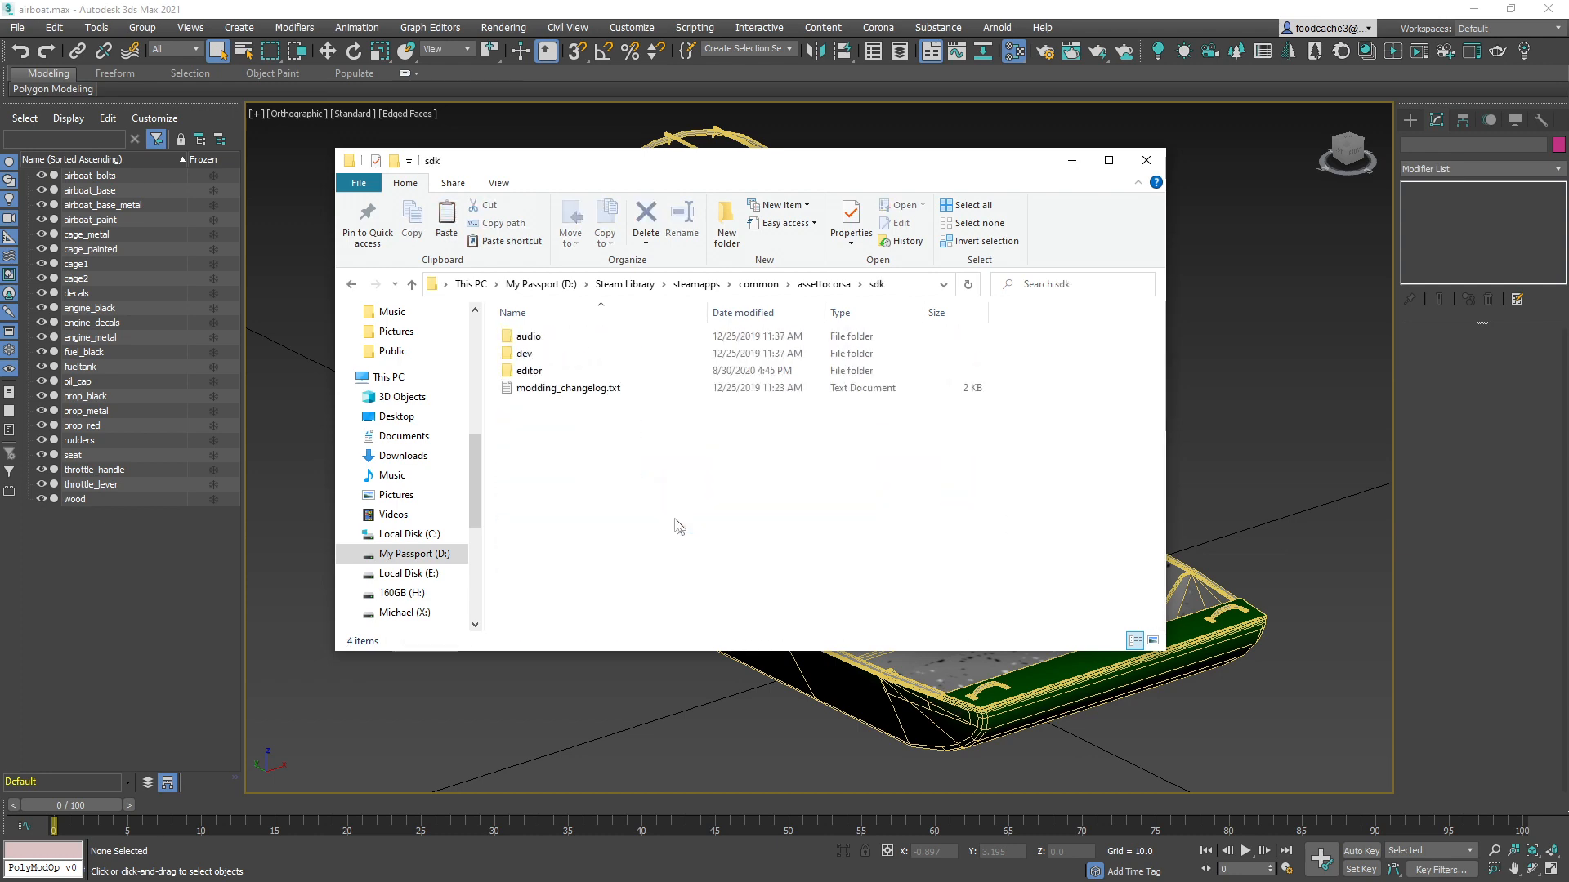
{"action": "double_click", "coordinate": [588, 371]}
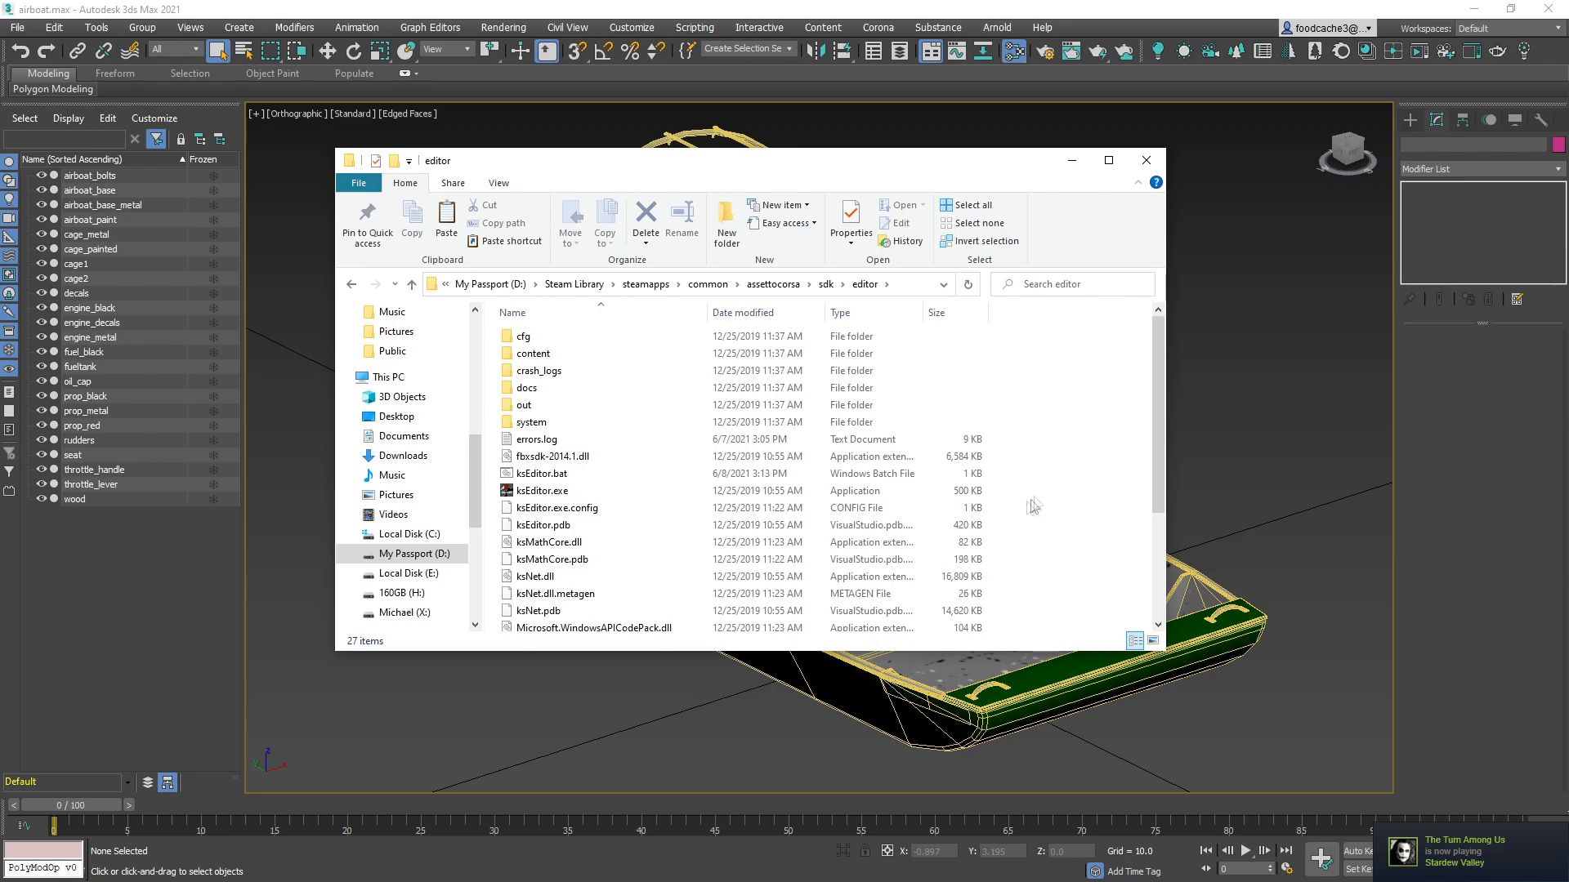
{"action": "double_click", "coordinate": [933, 487]}
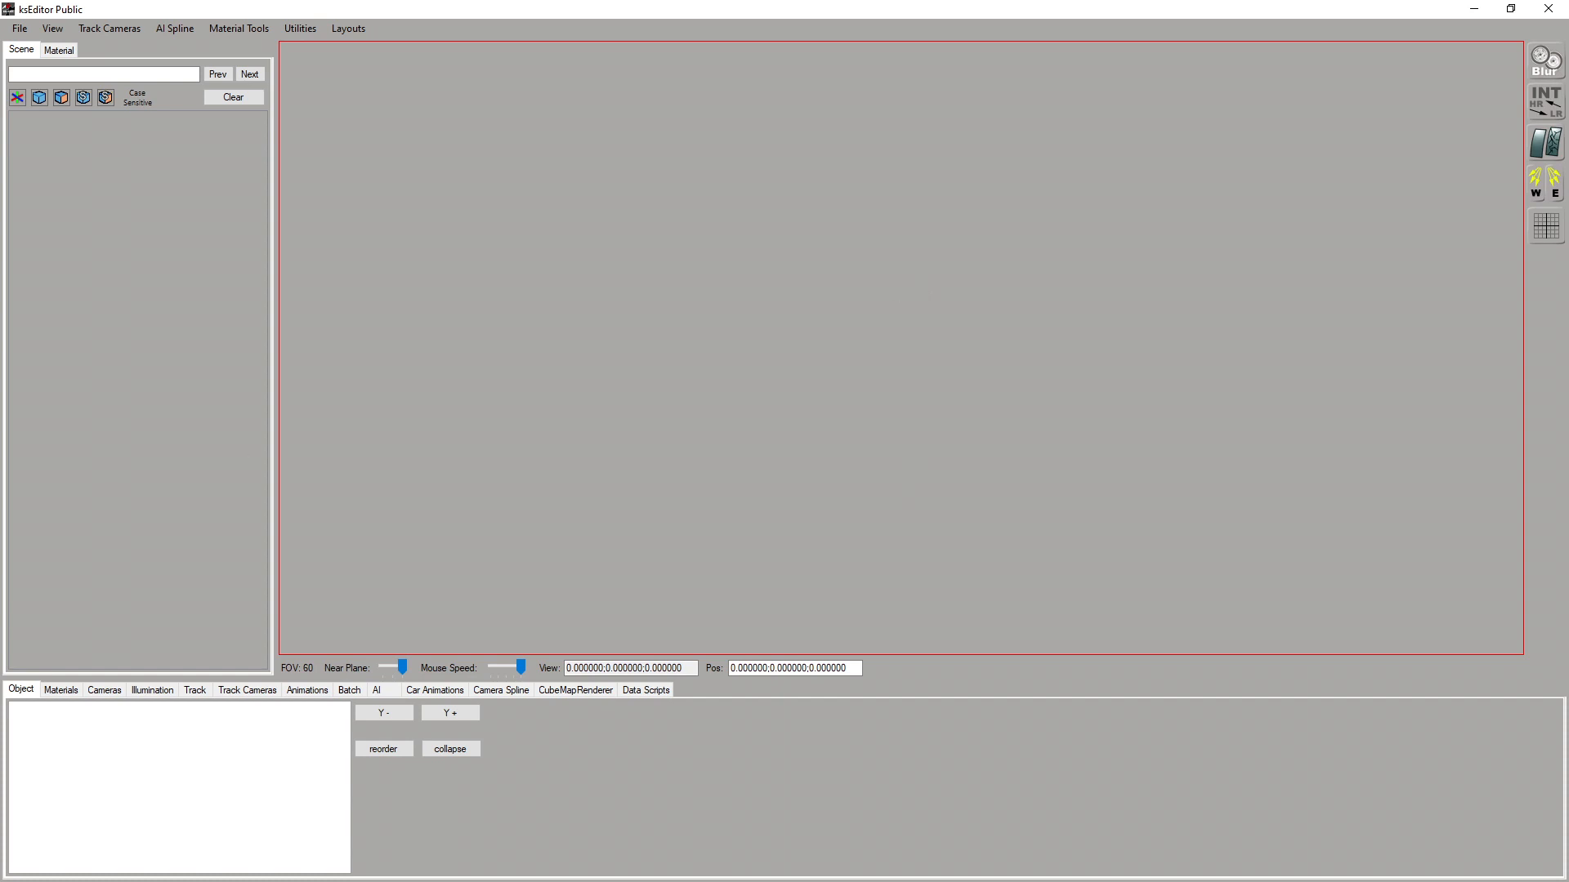
Open airboat.fbx from the content\cars\ng_airboat\unpacked folder in ksEditor
{"action": "left_click", "coordinate": [17, 30]}
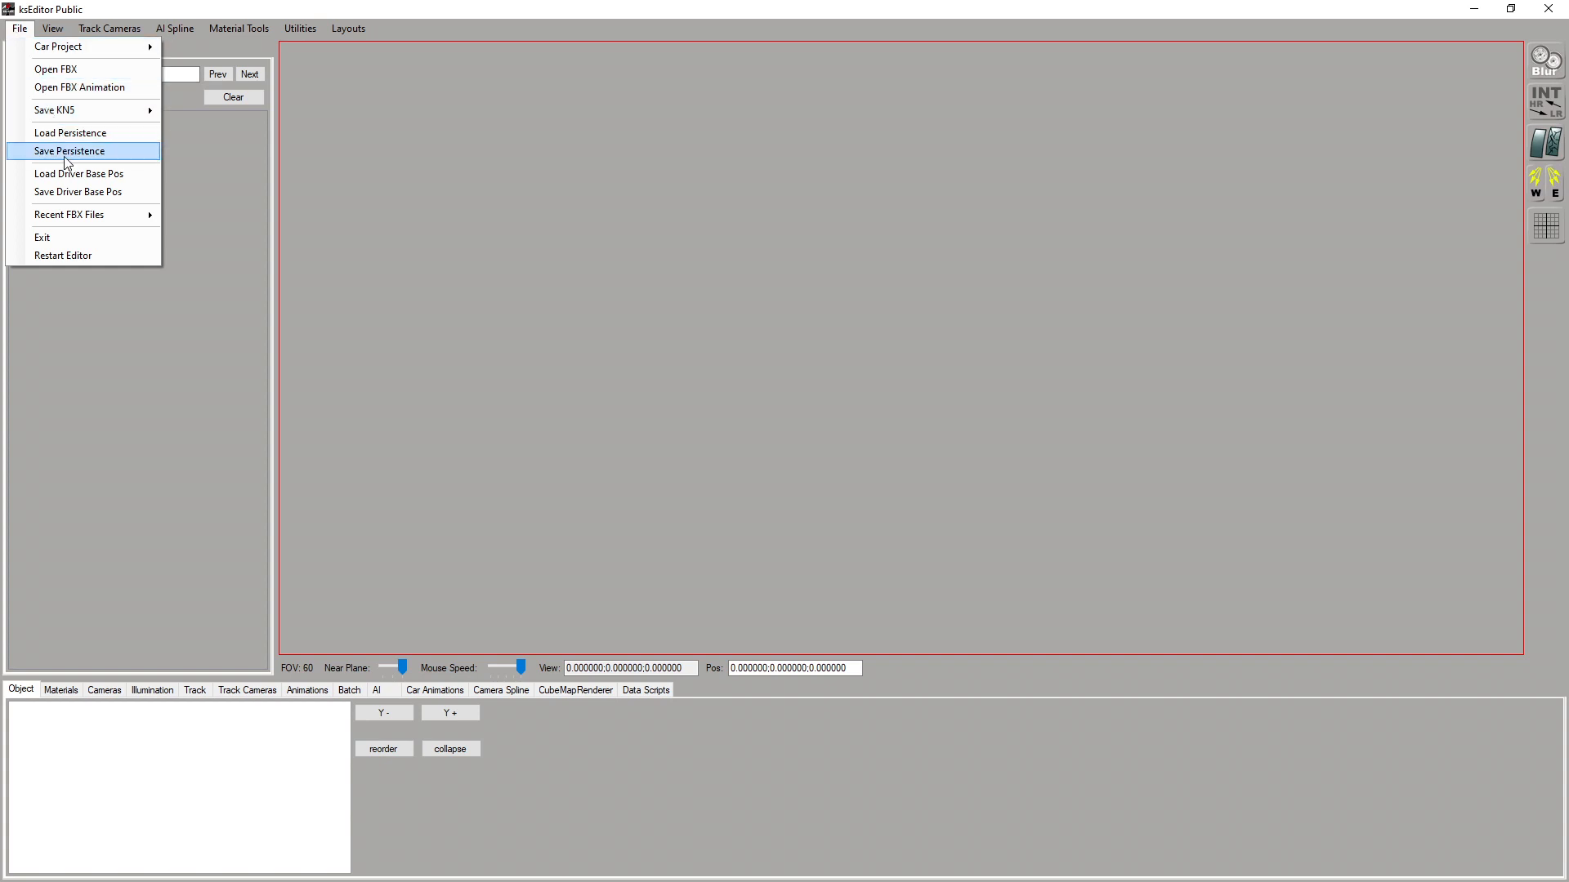
{"action": "left_click", "coordinate": [74, 72]}
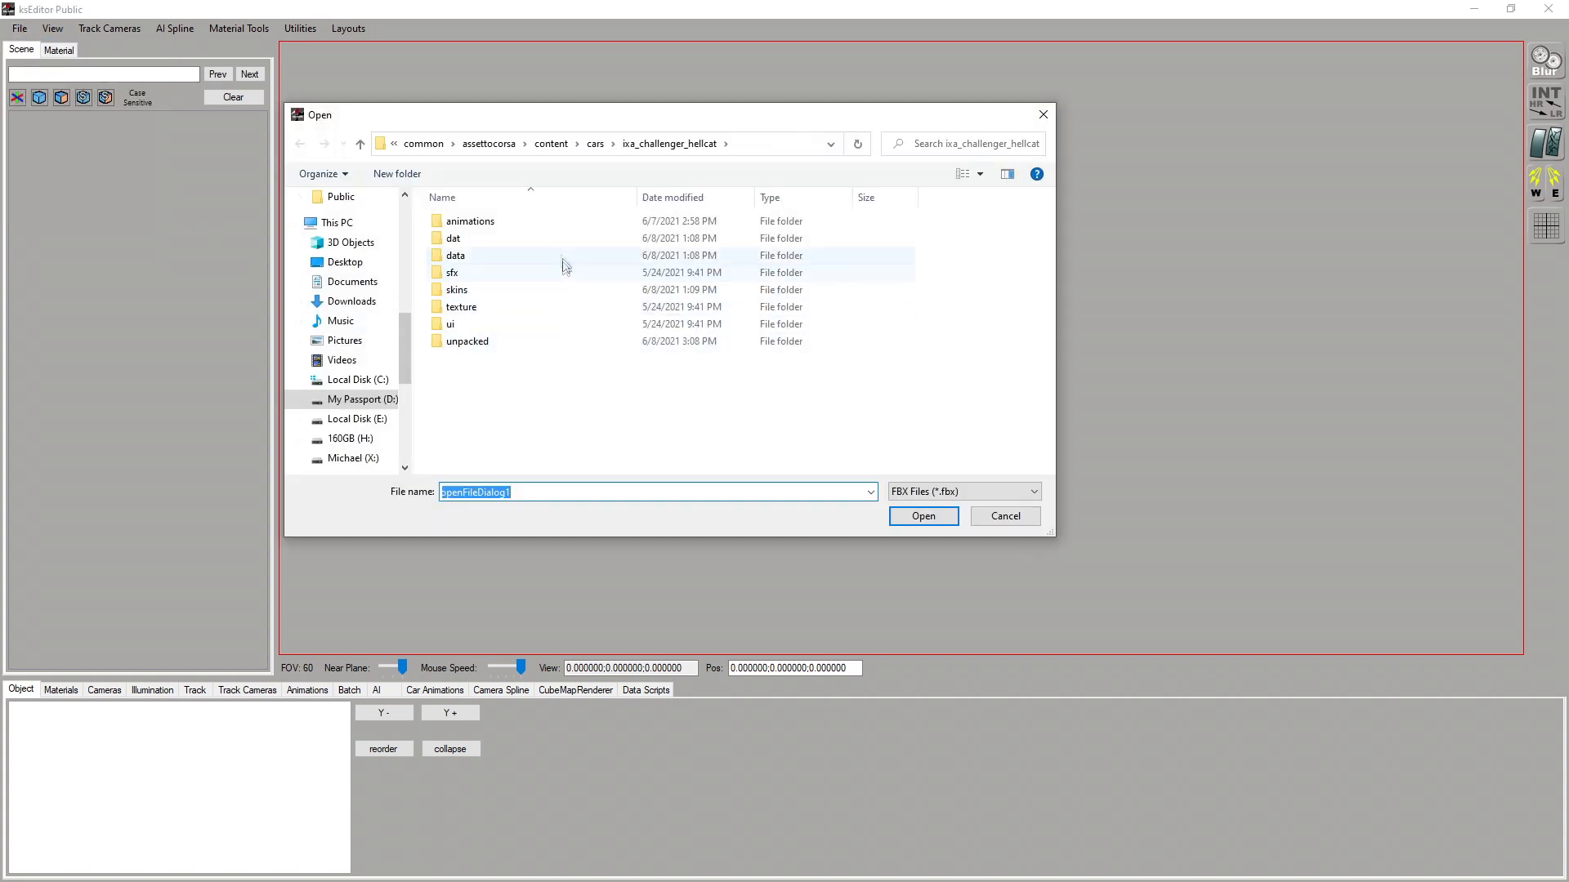
{"action": "left_click", "coordinate": [598, 146]}
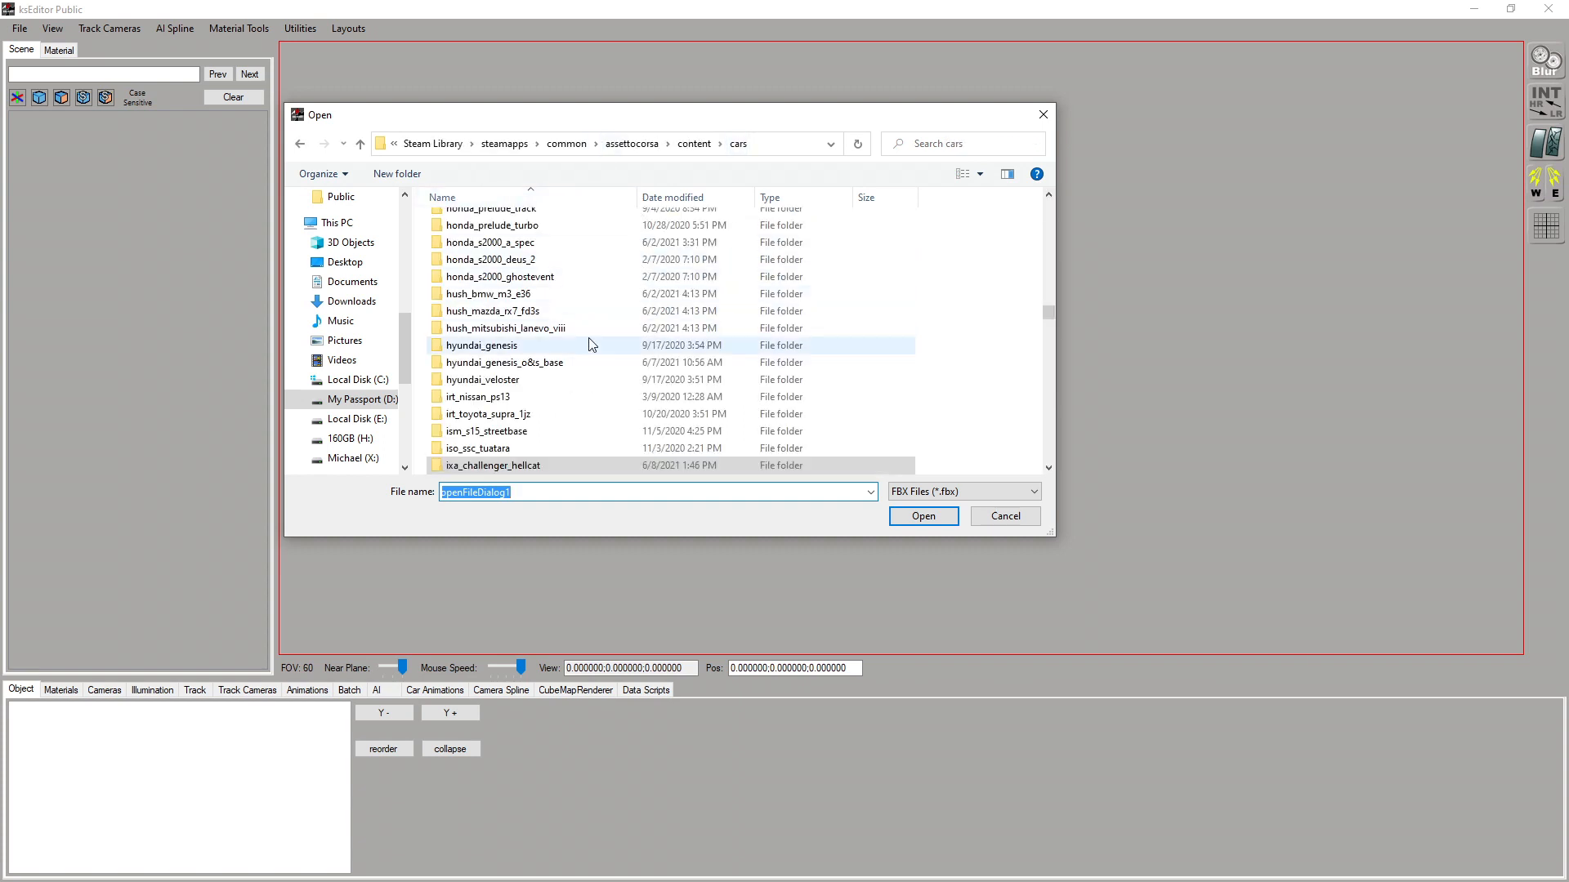
{"action": "scroll", "coordinate": [588, 339], "scroll_direction": "down", "scroll_amount": 10}
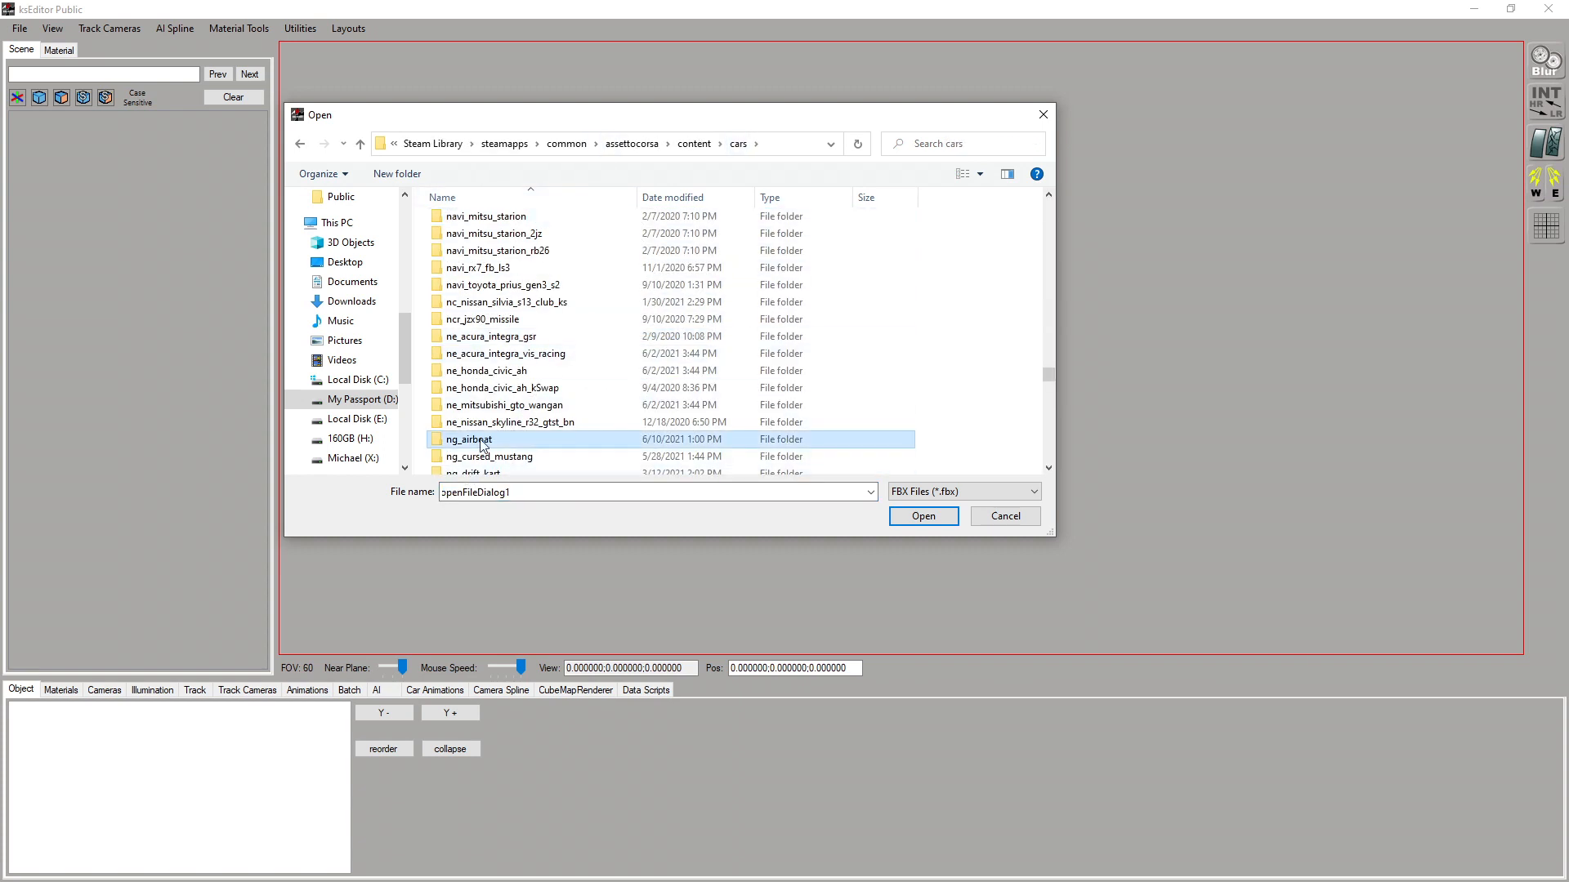
{"action": "double_click", "coordinate": [512, 437]}
{"action": "left_click", "coordinate": [483, 309]}
{"action": "double_click", "coordinate": [485, 311]}
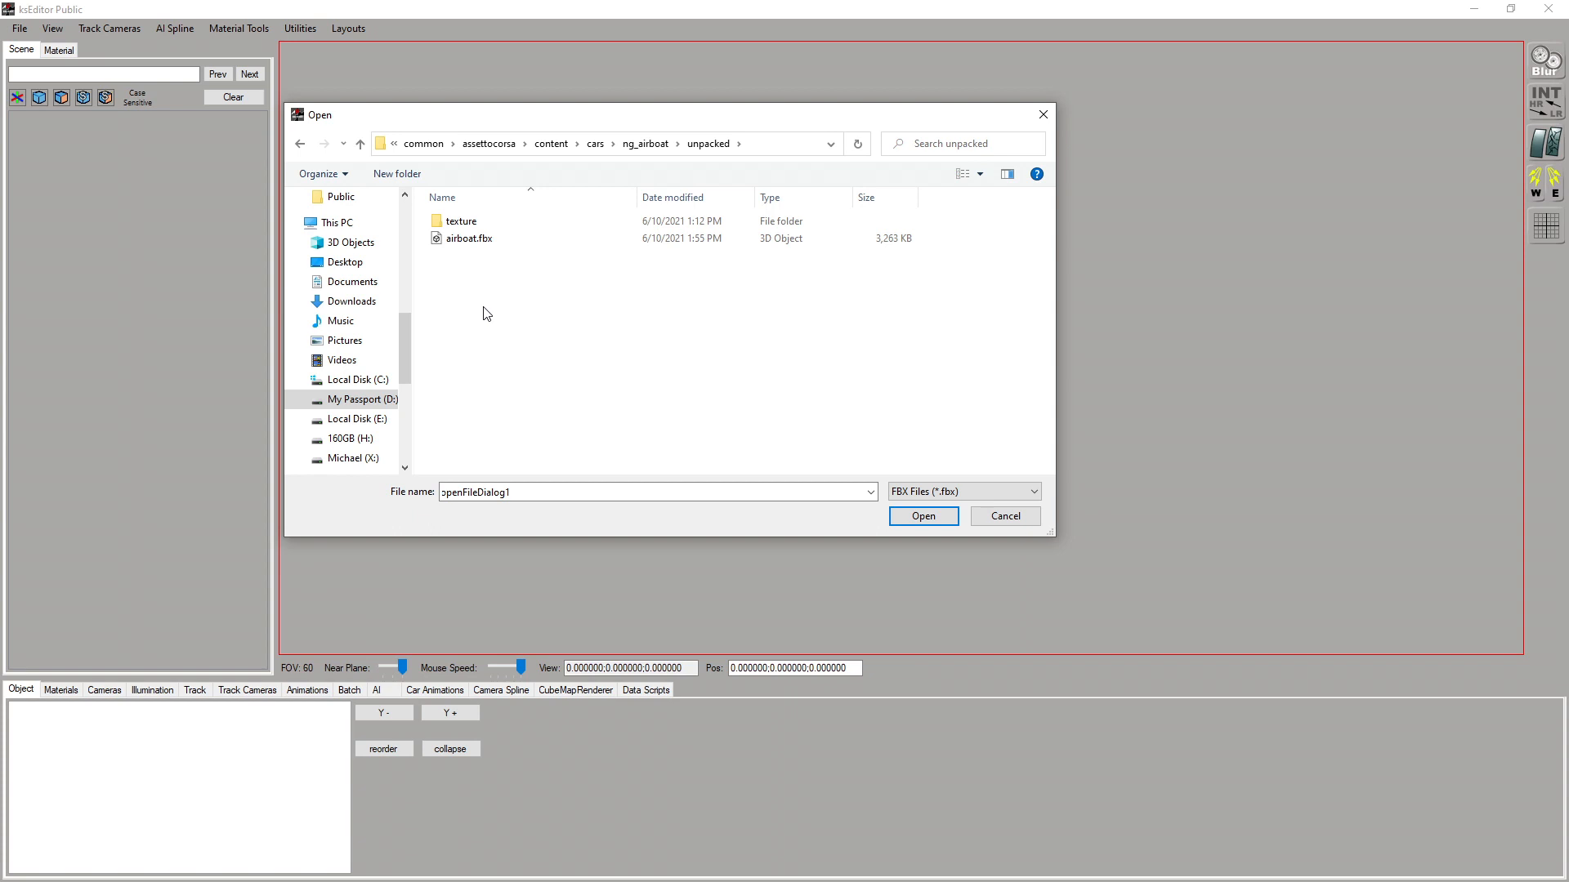
{"action": "left_click", "coordinate": [490, 222]}
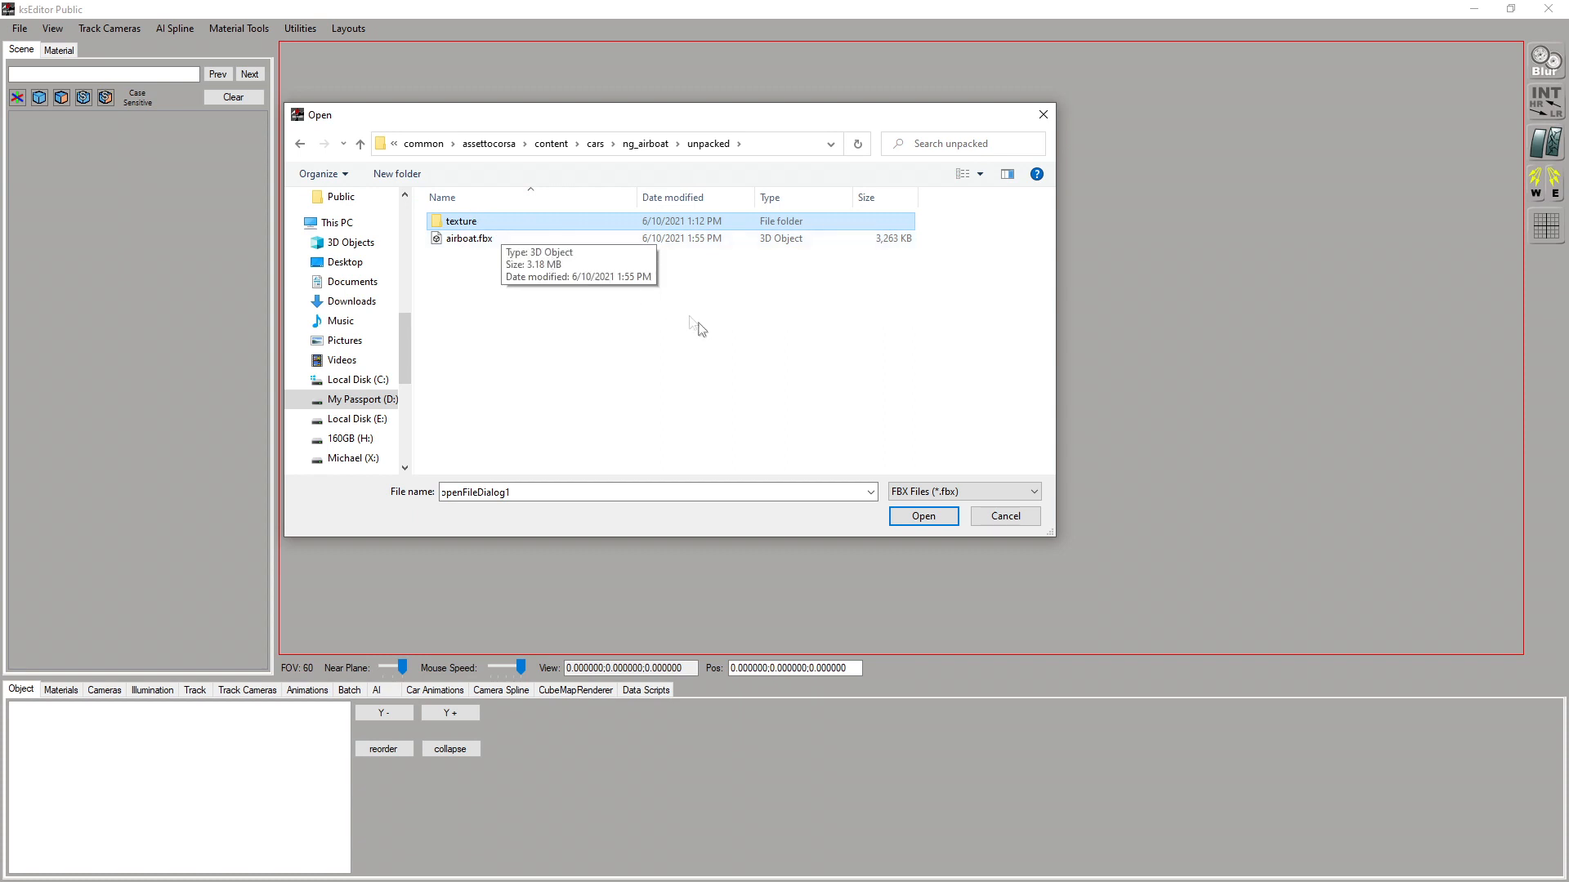
{"action": "left_click", "coordinate": [495, 239]}
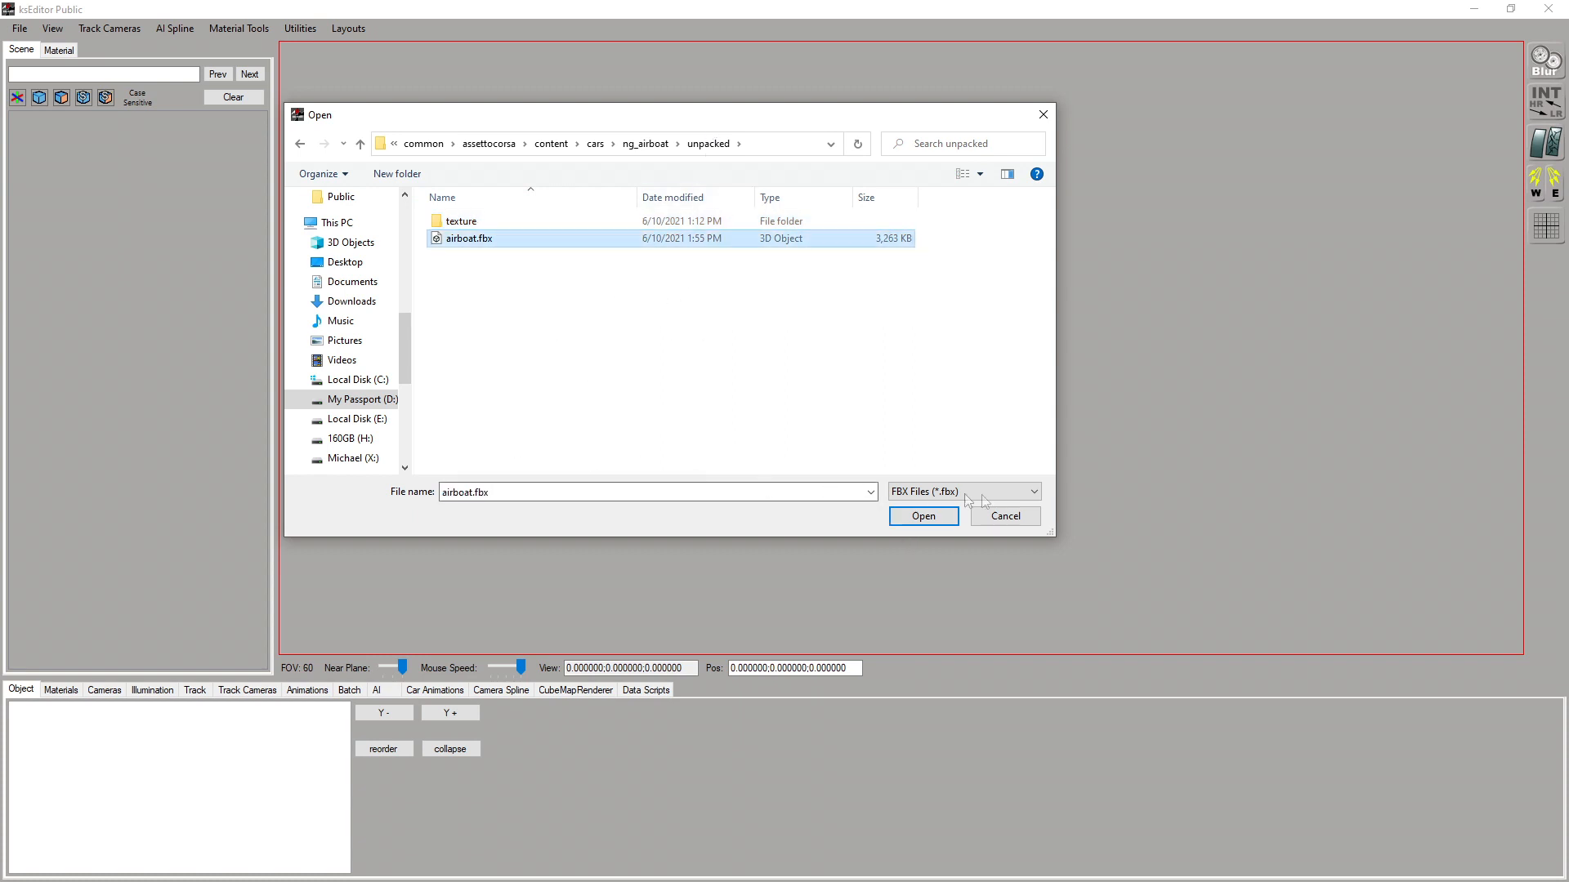
{"action": "left_click", "coordinate": [913, 517]}
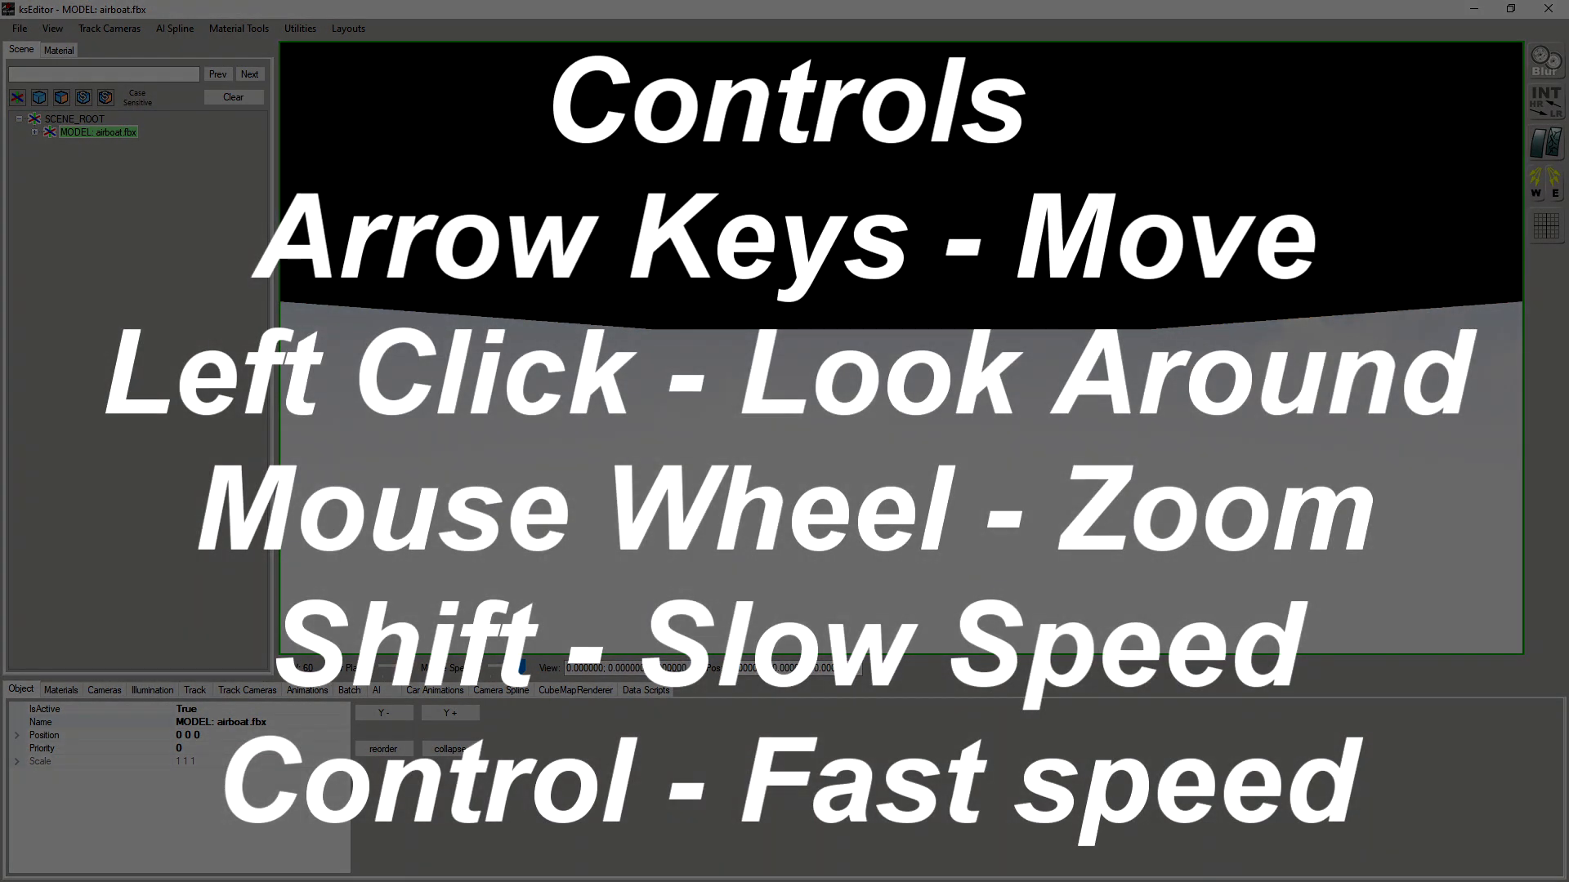
Inspect the loaded airboat model from different sides and distances
{"action": "key", "text": "Down"}
{"action": "key", "text": "Left"}
{"action": "key", "text": "Right"}
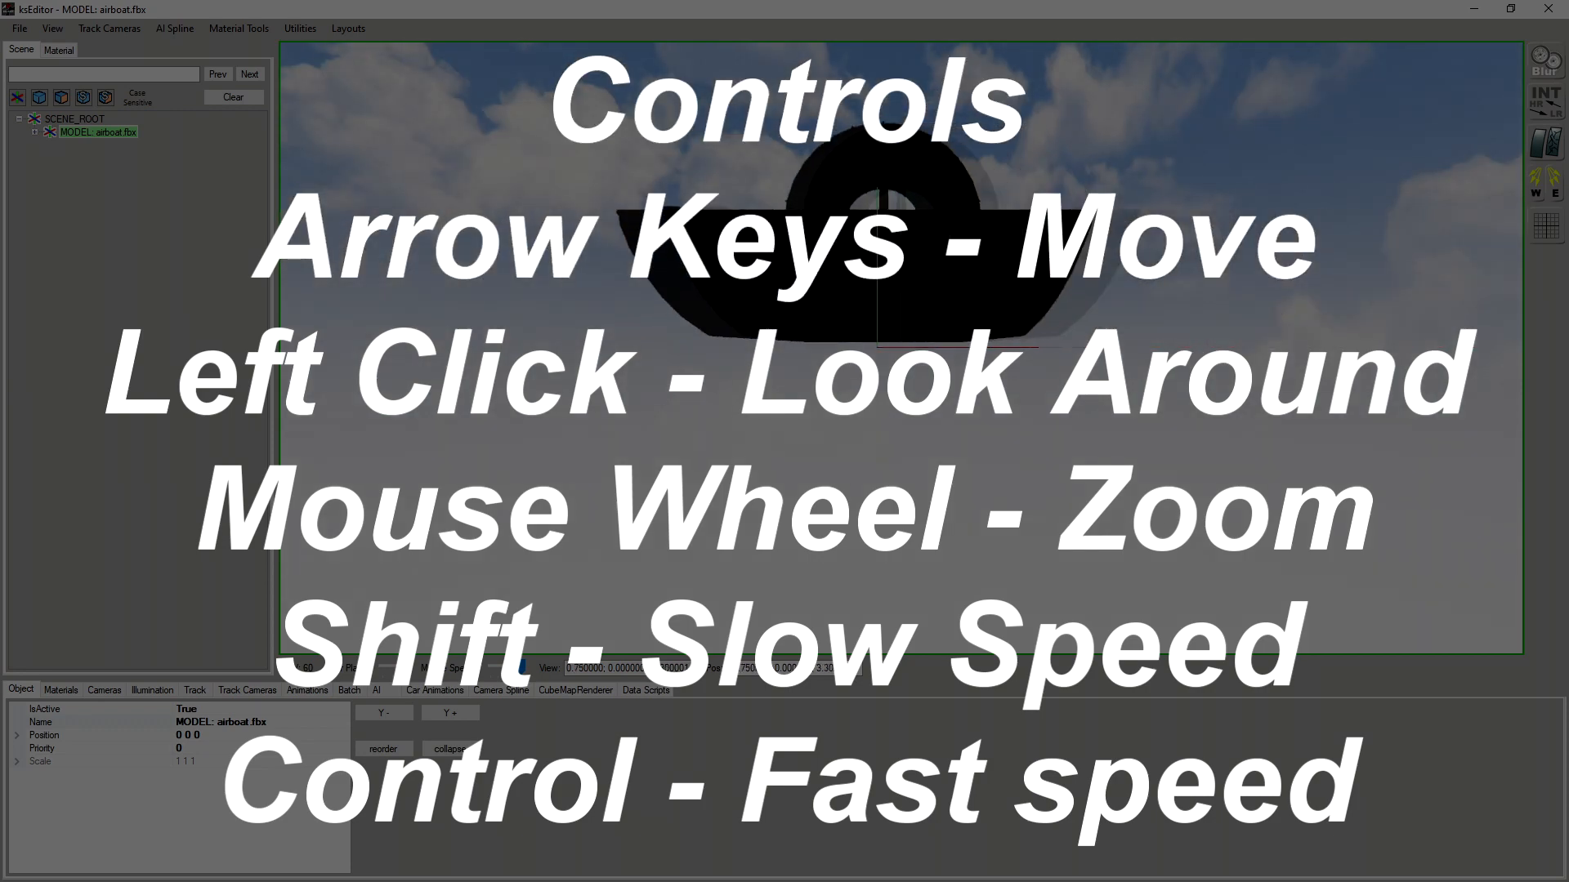
{"action": "key", "text": "Left"}
{"action": "key", "text": "Up"}
{"action": "left_click_drag", "start_coordinate": [882, 458], "coordinate": [979, 516]}
{"action": "left_click_drag", "start_coordinate": [1008, 445], "coordinate": [1531, 424]}
{"action": "left_click_drag", "start_coordinate": [1244, 429], "coordinate": [1223, 420]}
{"action": "scroll", "coordinate": [1223, 420], "scroll_direction": "down", "scroll_amount": 5}
{"action": "scroll", "coordinate": [1223, 420], "scroll_direction": "up", "scroll_amount": 5}
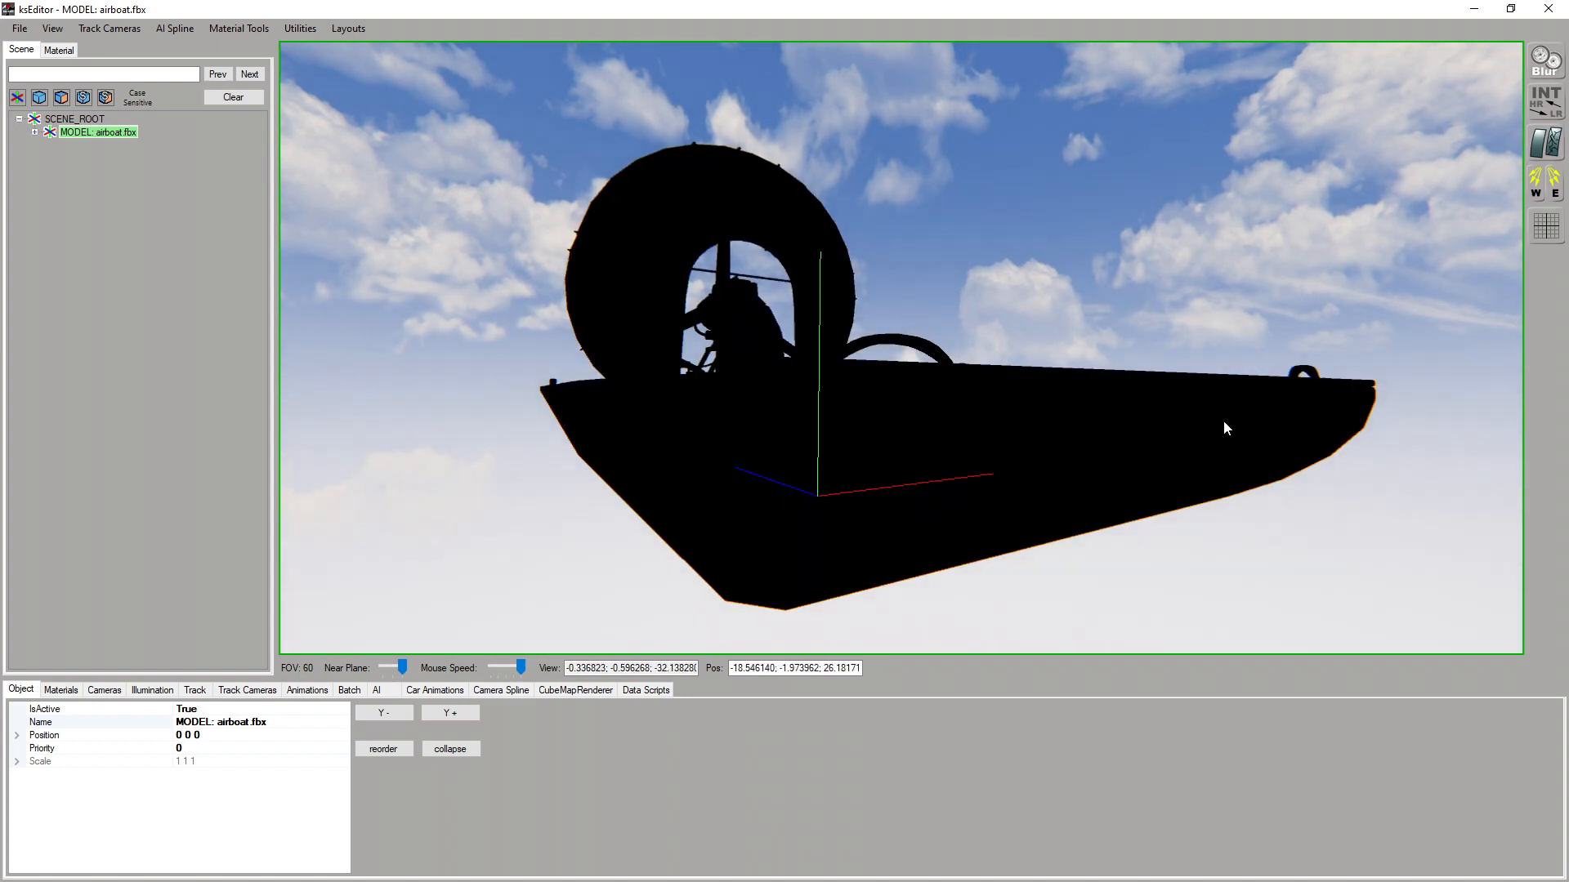
{"action": "scroll", "coordinate": [1223, 419], "scroll_direction": "up", "scroll_amount": 1}
{"action": "scroll", "coordinate": [1223, 420], "scroll_direction": "down", "scroll_amount": 2}
{"action": "scroll", "coordinate": [1223, 420], "scroll_direction": "up", "scroll_amount": 2}
{"action": "scroll", "coordinate": [1223, 420], "scroll_direction": "down", "scroll_amount": 1}
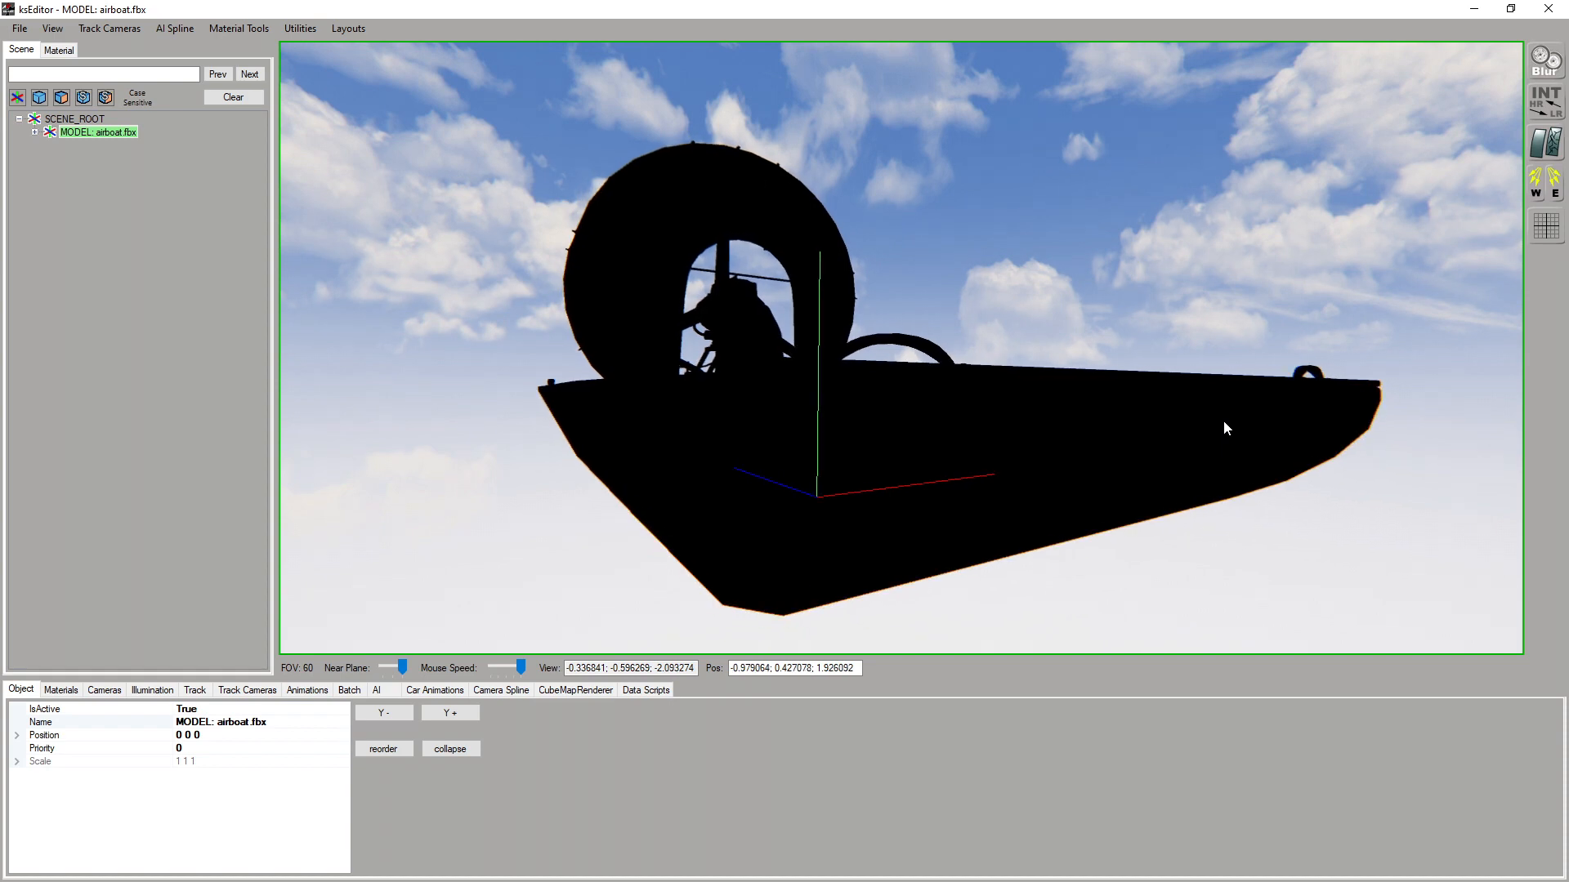
{"action": "left_click_drag", "start_coordinate": [1223, 420], "coordinate": [1185, 443]}
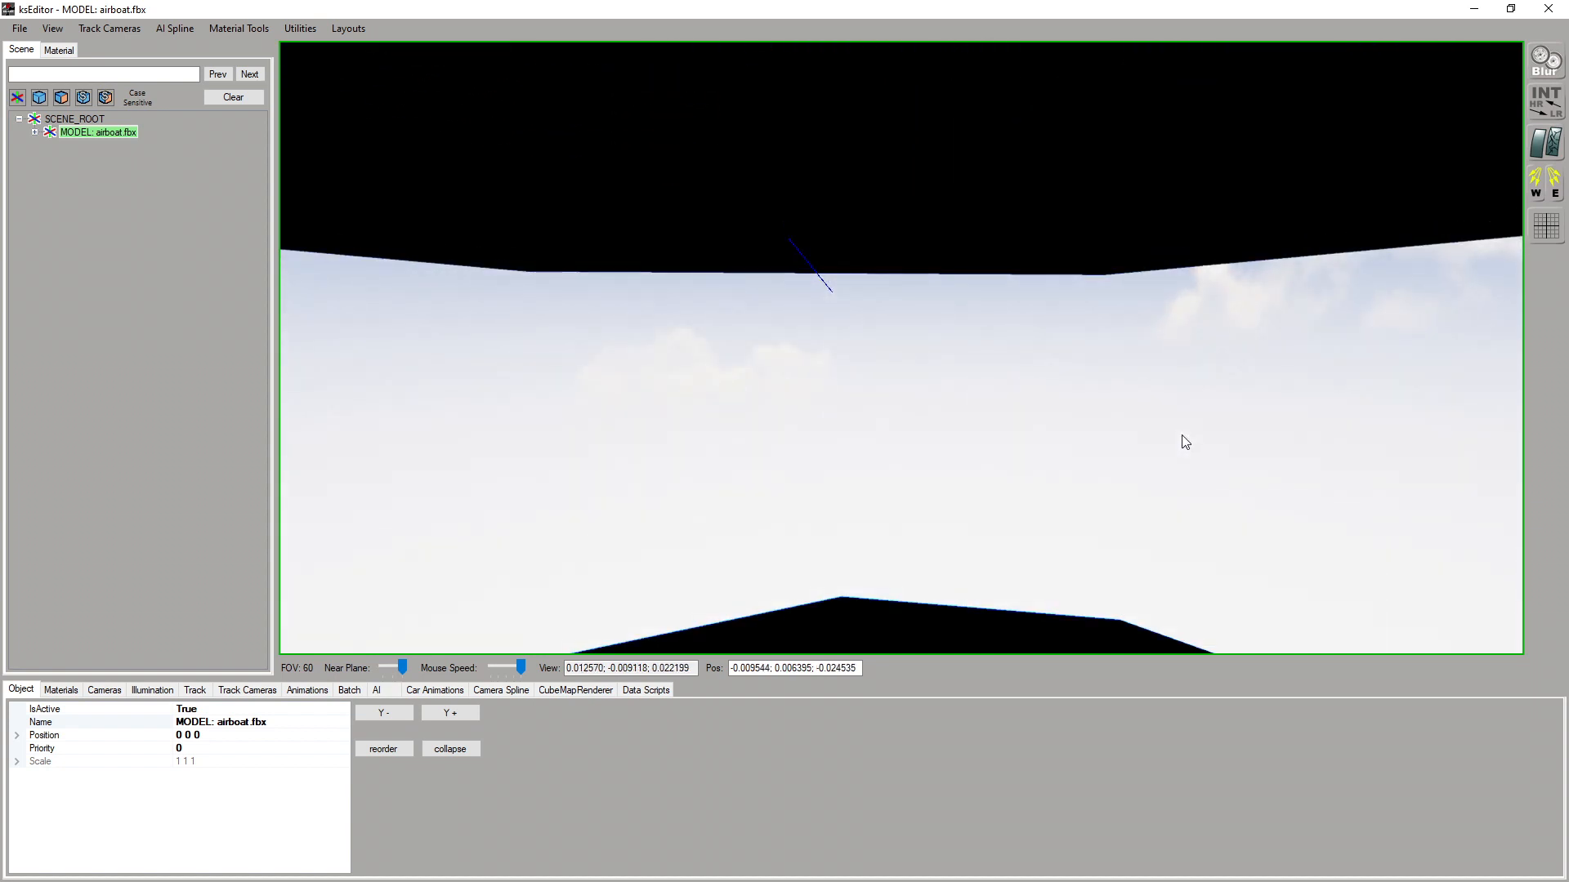
{"action": "left_click_drag", "start_coordinate": [1185, 443], "coordinate": [1110, 448]}
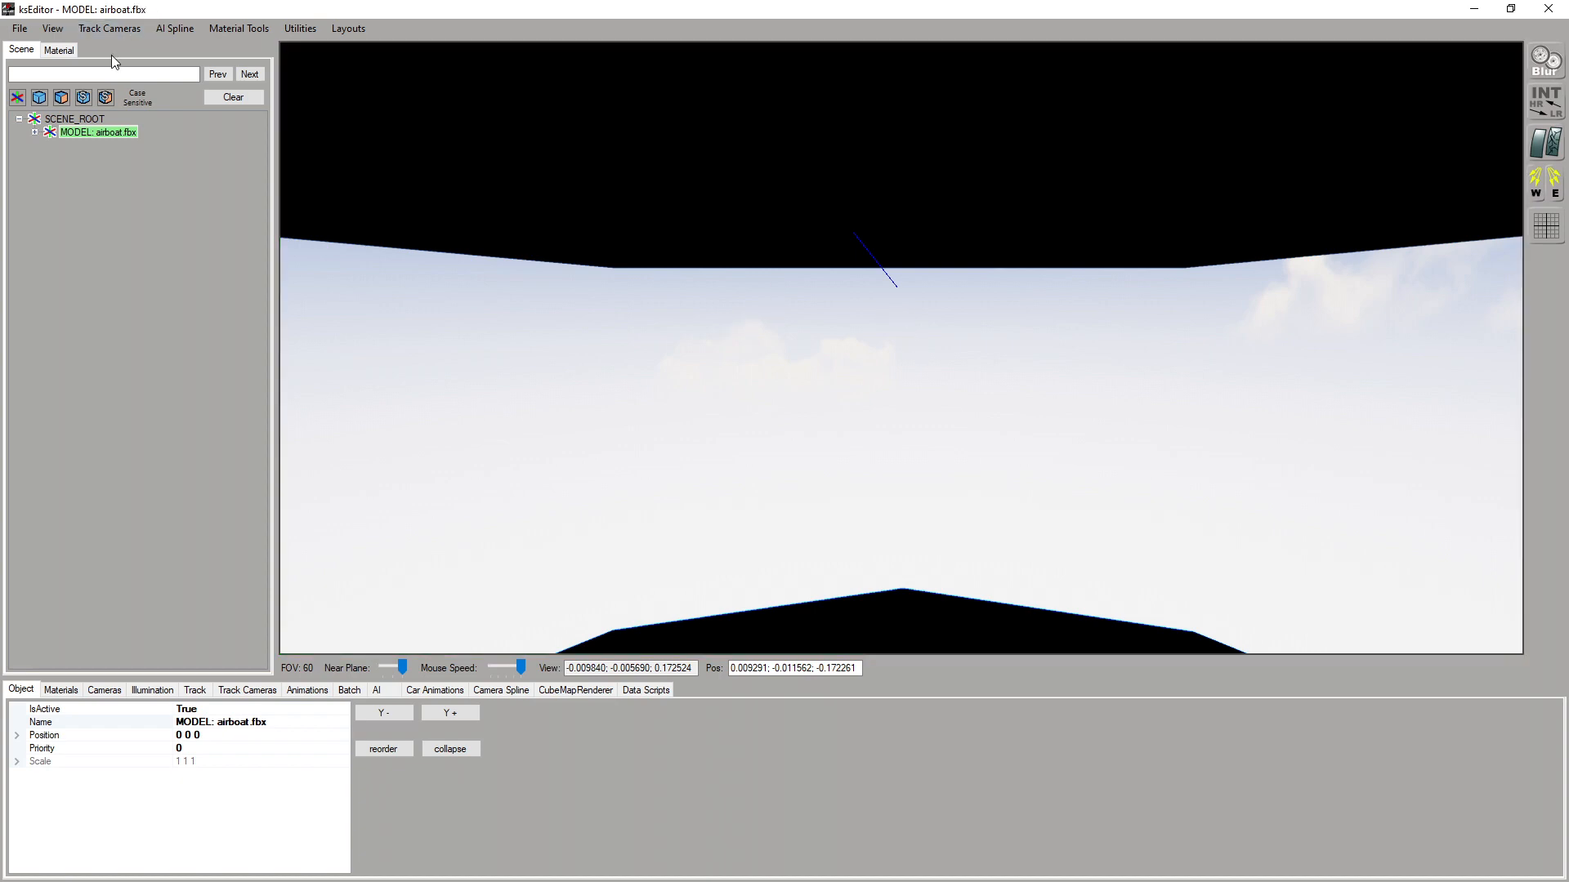
Restart the editor and view the is300.fbx car model from the side for comparison
{"action": "left_click", "coordinate": [20, 28]}
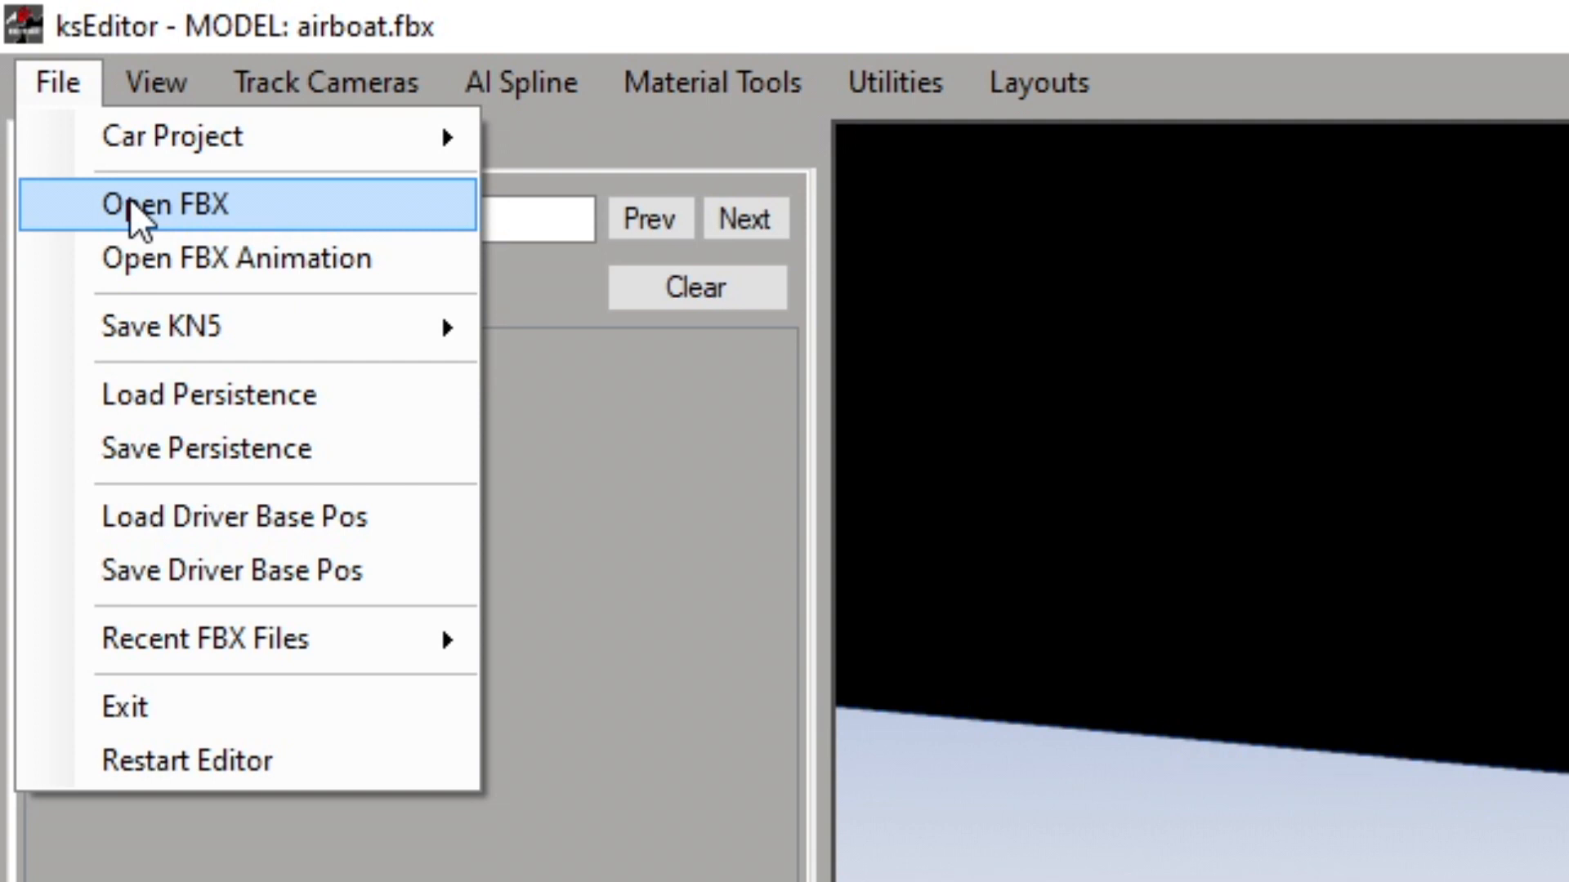
{"action": "left_click", "coordinate": [320, 760]}
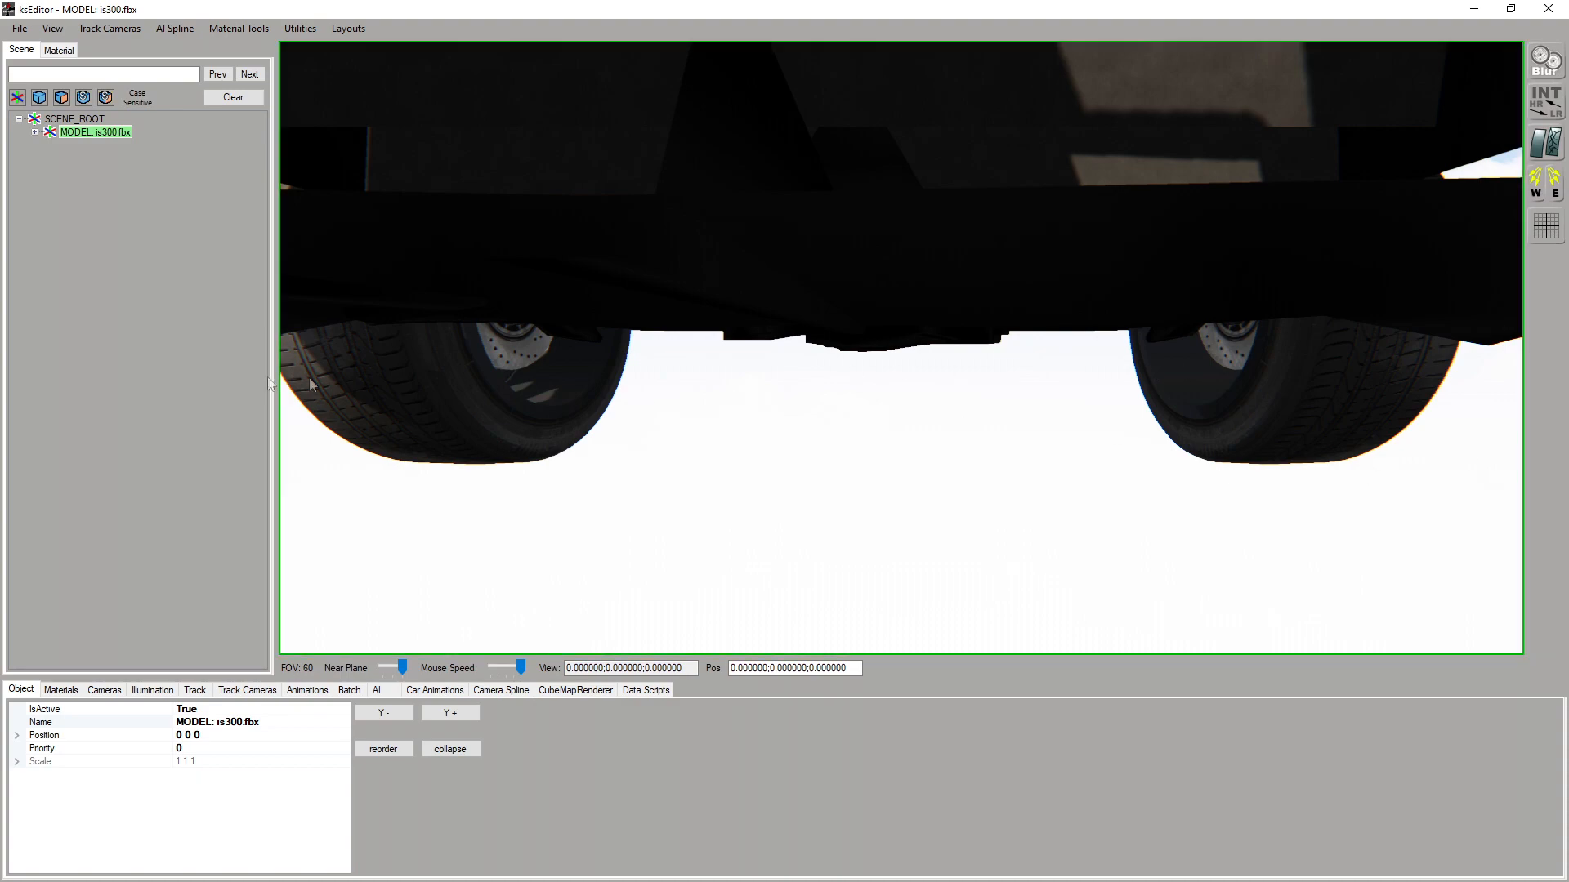
{"action": "scroll", "coordinate": [1015, 396], "scroll_direction": "up", "scroll_amount": 3}
{"action": "scroll", "coordinate": [1017, 406], "scroll_direction": "down", "scroll_amount": 3}
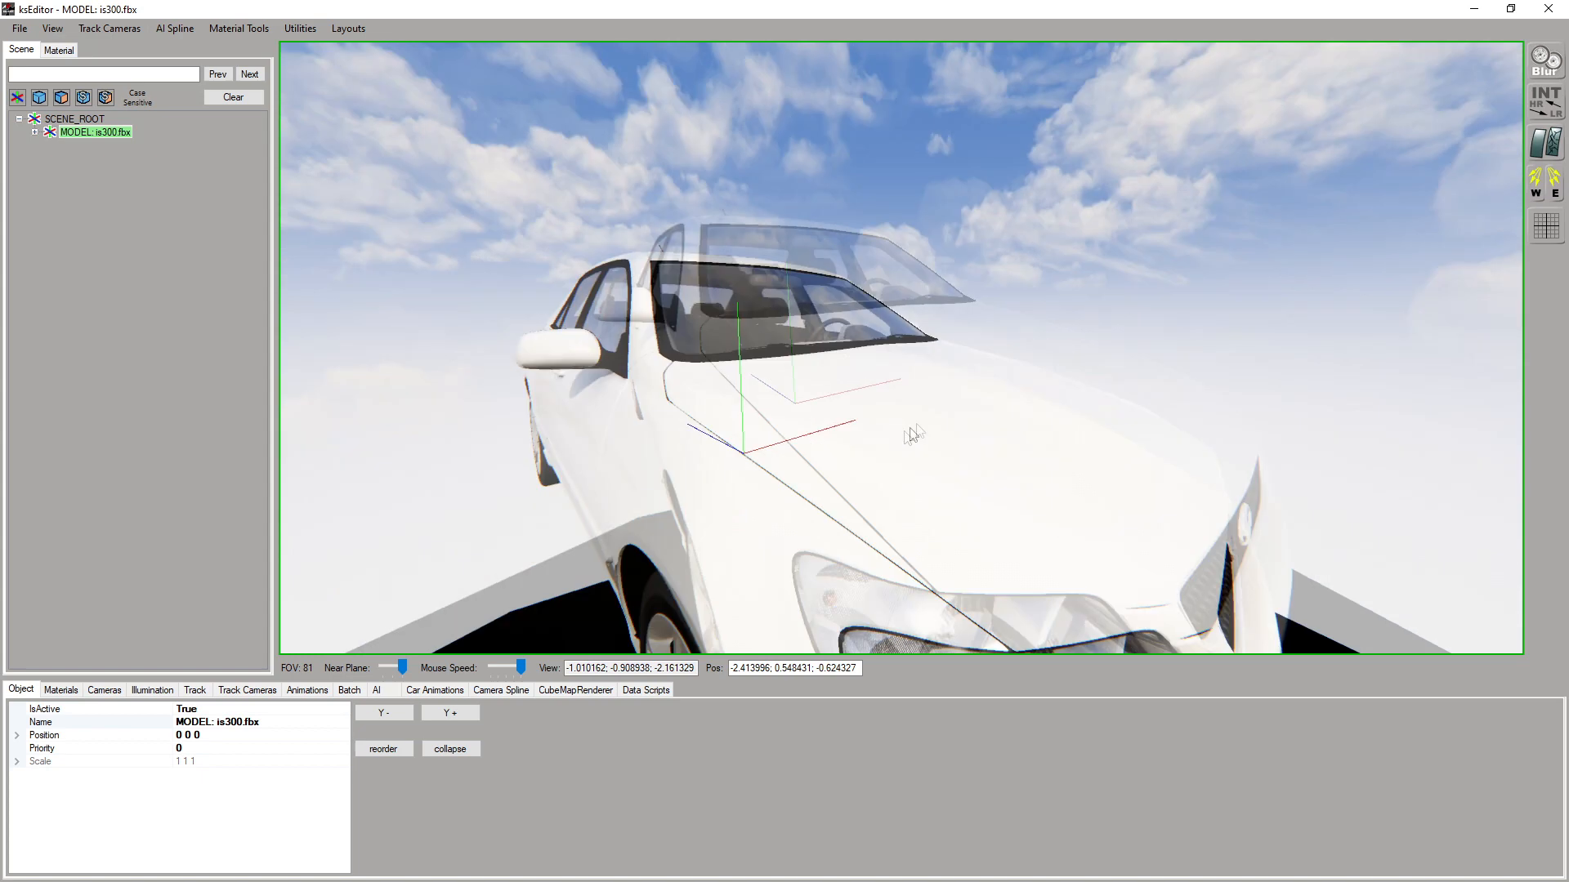
{"action": "left_click_drag", "start_coordinate": [911, 429], "coordinate": [894, 445]}
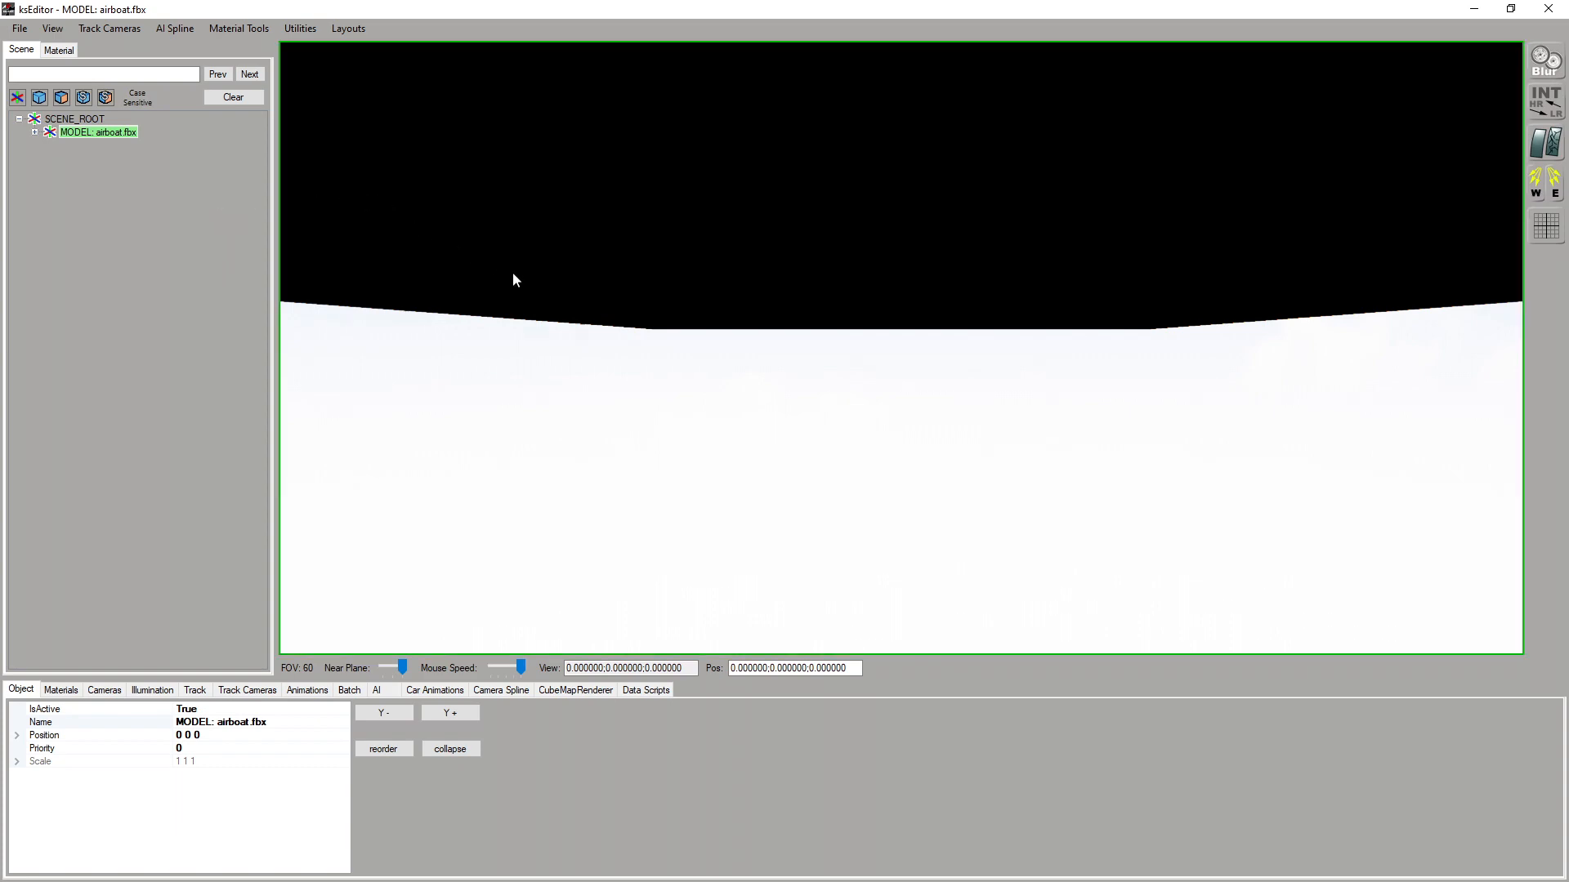
Load the 3_clear weather and the default PPfx in the illumination settings for the airboat scene
{"action": "key", "text": "Down"}
{"action": "right_click_drag", "start_coordinate": [512, 281], "coordinate": [544, 284]}
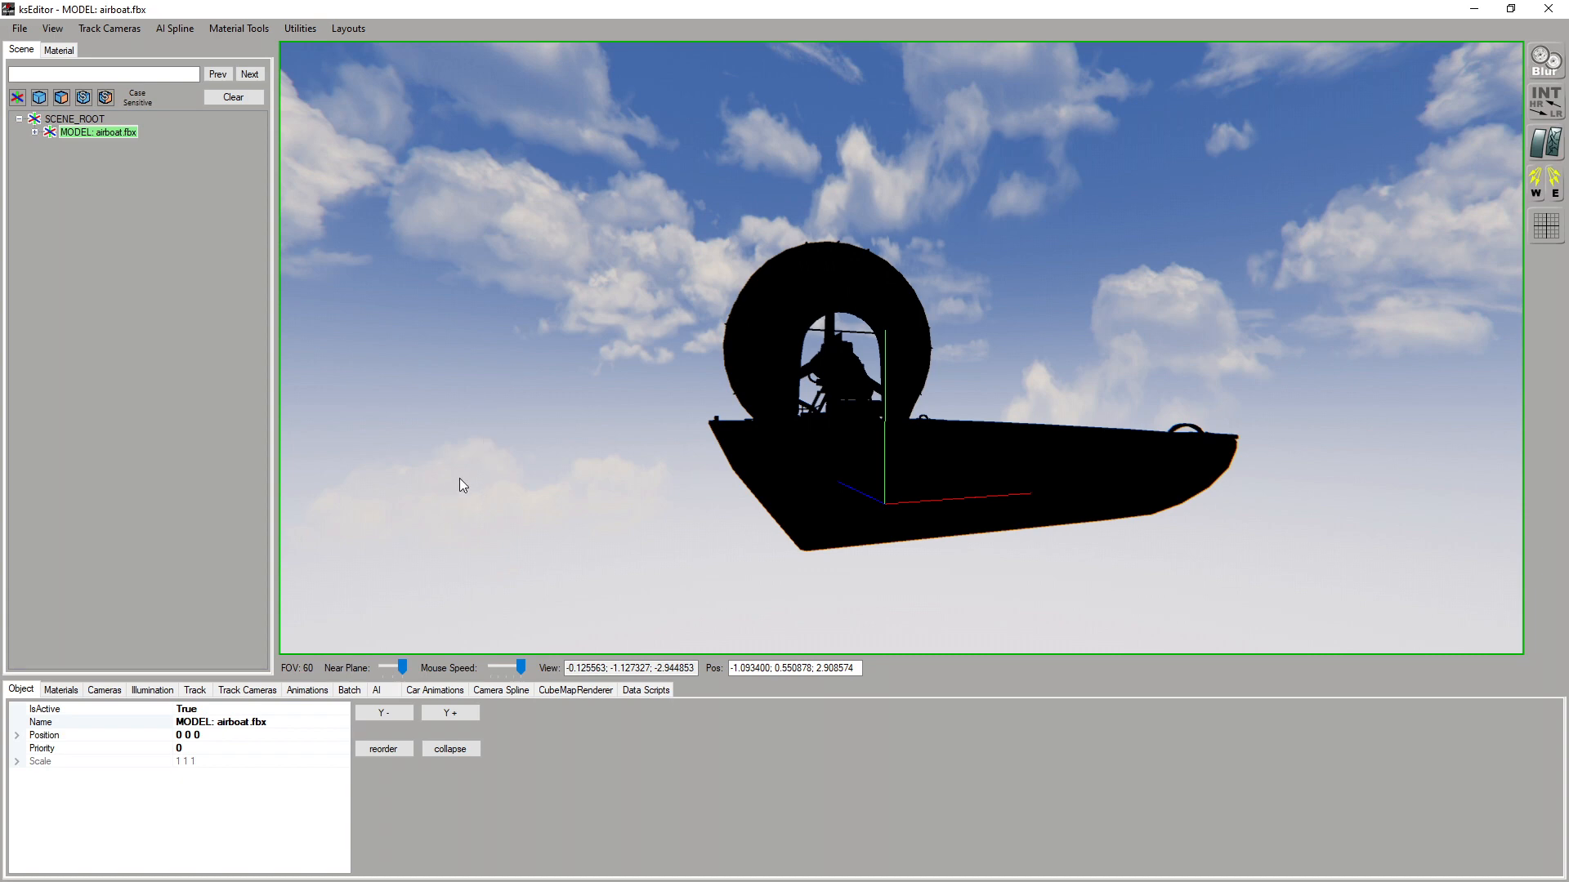
{"action": "left_click", "coordinate": [142, 691]}
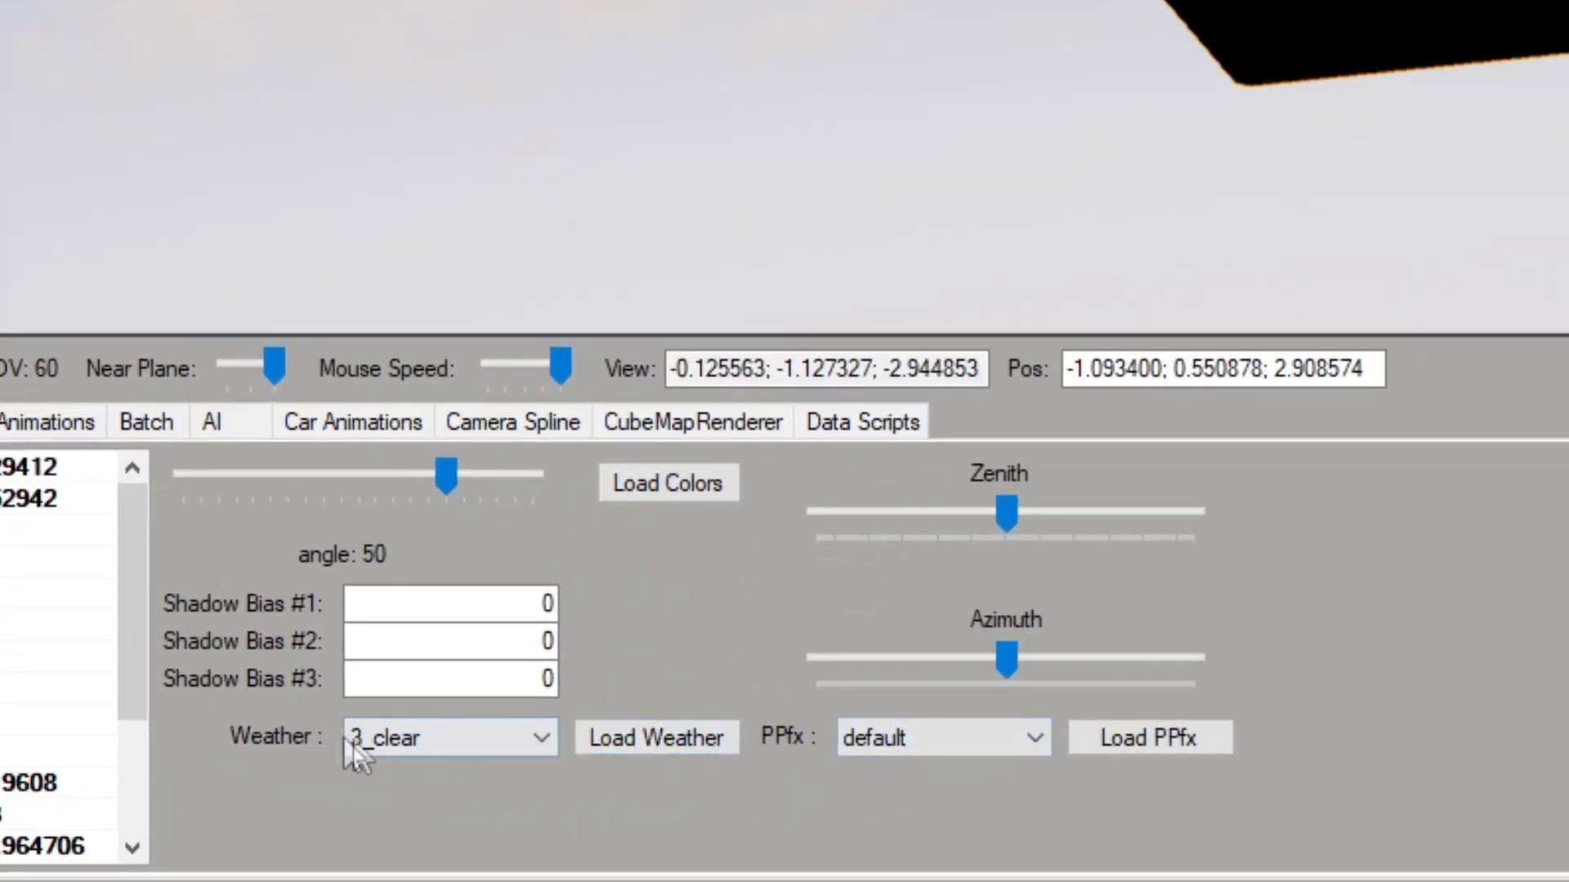
{"action": "left_click", "coordinate": [415, 764]}
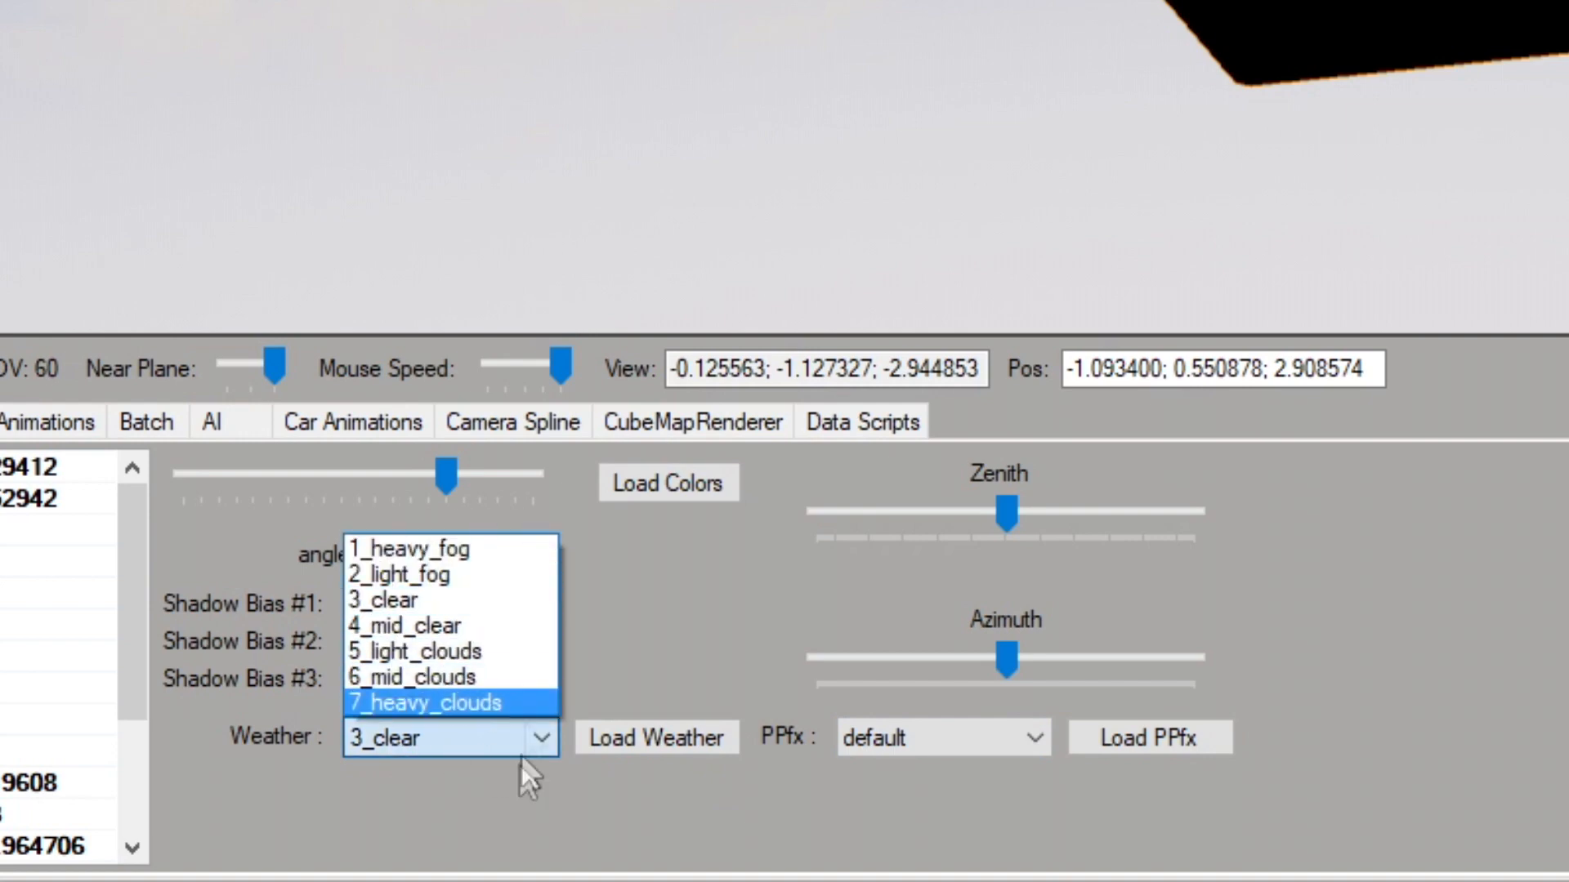
{"action": "left_click", "coordinate": [433, 726]}
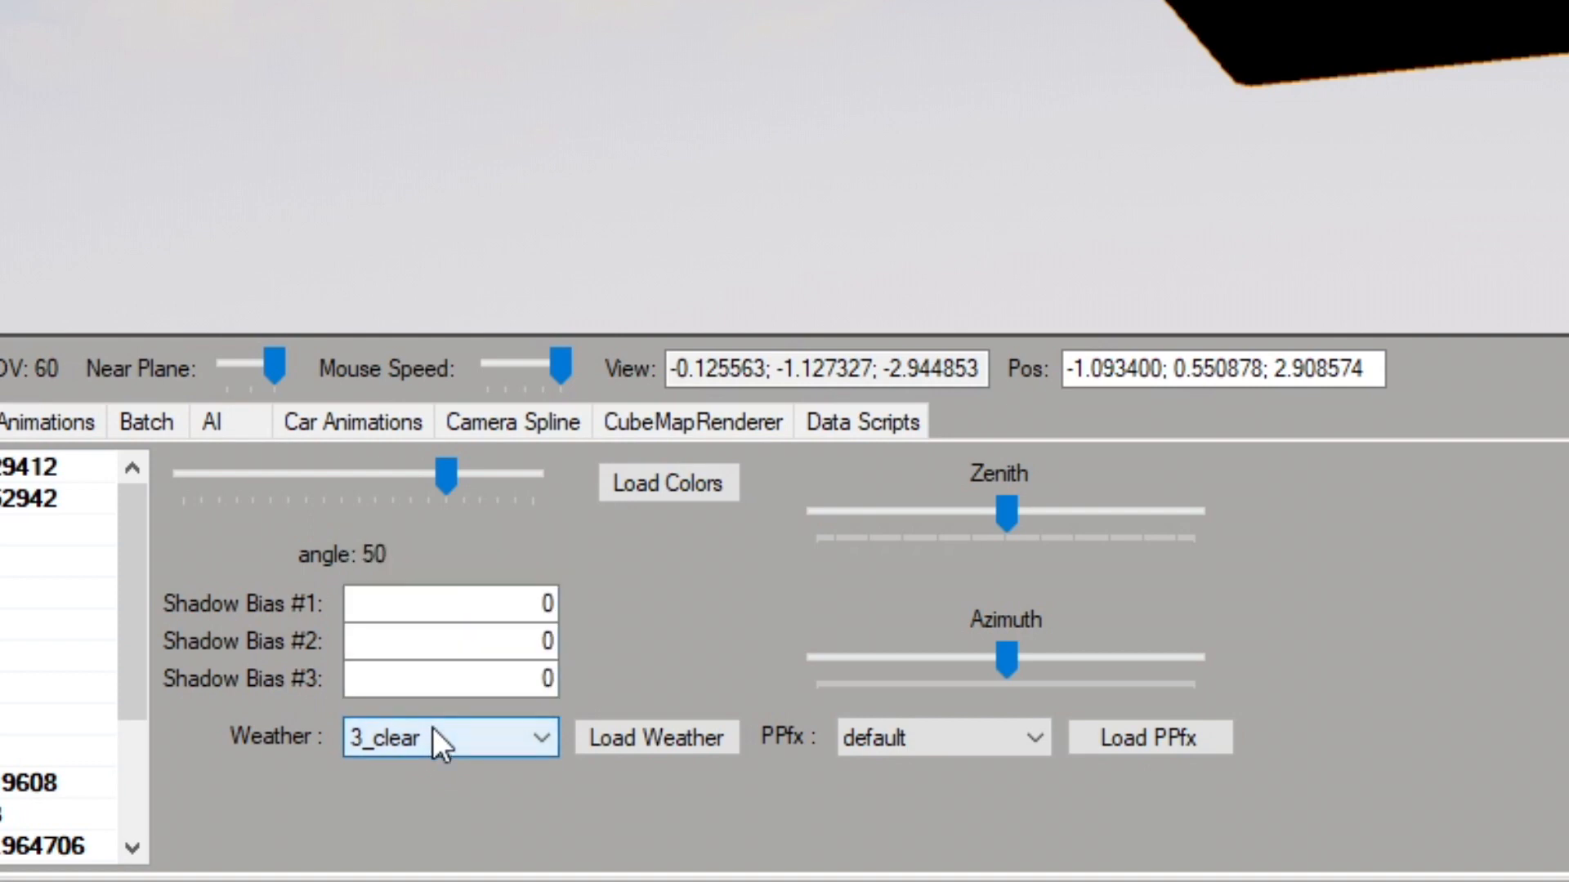
{"action": "left_click", "coordinate": [638, 740]}
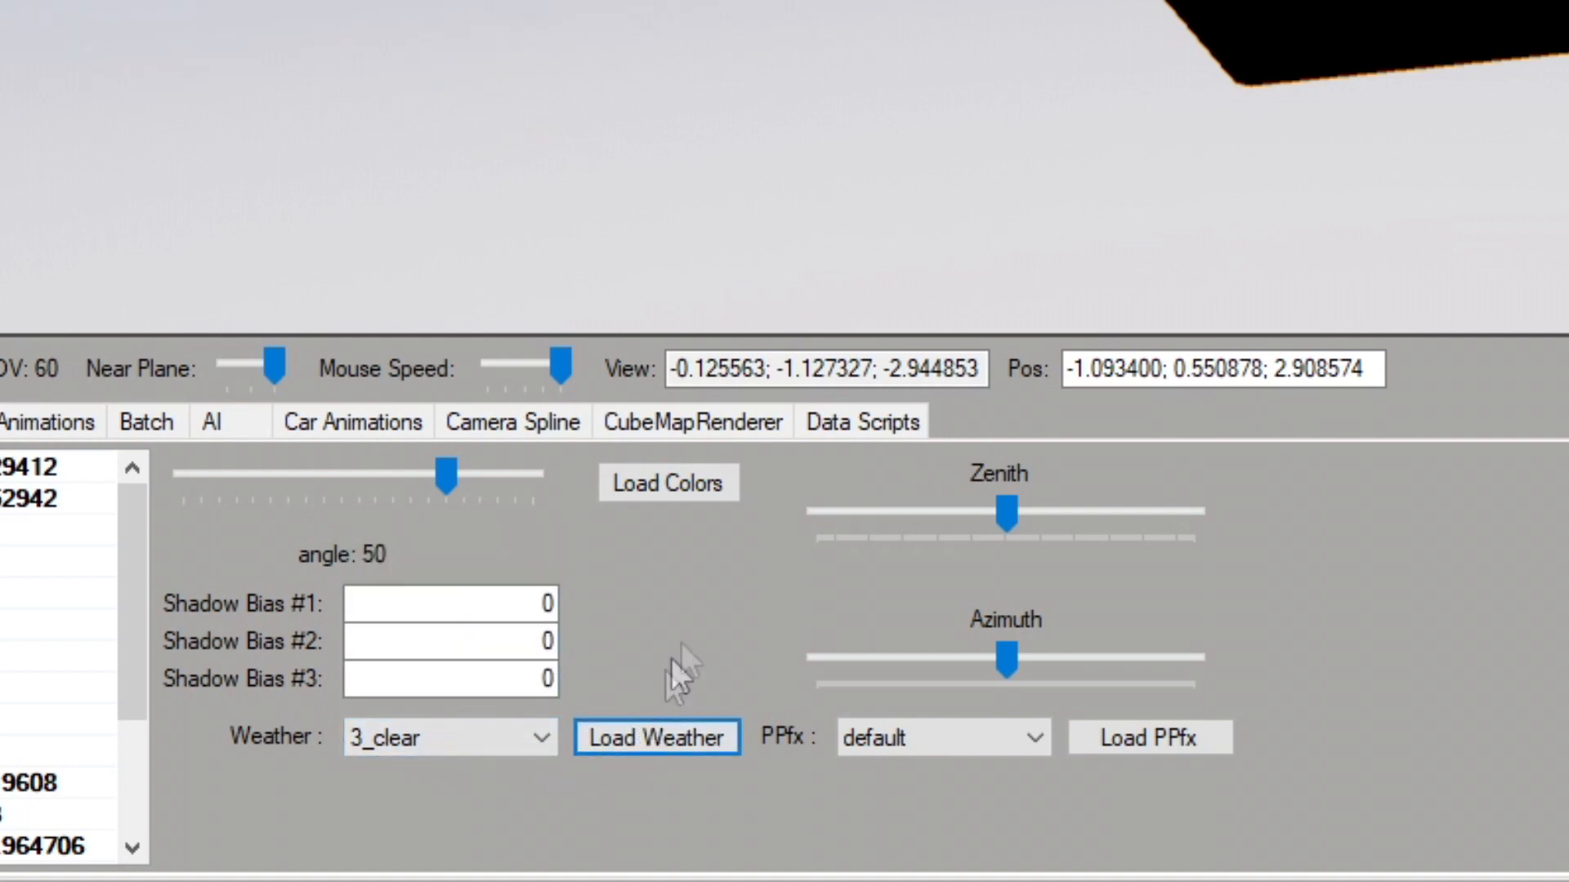
{"action": "left_click", "coordinate": [993, 735]}
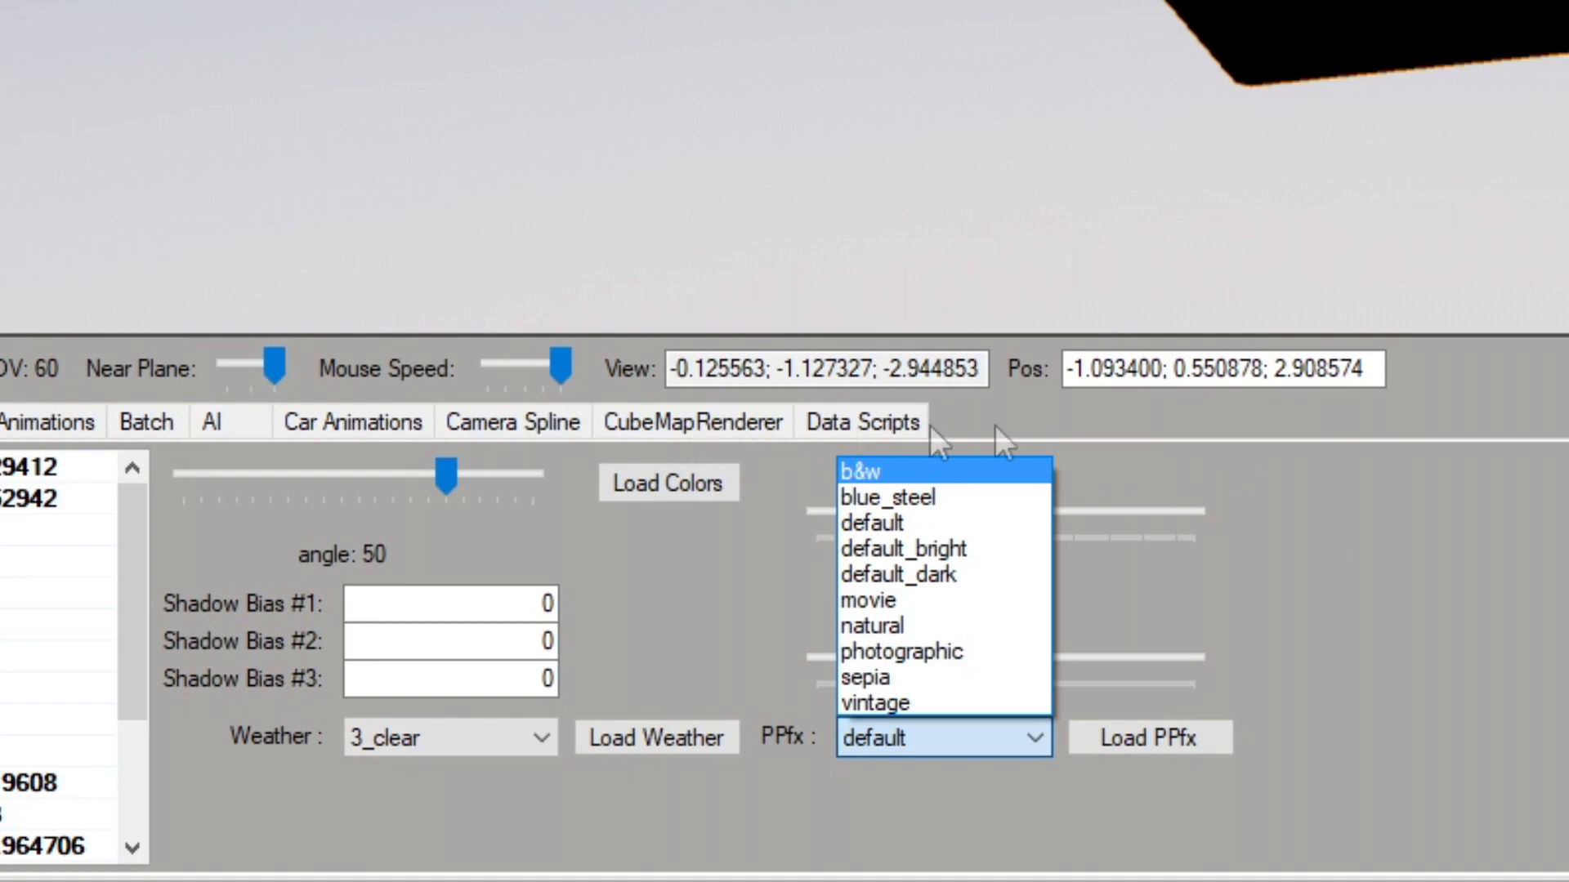
{"action": "left_click", "coordinate": [938, 525]}
{"action": "left_click", "coordinate": [1119, 739]}
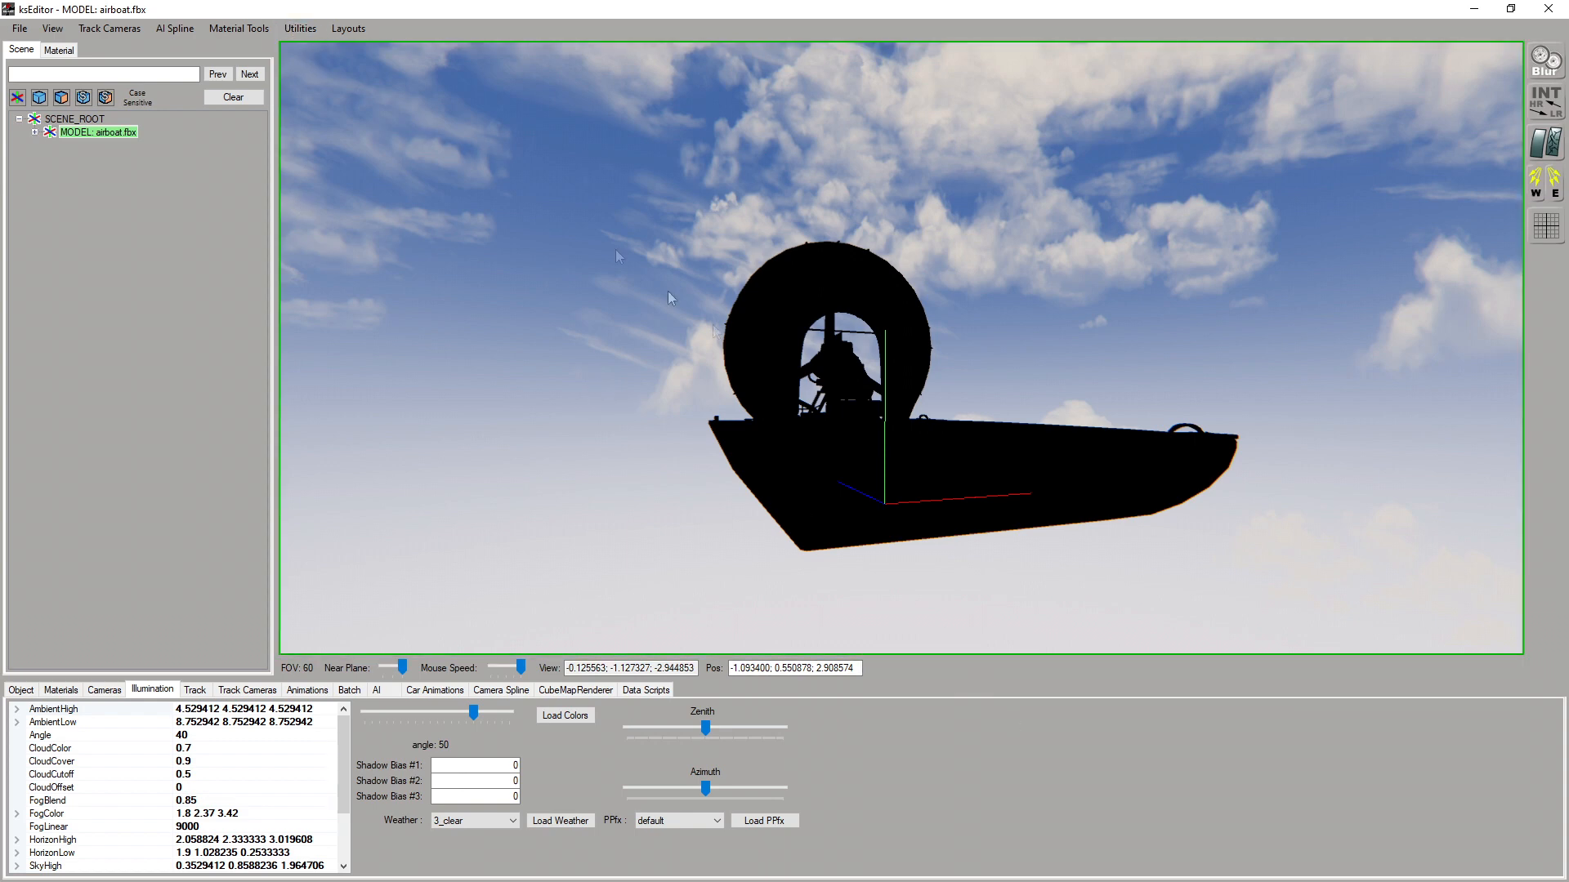
Save 3_clear as the default weather and default as the default PPfx in the Data Editor, and switch back to 3ds Max
{"action": "left_click", "coordinate": [302, 30]}
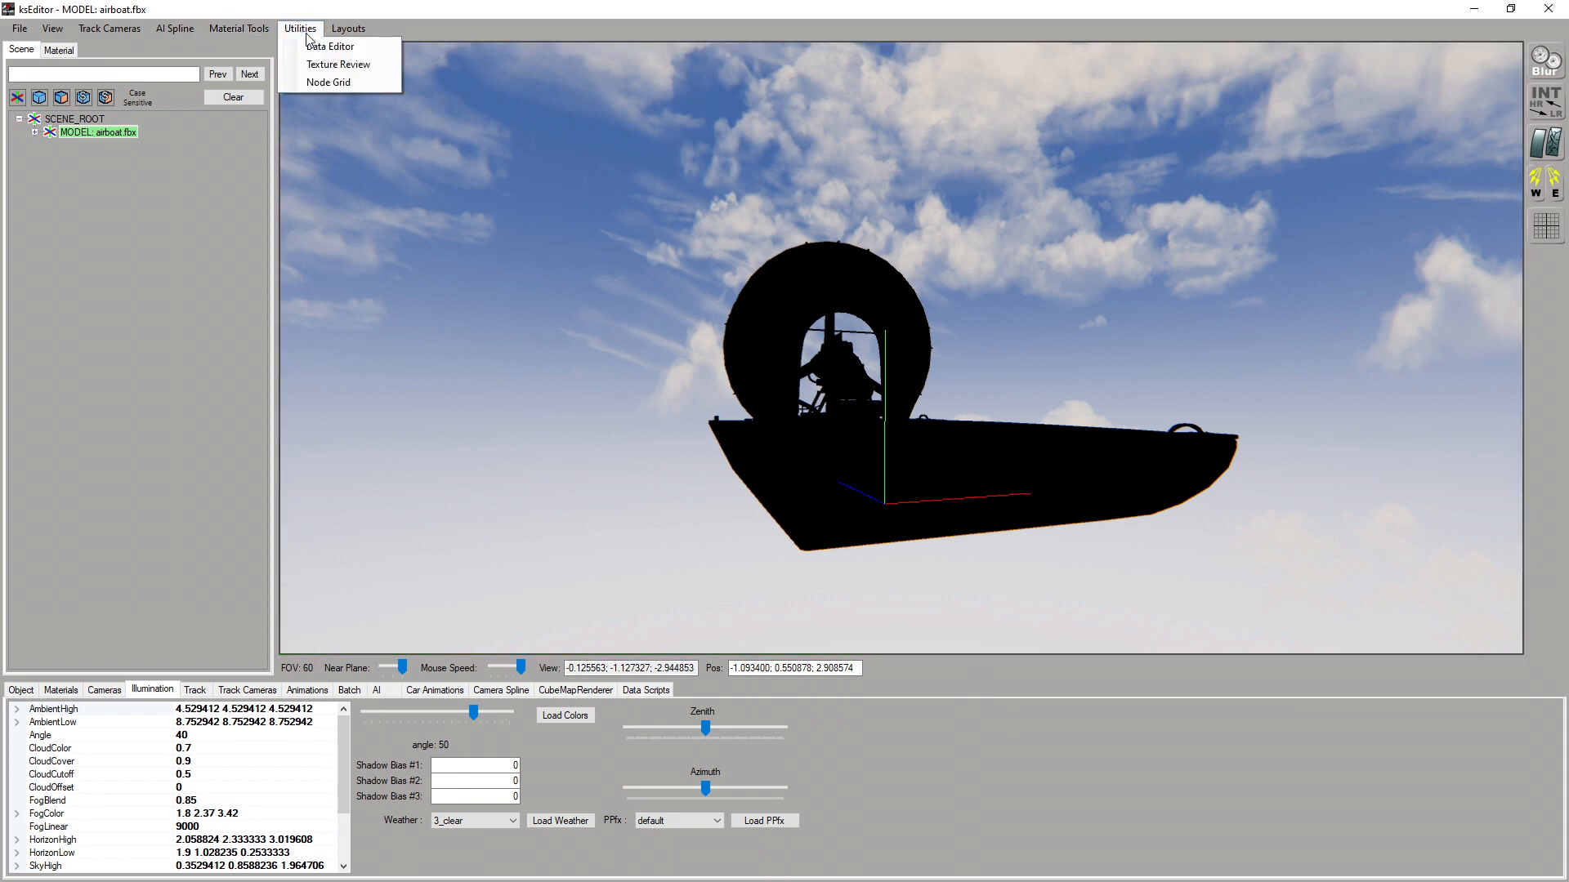
{"action": "left_click", "coordinate": [330, 47]}
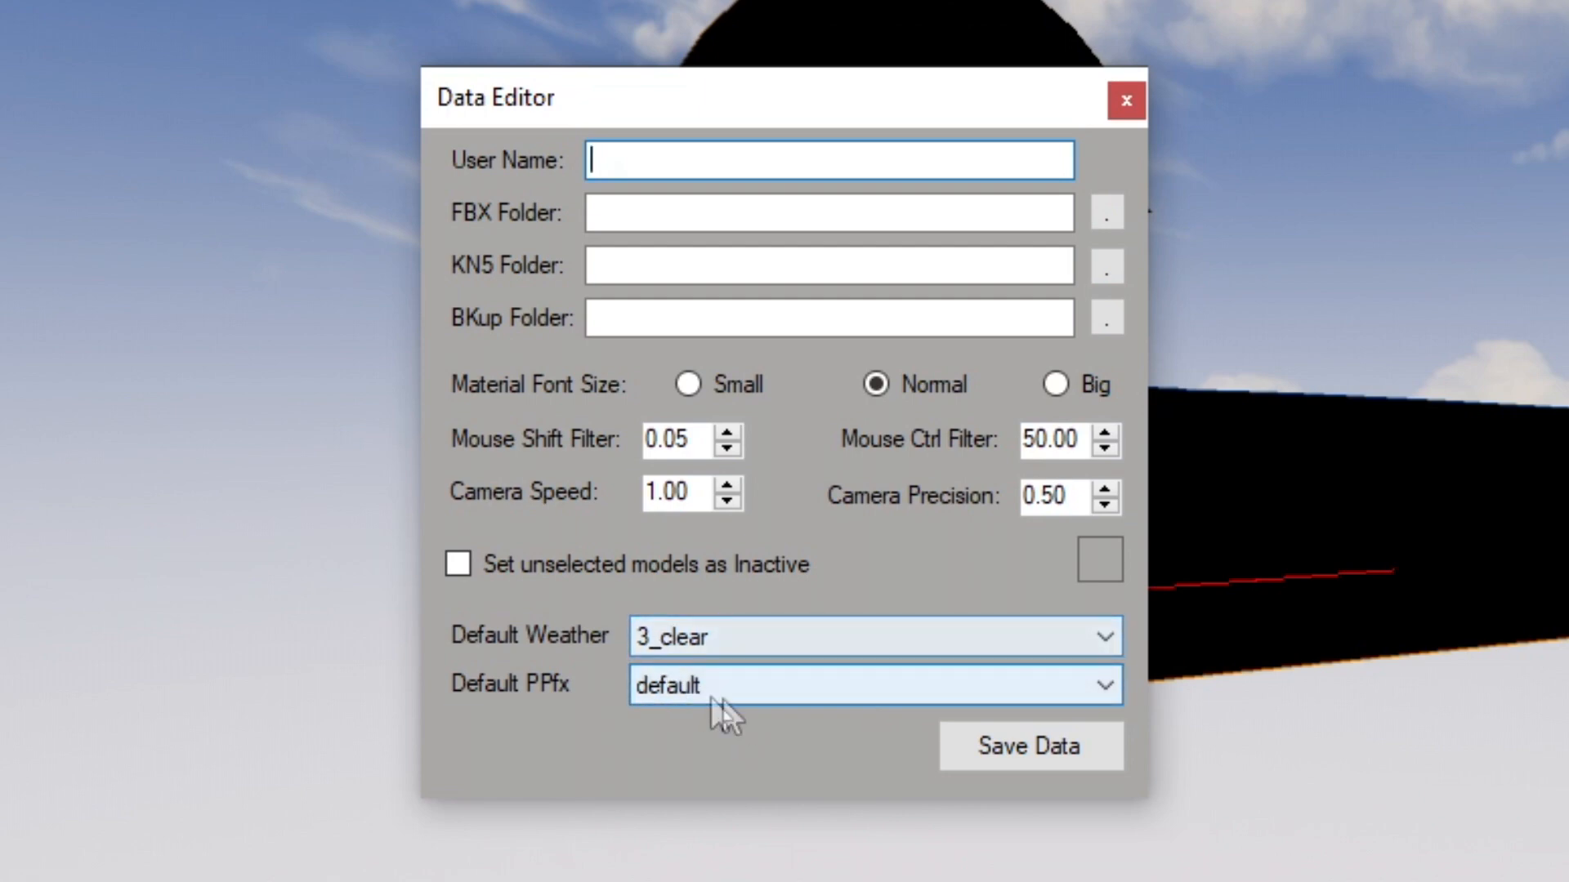
{"action": "left_click", "coordinate": [1068, 763]}
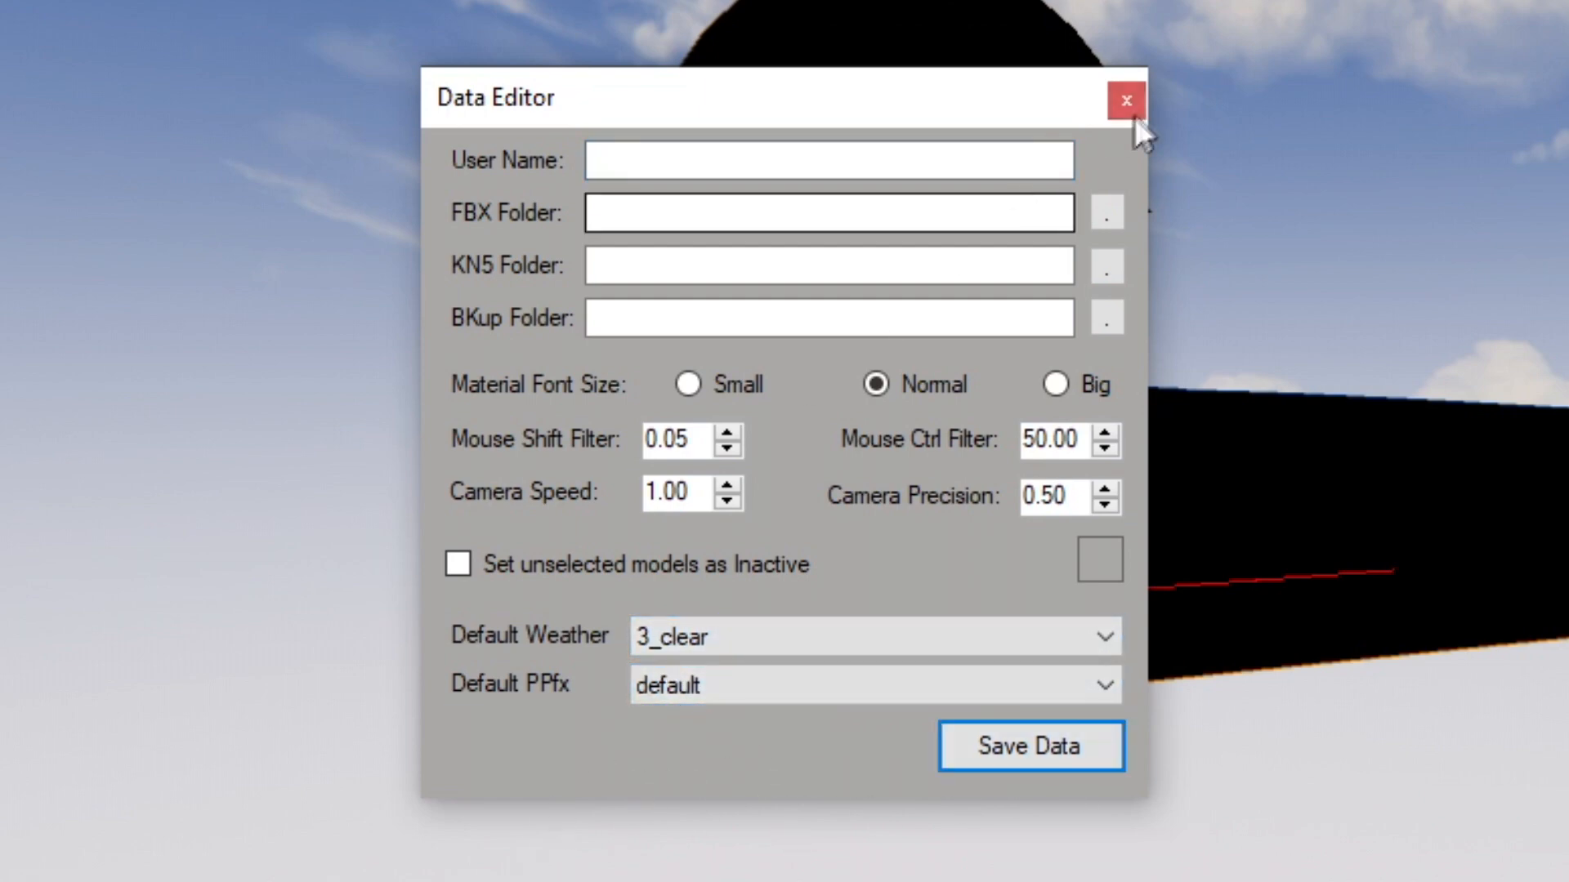
{"action": "left_click", "coordinate": [1125, 101]}
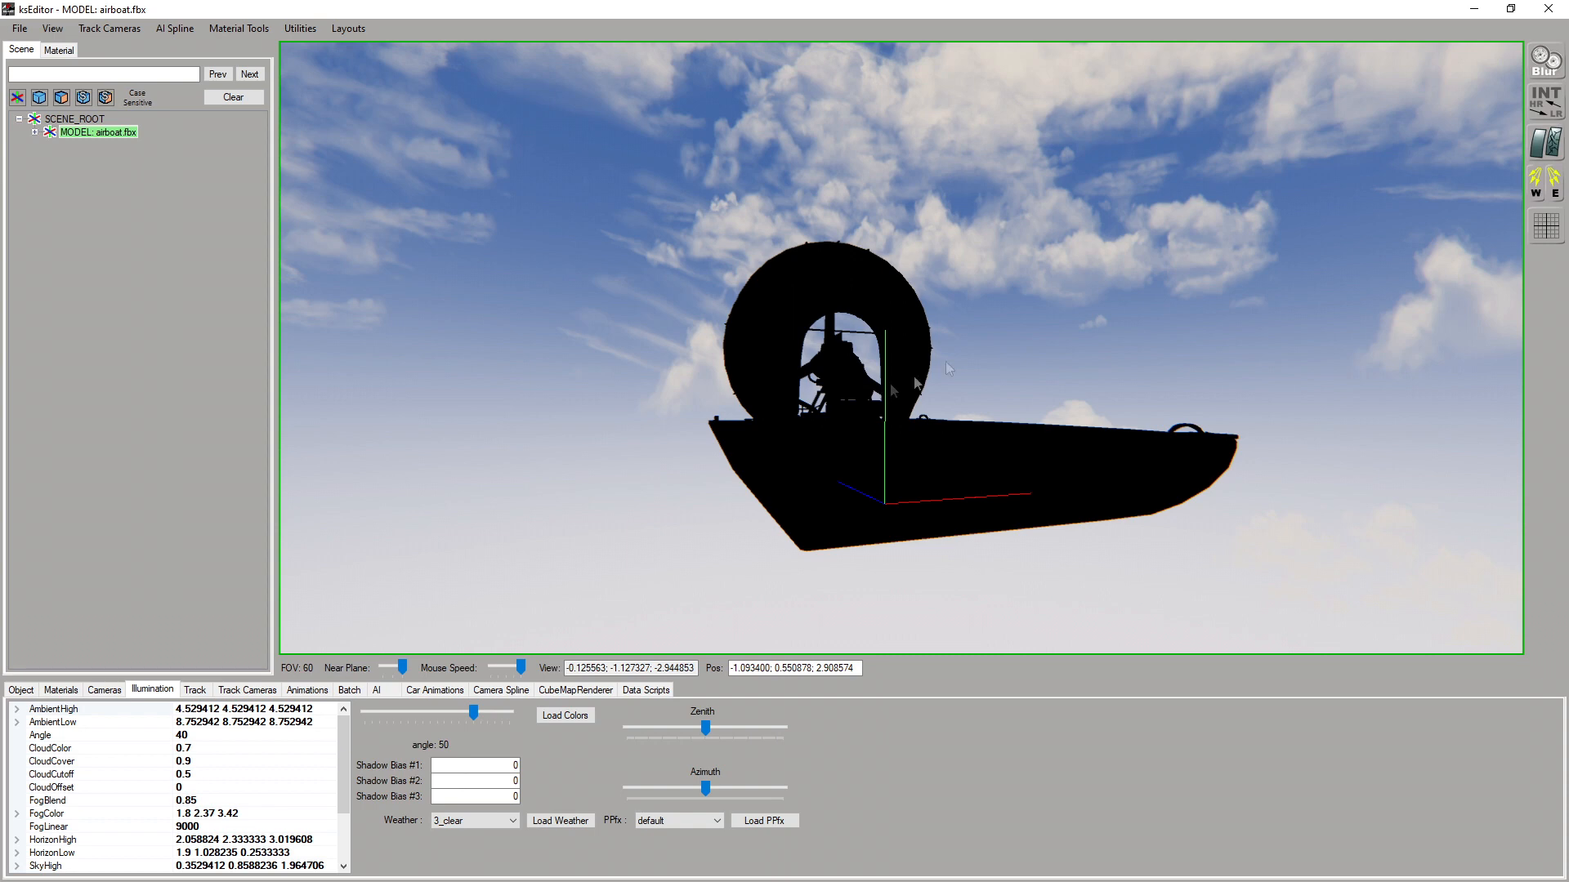
{"action": "left_click", "coordinate": [1468, 8]}
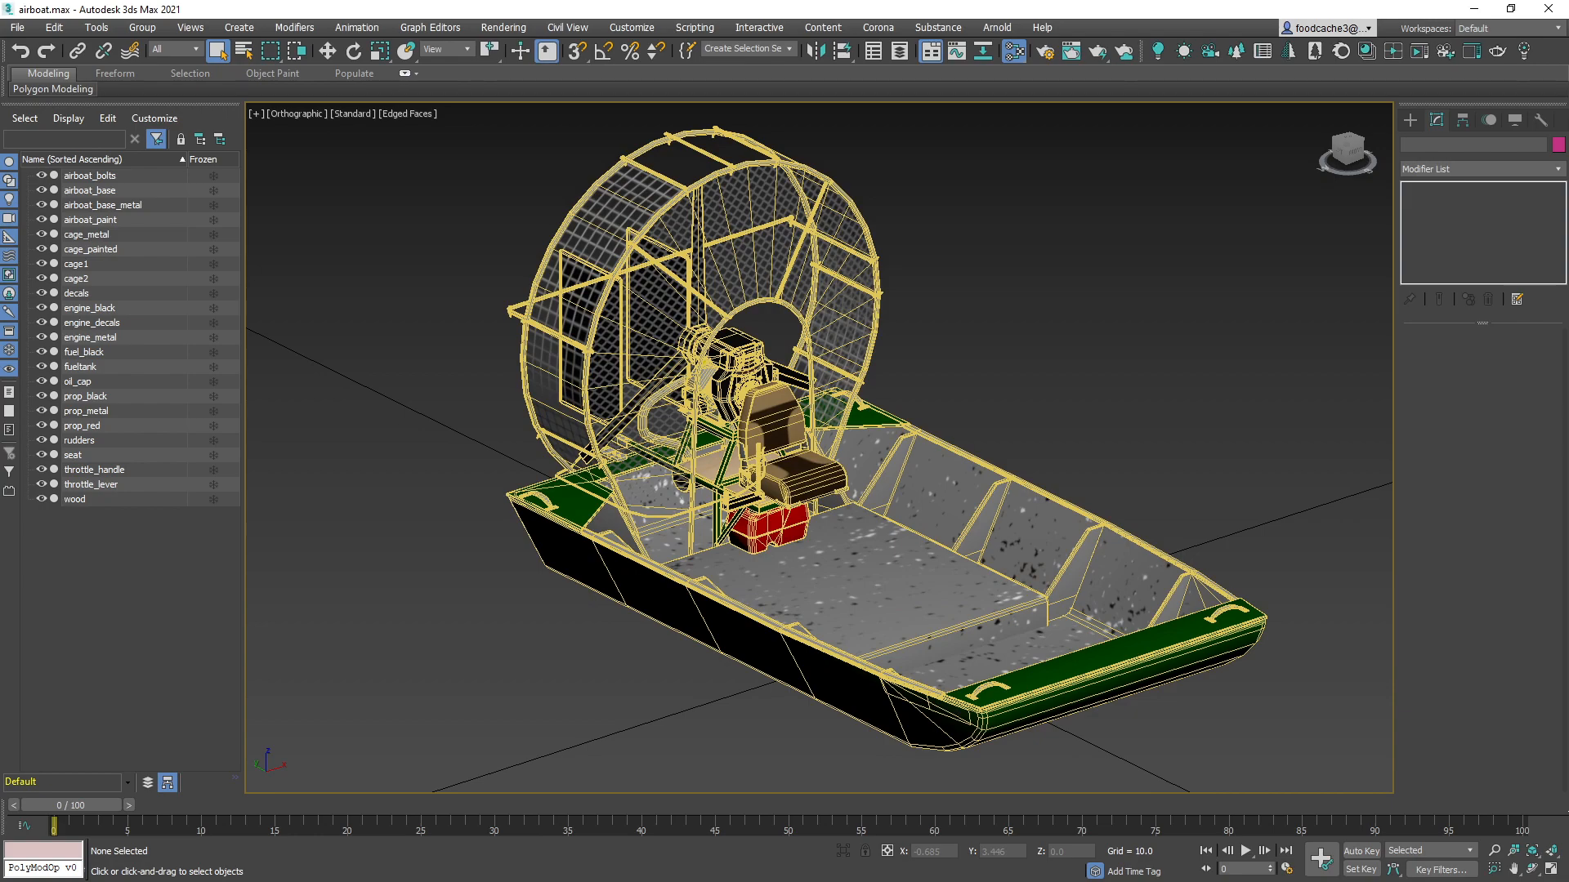
Move in on the hull and select the speckled airboat_base floor, then the green airboat_paint section at the bow
{"action": "left_click_drag", "start_coordinate": [0, 270], "coordinate": [0, 114]}
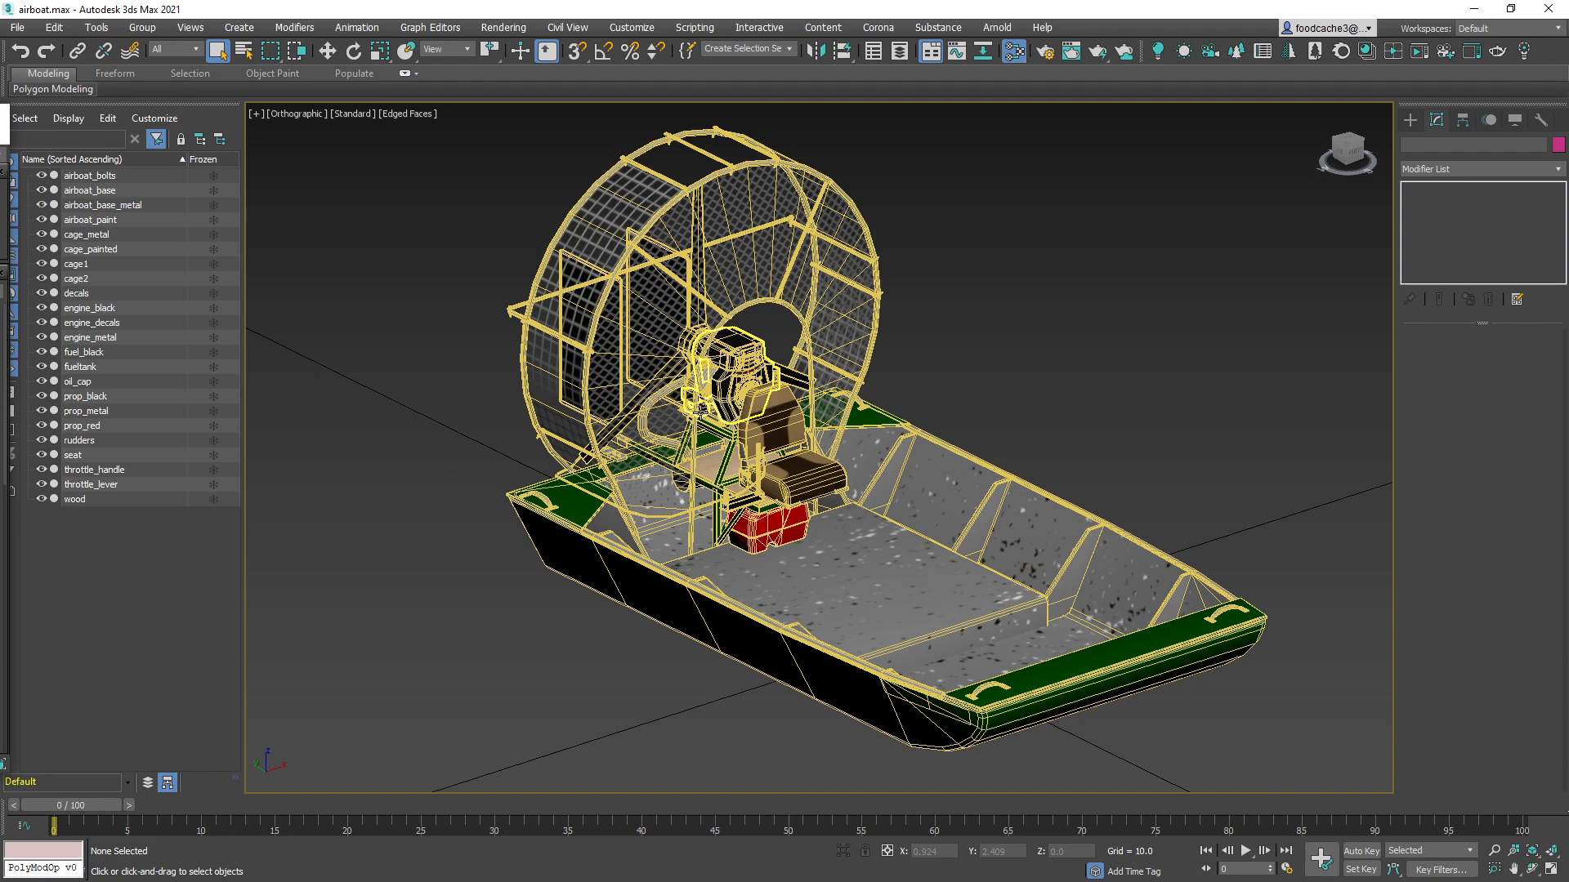
{"action": "scroll", "coordinate": [980, 661], "scroll_direction": "up", "scroll_amount": 2}
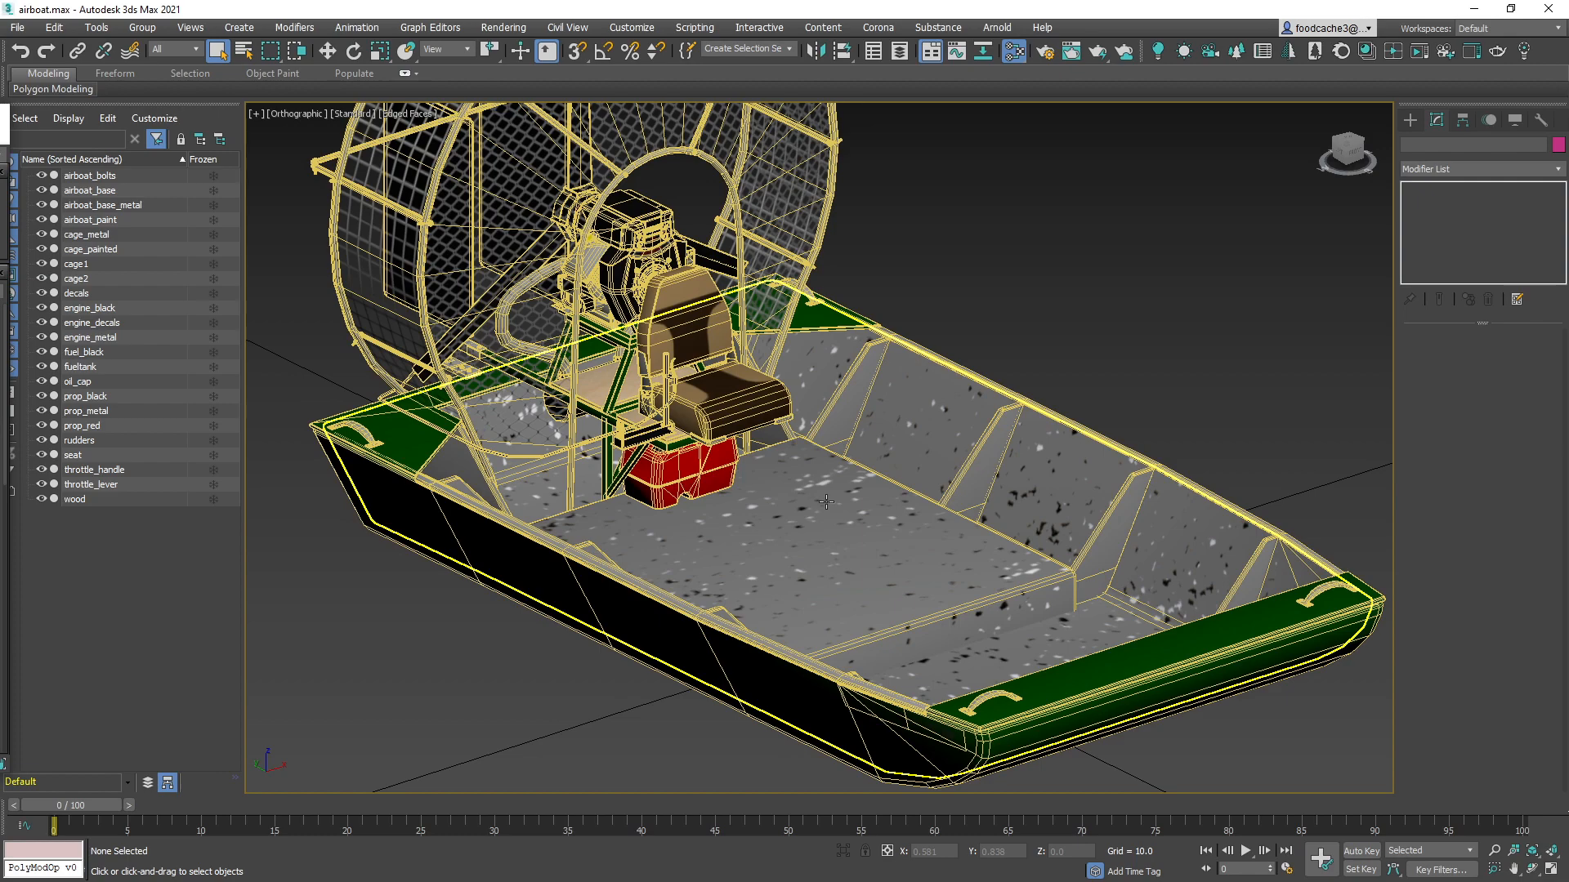
{"action": "middle_click_drag", "start_coordinate": [1027, 500], "coordinate": [1044, 525]}
{"action": "middle_click_drag", "start_coordinate": [1193, 316], "coordinate": [1100, 277]}
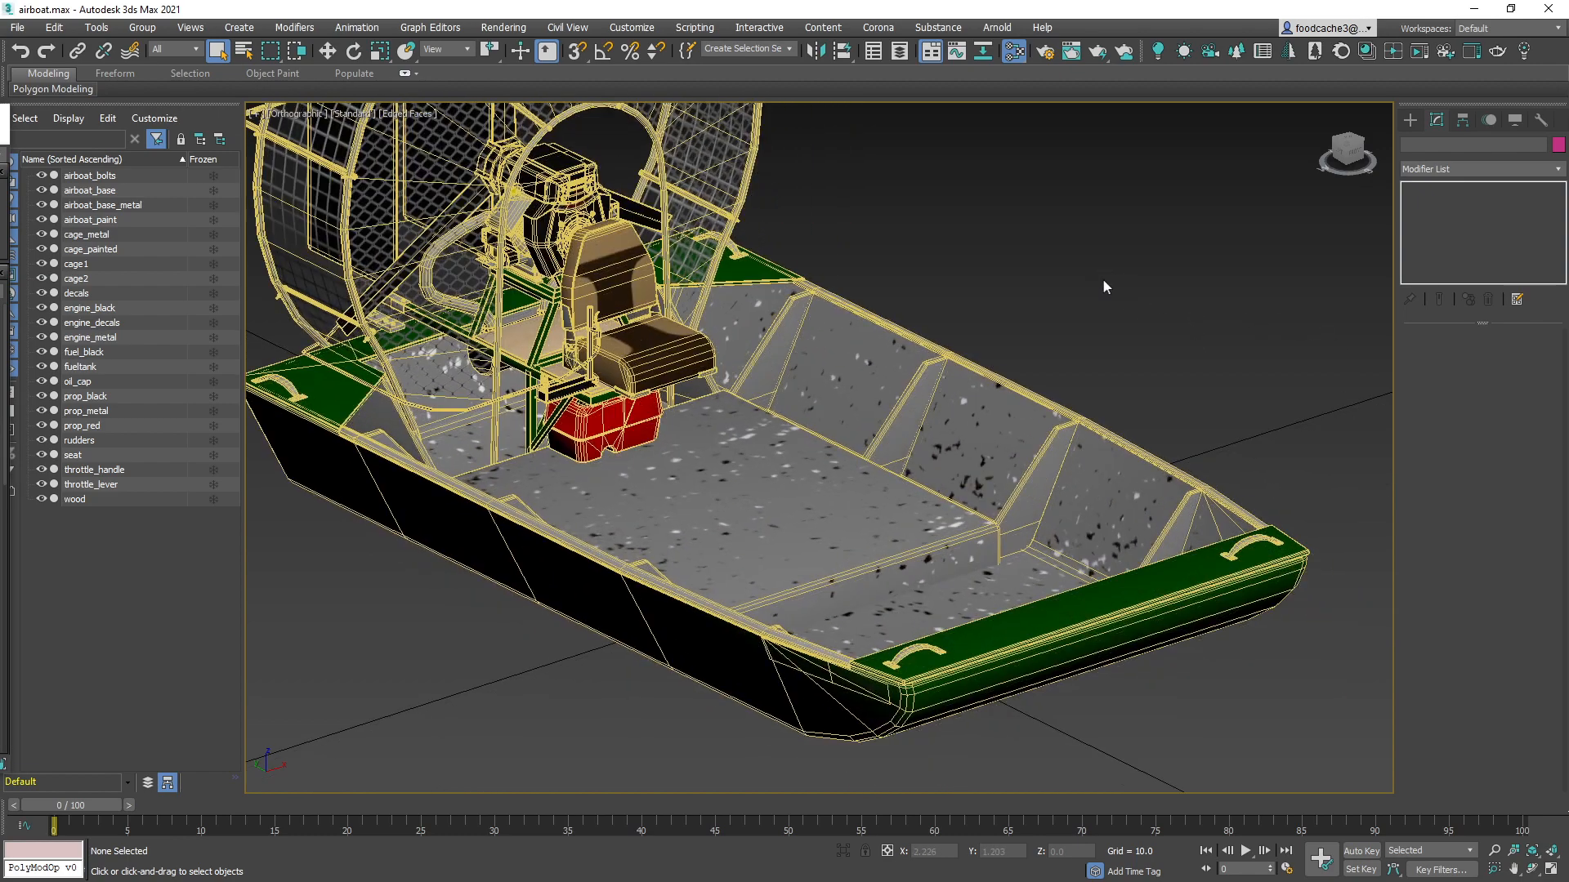
{"action": "left_click", "coordinate": [1032, 410]}
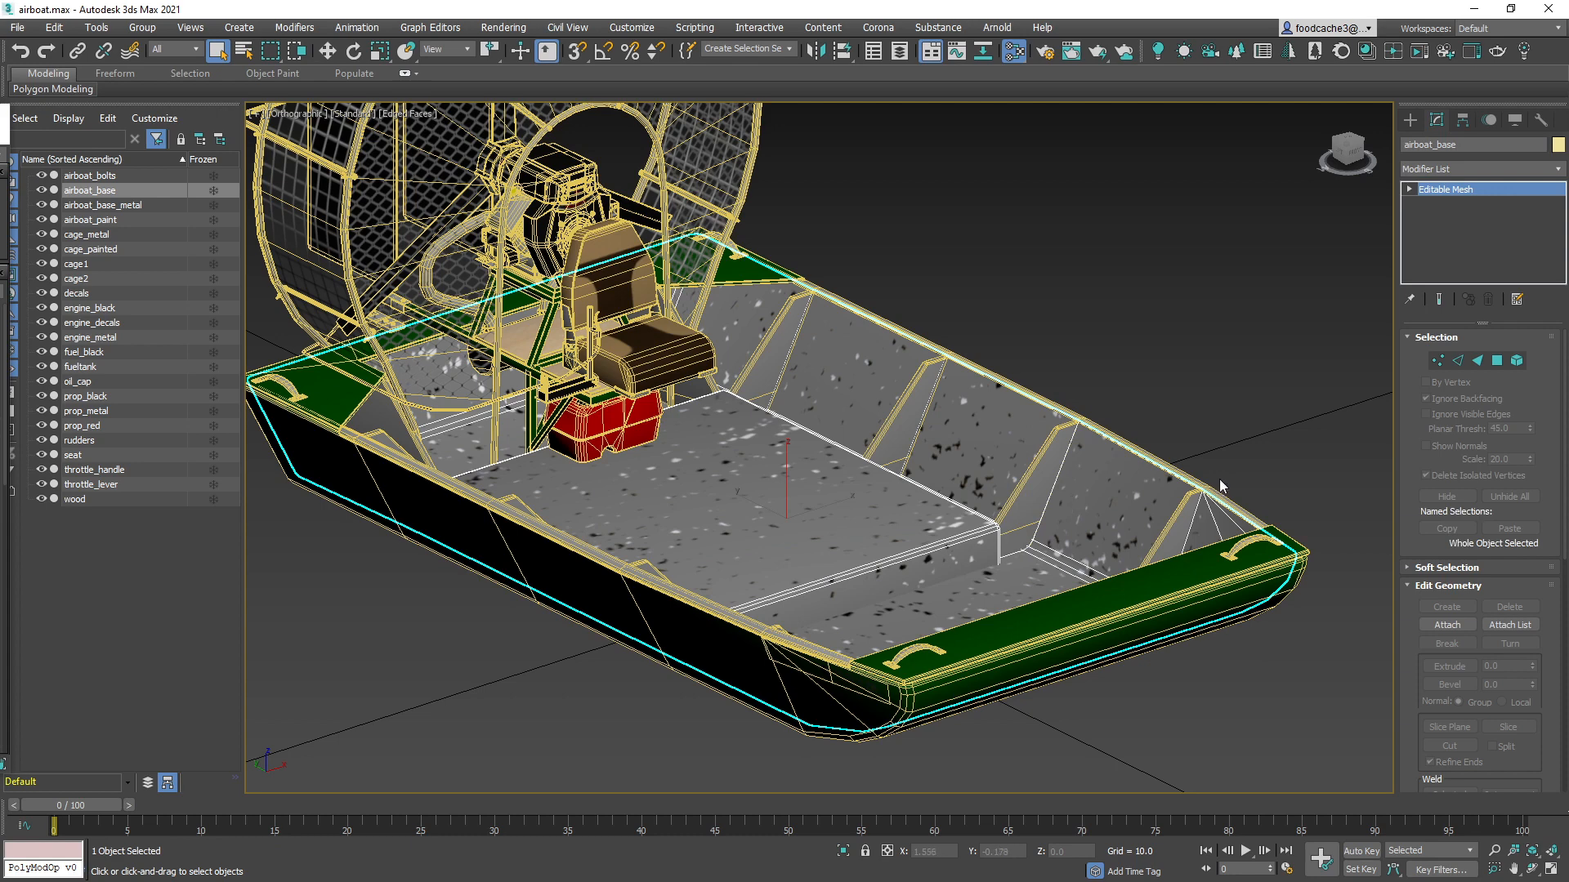
{"action": "scroll", "coordinate": [826, 645], "scroll_direction": "up", "scroll_amount": 4}
{"action": "middle_click_drag", "start_coordinate": [923, 637], "coordinate": [1033, 332]}
{"action": "scroll", "coordinate": [1001, 483], "scroll_direction": "up", "scroll_amount": 3}
{"action": "left_click", "coordinate": [882, 623]}
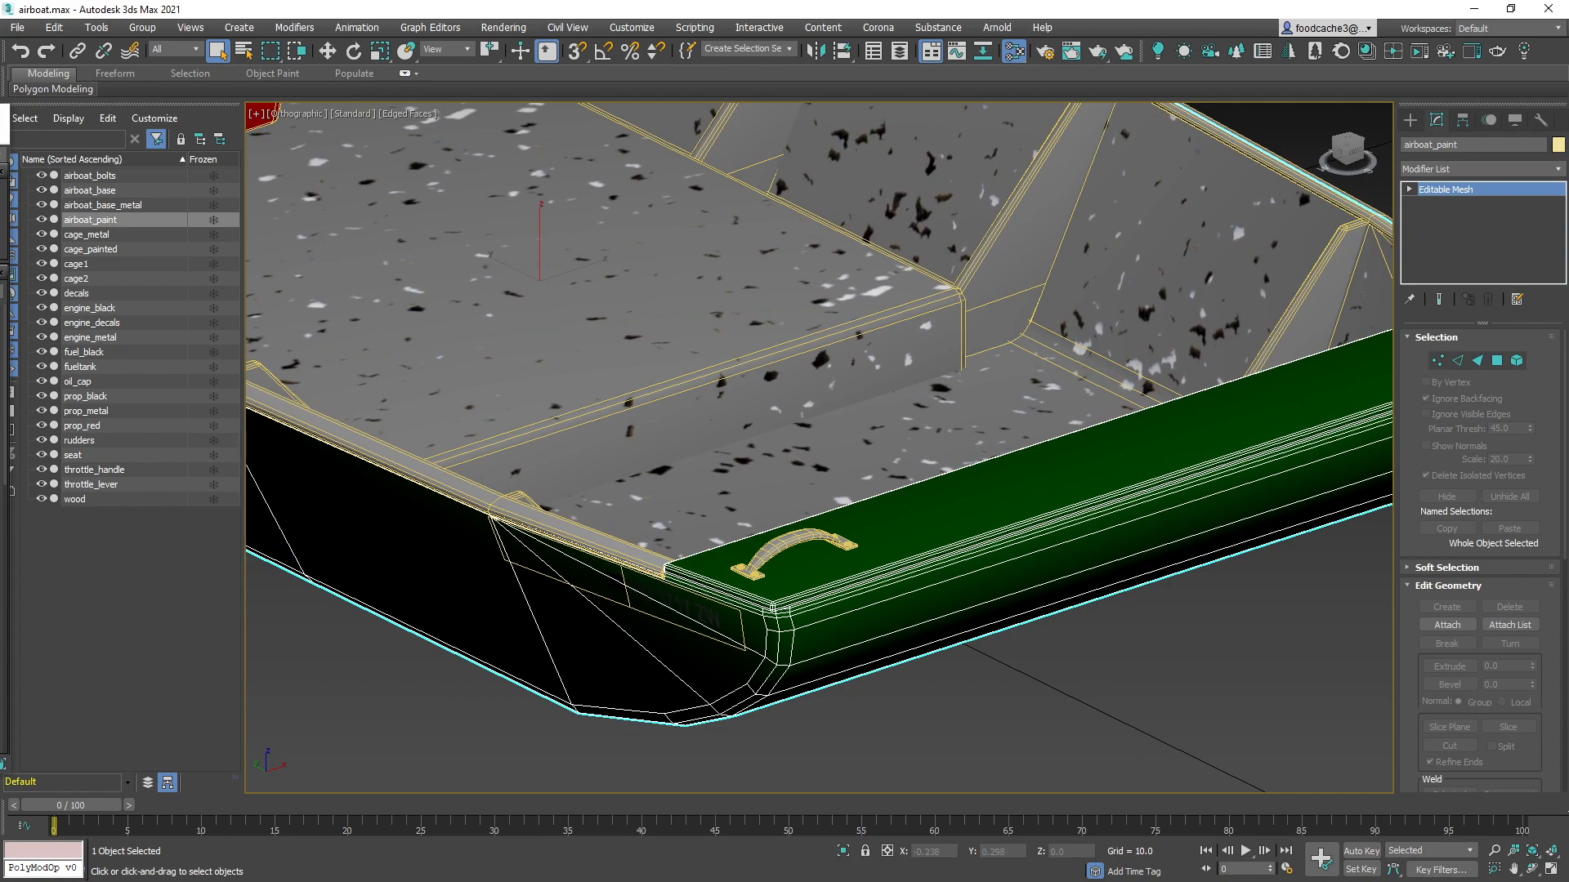
Look through the physical material nodes in the Slate Material Editor, bringing the whole editor window into view
{"action": "key", "text": "m"}
{"action": "scroll", "coordinate": [424, 509], "scroll_direction": "up", "scroll_amount": 3}
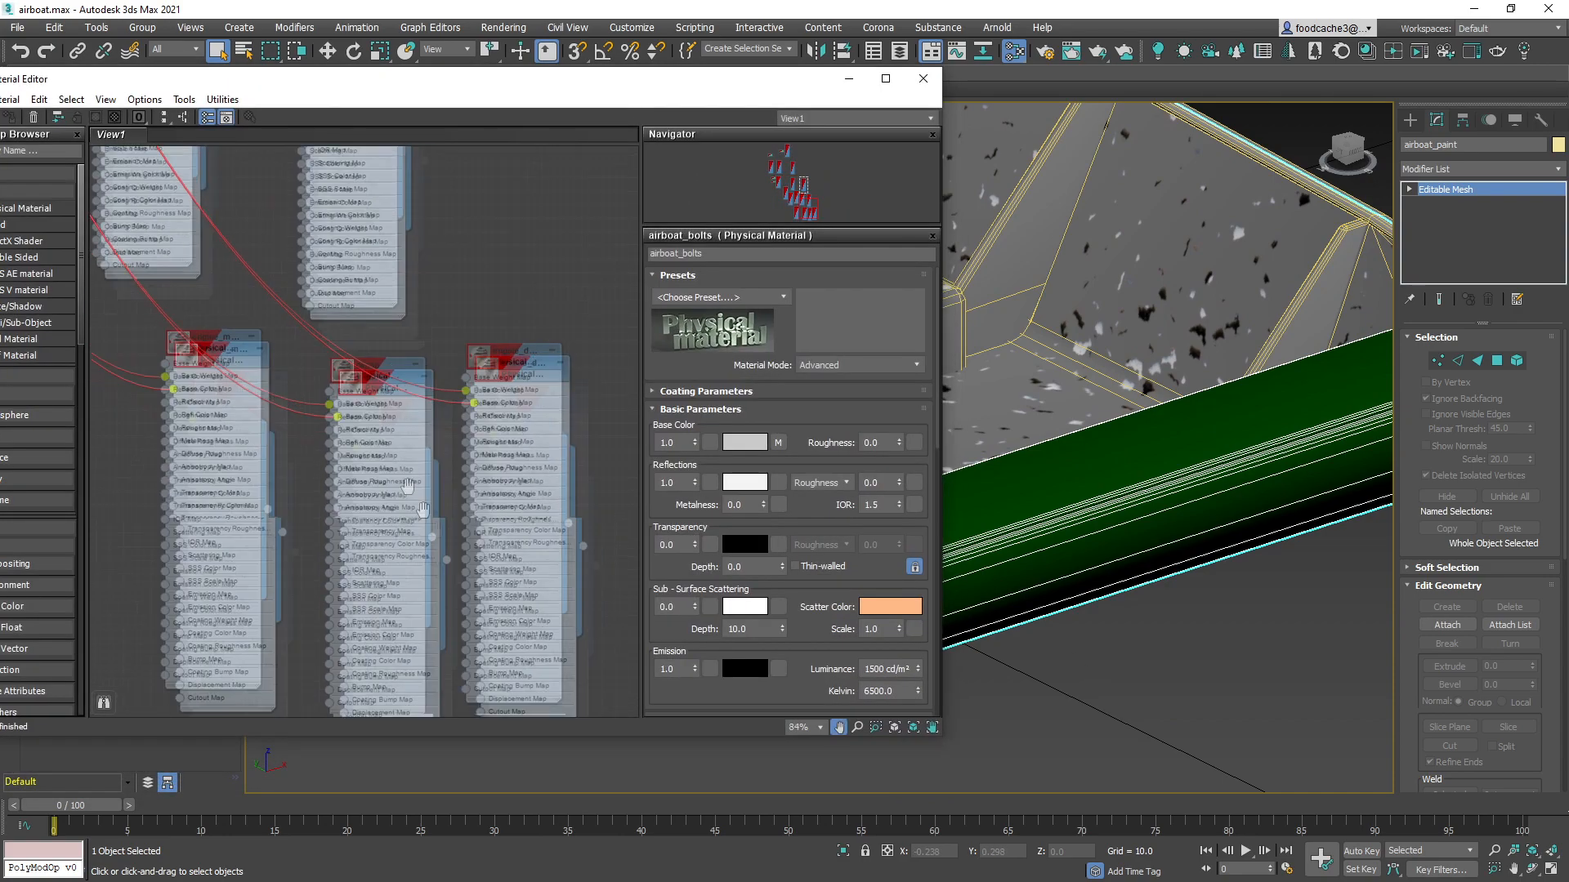
{"action": "middle_click_drag", "start_coordinate": [407, 487], "coordinate": [287, 325]}
{"action": "scroll", "coordinate": [286, 325], "scroll_direction": "up", "scroll_amount": 1}
{"action": "middle_click_drag", "start_coordinate": [417, 416], "coordinate": [307, 423]}
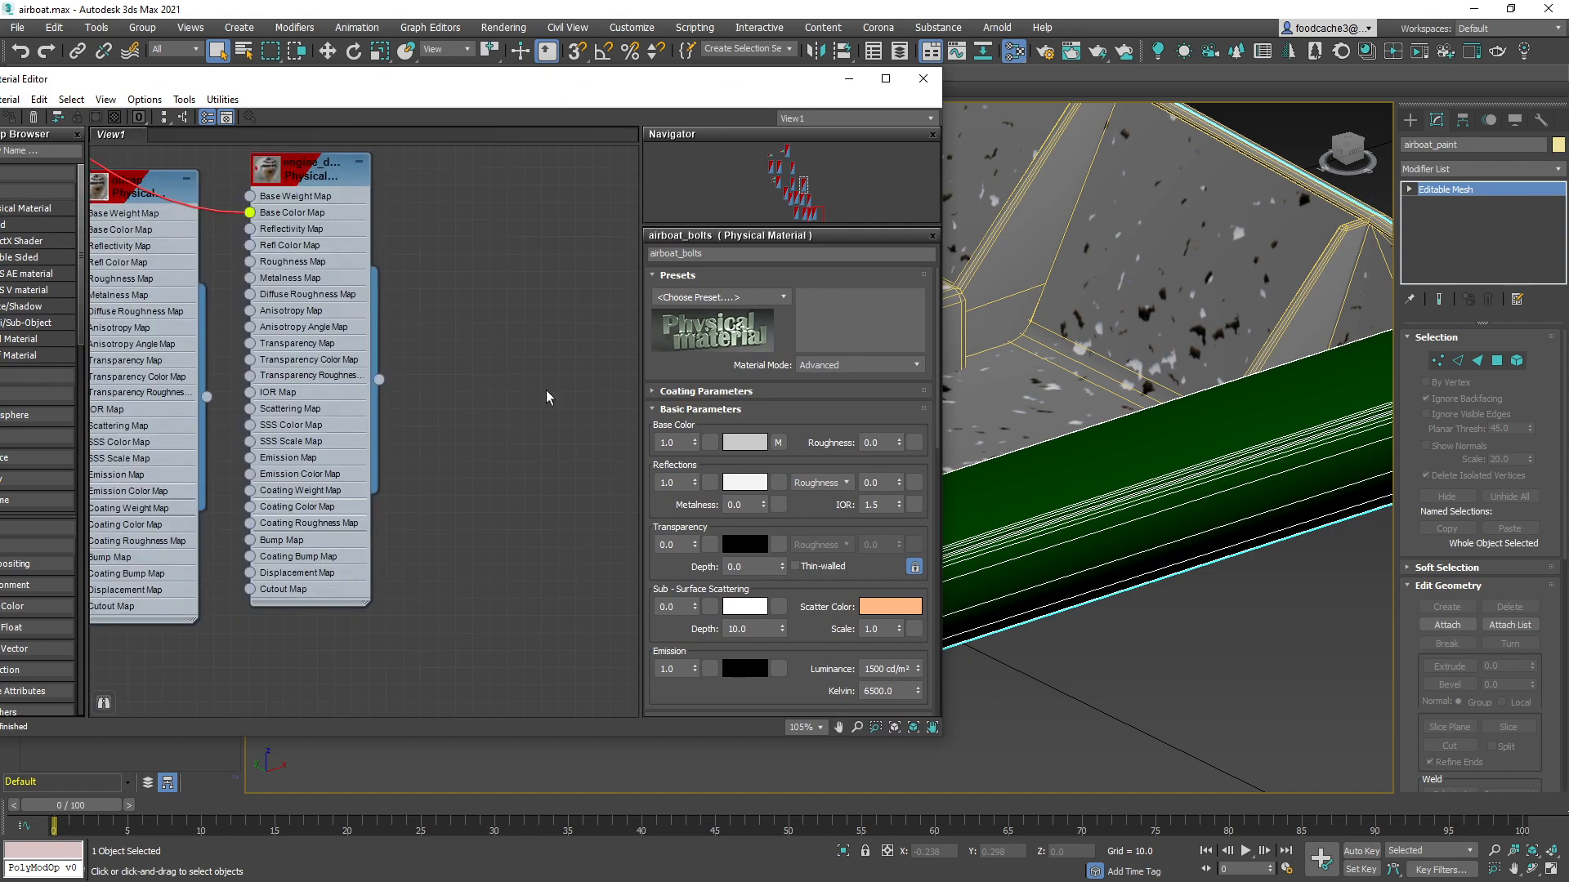
{"action": "middle_click_drag", "start_coordinate": [218, 334], "coordinate": [324, 329]}
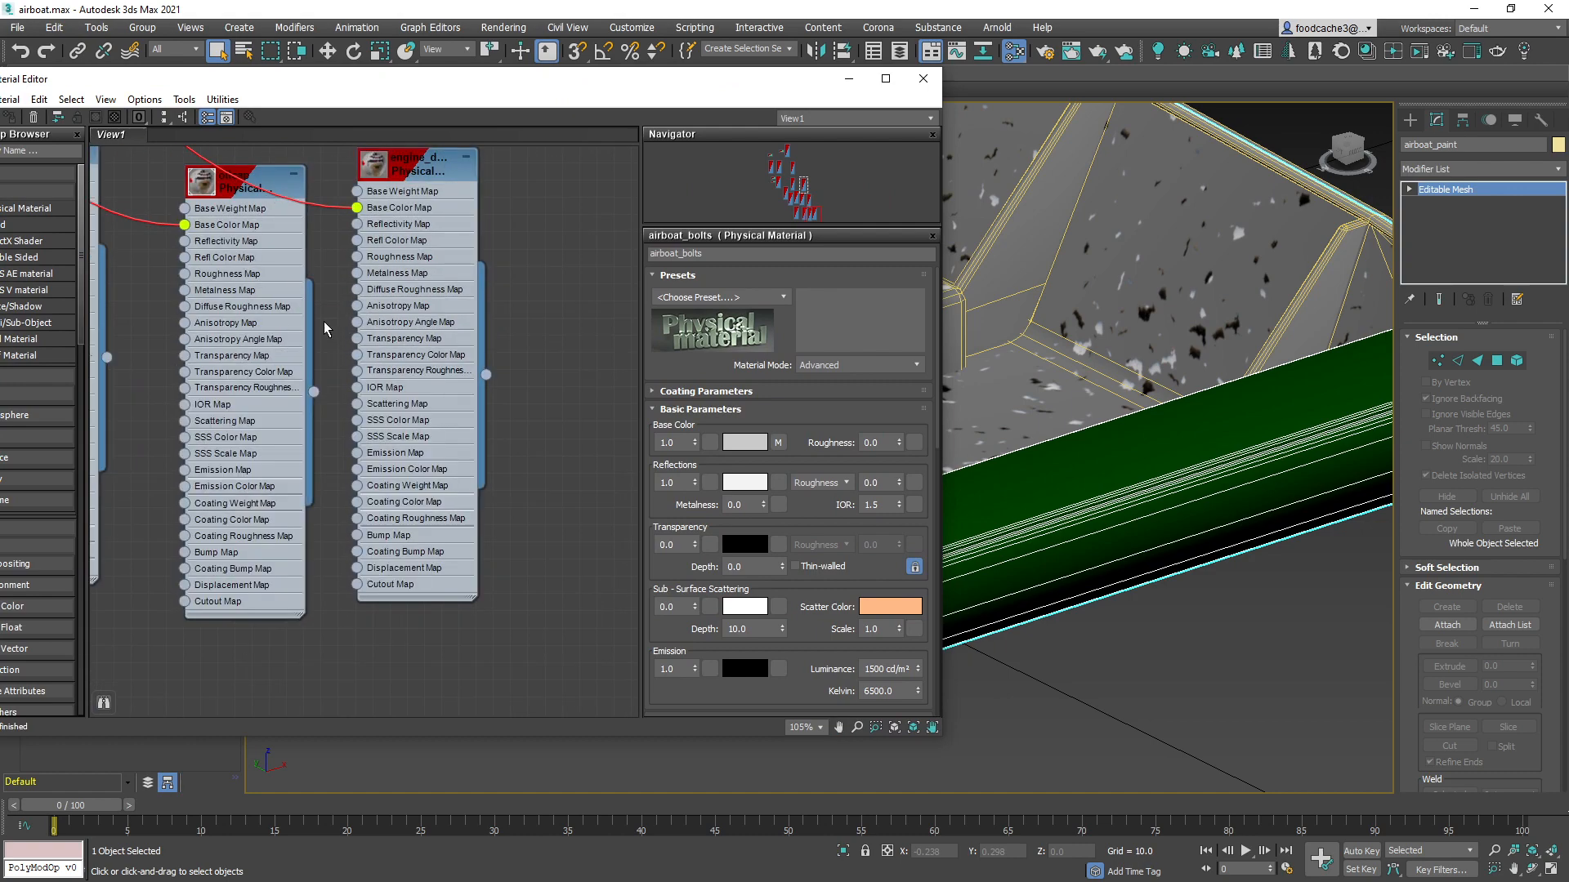
{"action": "middle_click_drag", "start_coordinate": [428, 486], "coordinate": [430, 498]}
{"action": "middle_click_drag", "start_coordinate": [506, 568], "coordinate": [468, 537]}
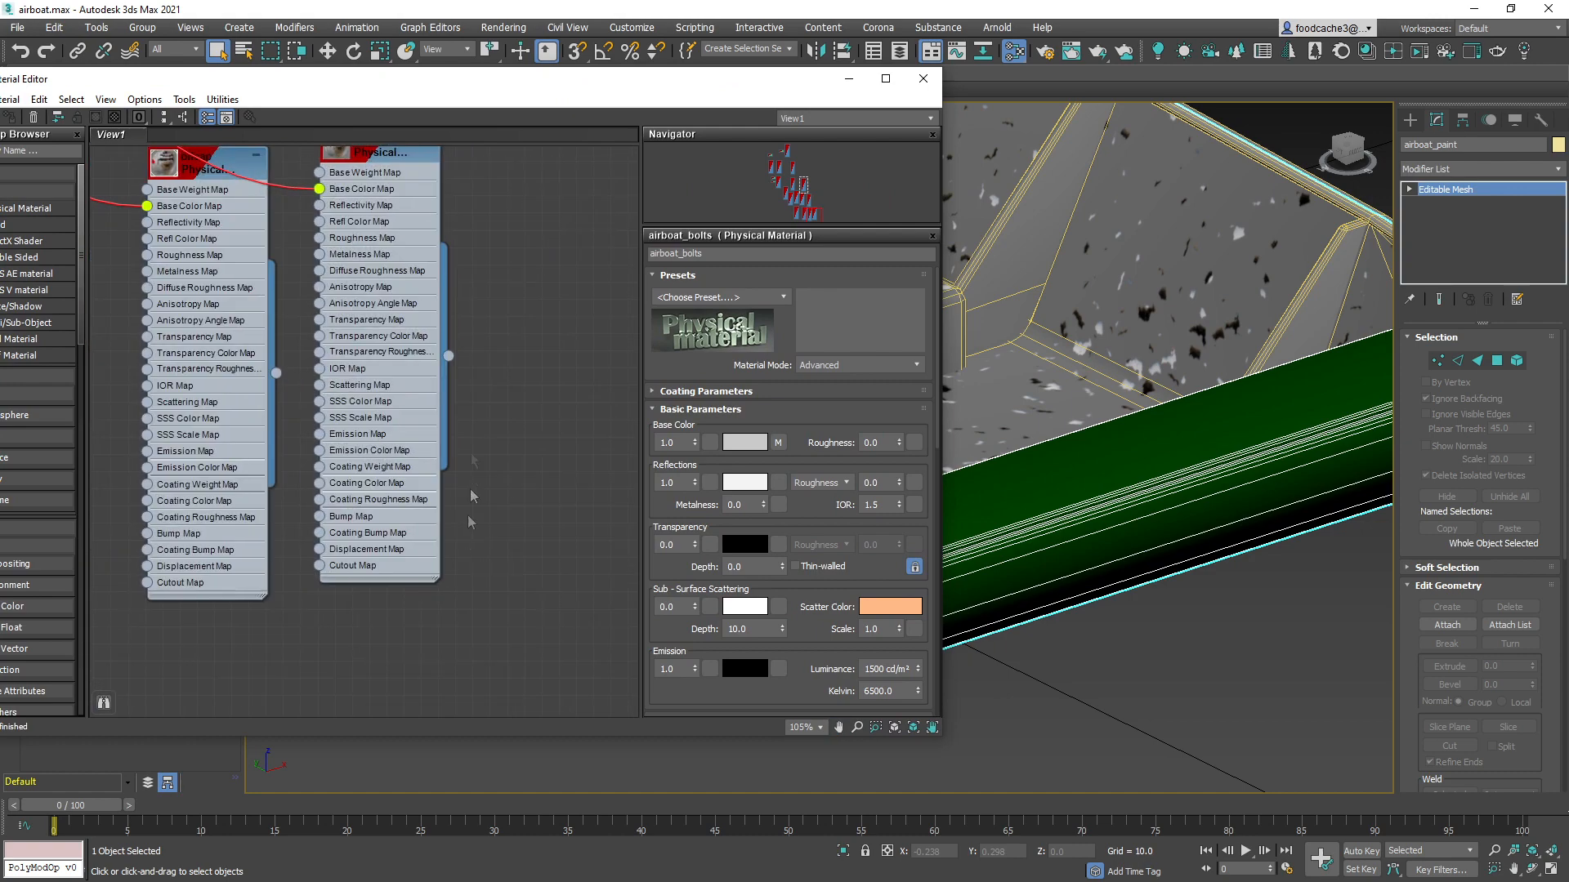
{"action": "left_click_drag", "start_coordinate": [585, 85], "coordinate": [714, 104]}
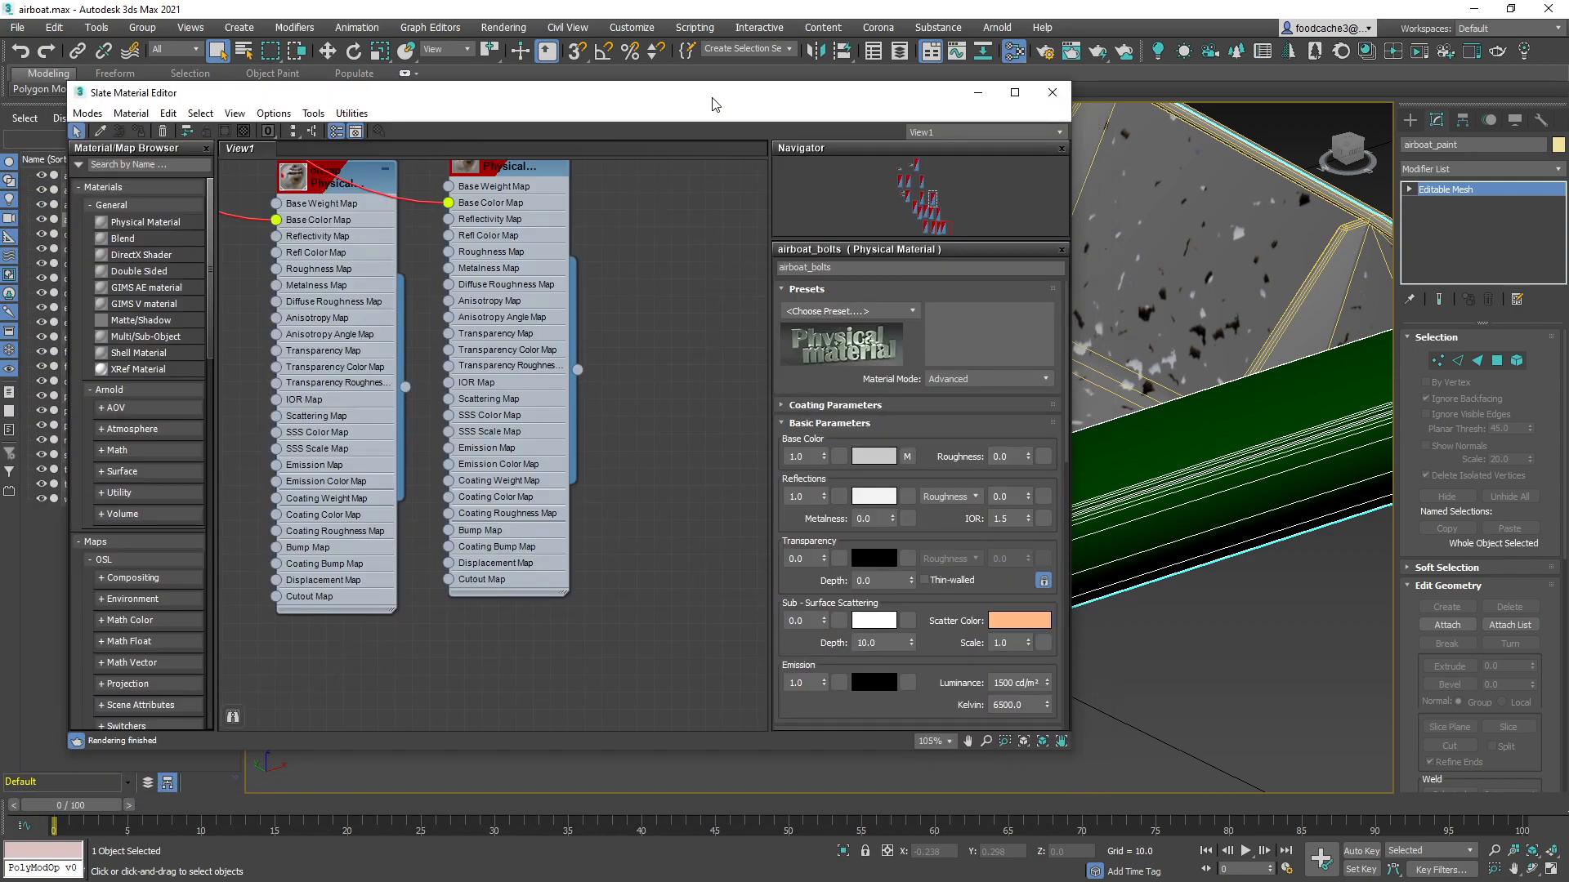
Select airboat_paint and examine its bow section and the hull registration lettering up close
{"action": "scroll", "coordinate": [581, 334], "scroll_direction": "down", "scroll_amount": 2}
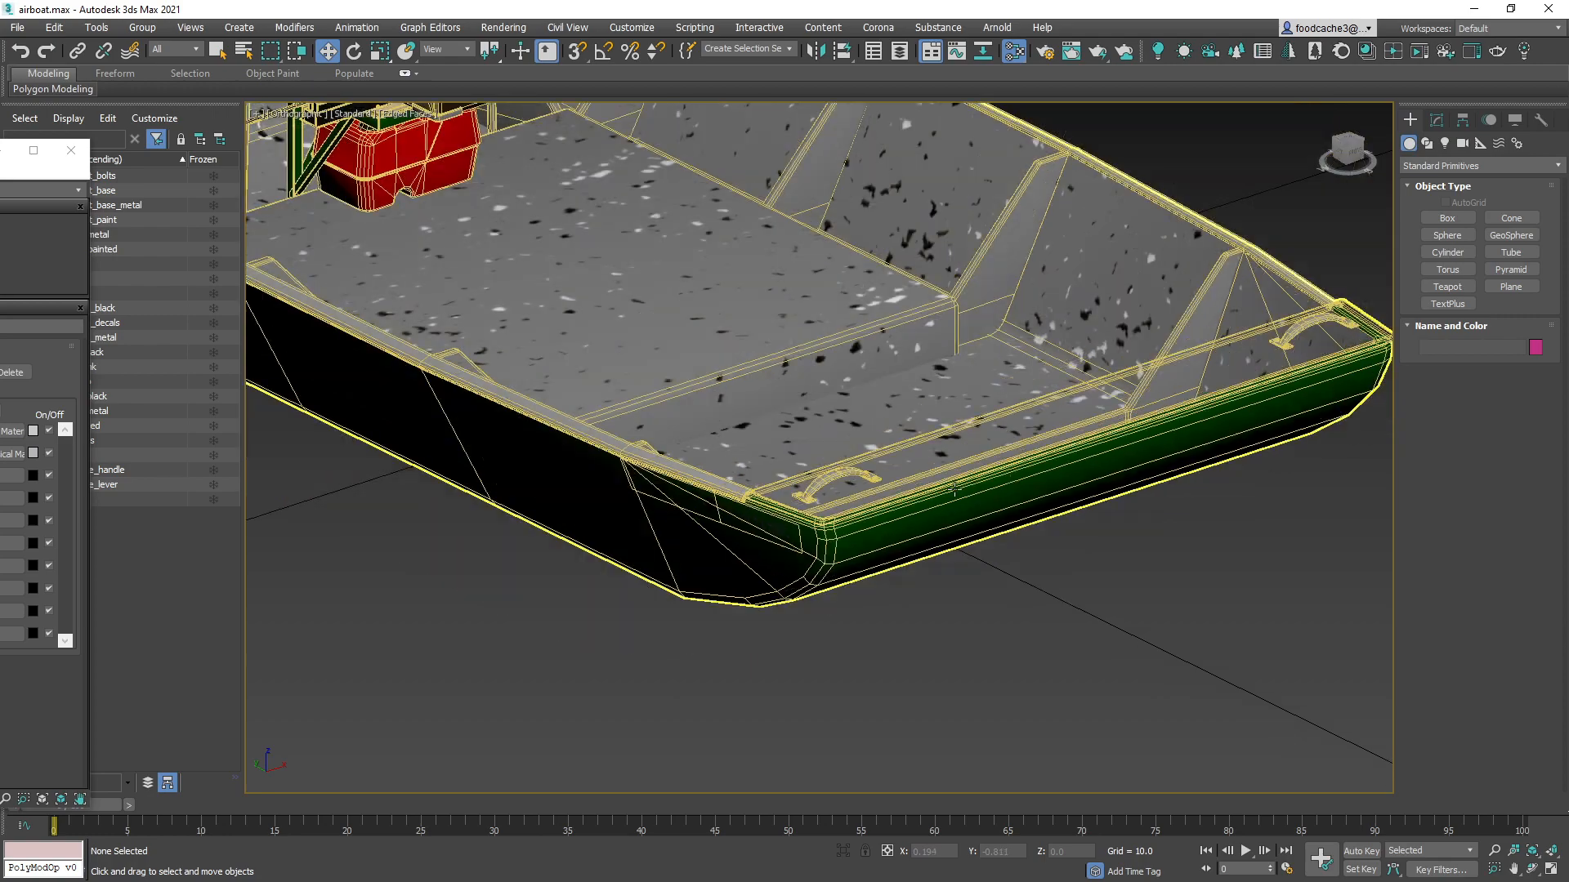
{"action": "scroll", "coordinate": [832, 503], "scroll_direction": "up", "scroll_amount": 5}
{"action": "left_click", "coordinate": [831, 503]}
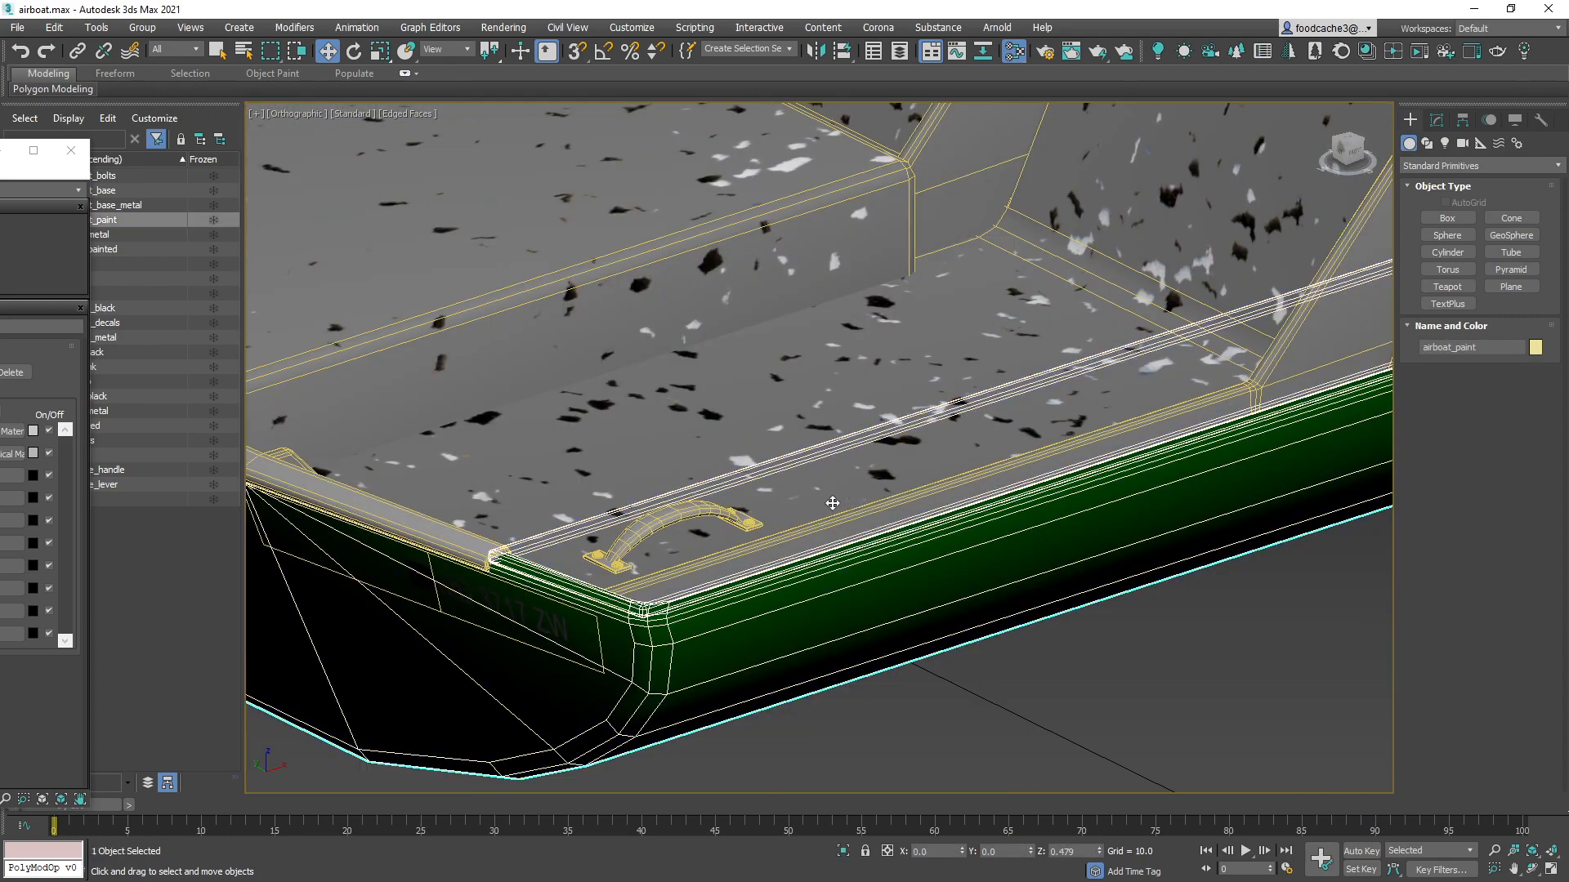
{"action": "scroll", "coordinate": [833, 503], "scroll_direction": "up", "scroll_amount": 2}
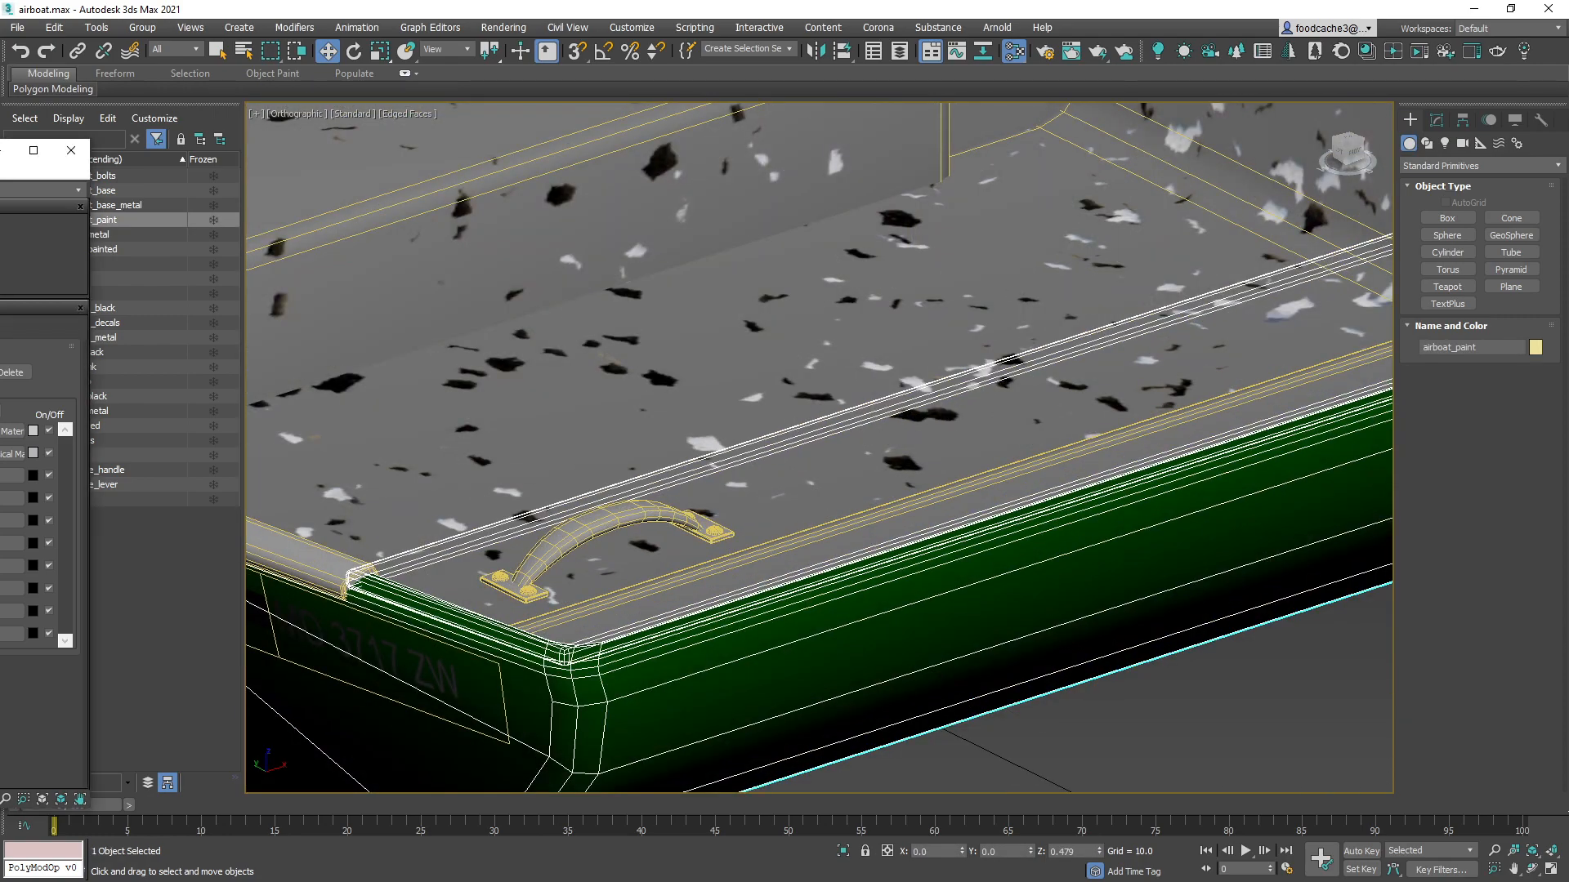
{"action": "scroll", "coordinate": [833, 503], "scroll_direction": "down", "scroll_amount": 3}
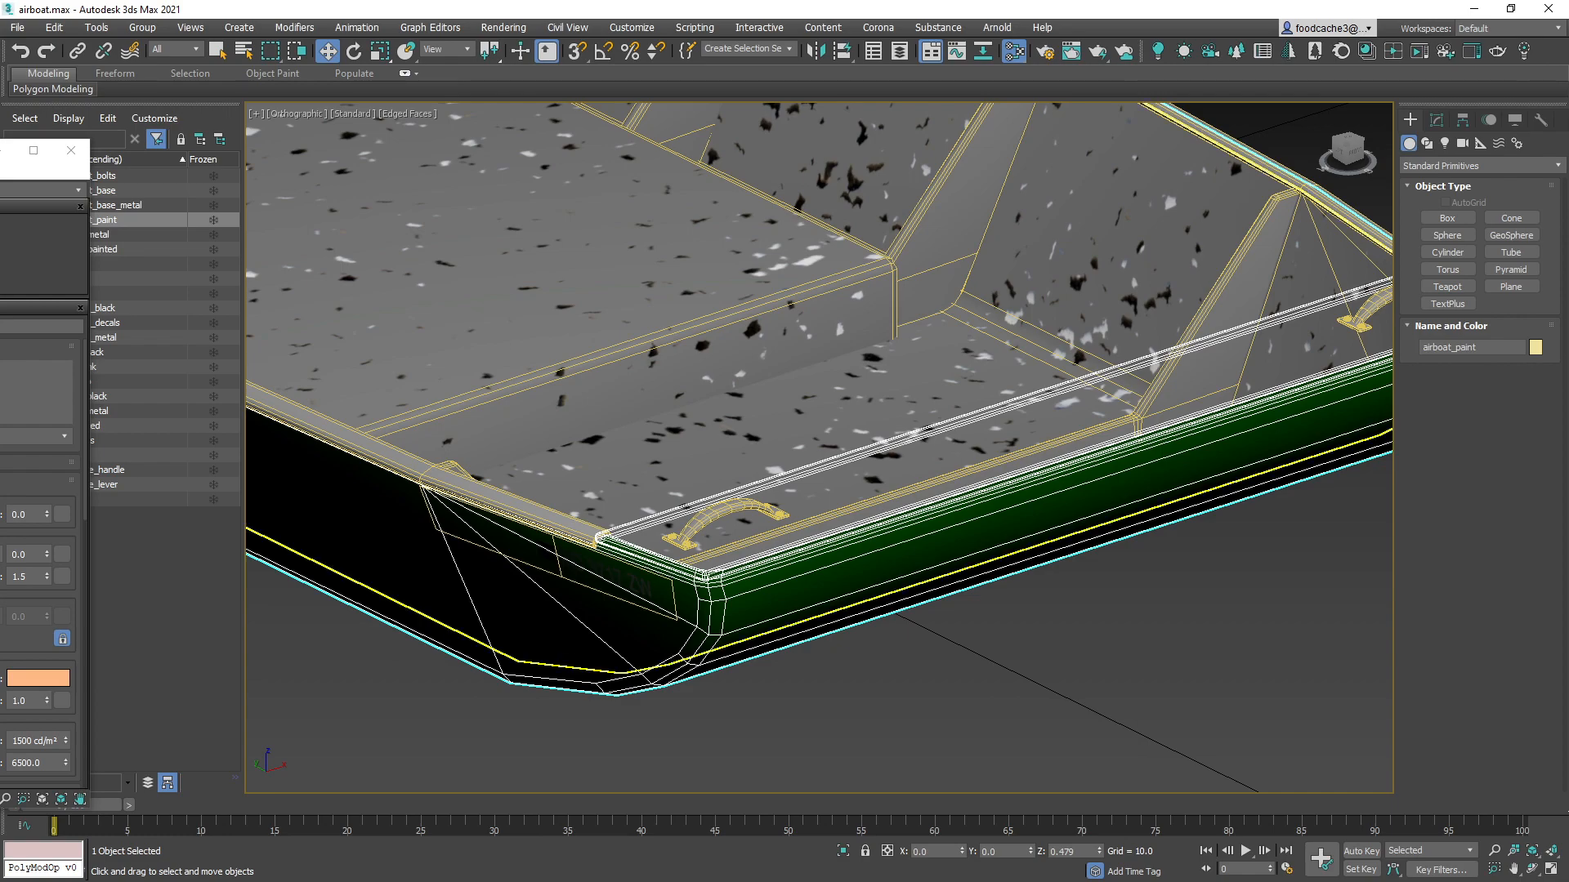
Reopen the Slate Material Editor and view the Airboat_Registration and Multi/Sub-Object material nodes alongside the model
{"action": "key", "text": "m"}
{"action": "left_click_drag", "start_coordinate": [434, 611], "coordinate": [358, 598]}
{"action": "left_click_drag", "start_coordinate": [661, 178], "coordinate": [665, 635]}
{"action": "middle_click_drag", "start_coordinate": [803, 539], "coordinate": [801, 520]}
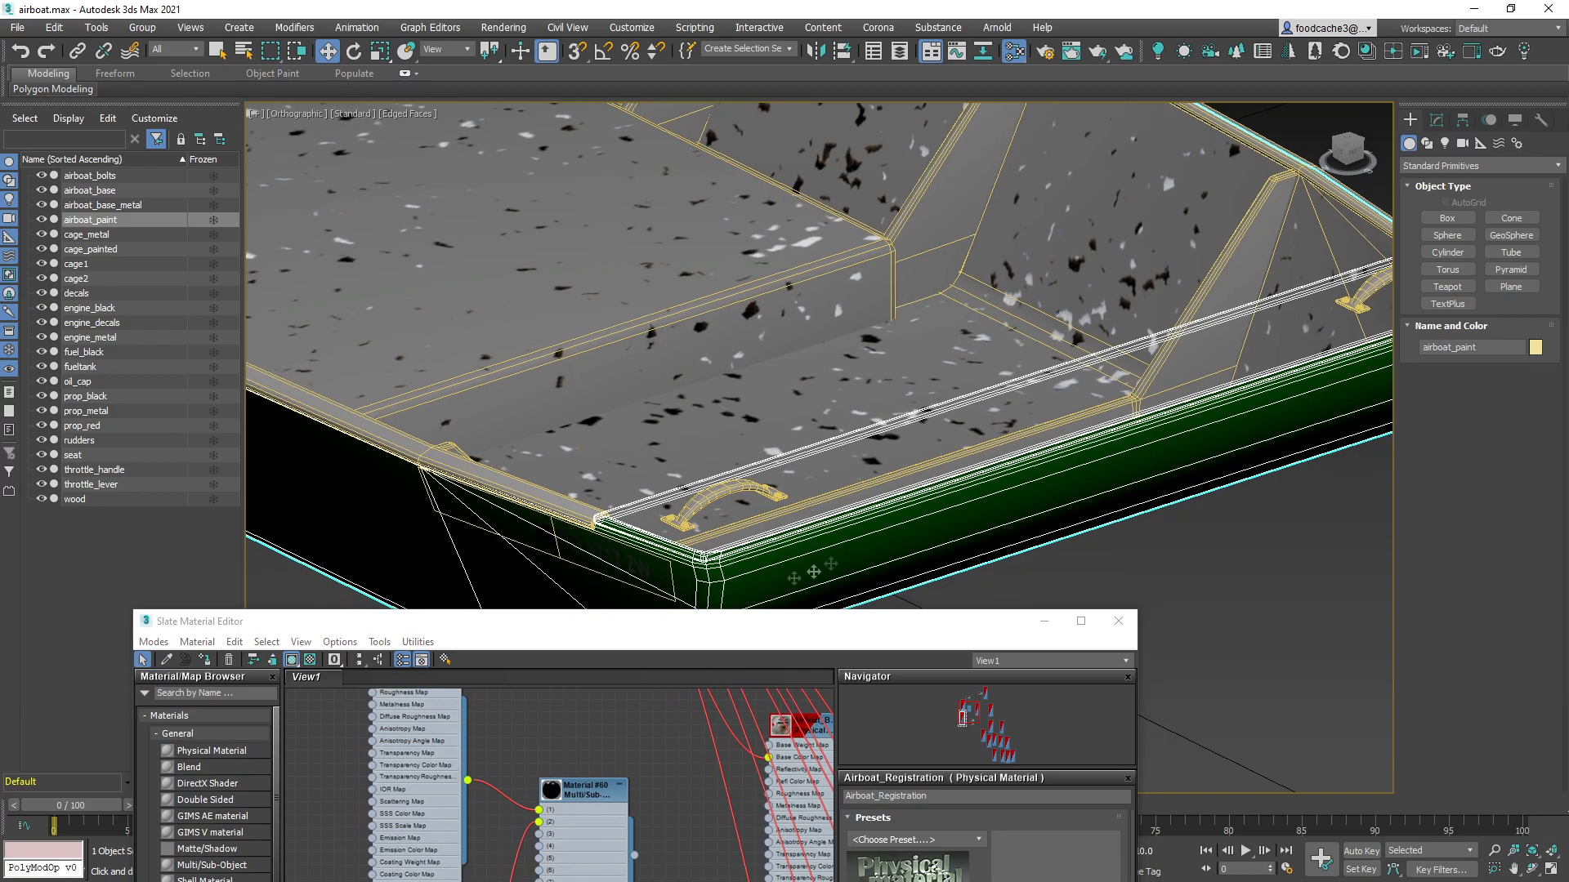
{"action": "left_click_drag", "start_coordinate": [678, 635], "coordinate": [918, 167]}
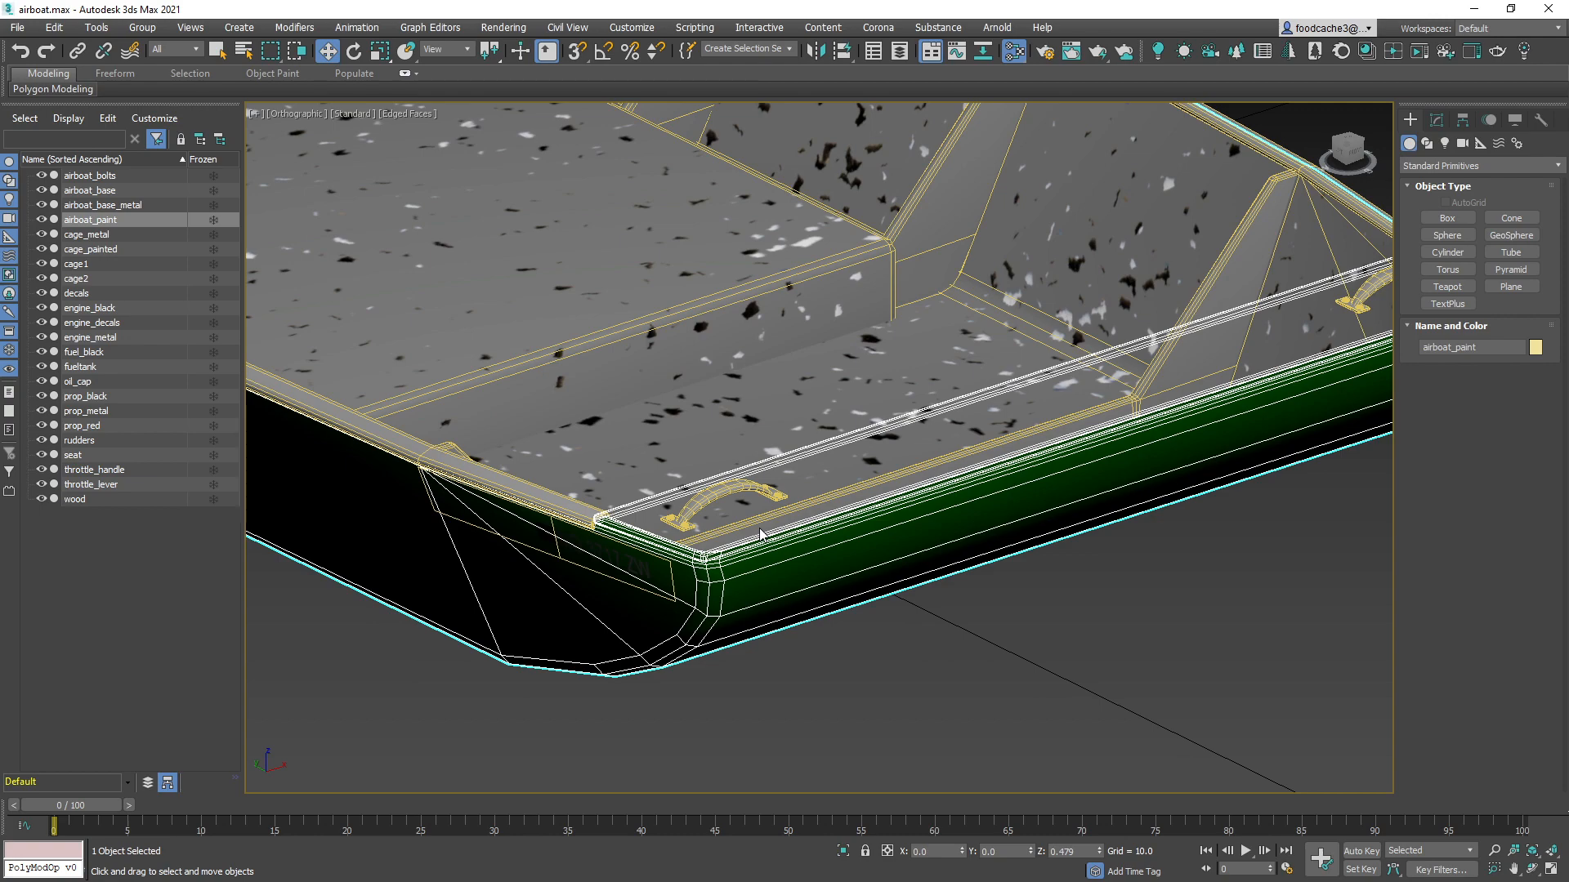
{"action": "scroll", "coordinate": [760, 535], "scroll_direction": "up", "scroll_amount": 2}
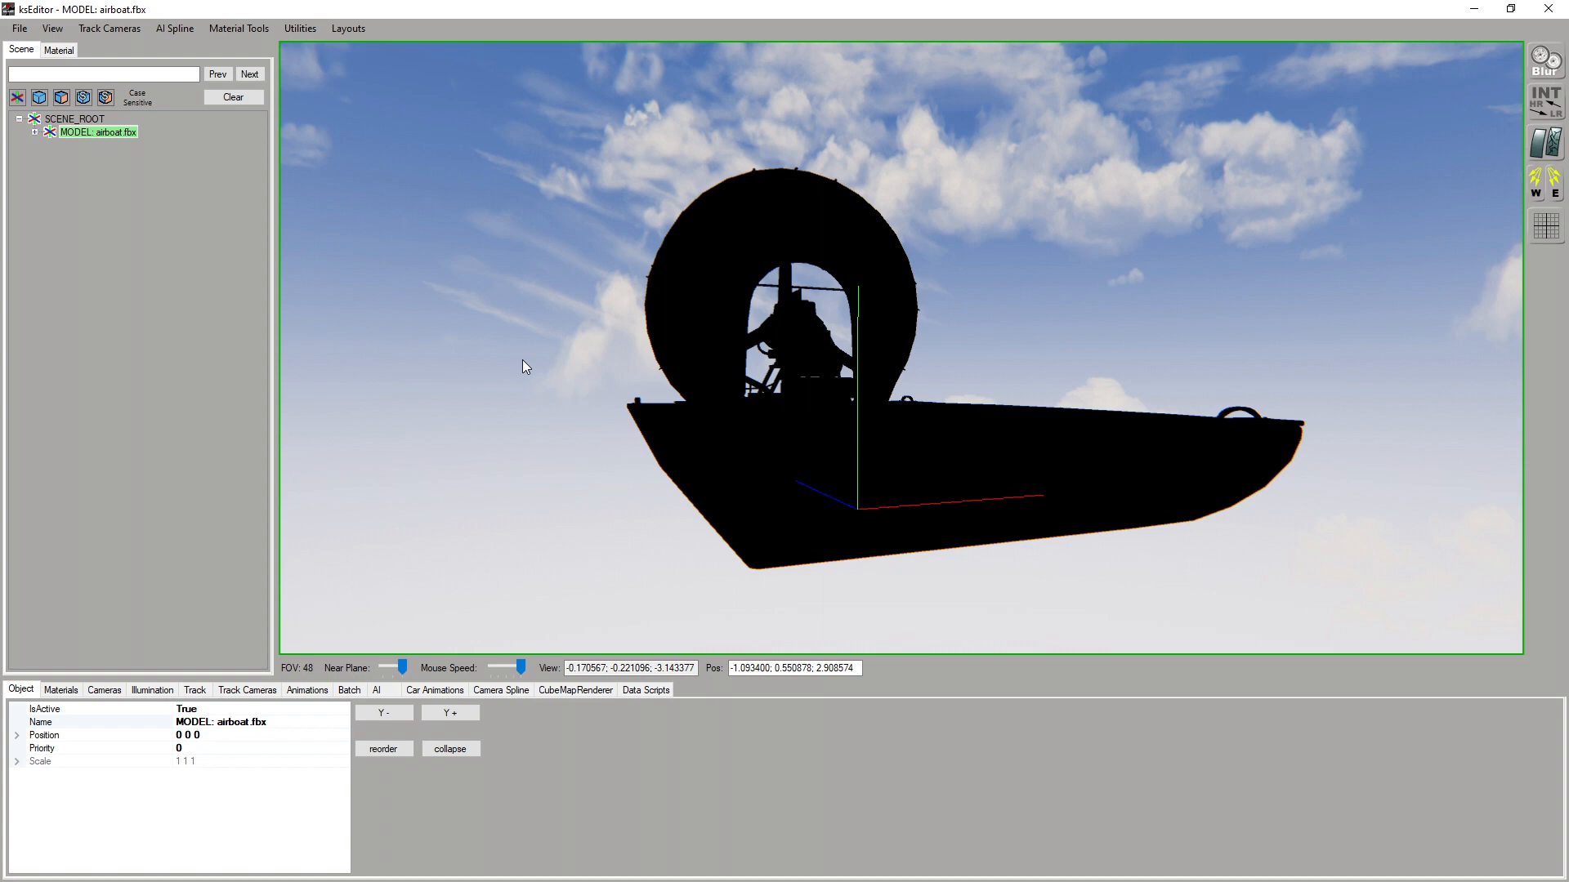
Move the ksEditor camera close to the hull and pick the airboat_base_metal, airboat_base and airboat_paint meshes on the model
{"action": "right_click_drag", "start_coordinate": [716, 296], "coordinate": [744, 338]}
{"action": "key", "text": "Left"}
{"action": "key", "text": "Up"}
{"action": "key", "text": "Up"}
{"action": "key", "text": "Left"}
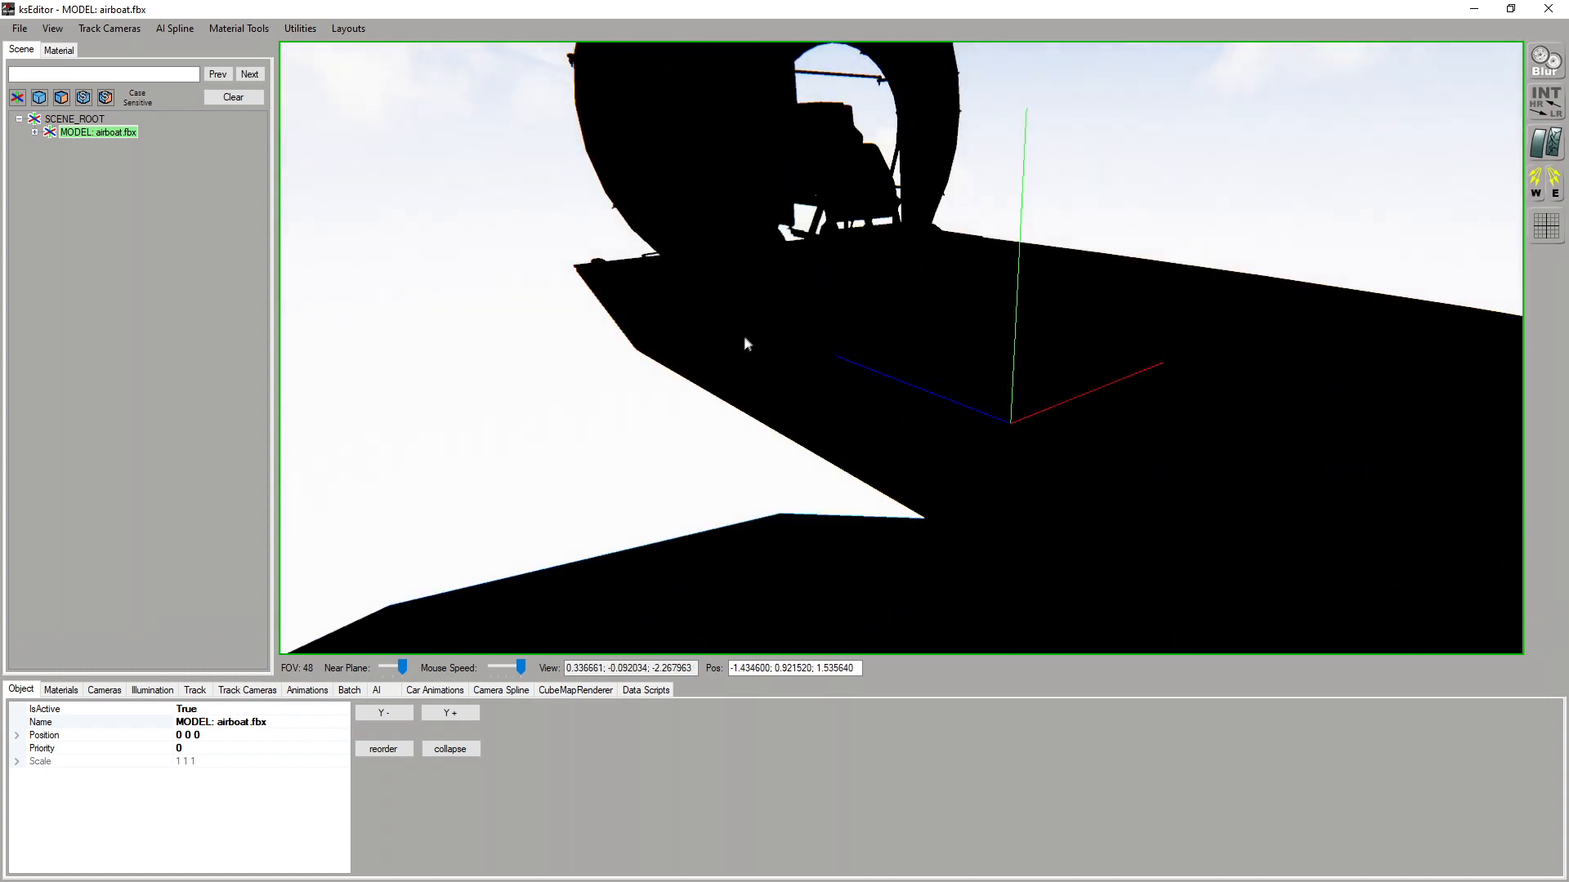
{"action": "left_click", "coordinate": [694, 350]}
{"action": "right_click_drag", "start_coordinate": [694, 350], "coordinate": [768, 388]}
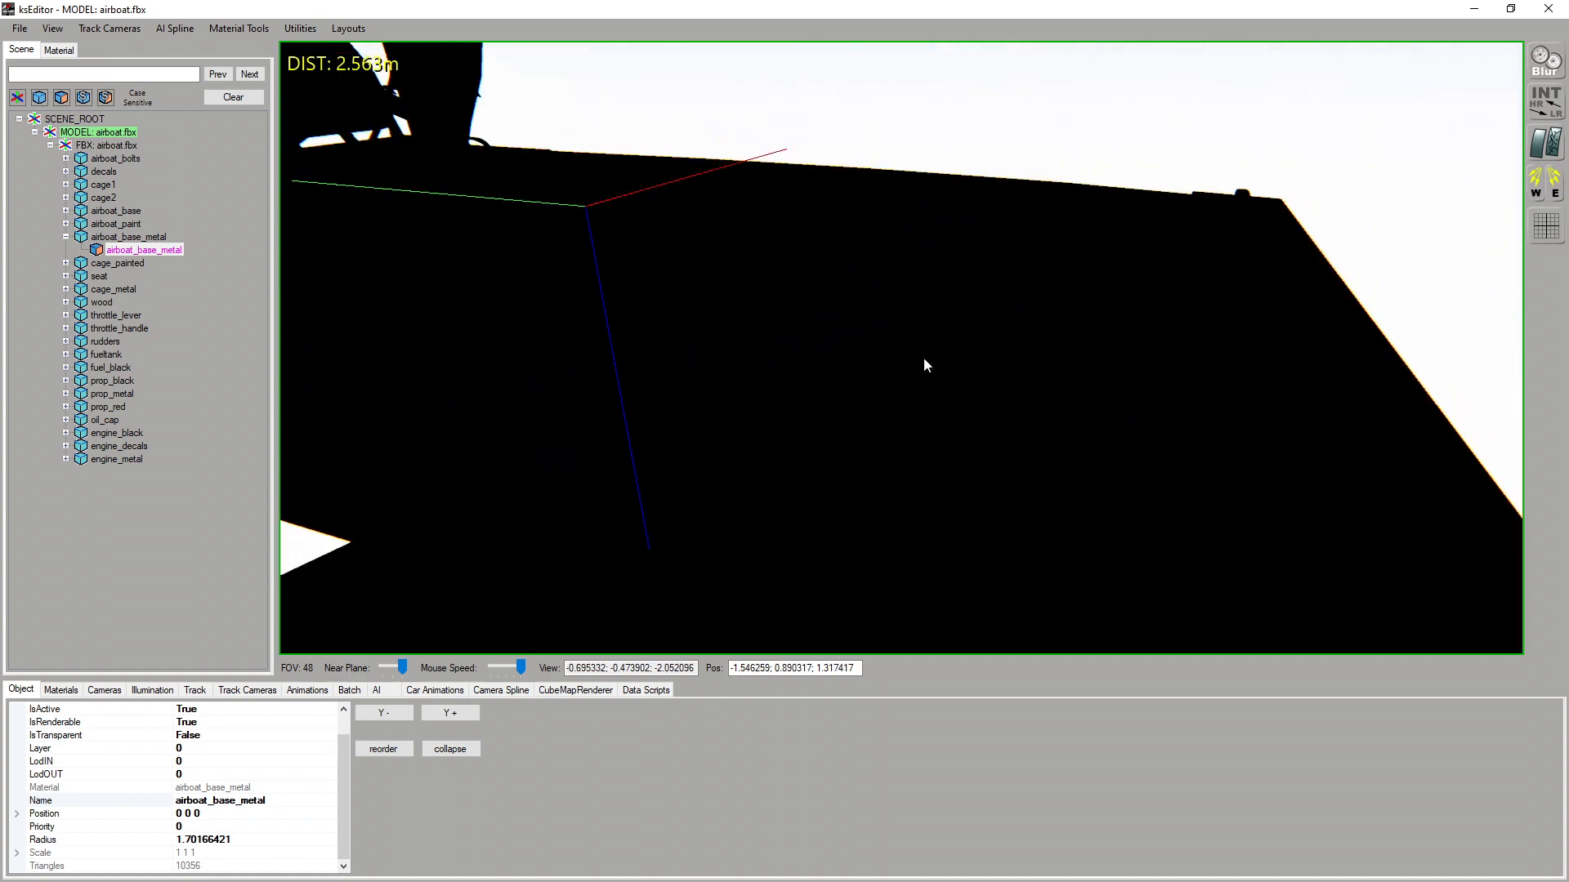
{"action": "left_click", "coordinate": [923, 358]}
{"action": "right_click_drag", "start_coordinate": [924, 357], "coordinate": [1095, 409]}
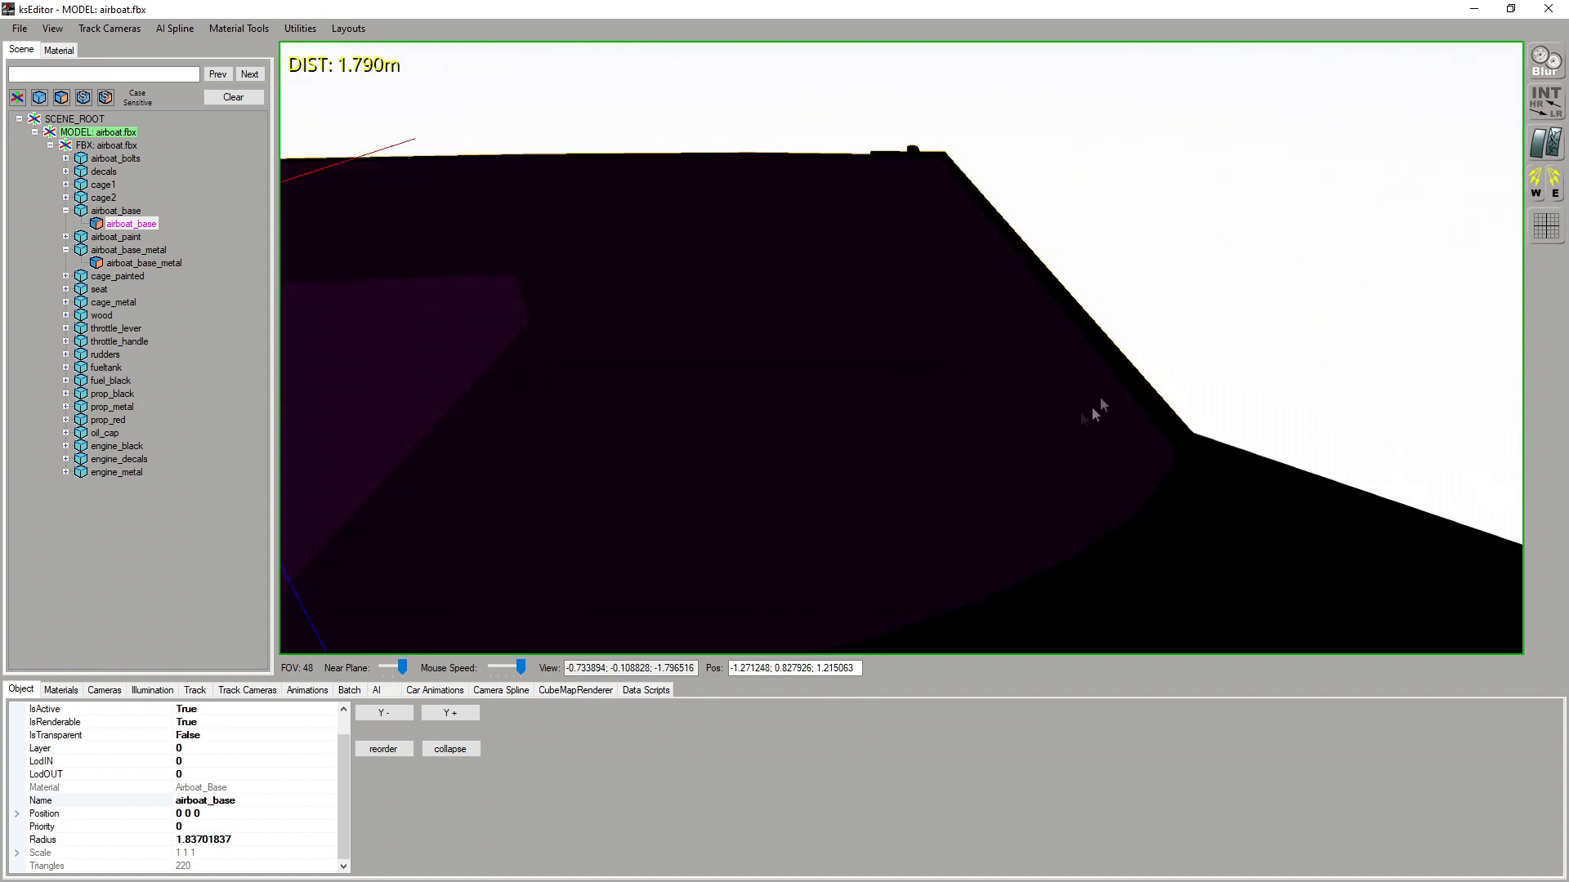
{"action": "left_click", "coordinate": [1154, 535]}
{"action": "right_click_drag", "start_coordinate": [1155, 535], "coordinate": [716, 412]}
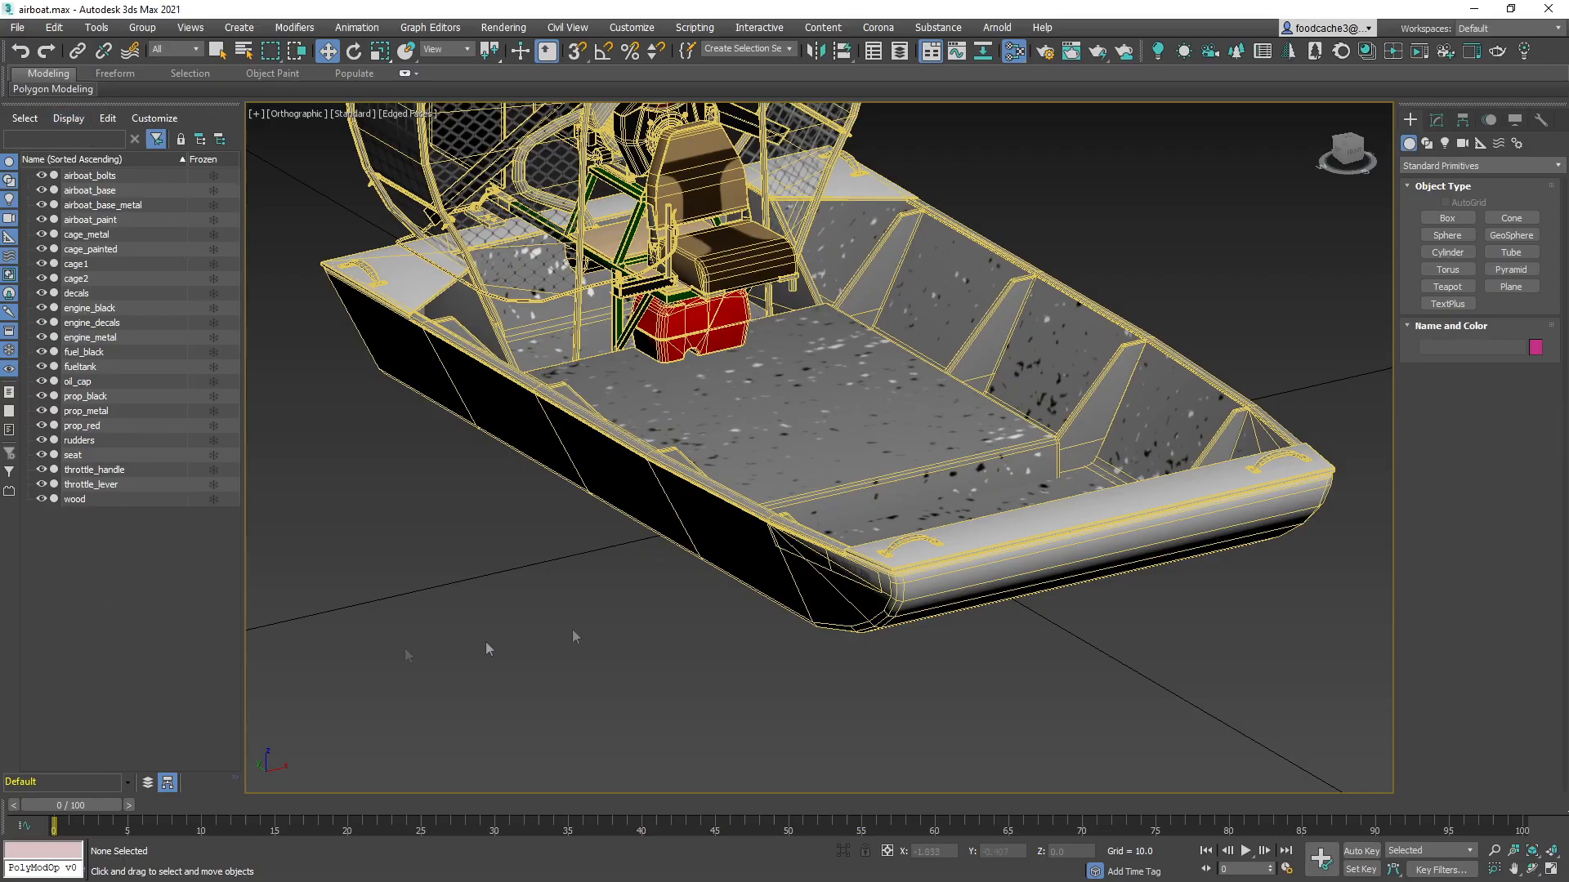
Return to ksEditor, expand cage_painted, cage_metal and throttle_handle in the scene tree, and highlight the cage_metal and throttle_handle meshes
{"action": "left_click", "coordinate": [1474, 9]}
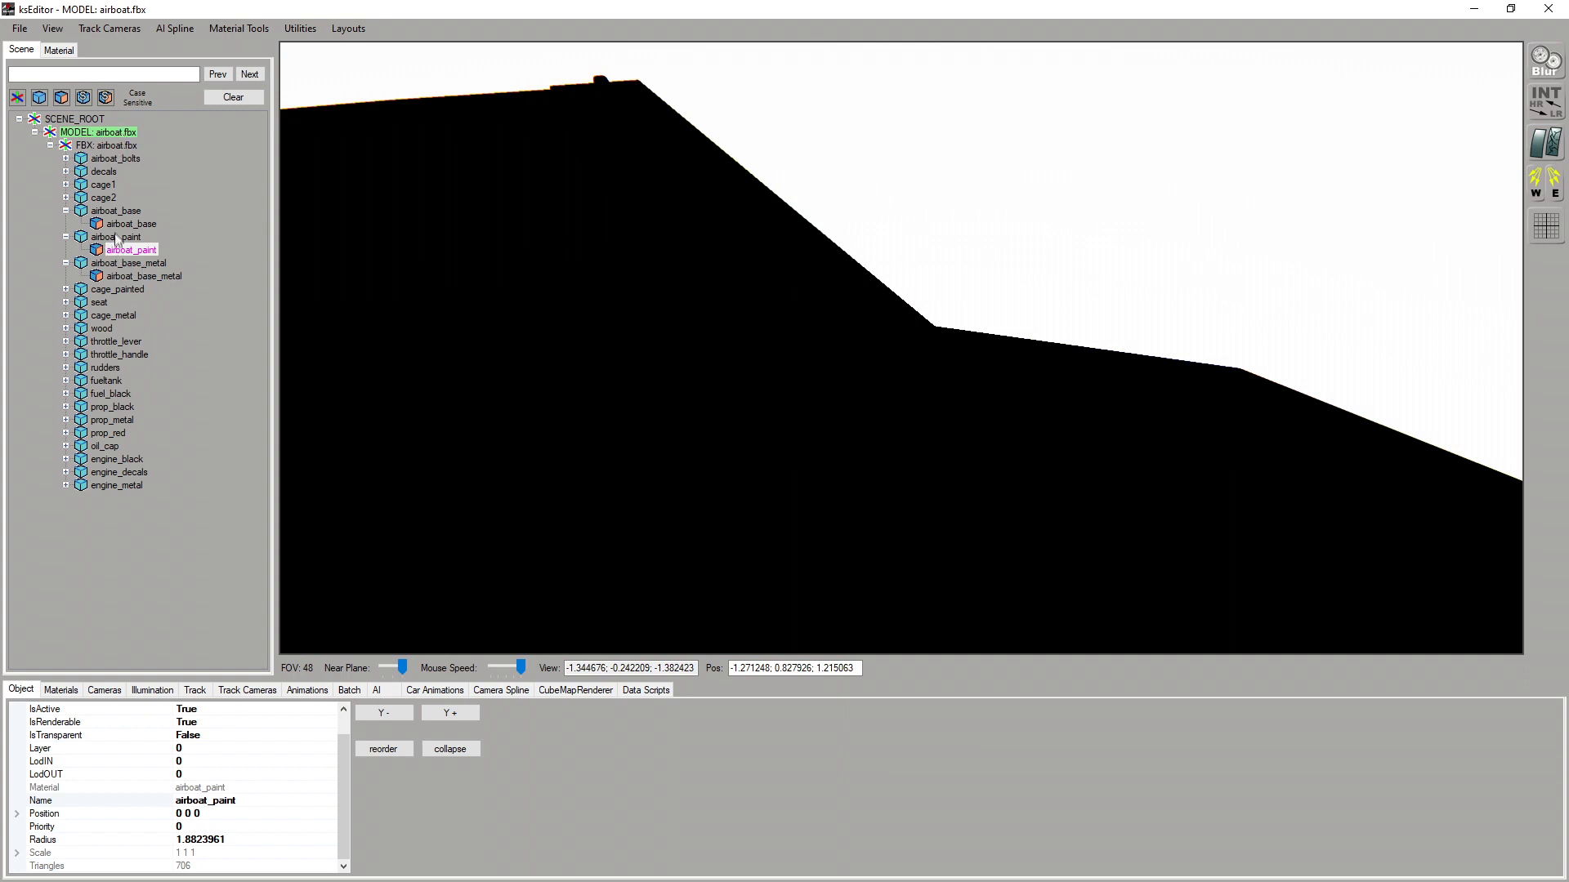
{"action": "left_click", "coordinate": [66, 289]}
{"action": "left_click", "coordinate": [66, 329]}
{"action": "left_click", "coordinate": [127, 342]}
{"action": "left_click", "coordinate": [67, 381]}
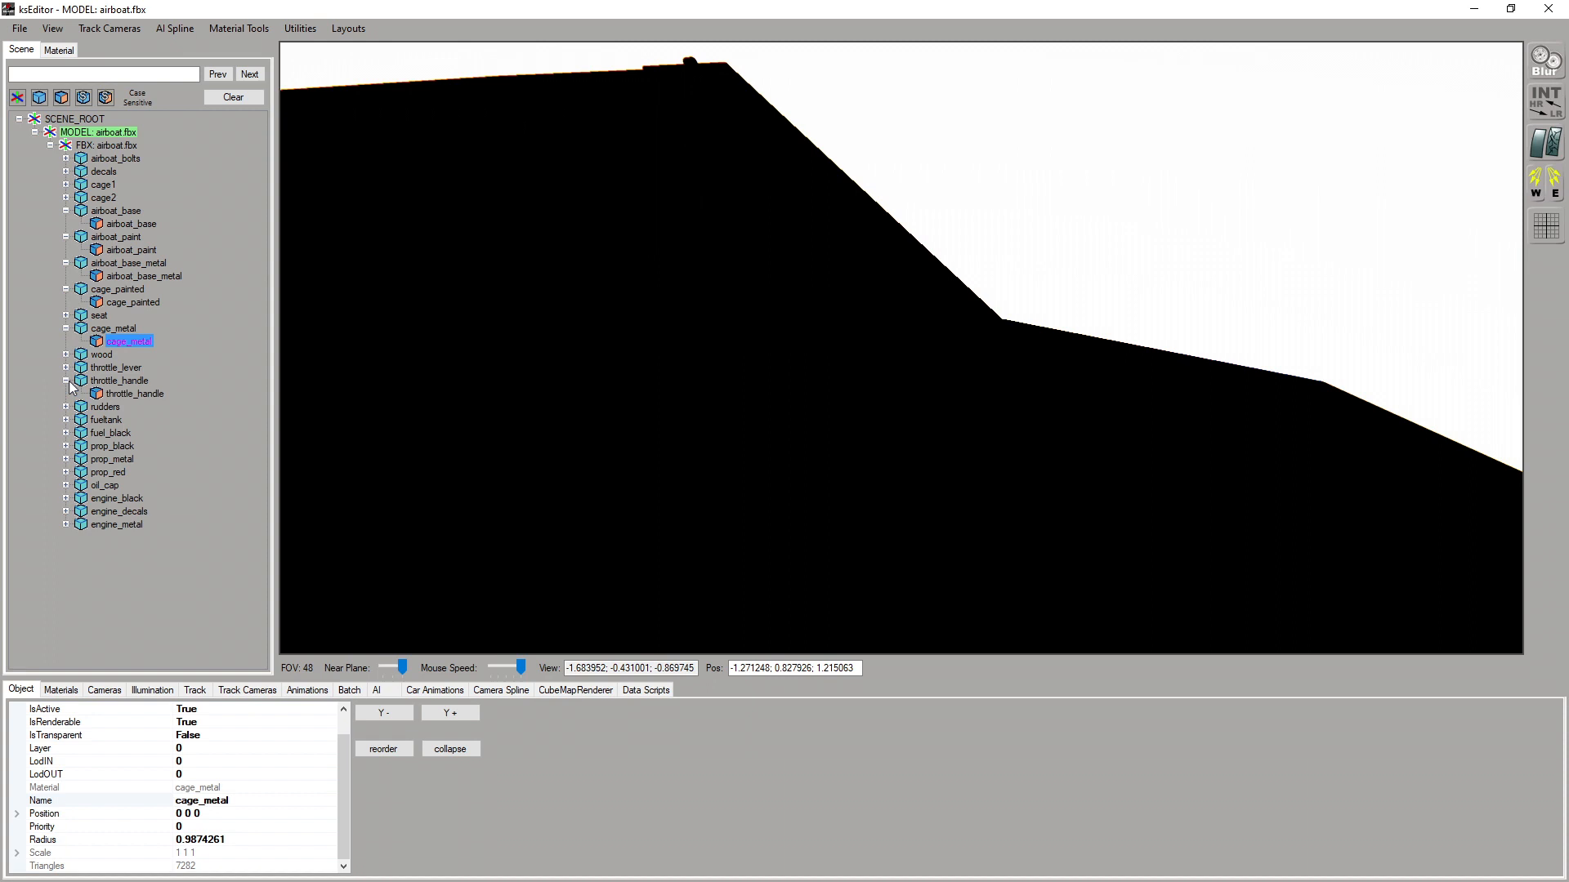
{"action": "left_click", "coordinate": [122, 395]}
{"action": "left_click_drag", "start_coordinate": [829, 378], "coordinate": [749, 362]}
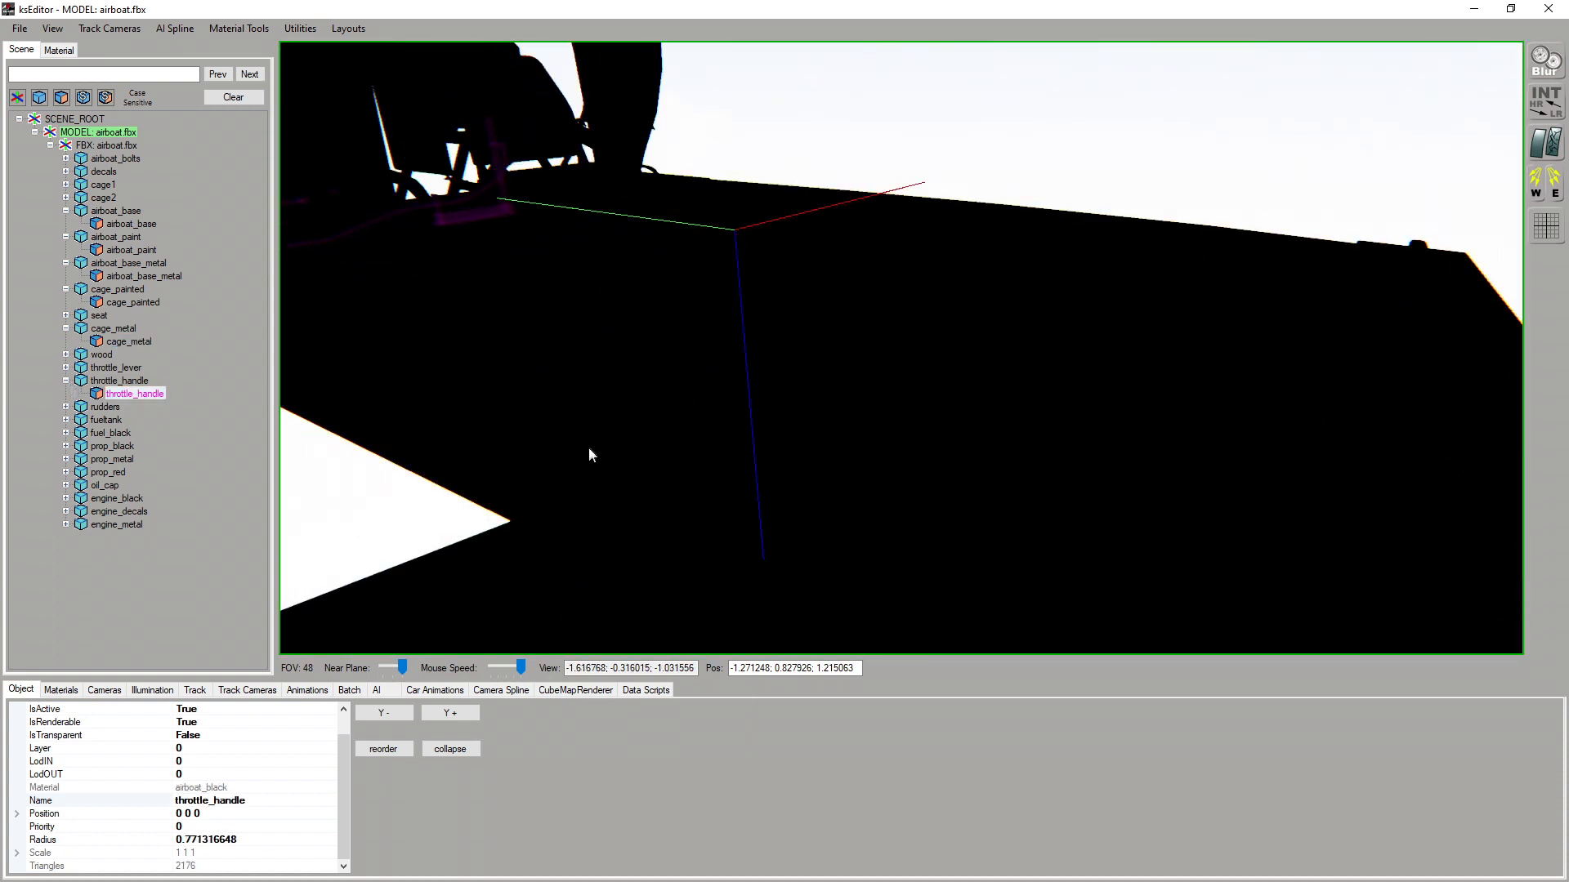
Expand the fueltank node in the scene tree and highlight its mesh on the airboat
{"action": "scroll", "coordinate": [589, 441], "scroll_direction": "down", "scroll_amount": 4}
{"action": "left_click_drag", "start_coordinate": [656, 425], "coordinate": [649, 421]}
{"action": "left_click", "coordinate": [66, 420]}
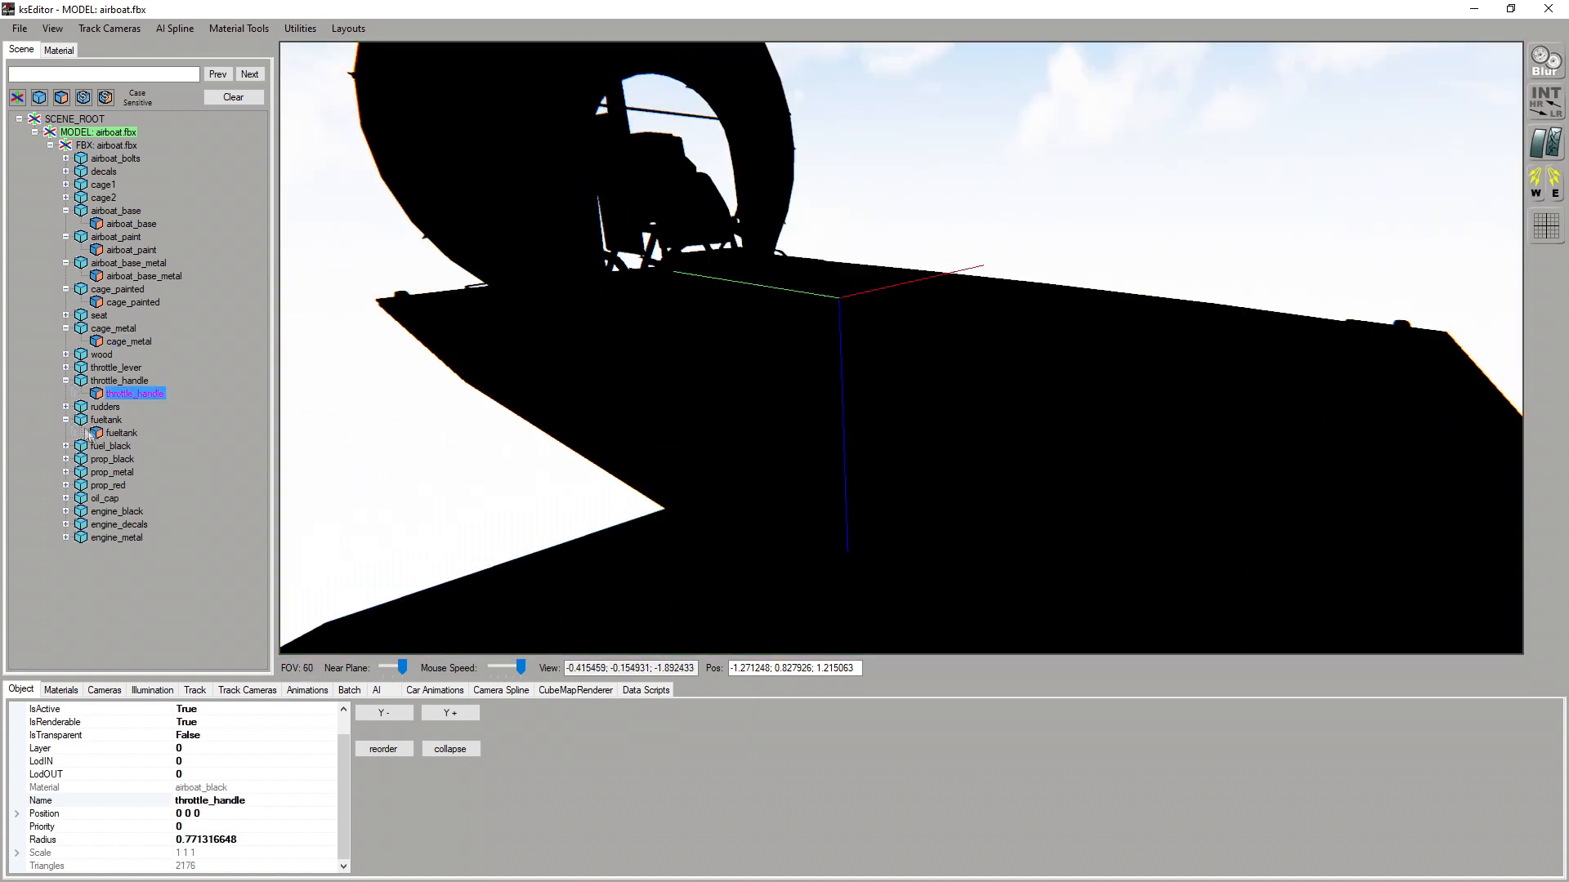
{"action": "left_click", "coordinate": [121, 433]}
{"action": "left_click_drag", "start_coordinate": [707, 403], "coordinate": [720, 408]}
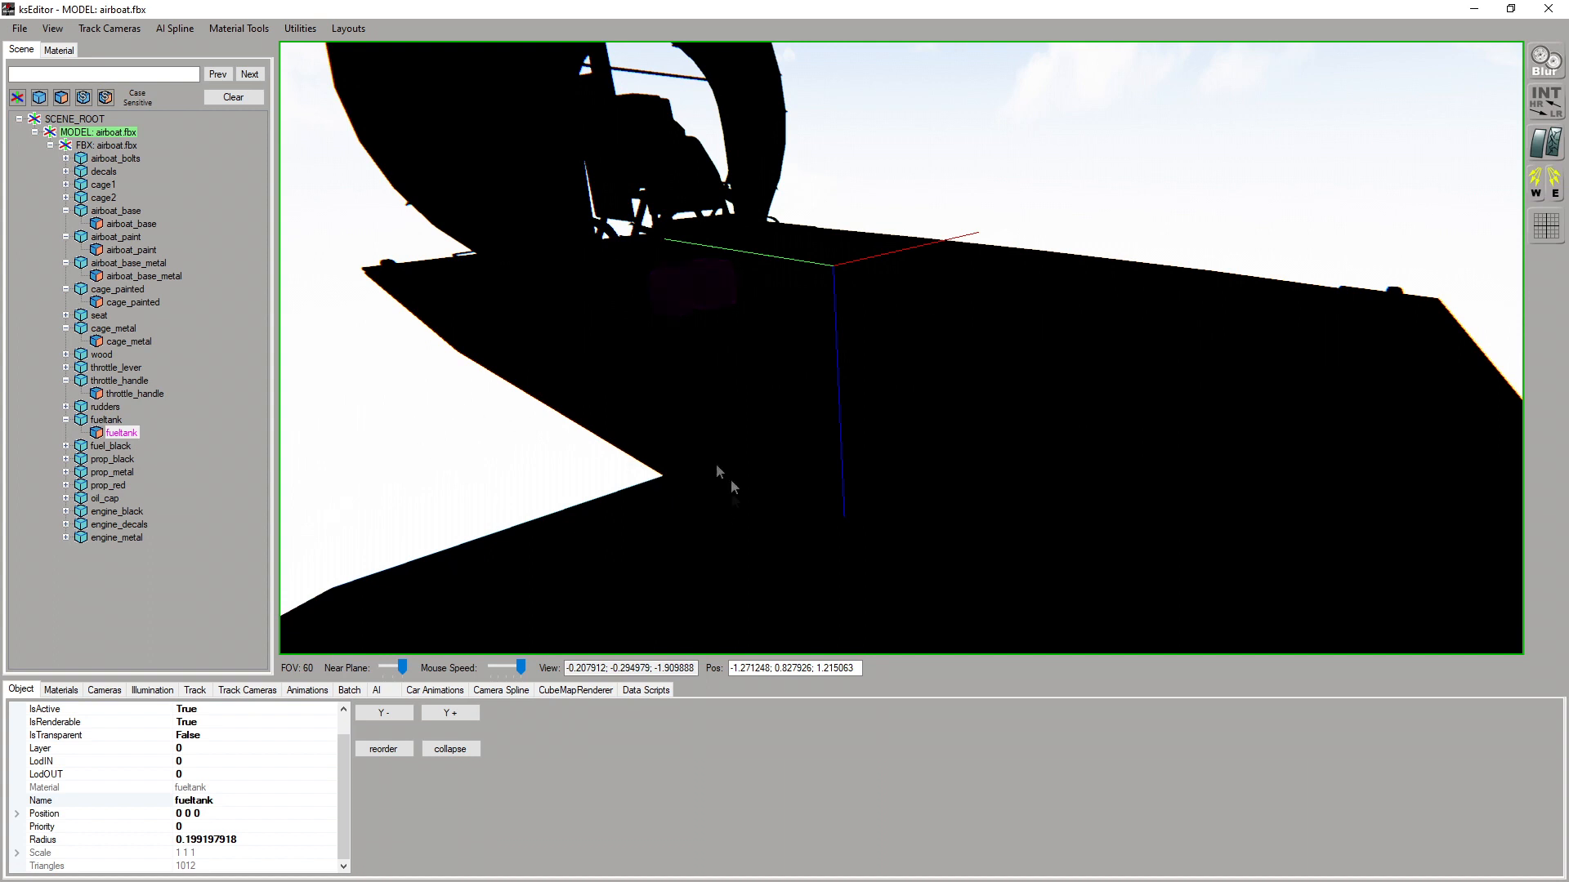
Pick the airboat_base_metal and airboat_base meshes directly on the model to locate them in the scene tree
{"action": "left_click", "coordinate": [591, 398]}
{"action": "left_click_drag", "start_coordinate": [821, 497], "coordinate": [774, 461]}
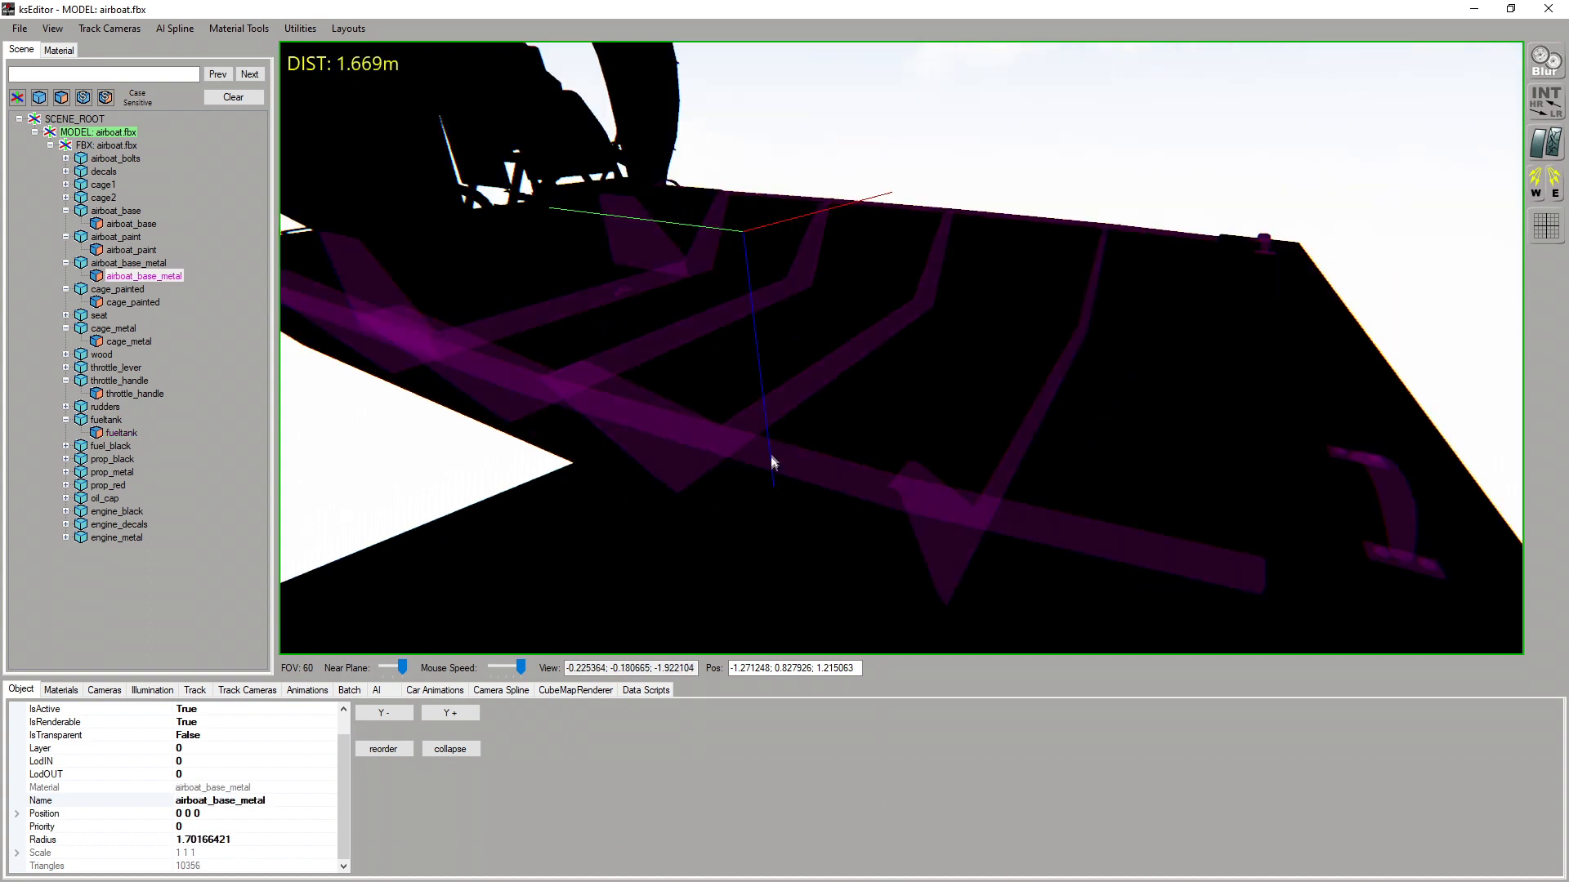
{"action": "left_click", "coordinate": [913, 484]}
{"action": "scroll", "coordinate": [701, 516], "scroll_direction": "down", "scroll_amount": 2}
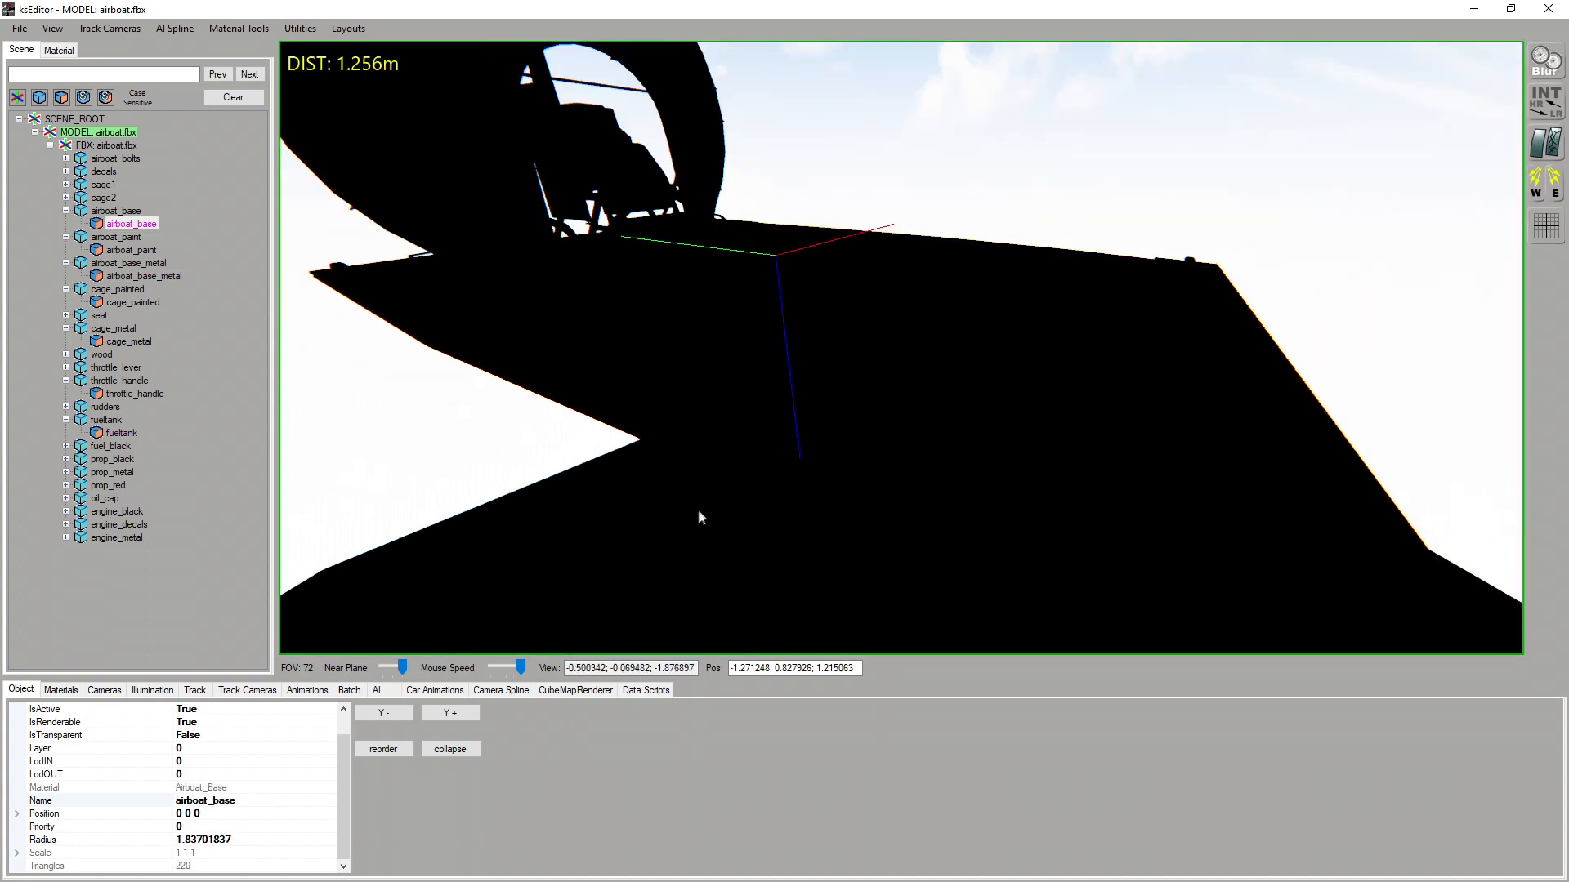
{"action": "left_click_drag", "start_coordinate": [741, 493], "coordinate": [800, 522]}
Select the airboat_paint mesh, show its material, and load Rascal_Mini__Airboat_Diff.dds as the txDiffuse texture
{"action": "left_click", "coordinate": [1004, 481]}
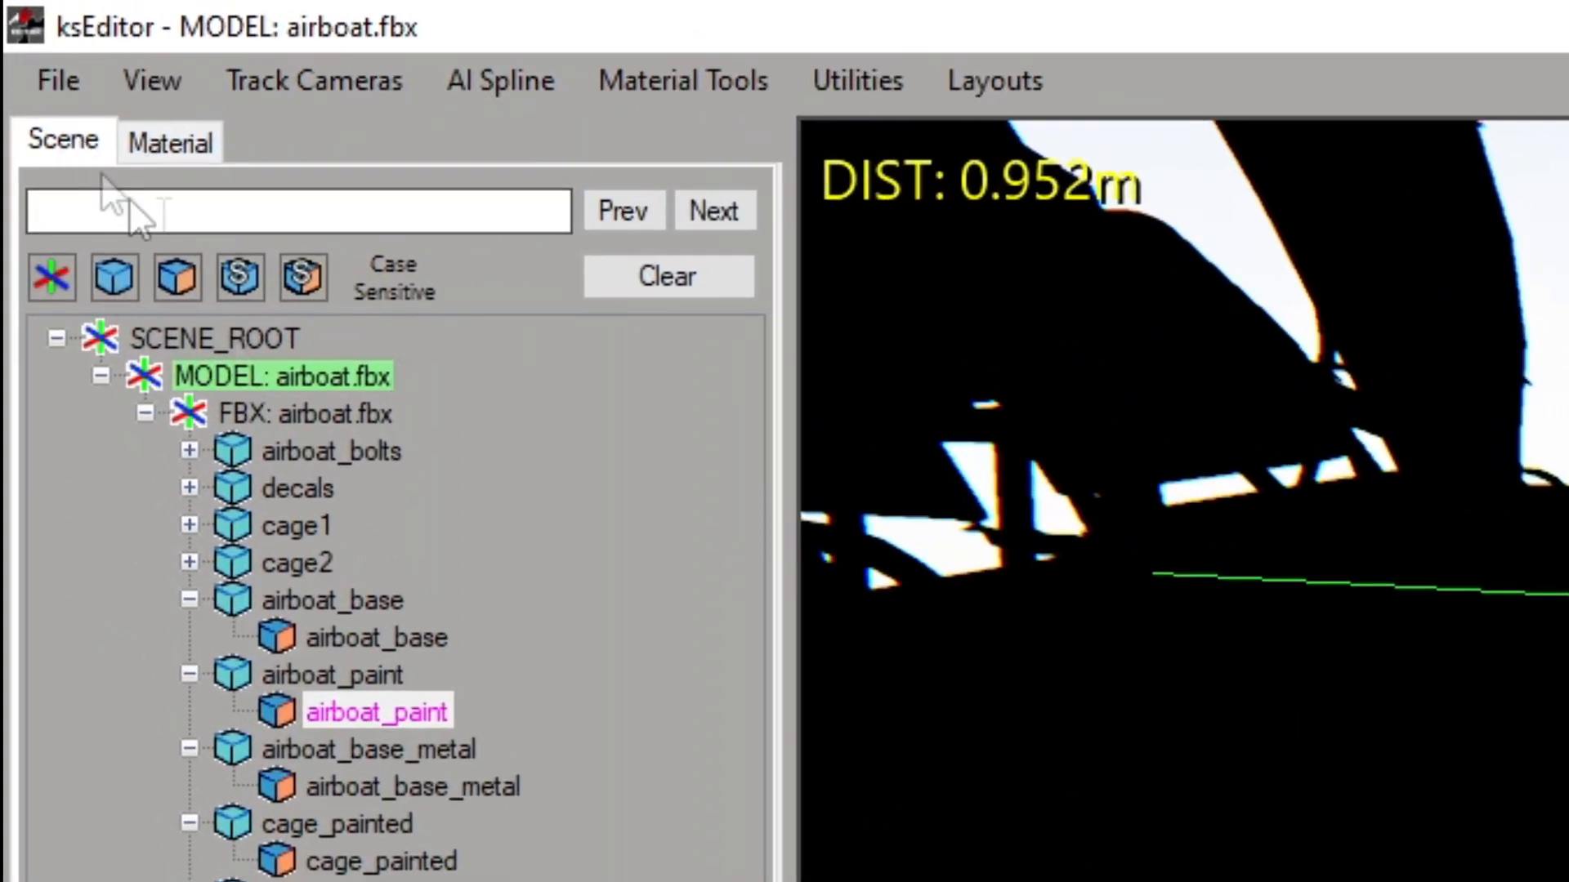
{"action": "left_click", "coordinate": [170, 141]}
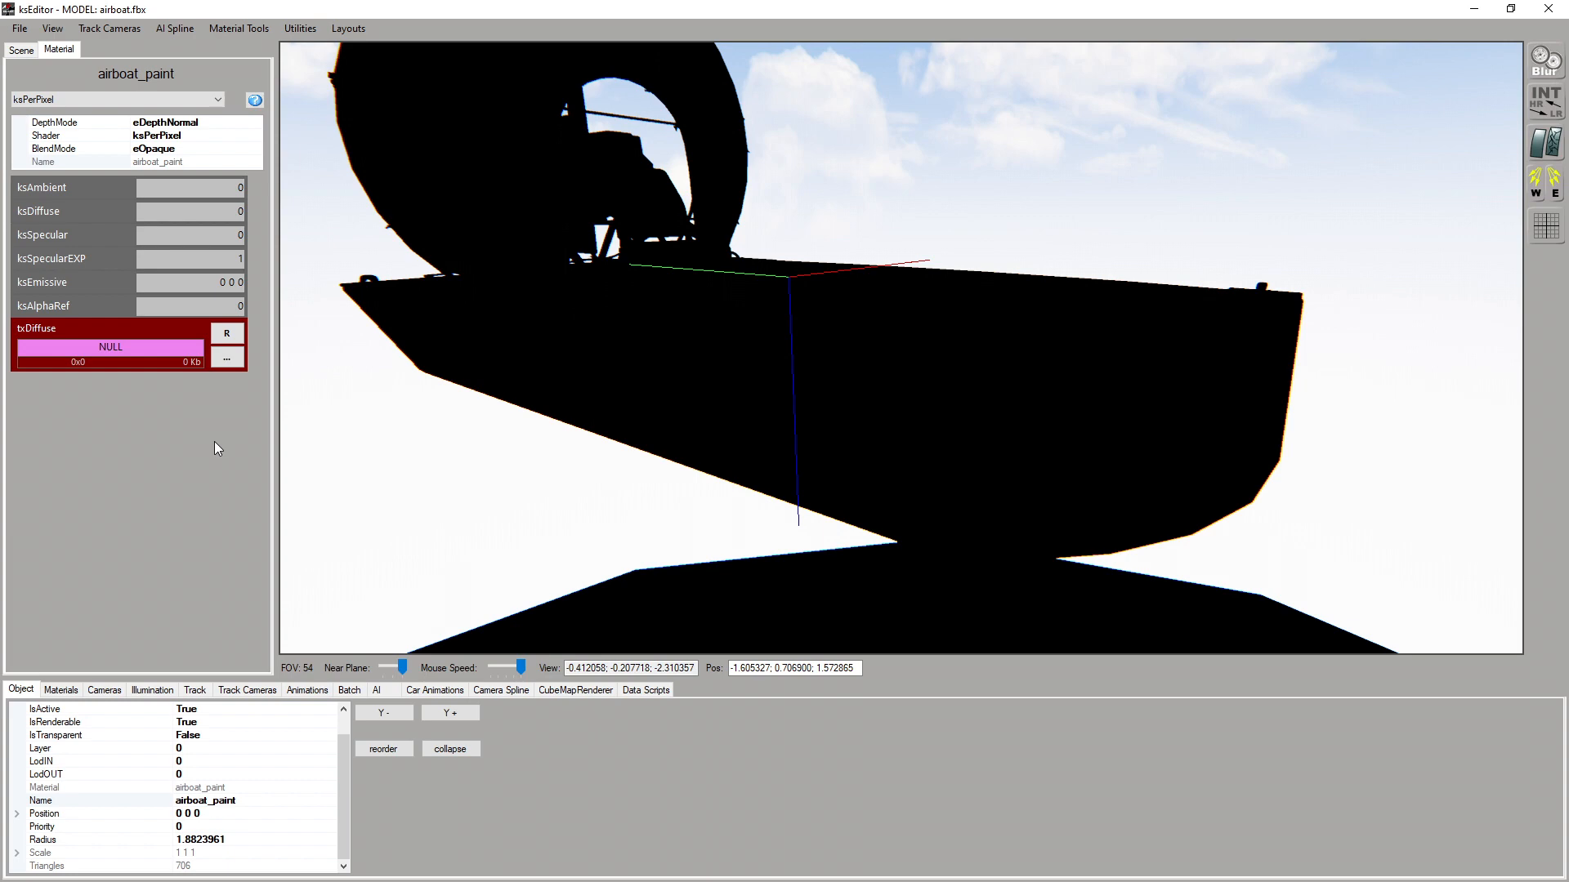
{"action": "left_click", "coordinate": [228, 357]}
{"action": "double_click", "coordinate": [526, 229]}
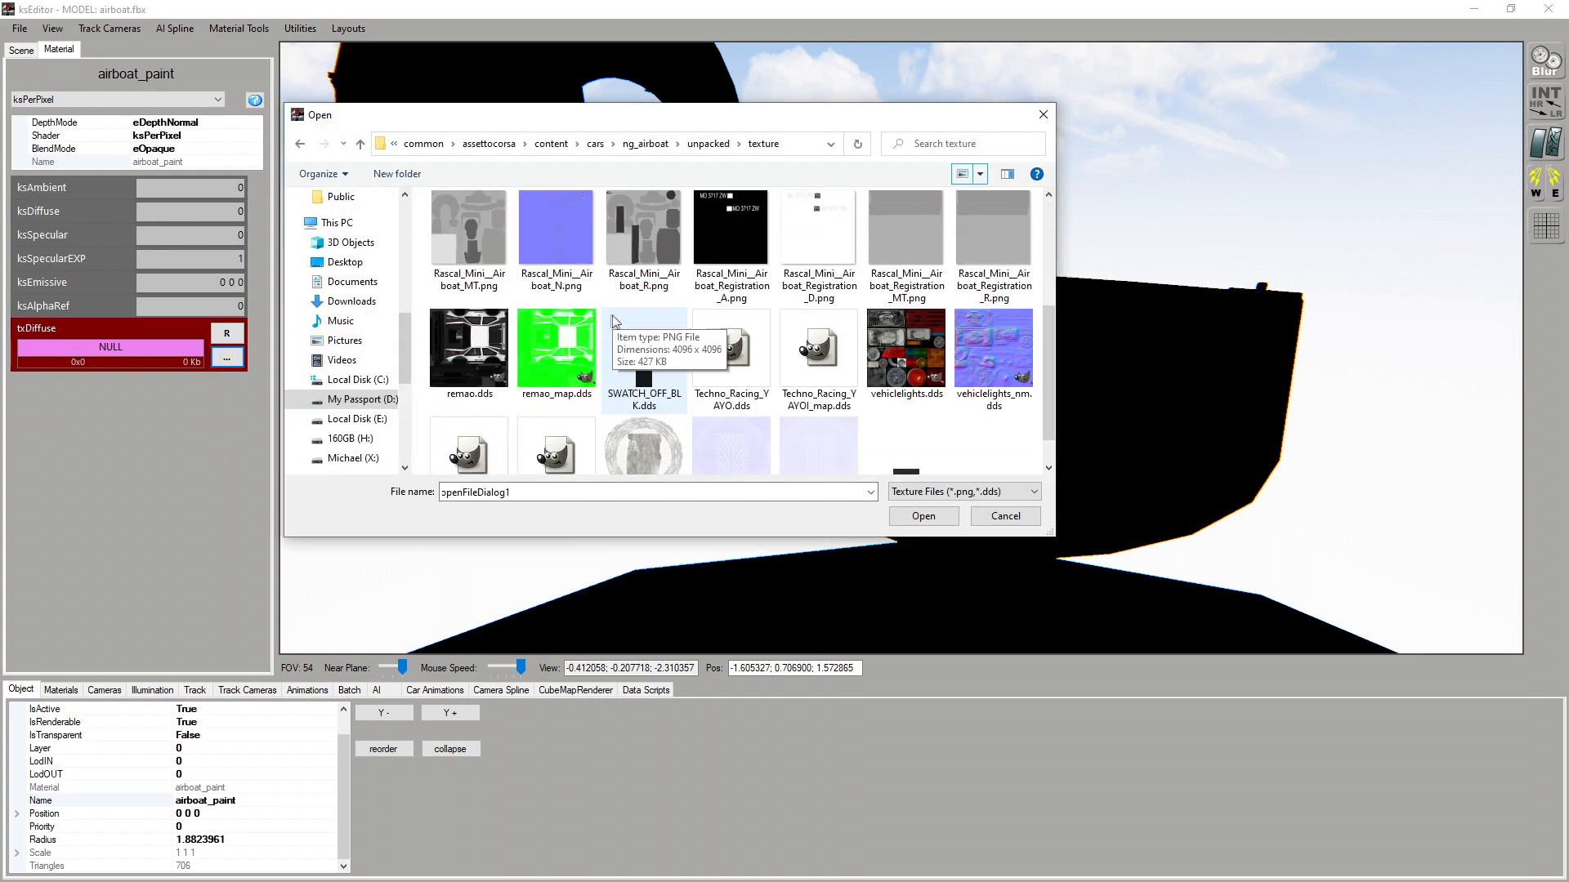
{"action": "scroll", "coordinate": [609, 316], "scroll_direction": "up", "scroll_amount": 1}
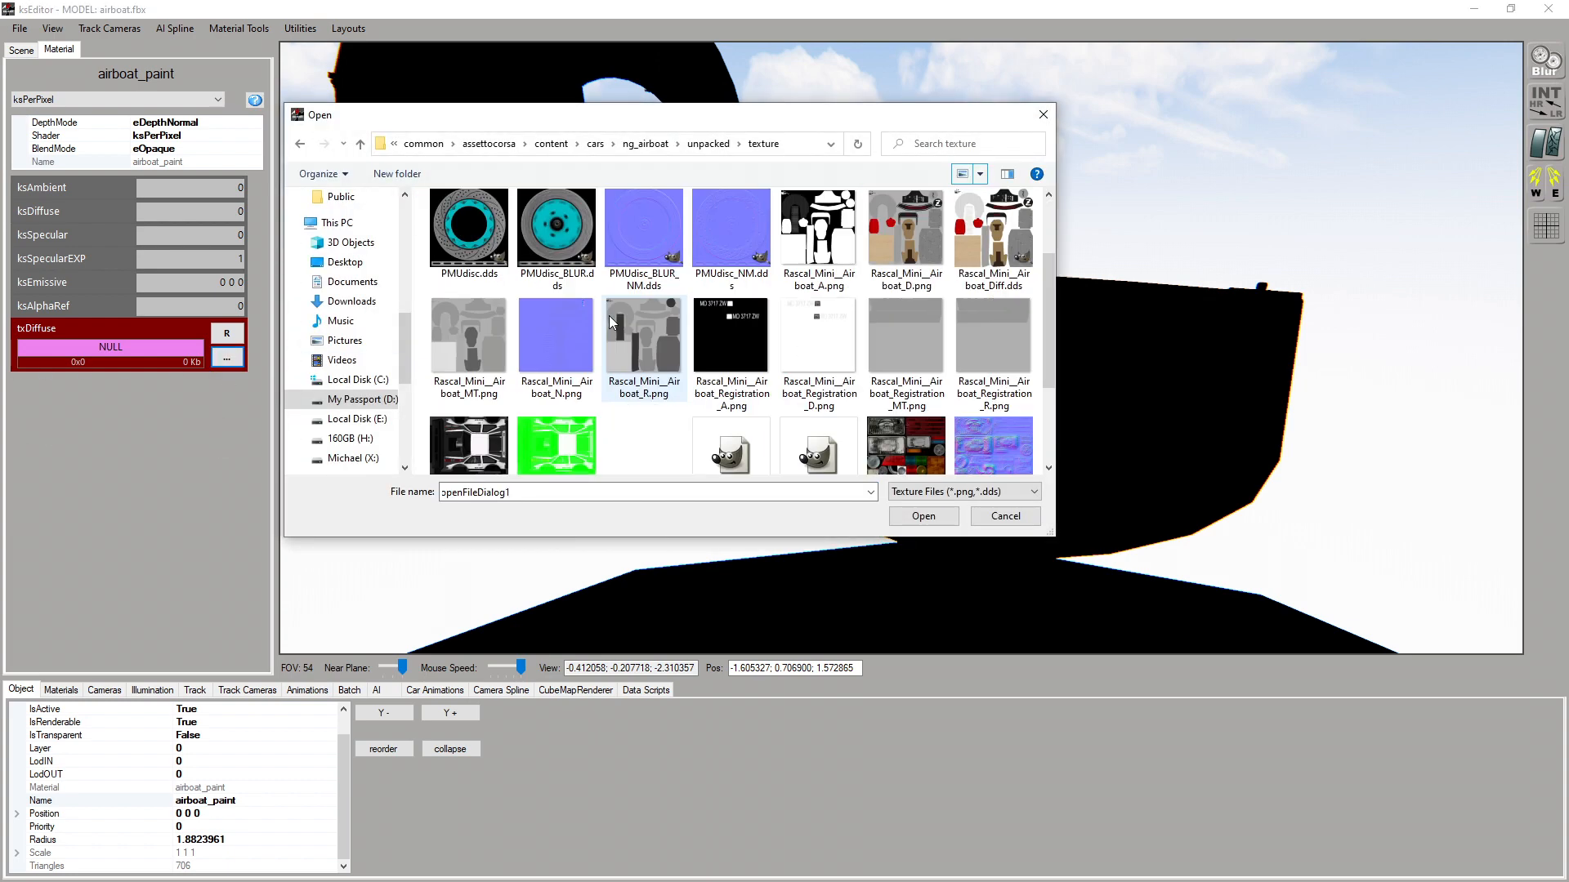
{"action": "double_click", "coordinate": [975, 245]}
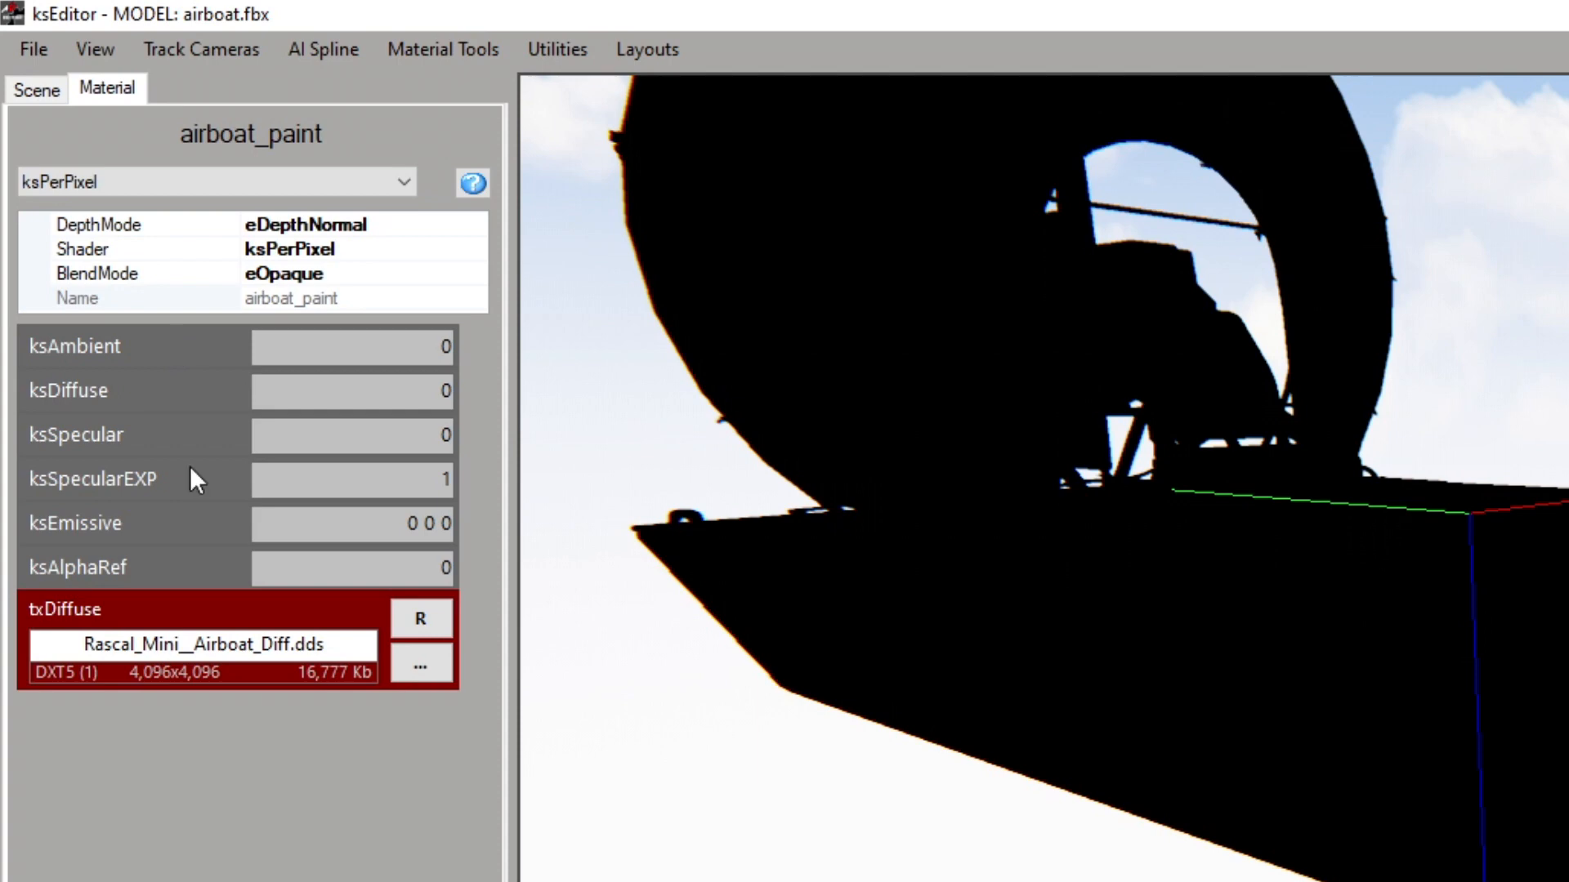
Set the airboat_paint material's ksAmbient to 0.5 and ksDiffuse to 0.1, and check the green bow up close
{"action": "left_click", "coordinate": [451, 346]}
{"action": "type", "text": ".5"}
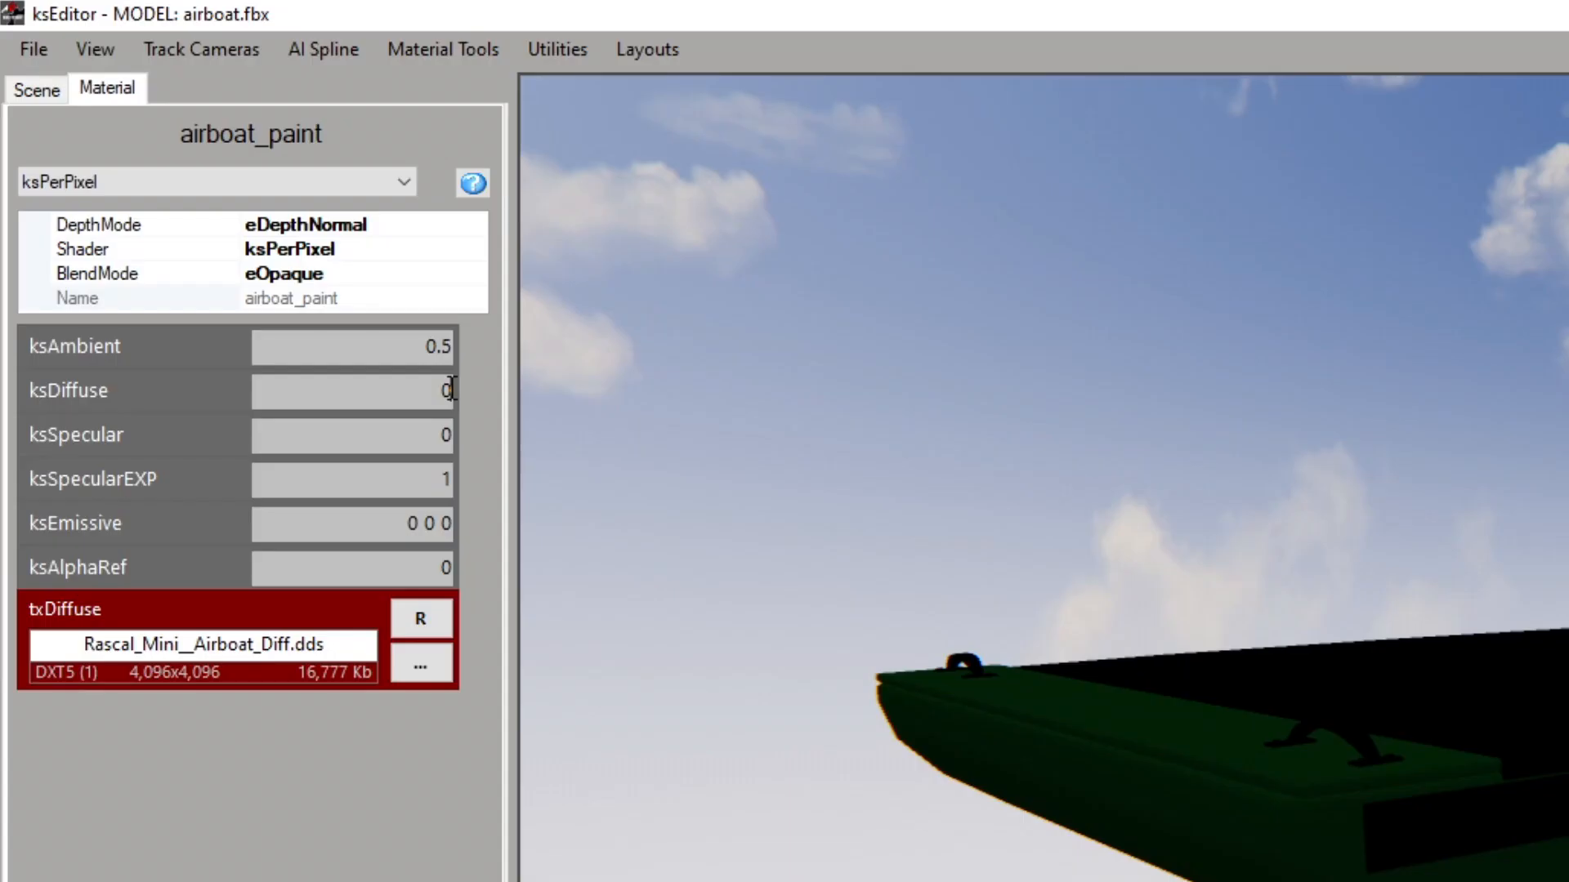
{"action": "type", "text": ".1"}
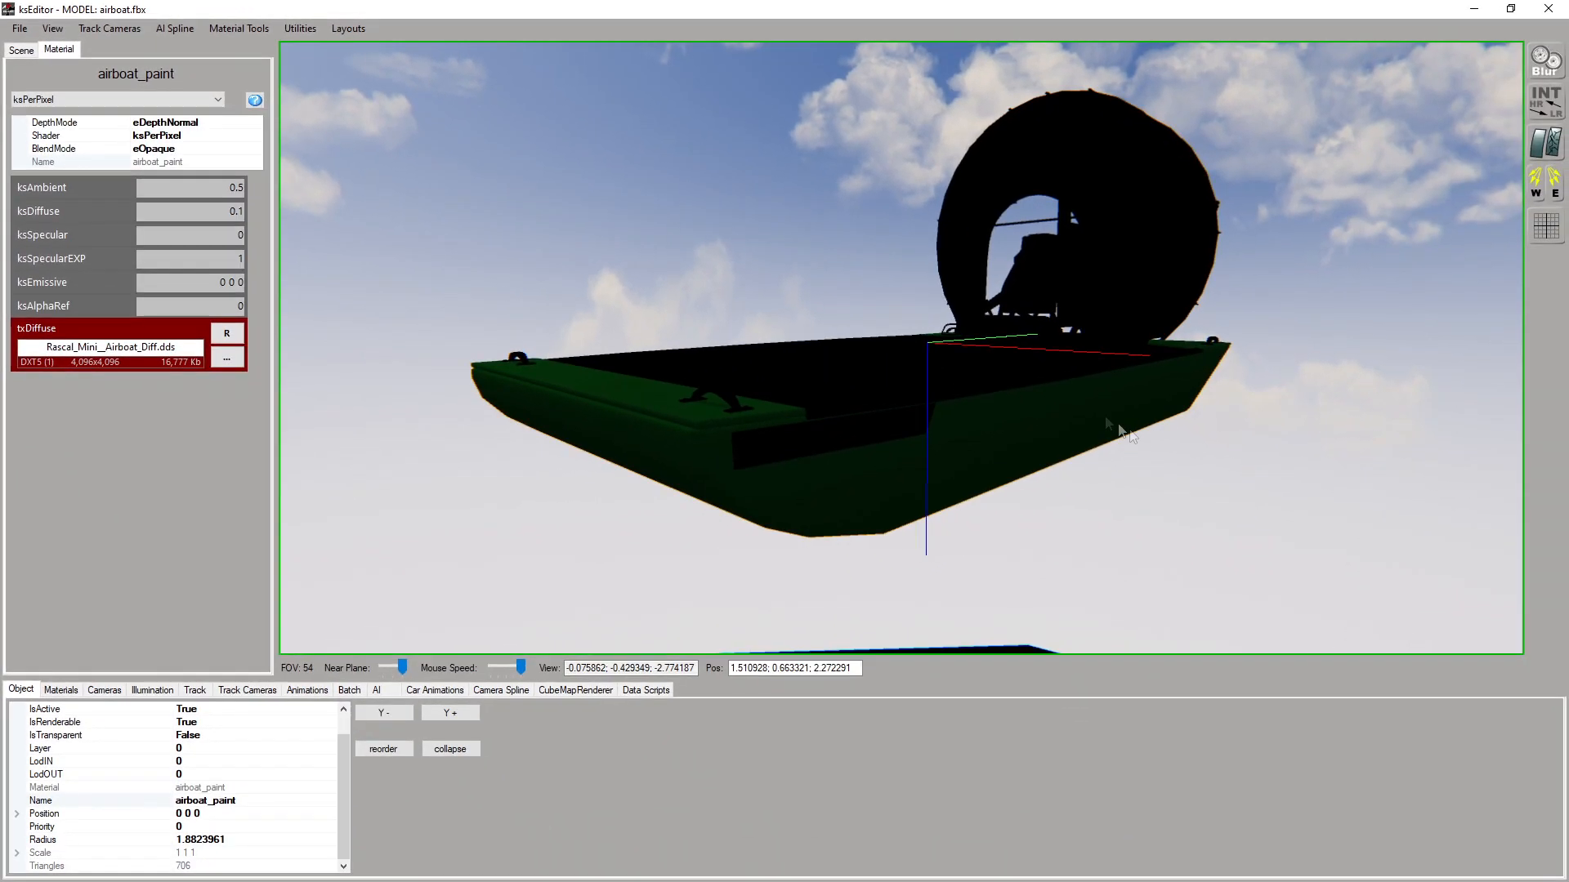
{"action": "right_click_drag", "start_coordinate": [1132, 435], "coordinate": [953, 410]}
{"action": "scroll", "coordinate": [967, 406], "scroll_direction": "up", "scroll_amount": 7}
{"action": "scroll", "coordinate": [953, 410], "scroll_direction": "up", "scroll_amount": 3}
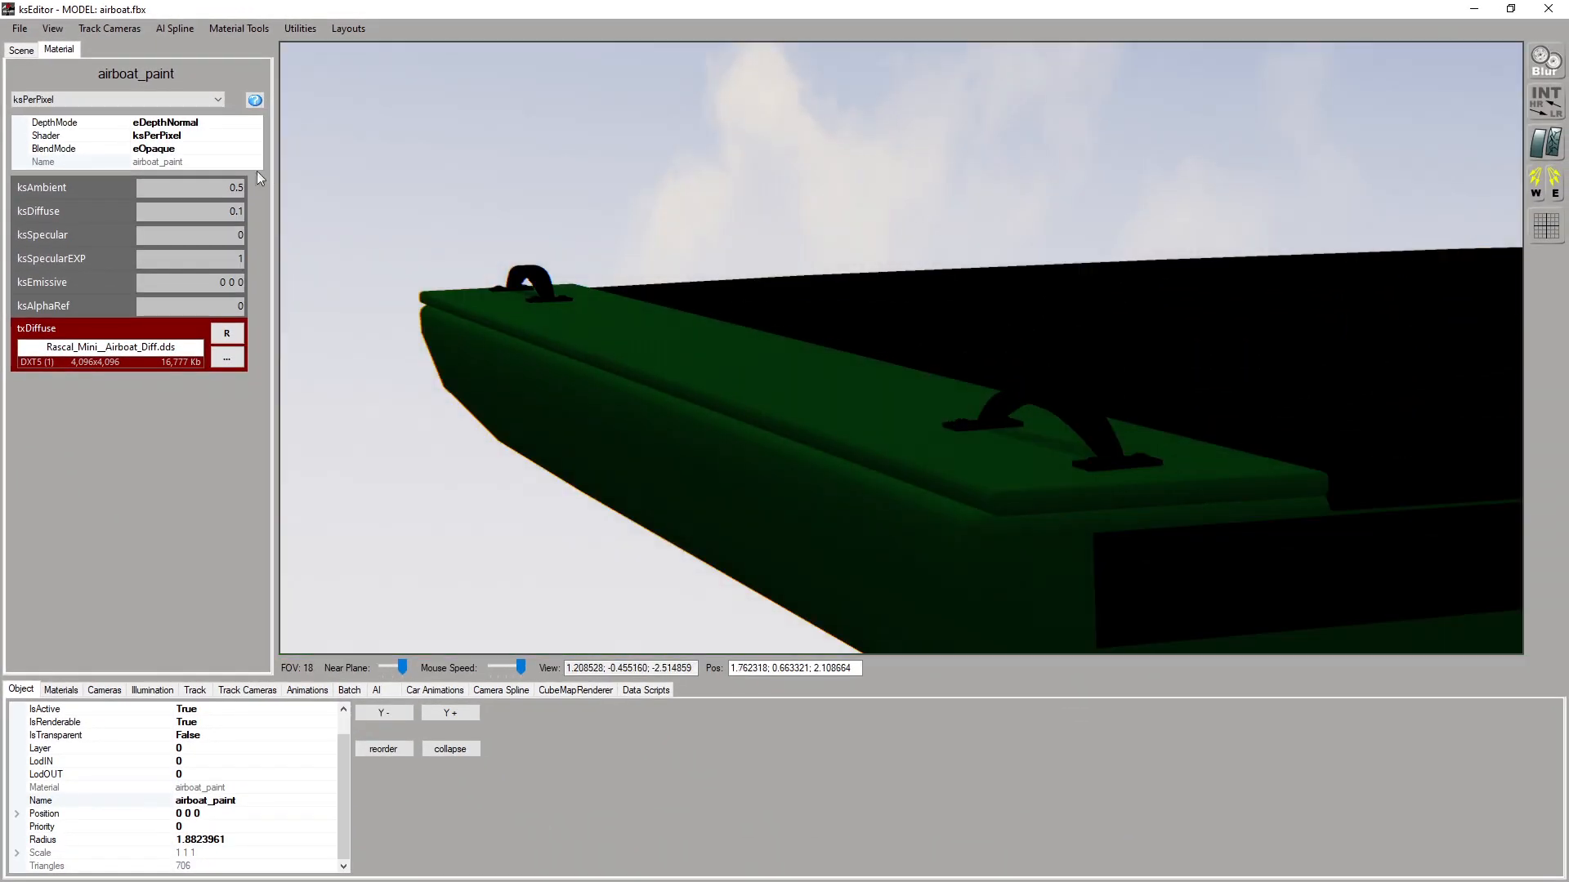
Try a ksDiffuse of 1 on the airboat_paint material before settling on 0.5
{"action": "left_click_drag", "start_coordinate": [245, 213], "coordinate": [240, 215]}
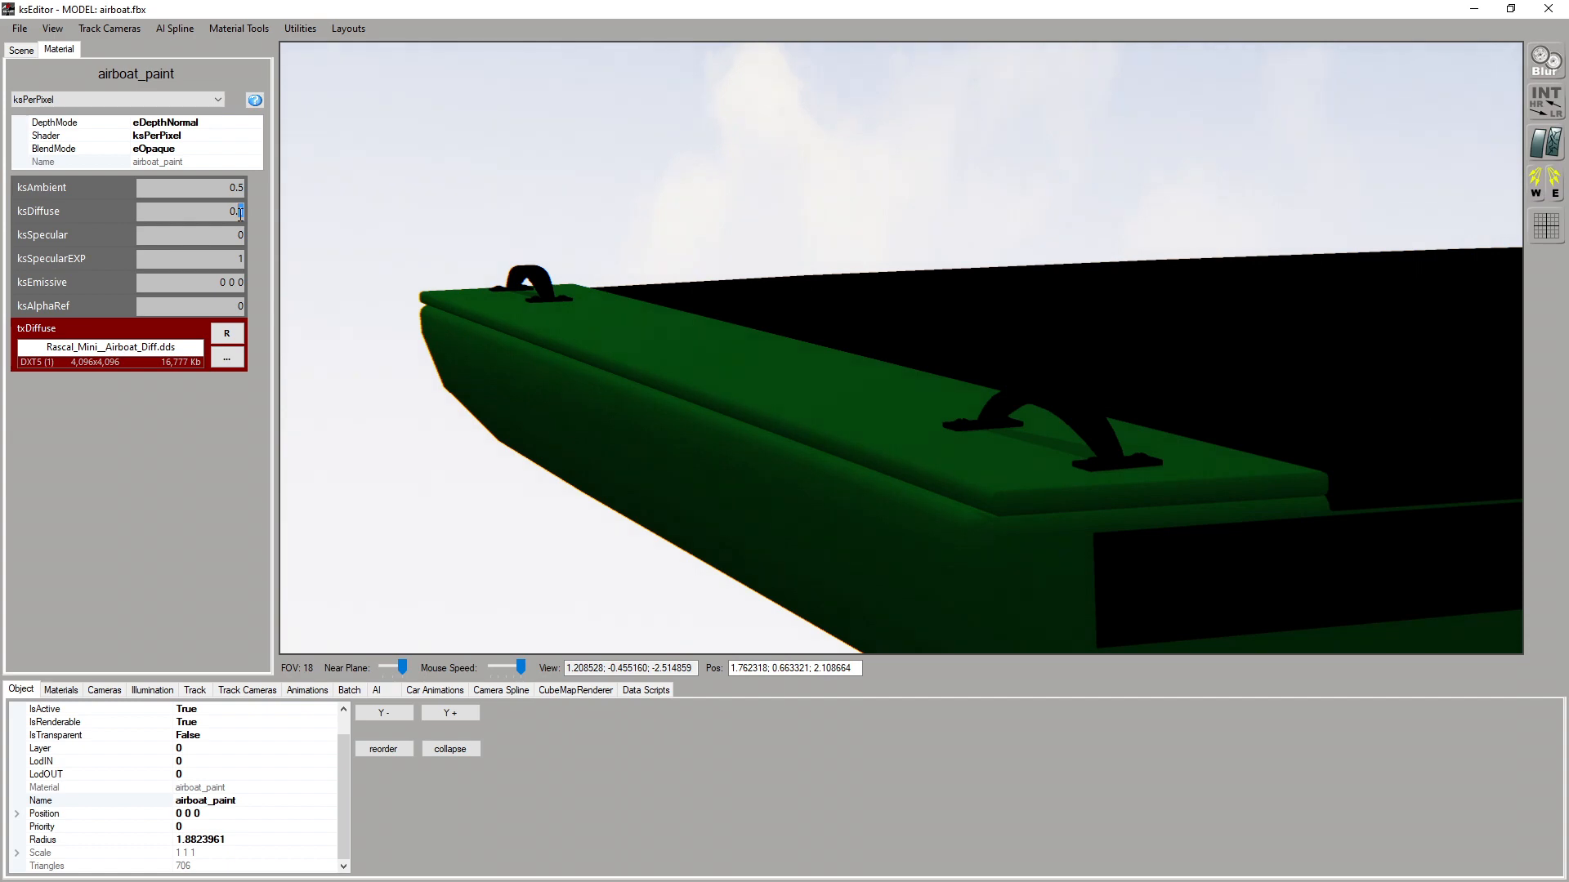
{"action": "key", "text": "BackSpace"}
{"action": "type", "text": "1"}
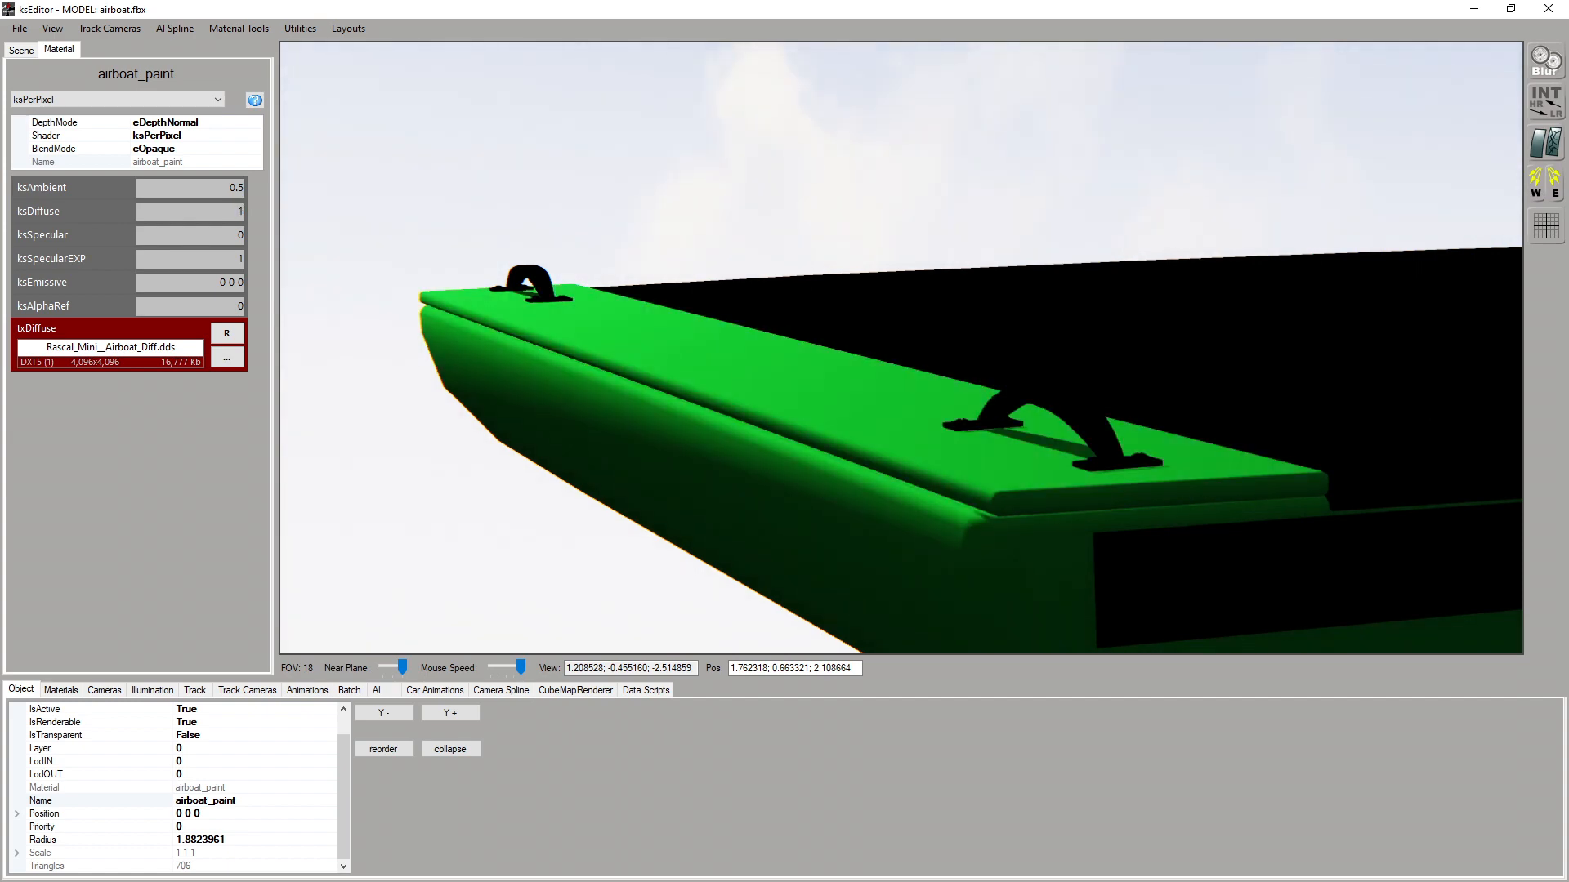
{"action": "left_click_drag", "start_coordinate": [241, 214], "coordinate": [250, 208]}
{"action": "type", "text": "0.5"}
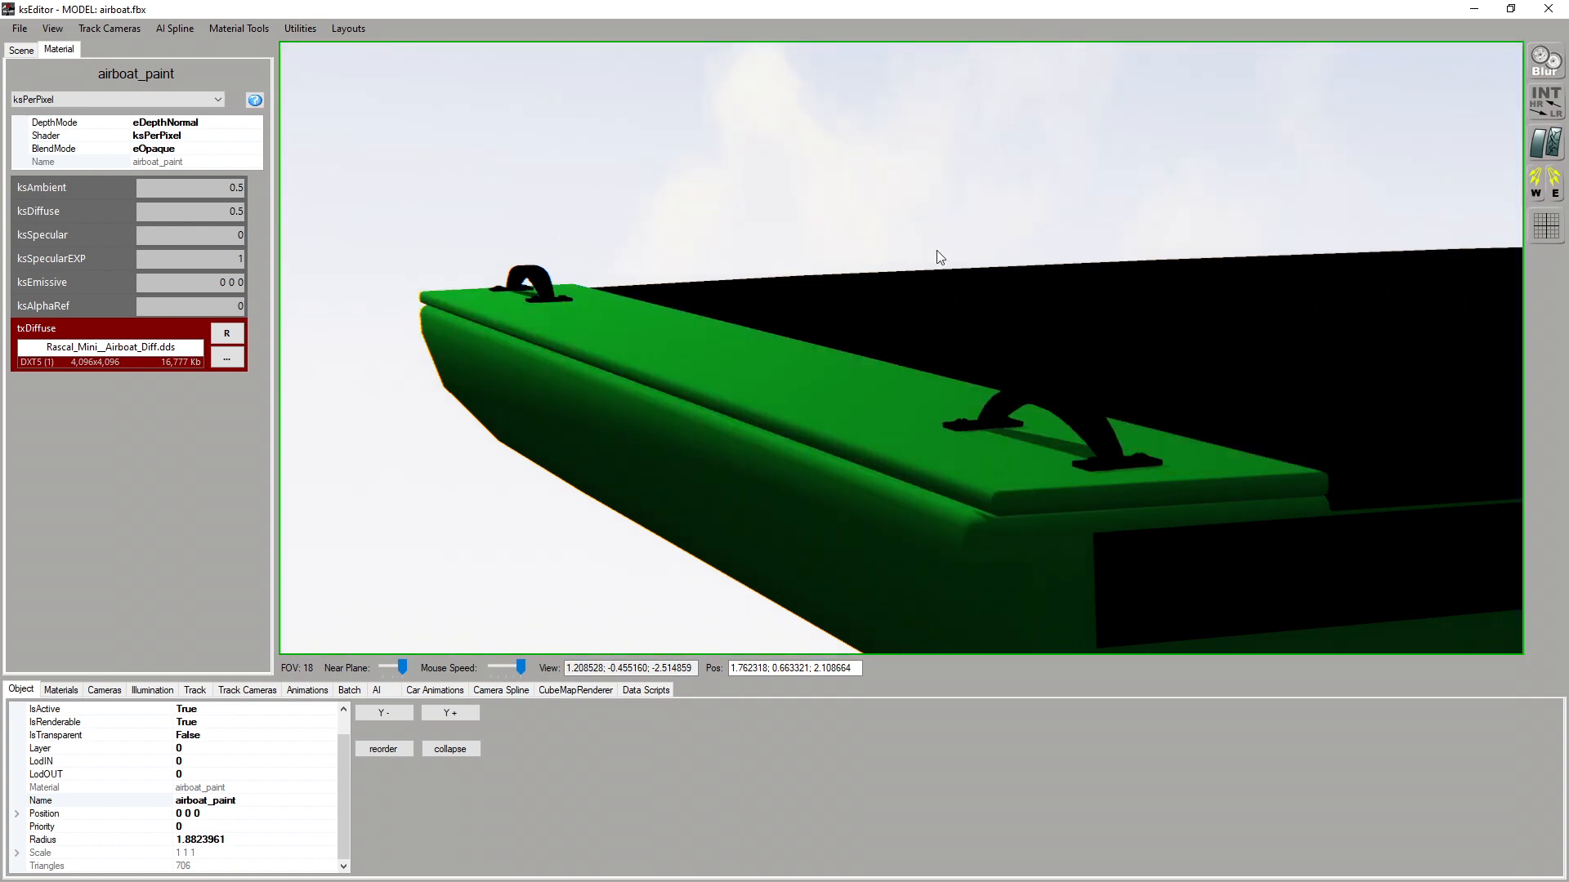
Inspect the green hull from both sides of the bow and shift the scene's sunlight toward the west
{"action": "scroll", "coordinate": [918, 291], "scroll_direction": "down", "scroll_amount": 6}
{"action": "left_click_drag", "start_coordinate": [898, 298], "coordinate": [605, 266]}
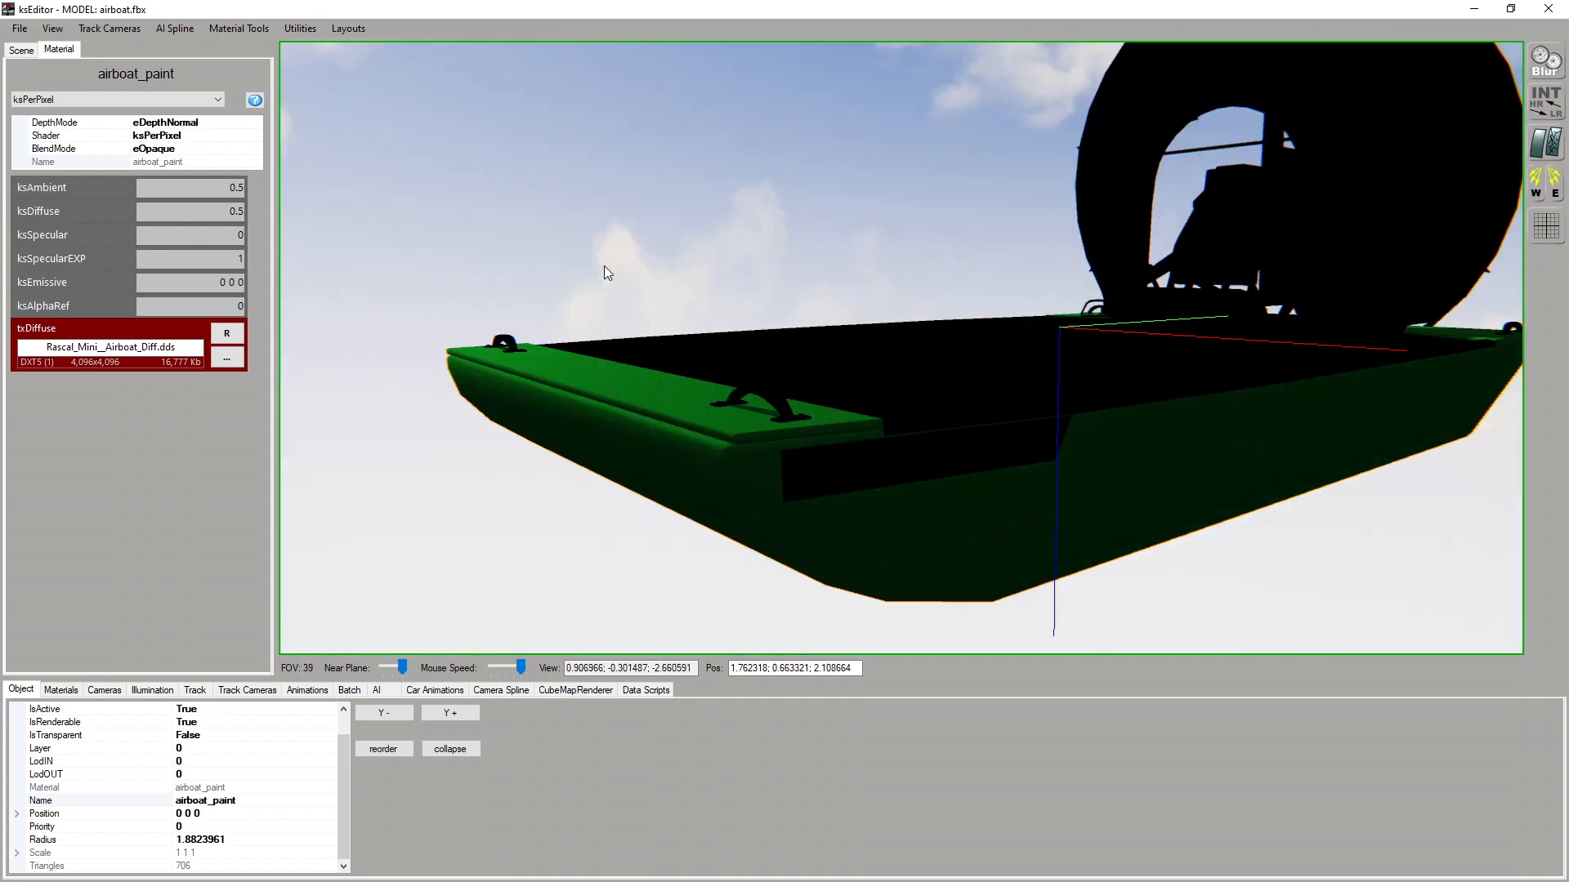
{"action": "scroll", "coordinate": [718, 337], "scroll_direction": "down", "scroll_amount": 1}
{"action": "left_click_drag", "start_coordinate": [711, 317], "coordinate": [929, 328]}
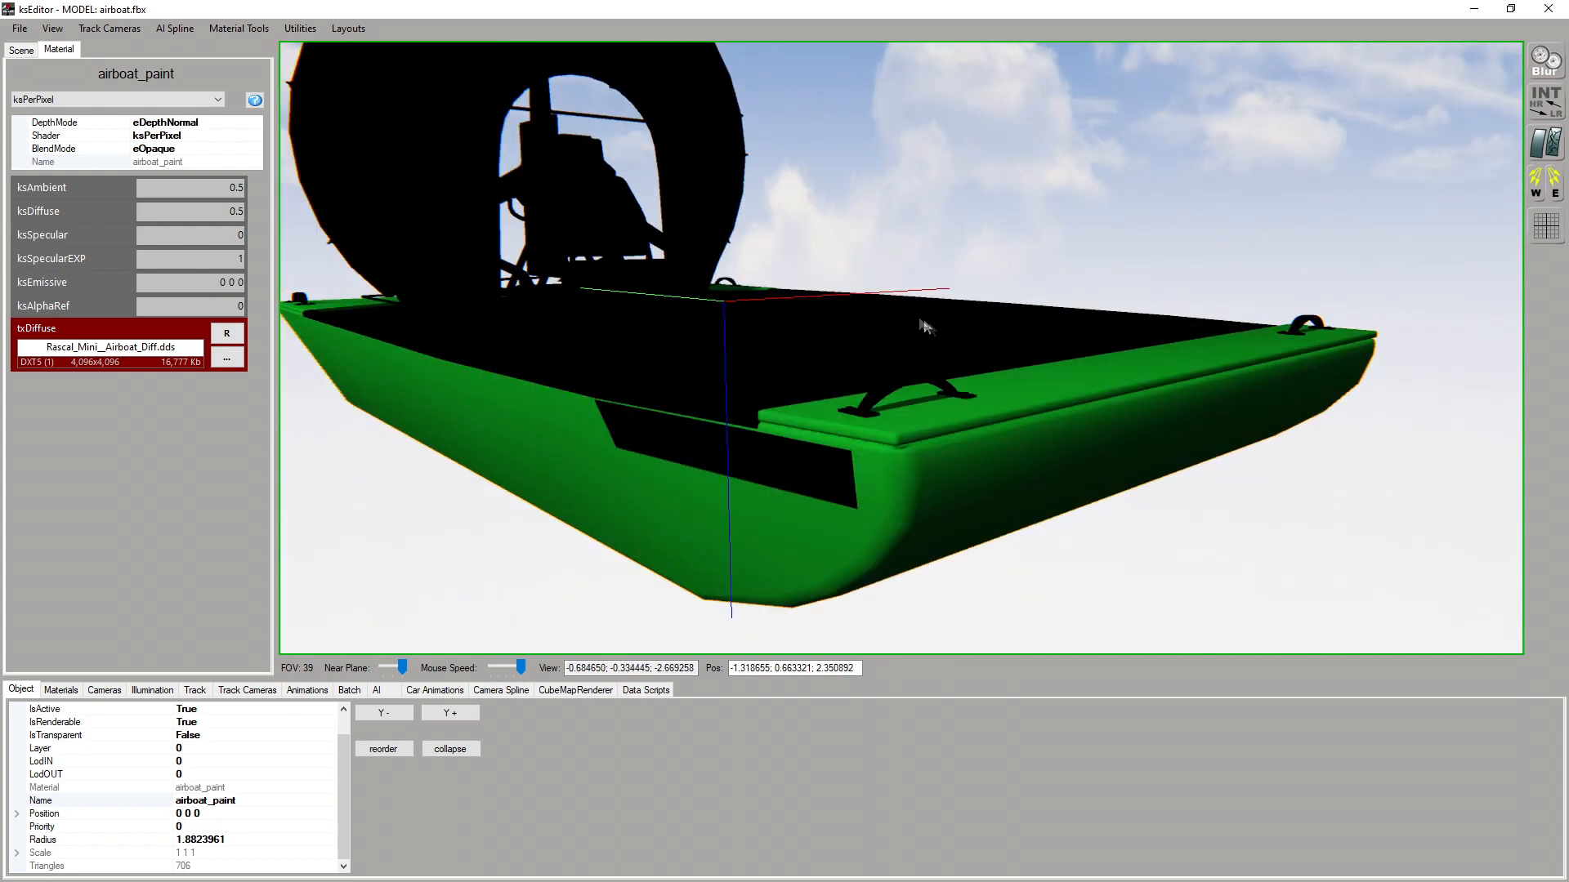
{"action": "left_click", "coordinate": [1534, 191]}
{"action": "left_click", "coordinate": [1534, 192]}
{"action": "left_click_drag", "start_coordinate": [999, 359], "coordinate": [1007, 388]}
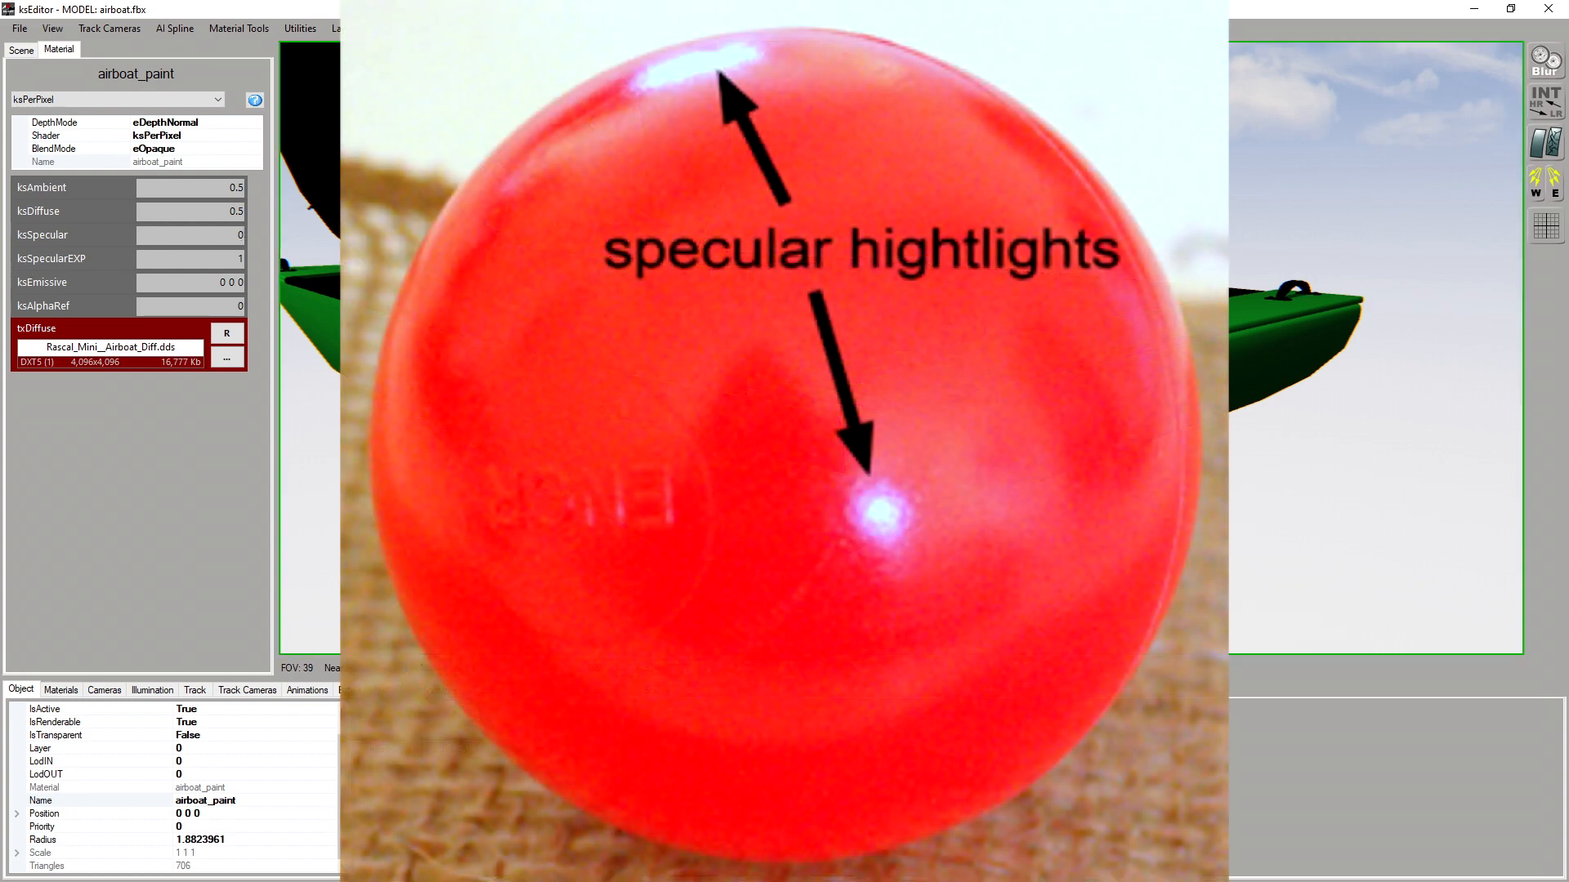
{"action": "right_click_drag", "start_coordinate": [784, 351], "coordinate": [748, 304]}
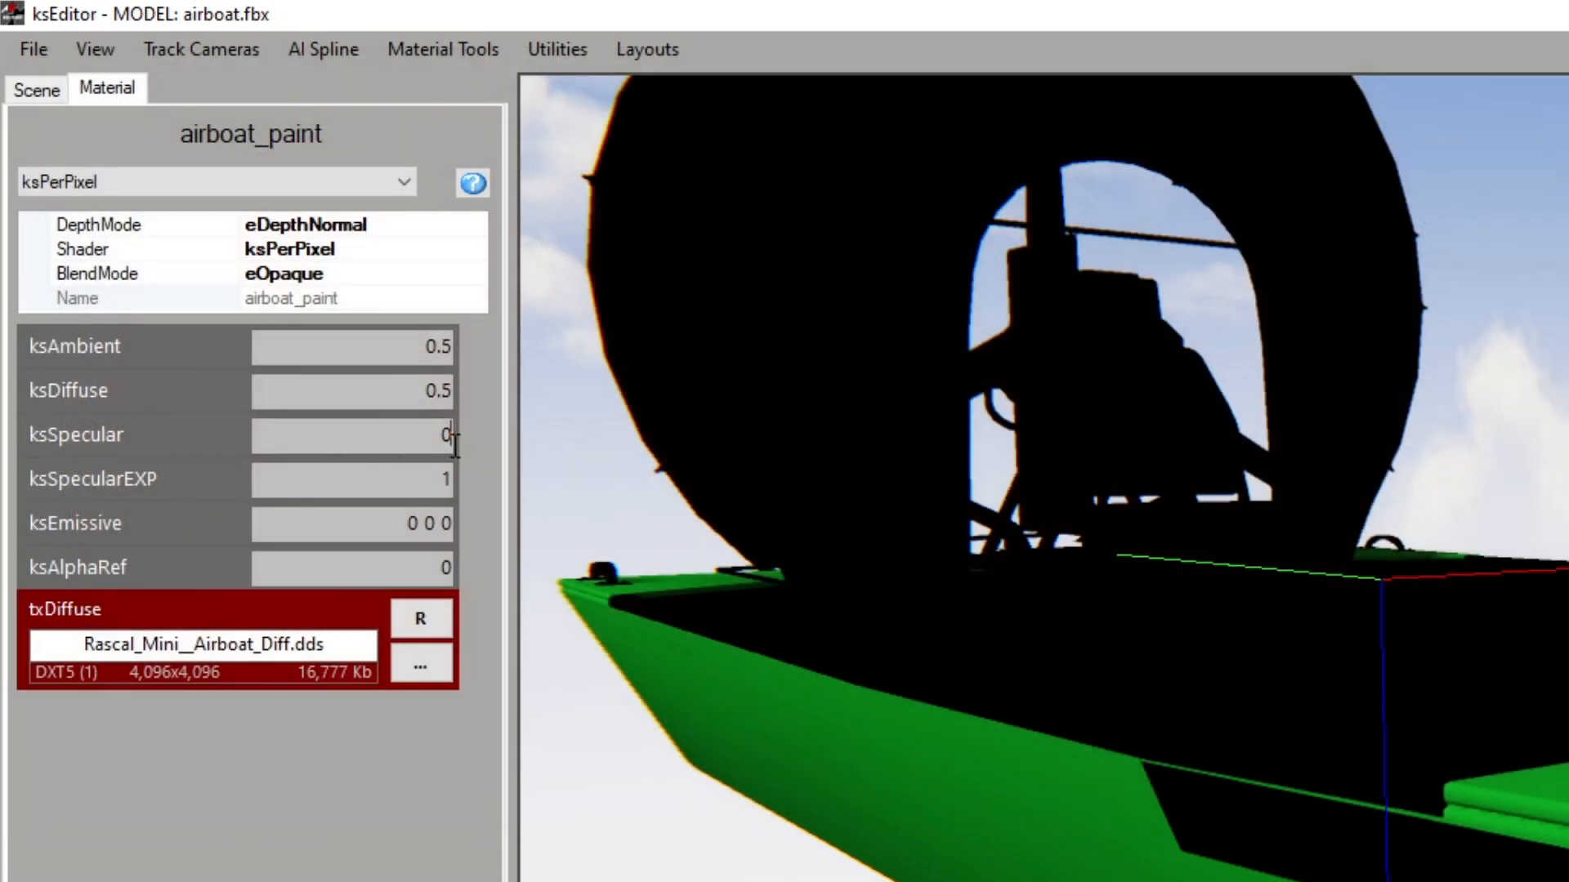
Set airboat_paint's ksSpecular to 0.5 and ksSpecularEXP to 10, and check the highlight on the bow corner
{"action": "double_click", "coordinate": [446, 437]}
{"action": "type", "text": "0.5"}
{"action": "key", "text": "Return"}
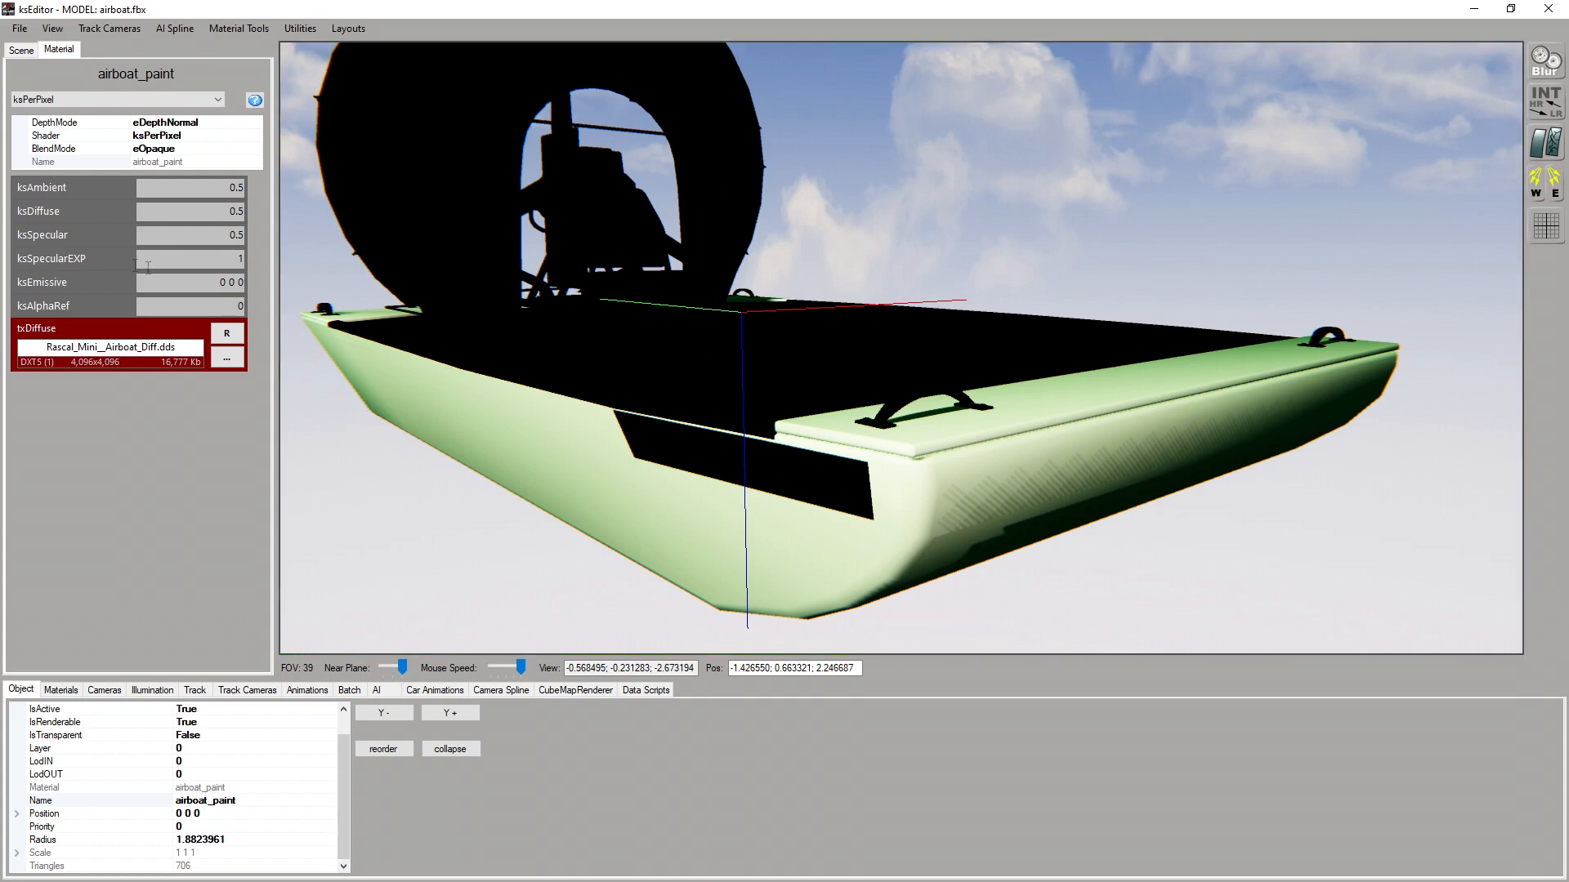
{"action": "double_click", "coordinate": [240, 258]}
{"action": "type", "text": "10"}
{"action": "key", "text": "Return"}
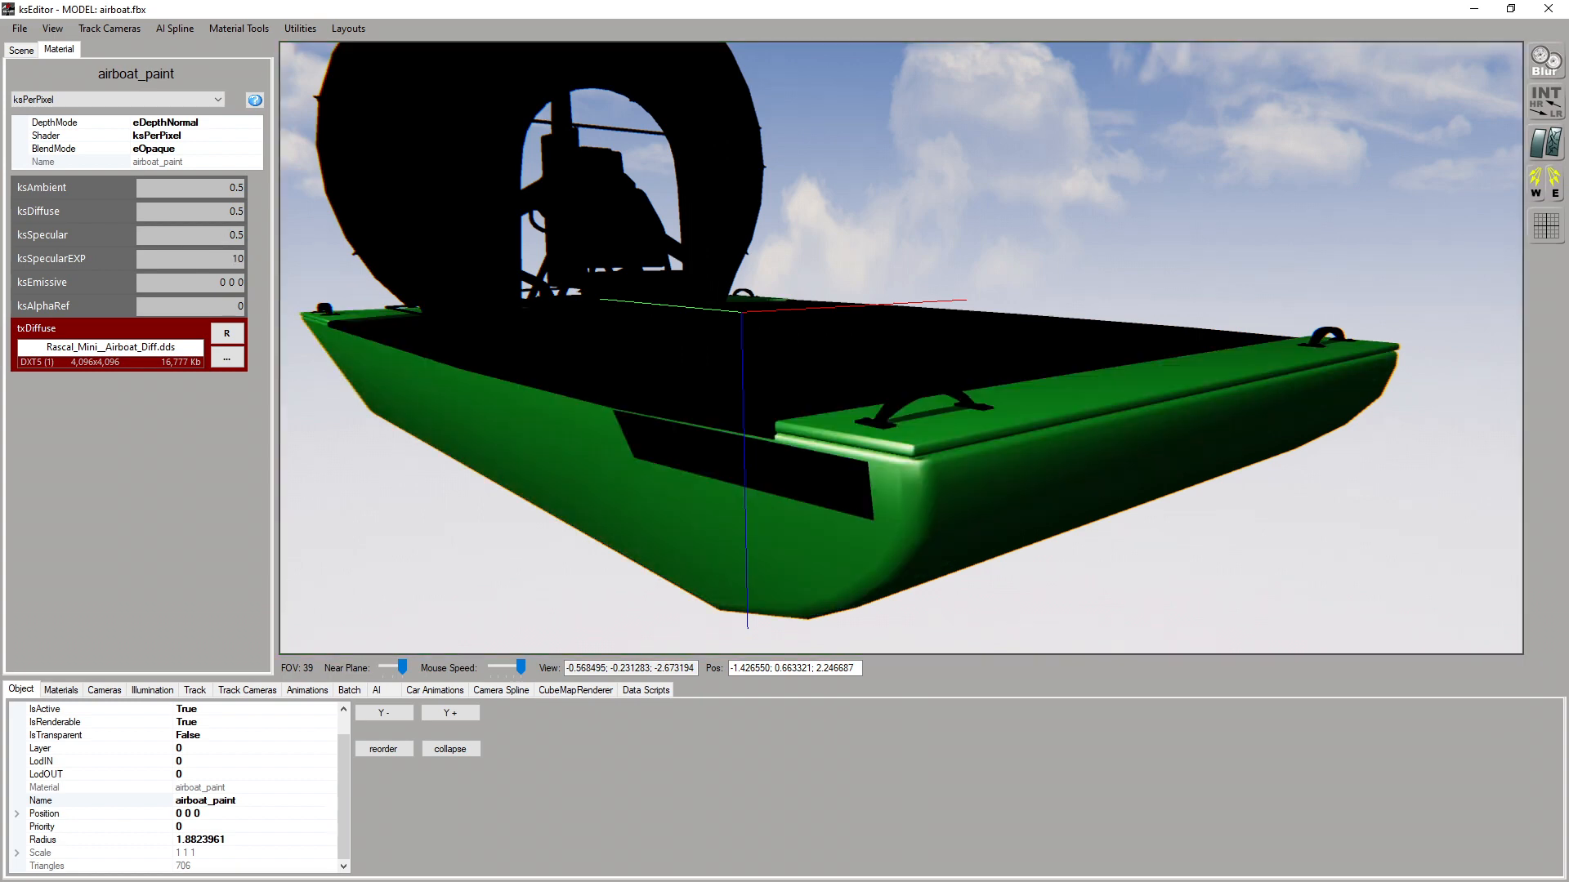
{"action": "scroll", "coordinate": [917, 479], "scroll_direction": "up", "scroll_amount": 5}
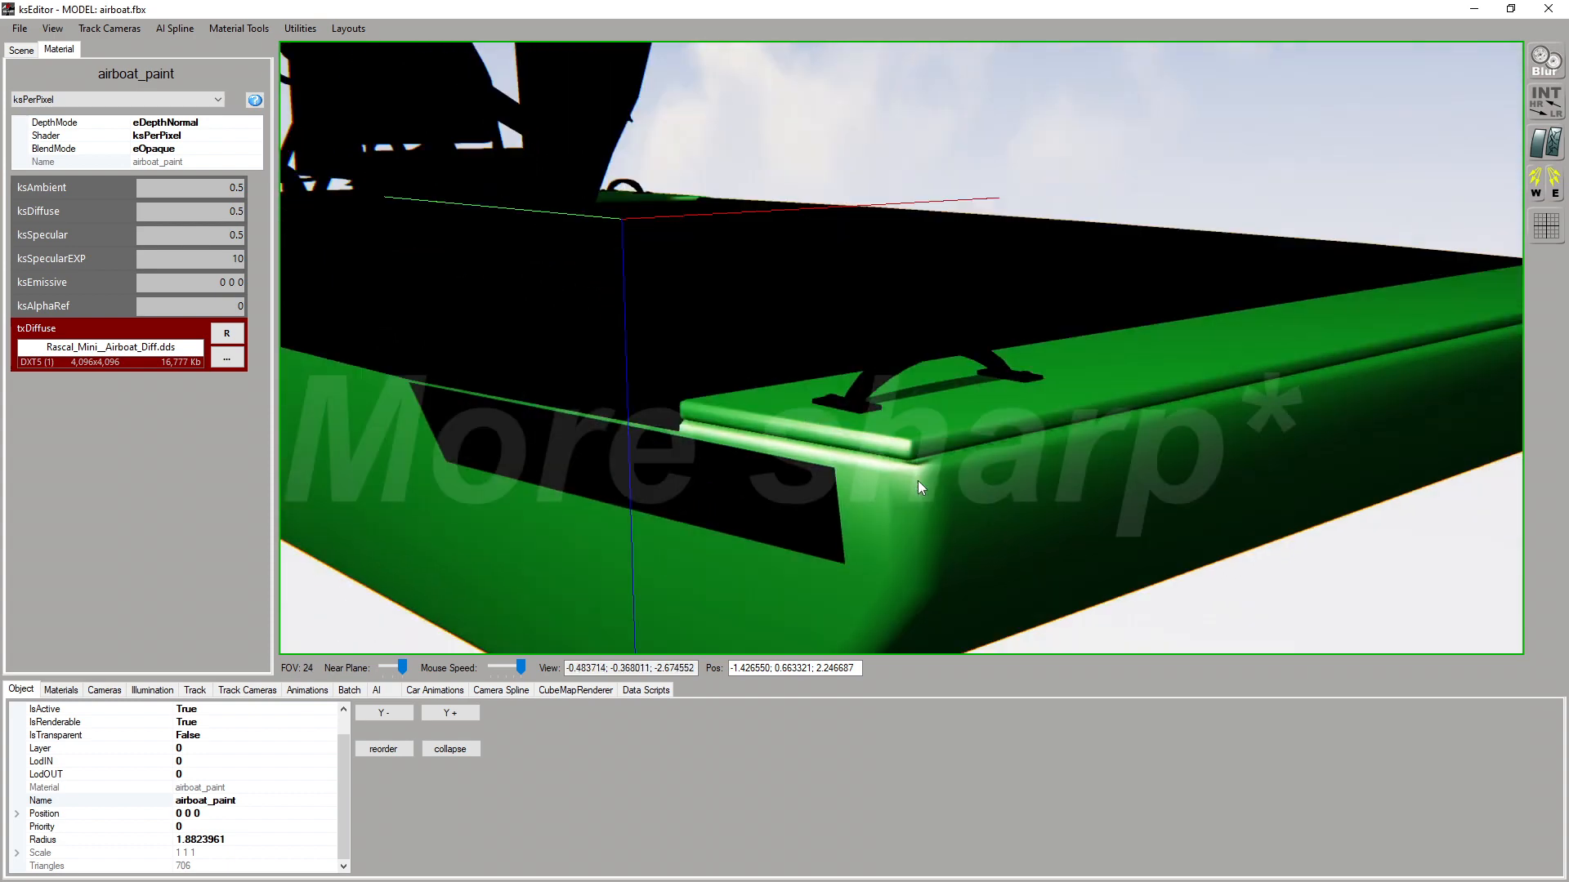
{"action": "scroll", "coordinate": [819, 513], "scroll_direction": "down", "scroll_amount": 5}
{"action": "scroll", "coordinate": [920, 429], "scroll_direction": "up", "scroll_amount": 5}
{"action": "left_click_drag", "start_coordinate": [920, 430], "coordinate": [921, 443]}
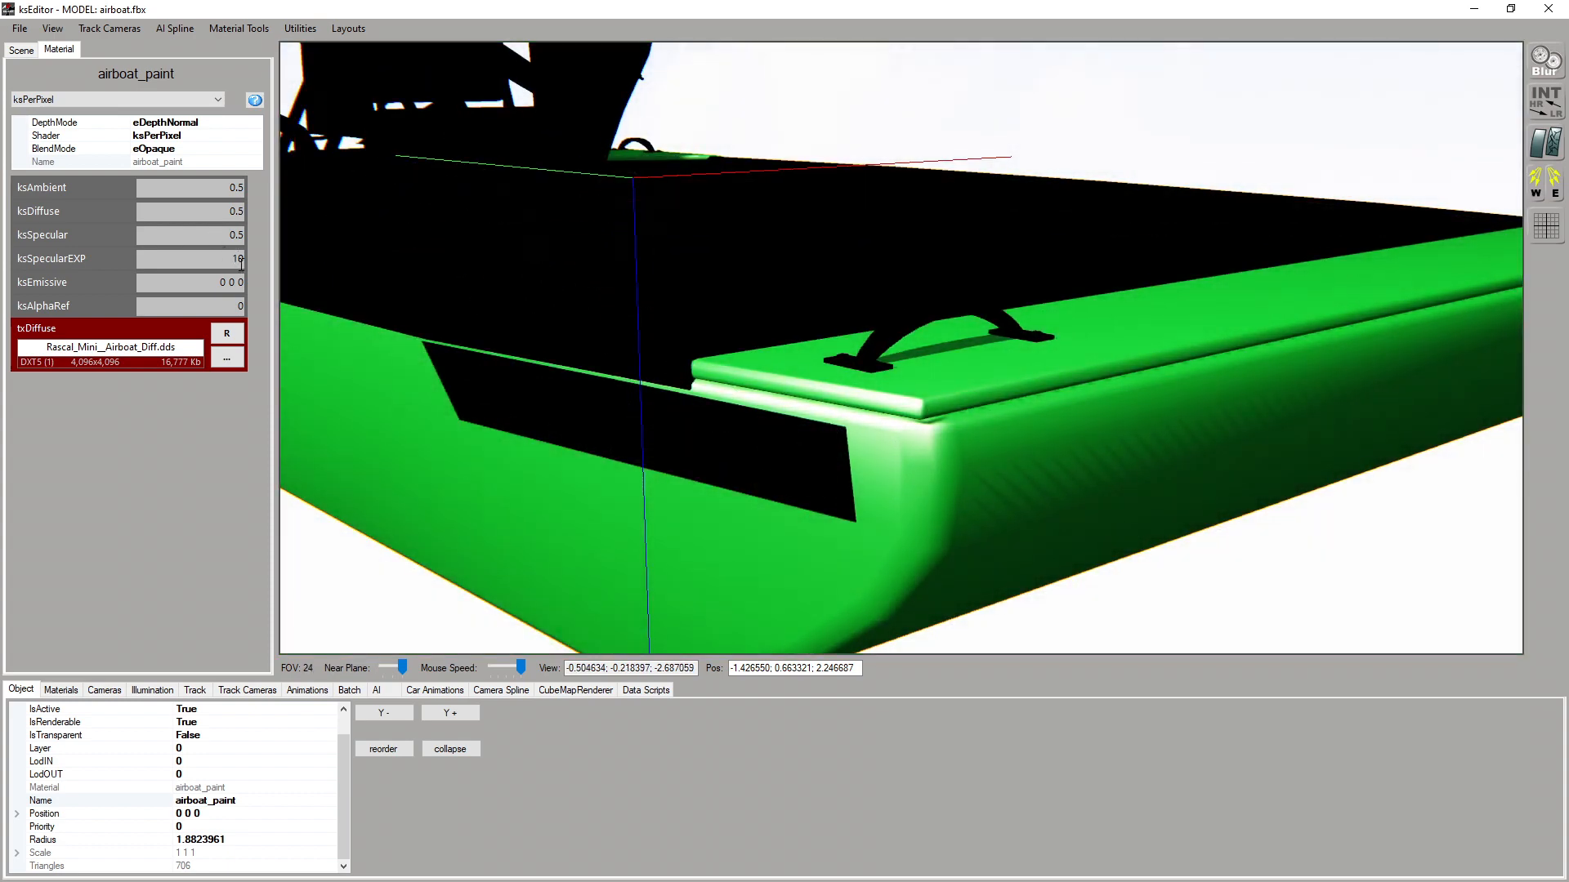
Set airboat_paint's ksSpecularEXP to 100 and examine the highlight along the bow edge up close
{"action": "type", "text": "0"}
{"action": "scroll", "coordinate": [936, 414], "scroll_direction": "up", "scroll_amount": 5}
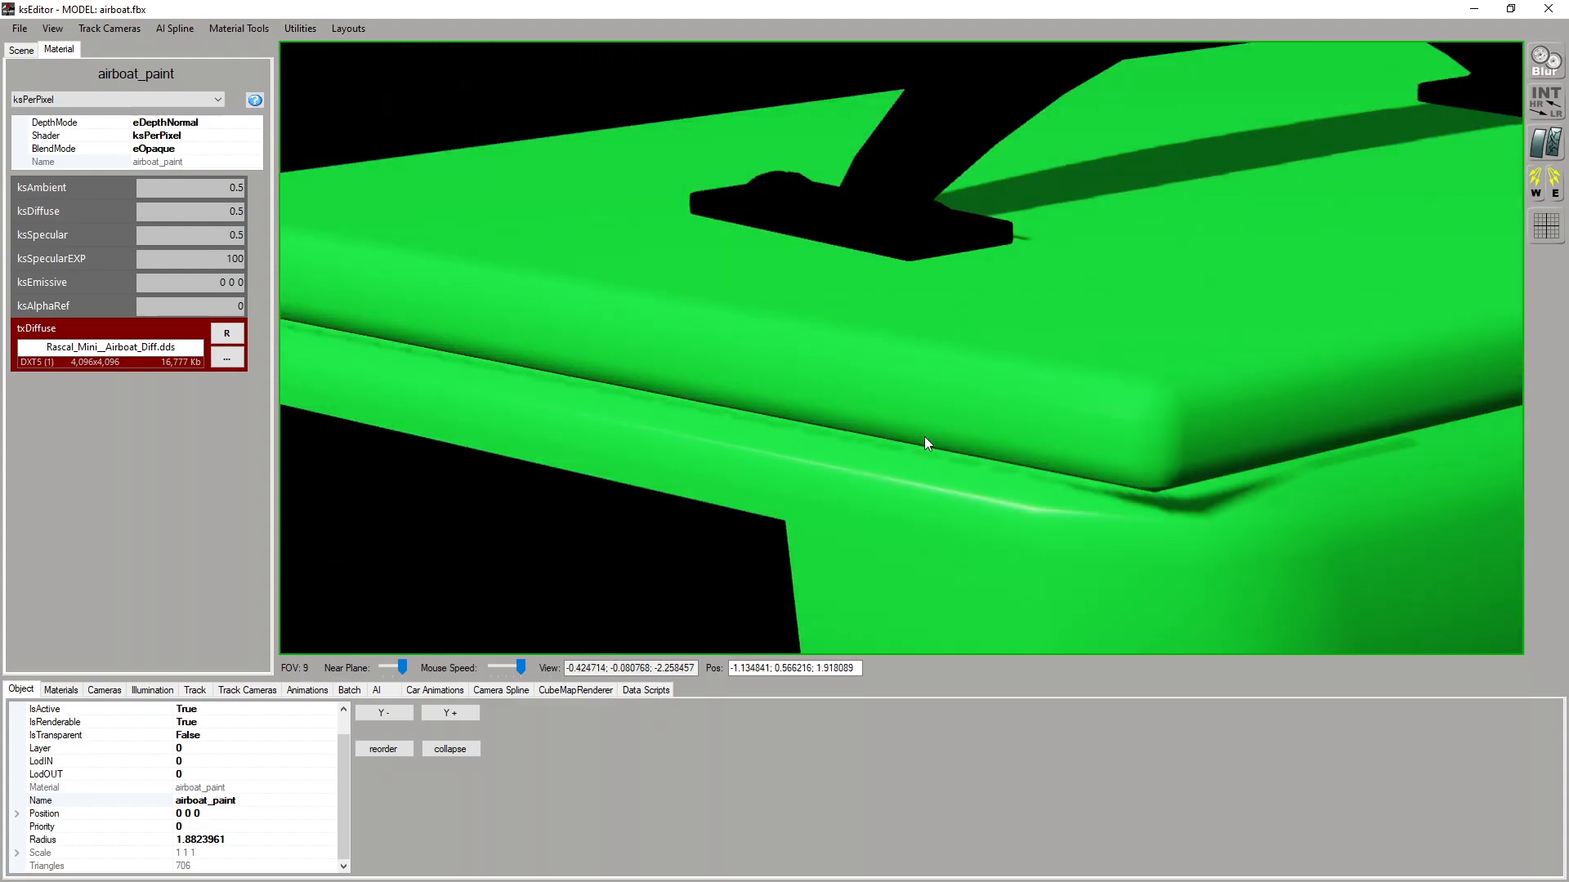
{"action": "scroll", "coordinate": [924, 436], "scroll_direction": "down", "scroll_amount": 4}
{"action": "scroll", "coordinate": [870, 455], "scroll_direction": "up", "scroll_amount": 4}
{"action": "left_click_drag", "start_coordinate": [922, 436], "coordinate": [883, 447]}
{"action": "scroll", "coordinate": [870, 455], "scroll_direction": "down", "scroll_amount": 4}
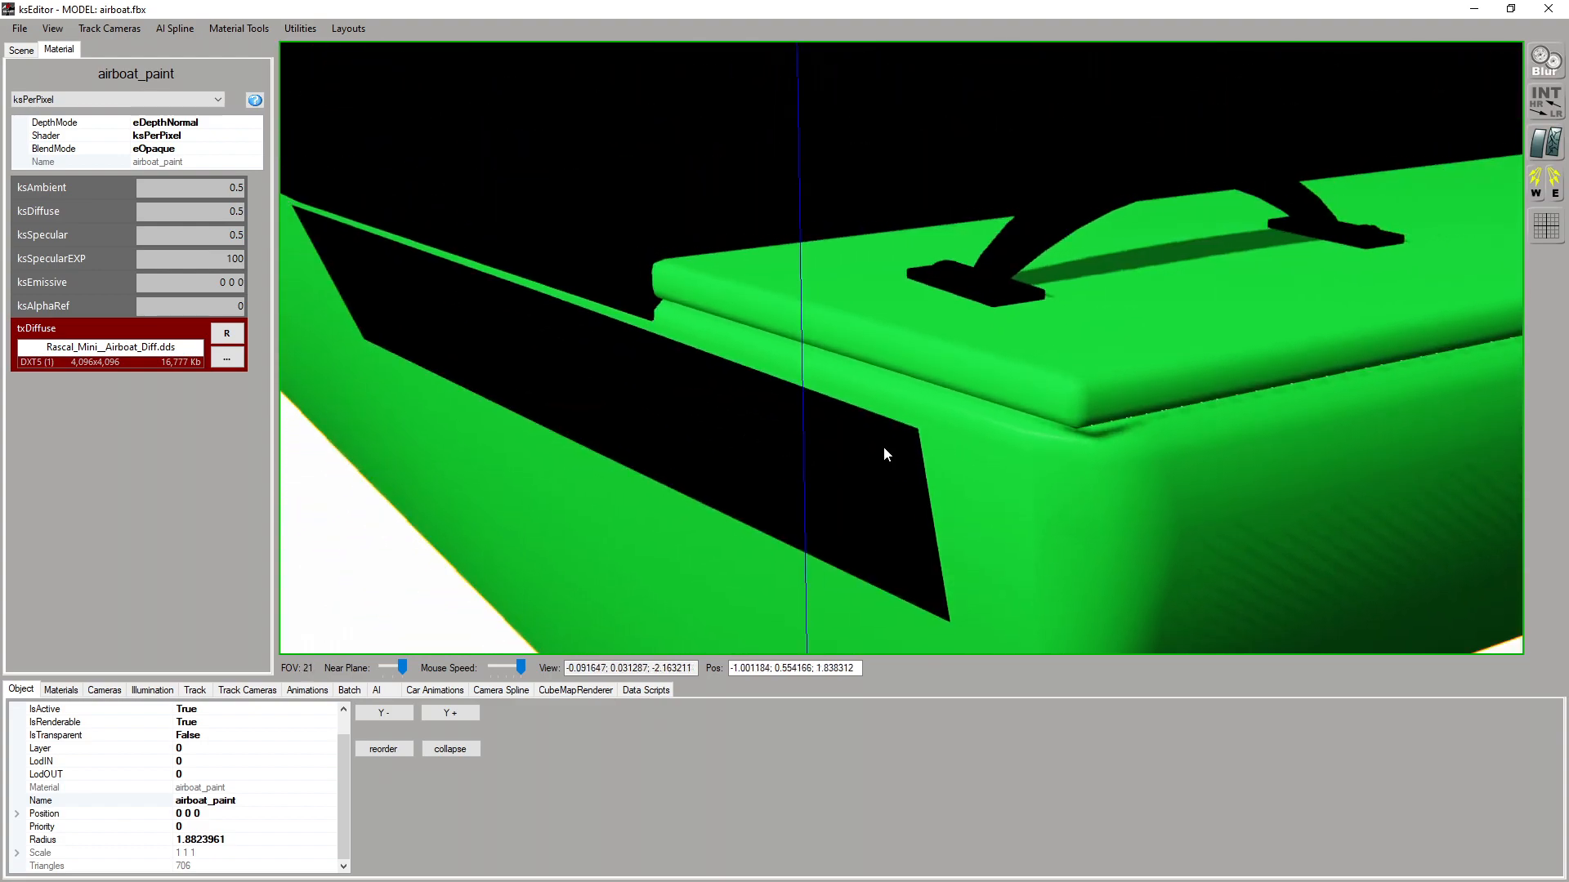
{"action": "scroll", "coordinate": [884, 454], "scroll_direction": "down", "scroll_amount": 6}
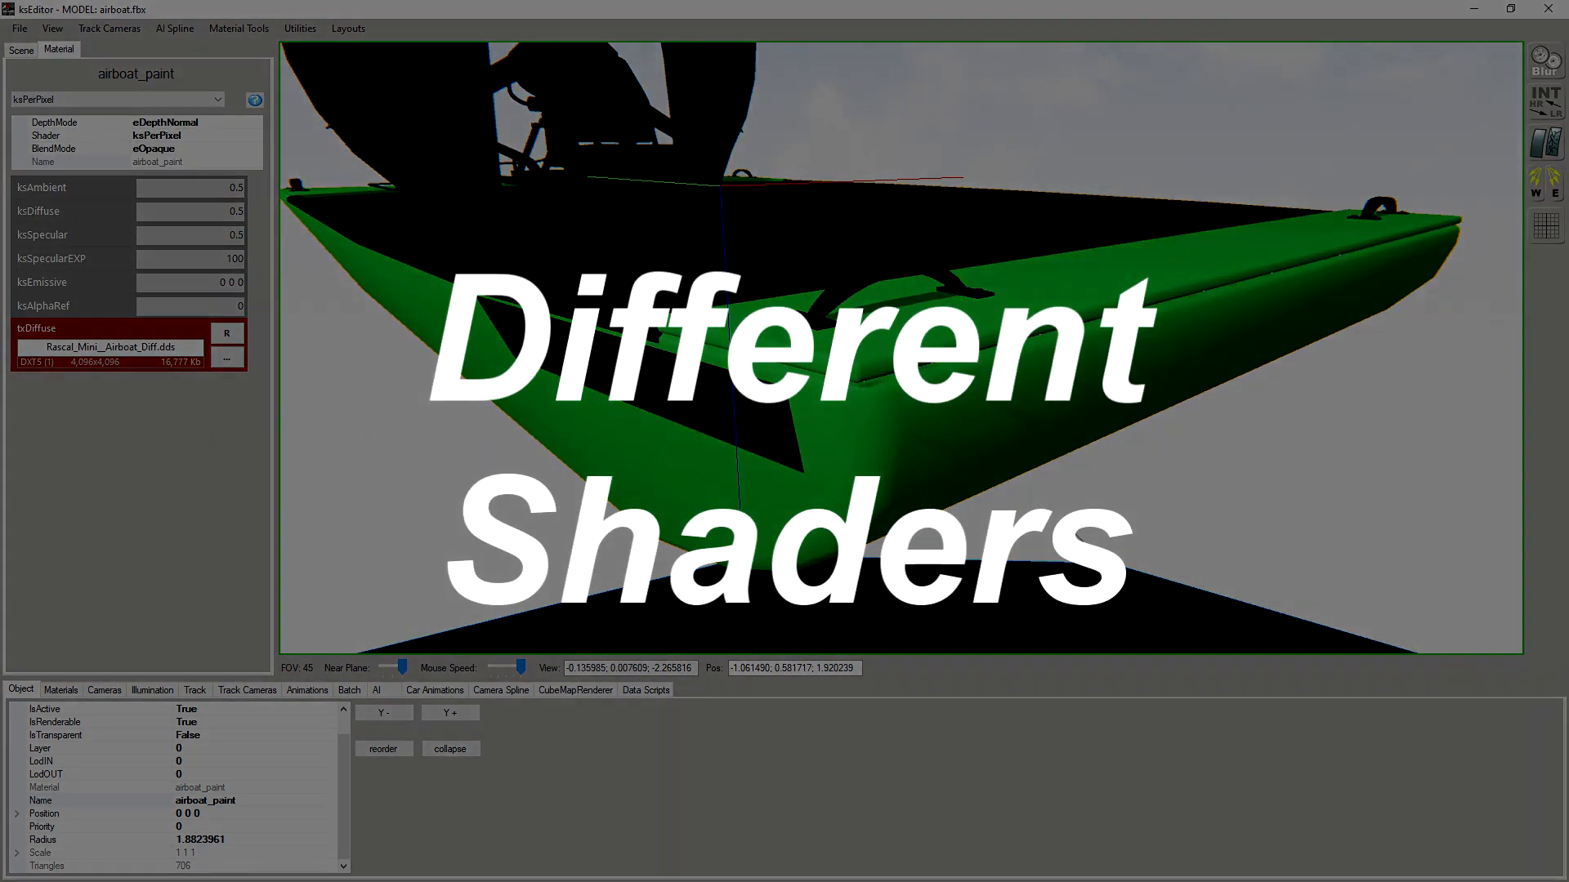
{"action": "right_click_drag", "start_coordinate": [1078, 537], "coordinate": [1087, 534]}
{"action": "scroll", "coordinate": [1089, 536], "scroll_direction": "down", "scroll_amount": 1}
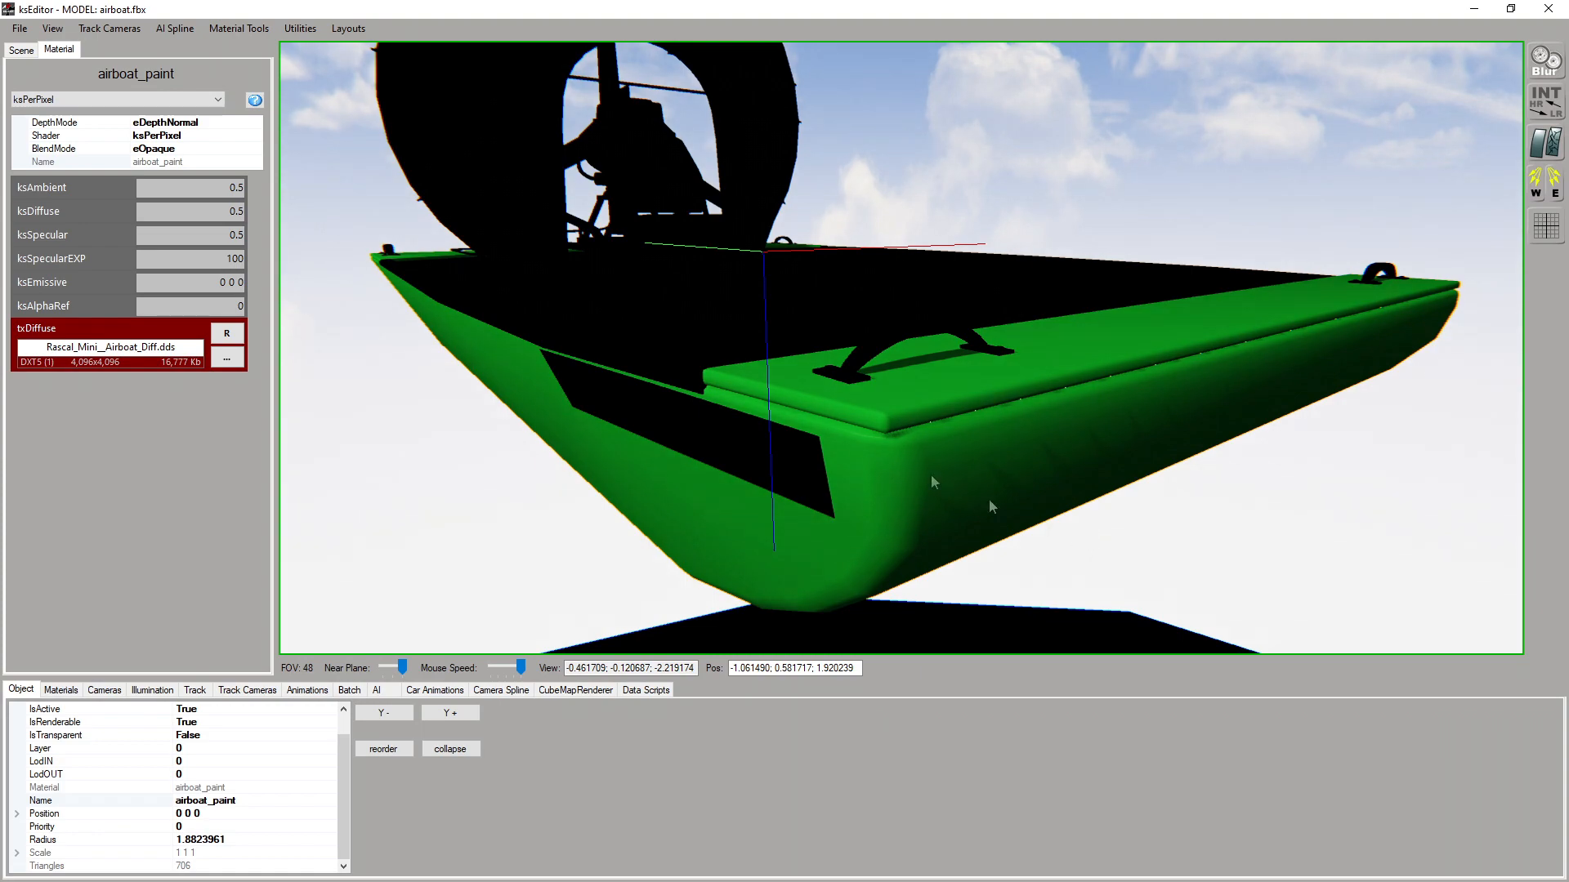
Switch the airboat_paint shader to ksPerPixelNM and locate flat.dds in the ng_airboat texture folder in File Explorer
{"action": "left_click", "coordinate": [49, 99]}
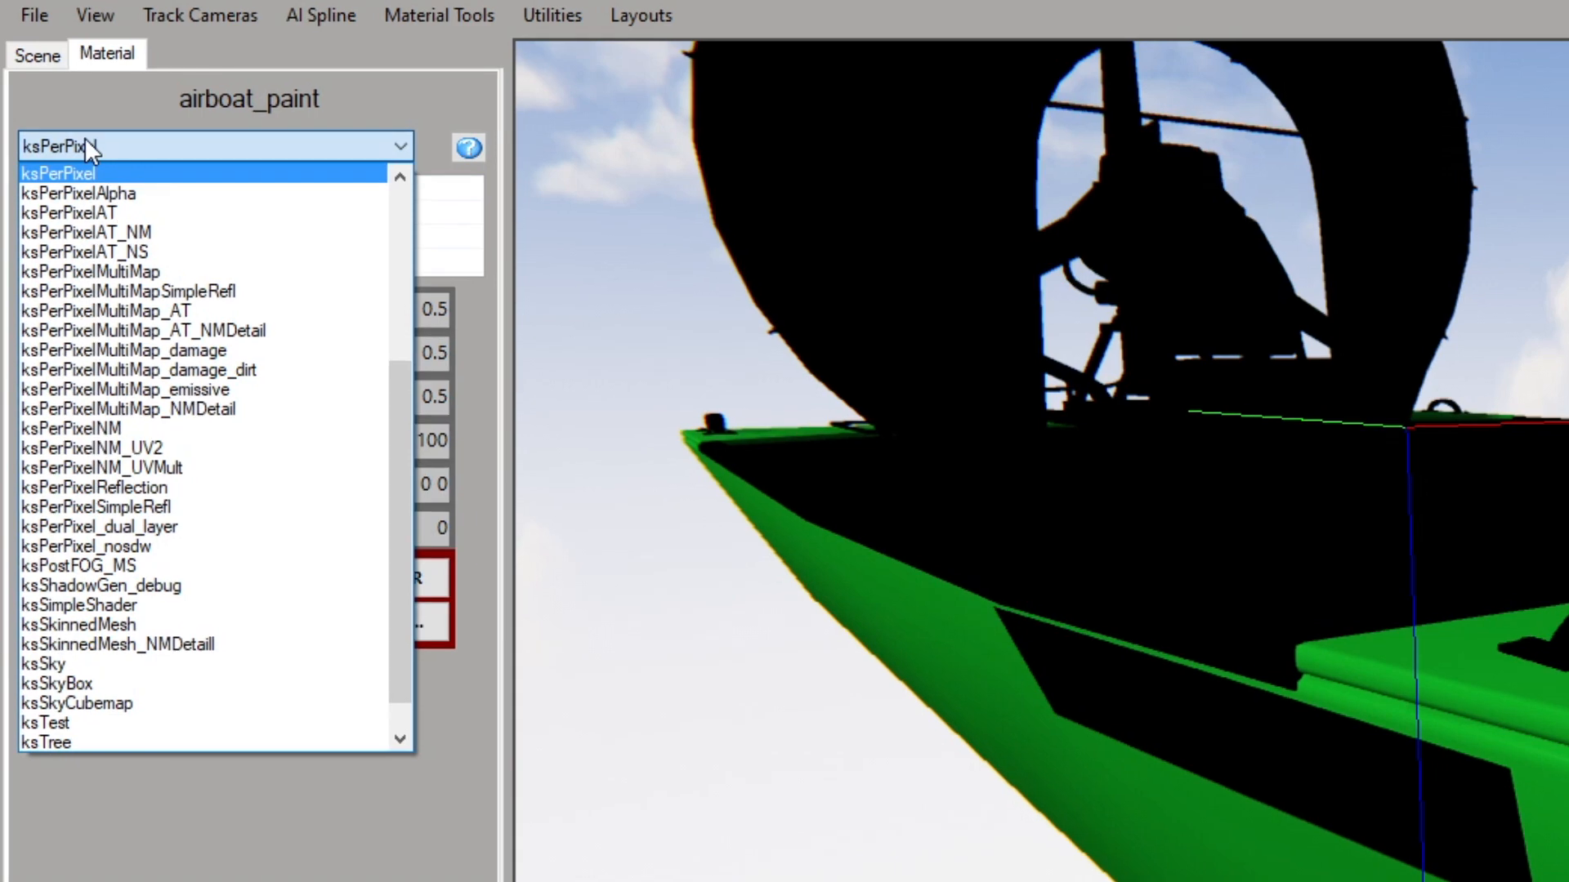
{"action": "left_click", "coordinate": [112, 402]}
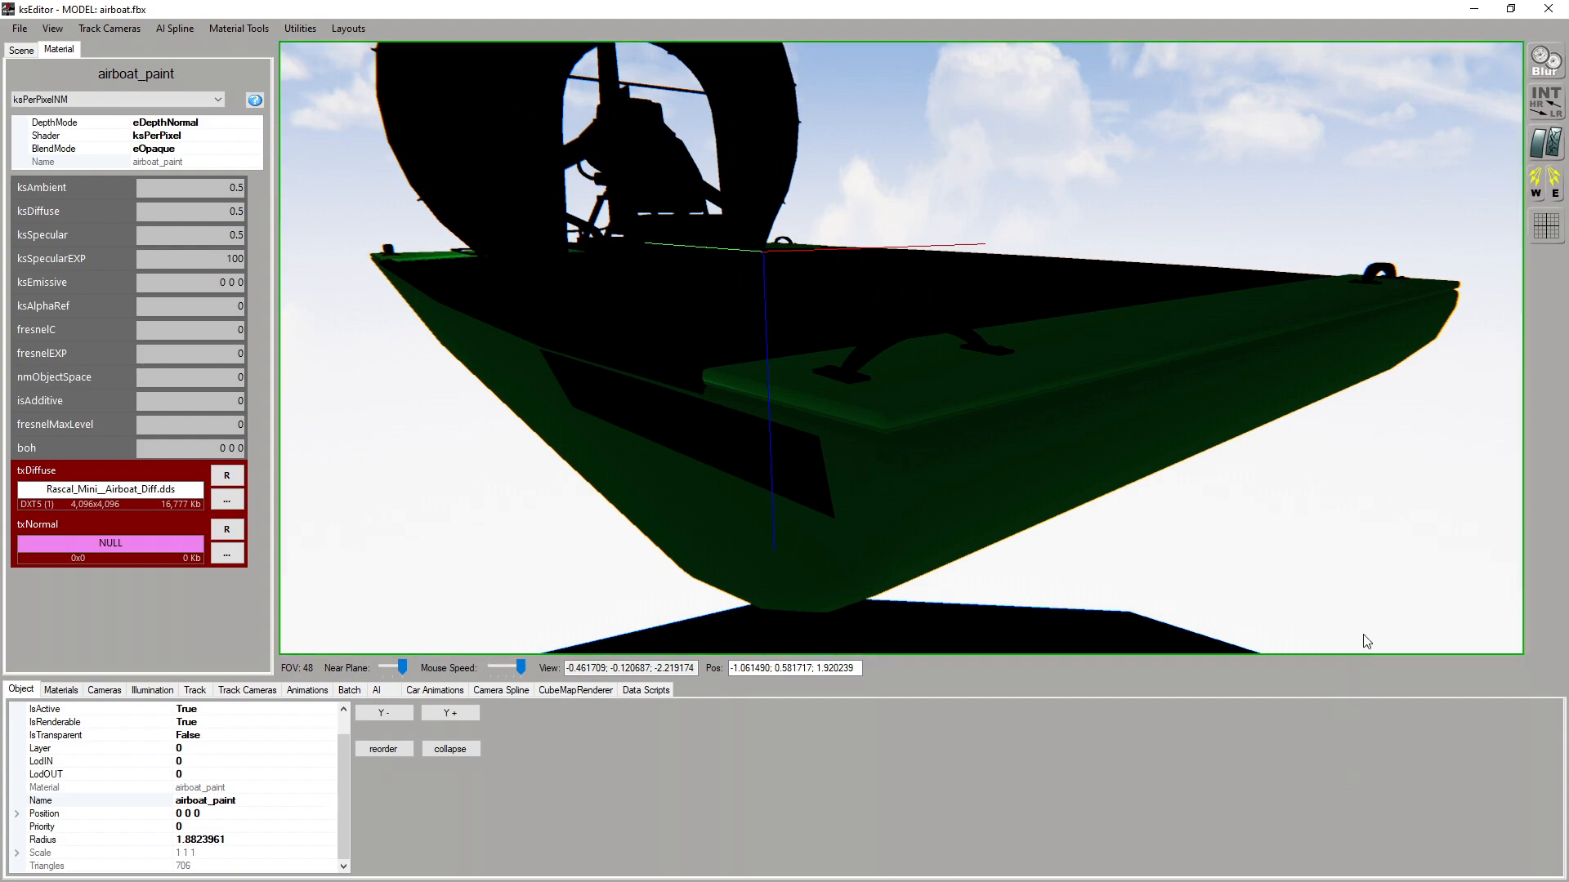
{"action": "left_click_drag", "start_coordinate": [0, 245], "coordinate": [701, 177]}
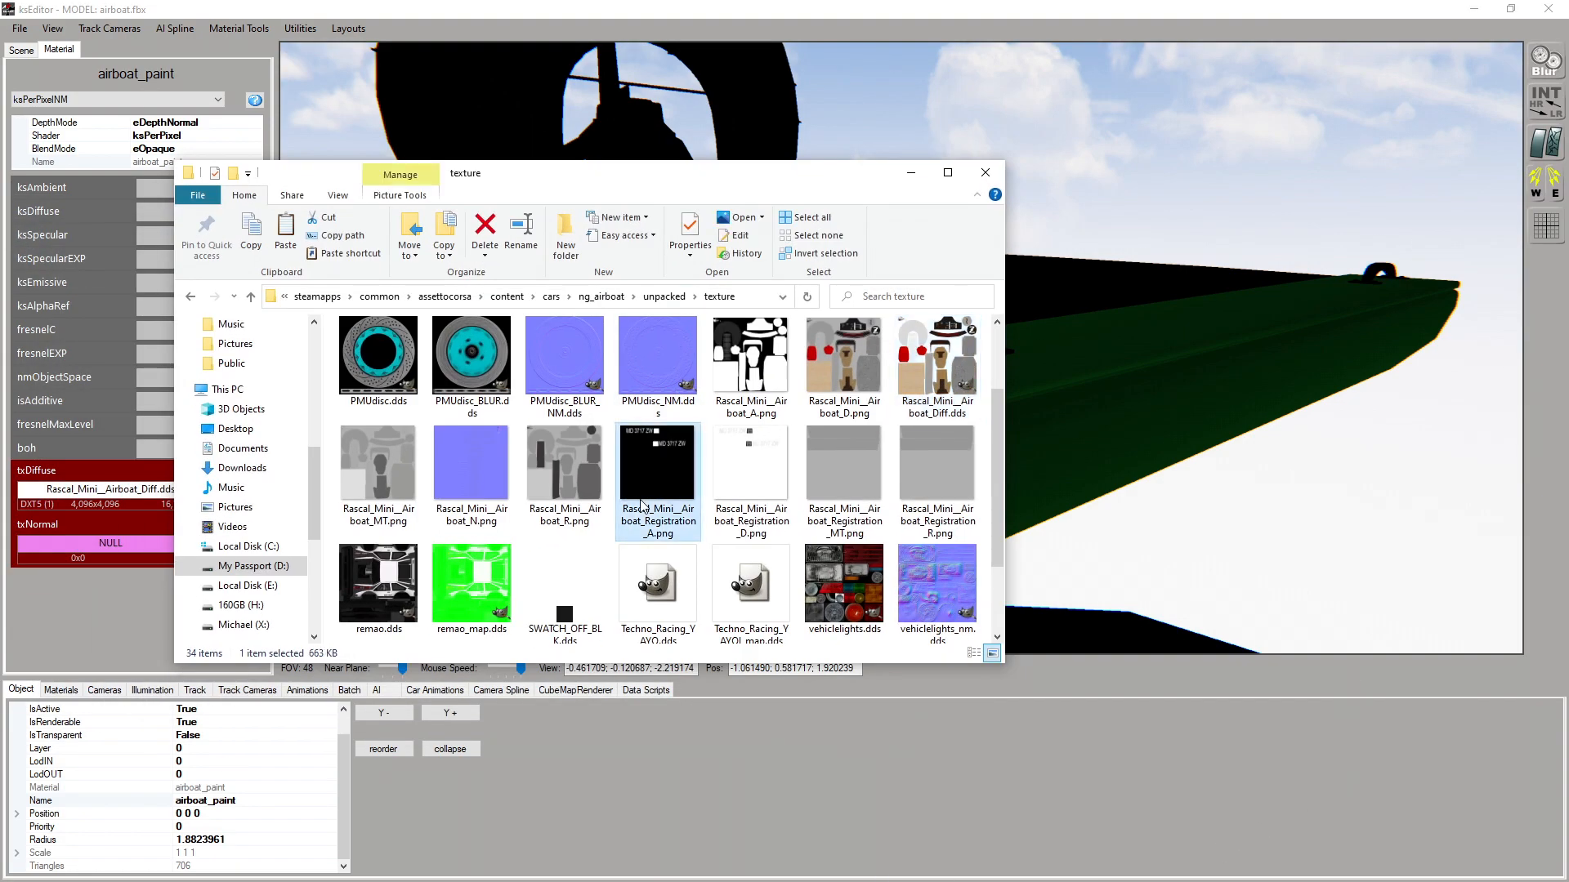
{"action": "key", "text": "f"}
{"action": "left_click_drag", "start_coordinate": [561, 175], "coordinate": [1021, 128]}
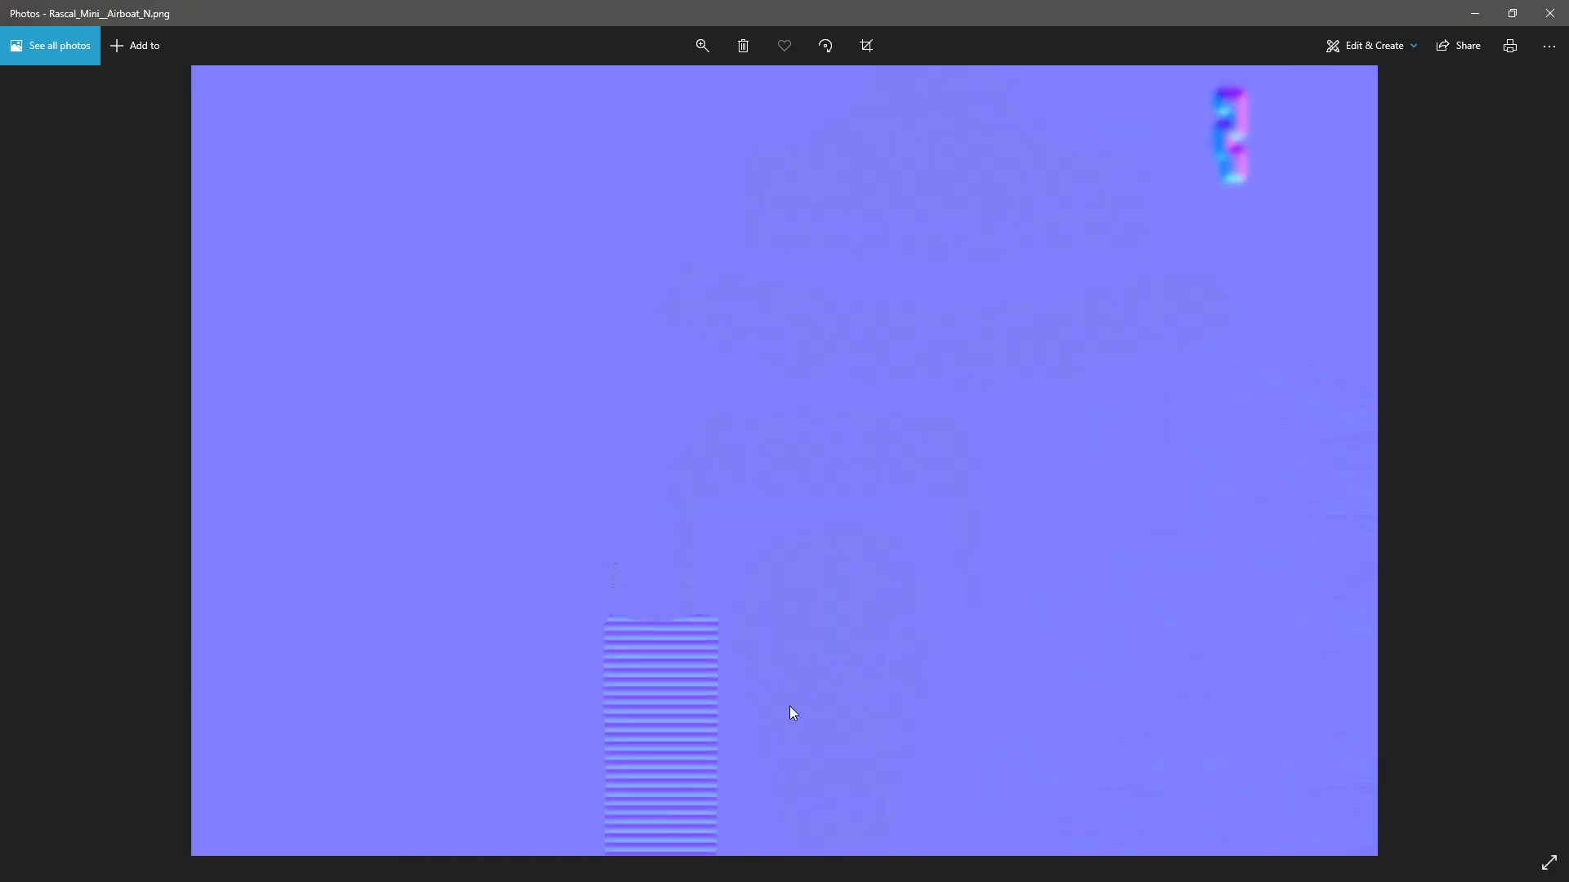
{"action": "scroll", "coordinate": [771, 507], "scroll_direction": "up", "scroll_amount": 3}
Open Rascal_Mini__Airboat_N.png in Photos and examine the surface detail in different areas of the normal map
{"action": "left_click_drag", "start_coordinate": [651, 672], "coordinate": [725, 256]}
{"action": "scroll", "coordinate": [606, 469], "scroll_direction": "up", "scroll_amount": 2}
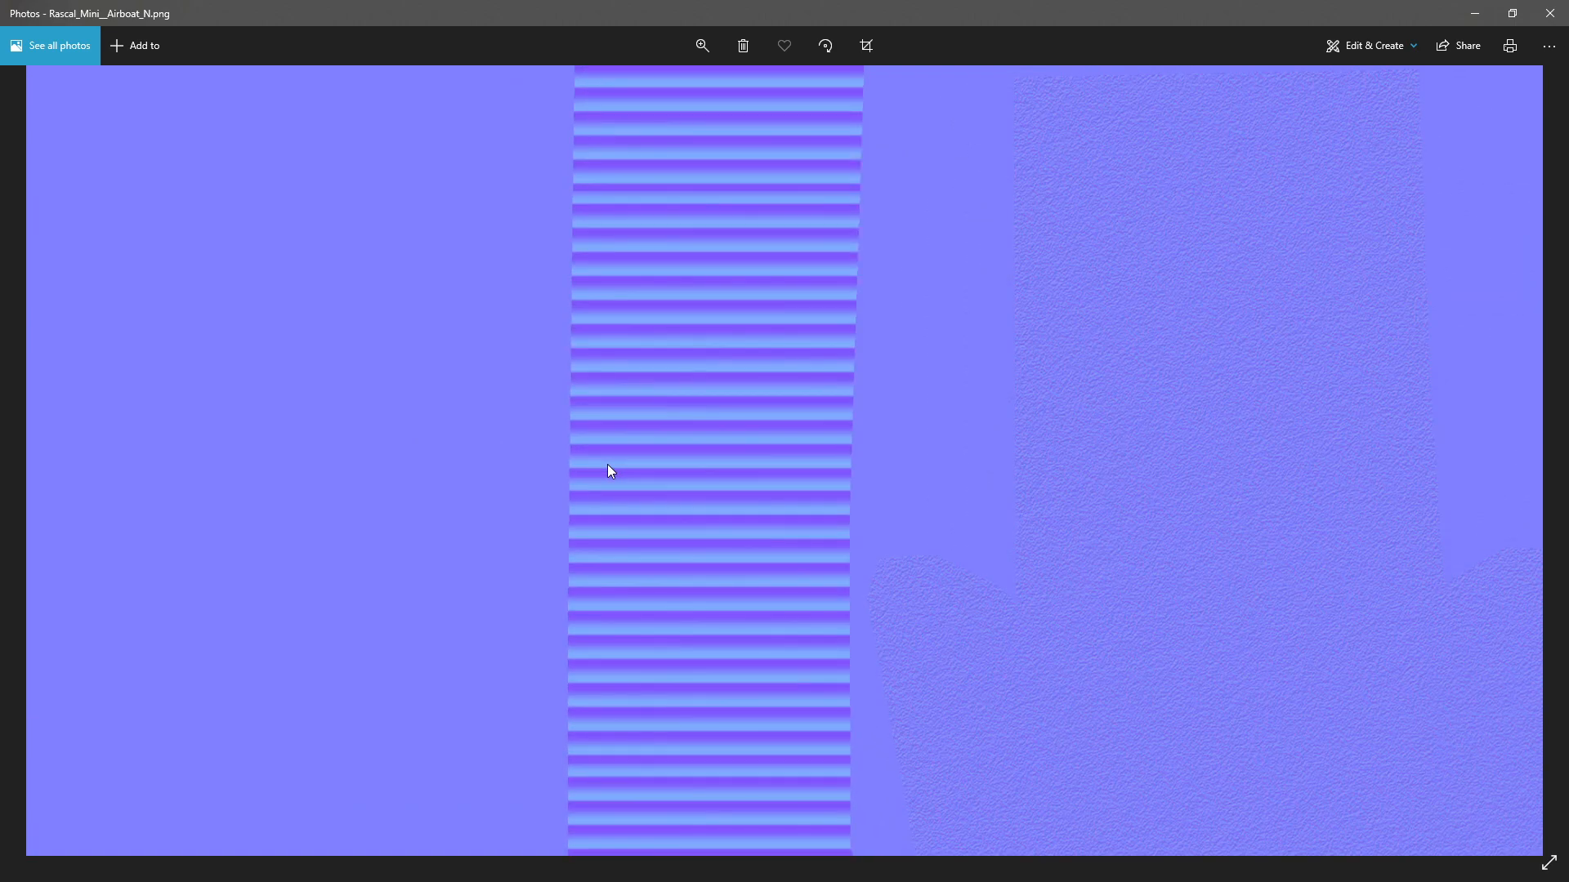
{"action": "scroll", "coordinate": [606, 464], "scroll_direction": "up", "scroll_amount": 3}
{"action": "scroll", "coordinate": [902, 386], "scroll_direction": "down", "scroll_amount": 1}
{"action": "left_click_drag", "start_coordinate": [1096, 446], "coordinate": [426, 356]}
{"action": "scroll", "coordinate": [953, 359], "scroll_direction": "up", "scroll_amount": 1}
{"action": "left_click_drag", "start_coordinate": [966, 392], "coordinate": [857, 341]}
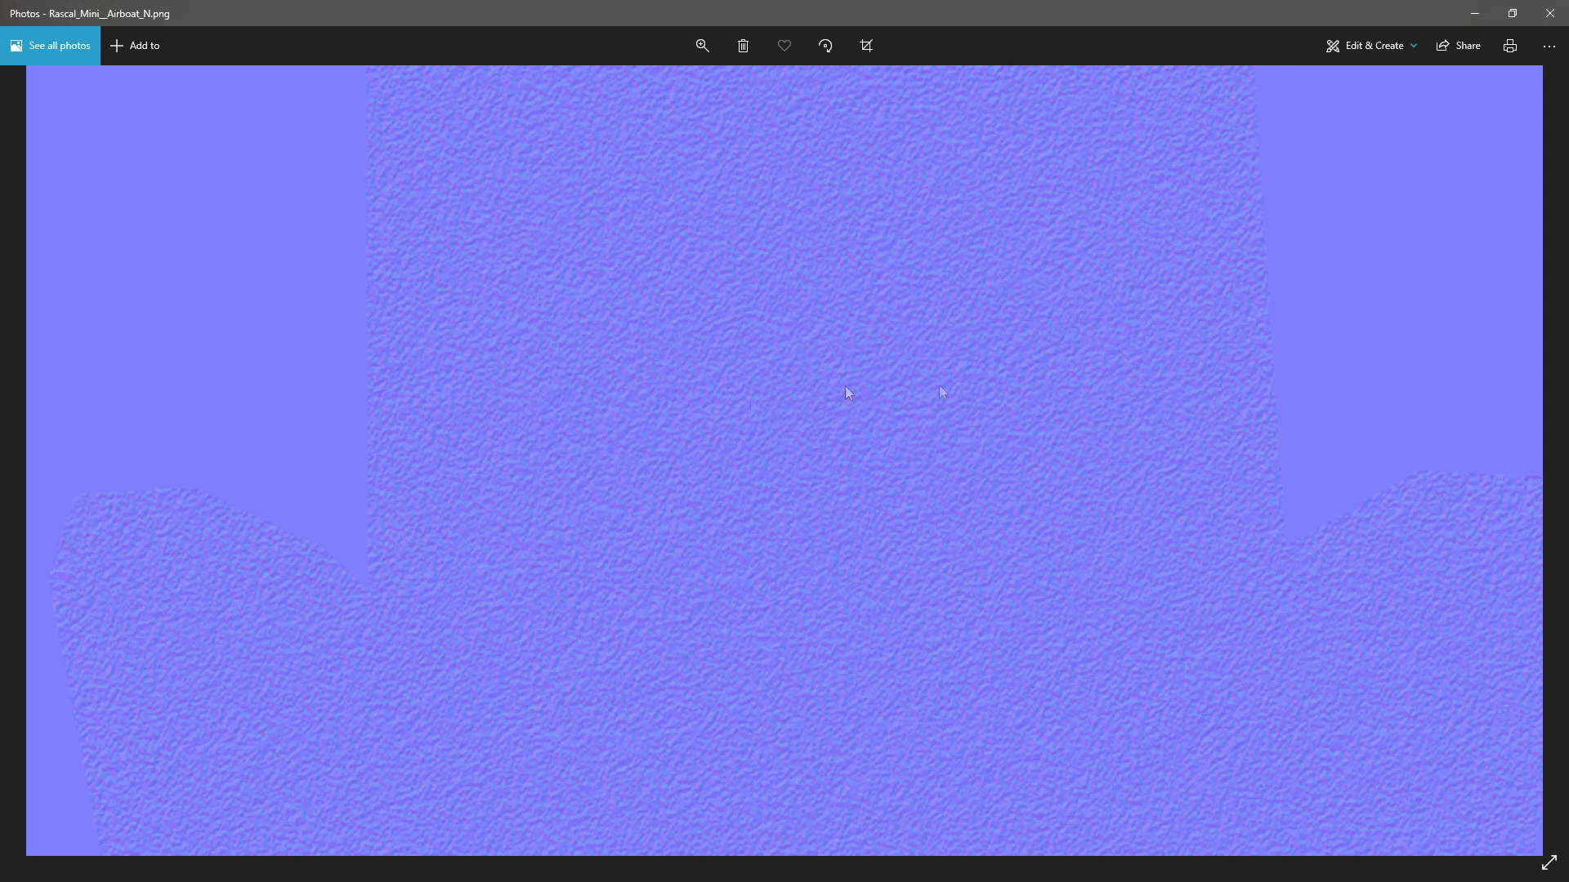
{"action": "left_click_drag", "start_coordinate": [1130, 507], "coordinate": [1085, 298]}
{"action": "left_click_drag", "start_coordinate": [584, 401], "coordinate": [894, 314]}
{"action": "scroll", "coordinate": [896, 423], "scroll_direction": "down", "scroll_amount": 2}
{"action": "scroll", "coordinate": [923, 413], "scroll_direction": "down", "scroll_amount": 2}
{"action": "left_click_drag", "start_coordinate": [1413, 497], "coordinate": [1013, 498]}
{"action": "scroll", "coordinate": [1112, 534], "scroll_direction": "up", "scroll_amount": 2}
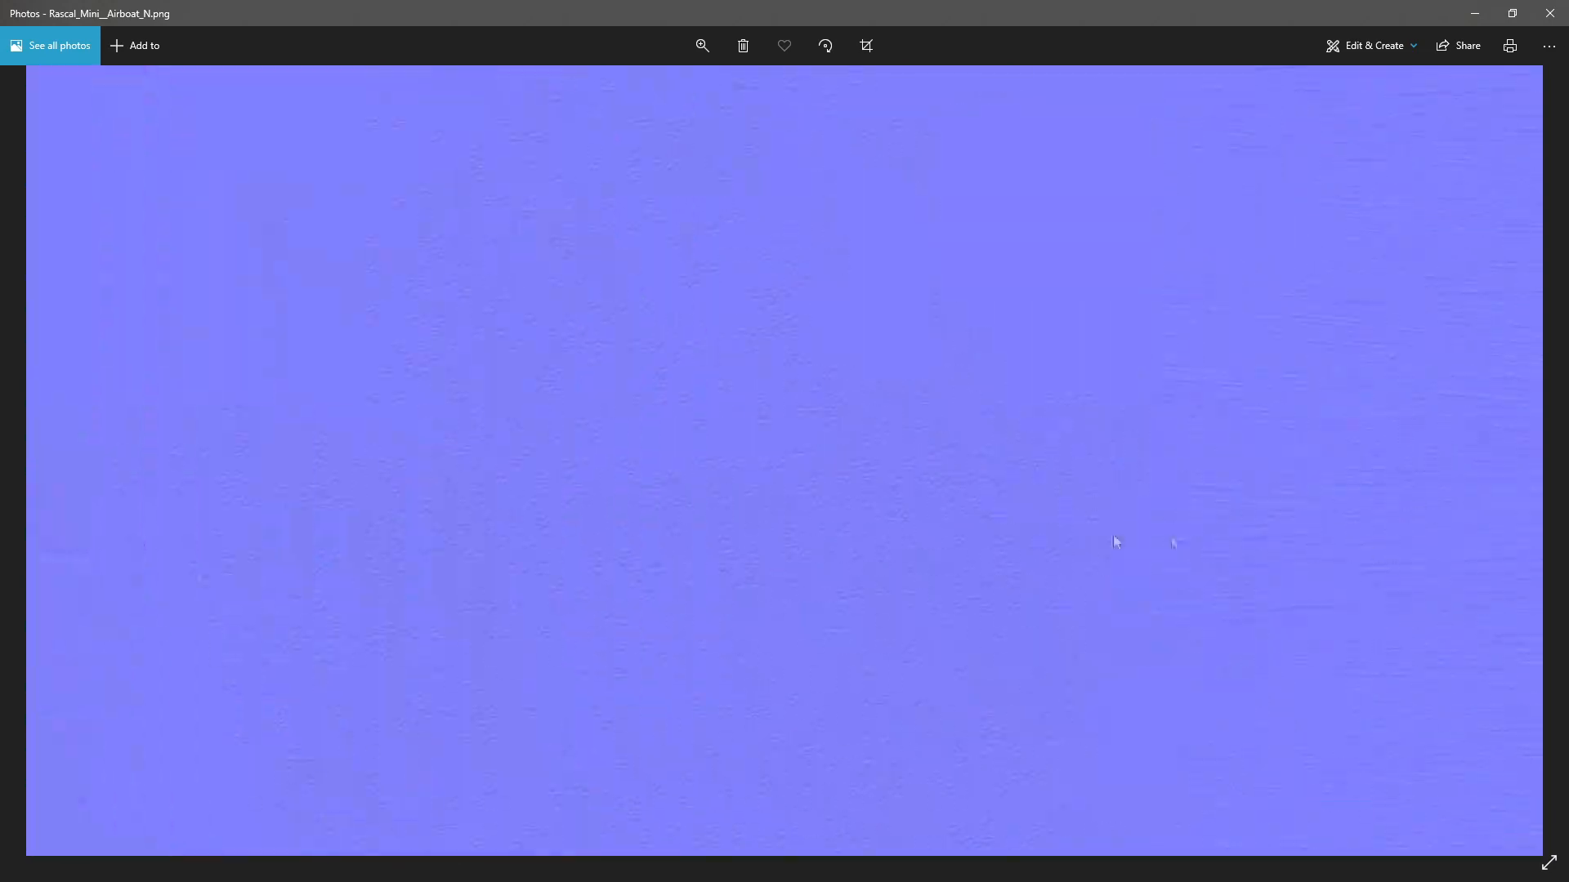
{"action": "scroll", "coordinate": [1175, 479], "scroll_direction": "up", "scroll_amount": 1}
{"action": "left_click", "coordinate": [1549, 13]}
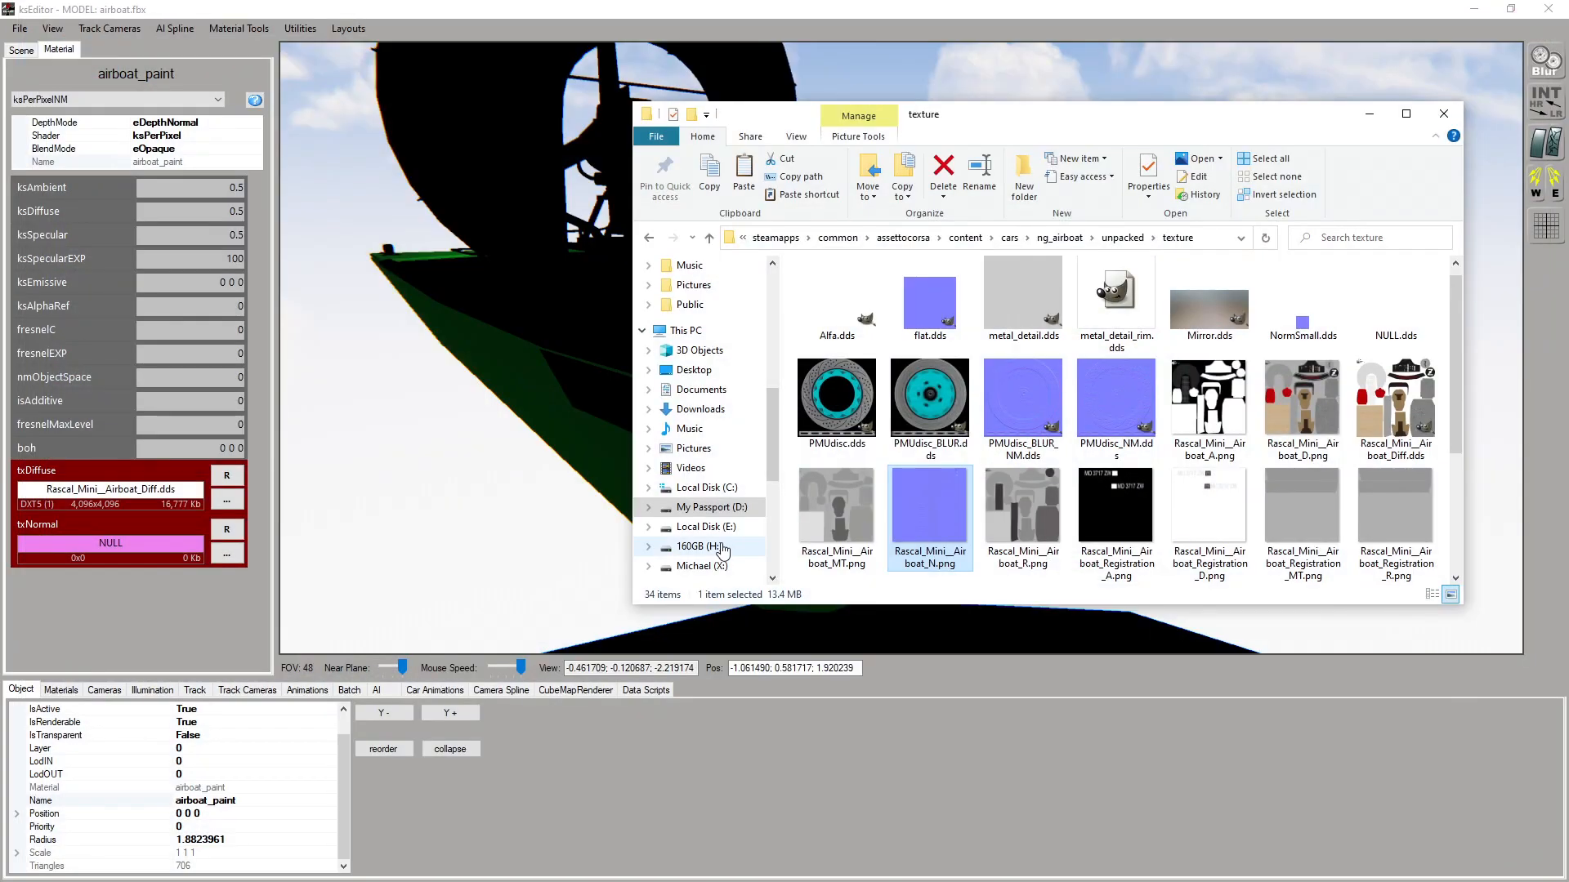
Return to ksEditor, load Rascal_Mini__Airboat_N.png as airboat_paint's txNormal texture, and check the bow
{"action": "left_click", "coordinate": [137, 643]}
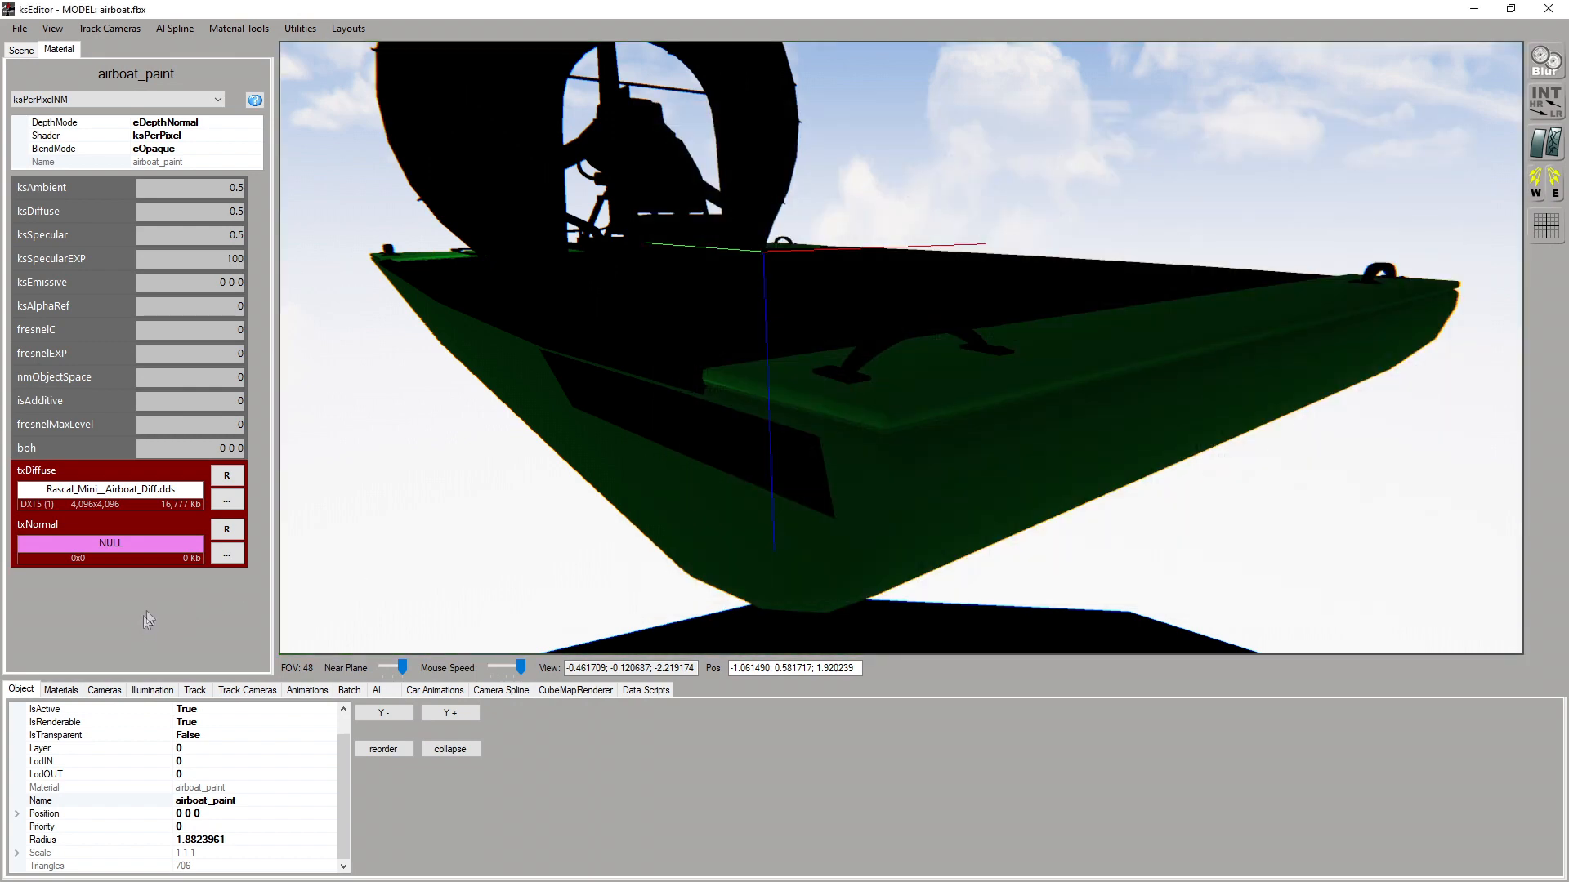
{"action": "left_click", "coordinate": [236, 555]}
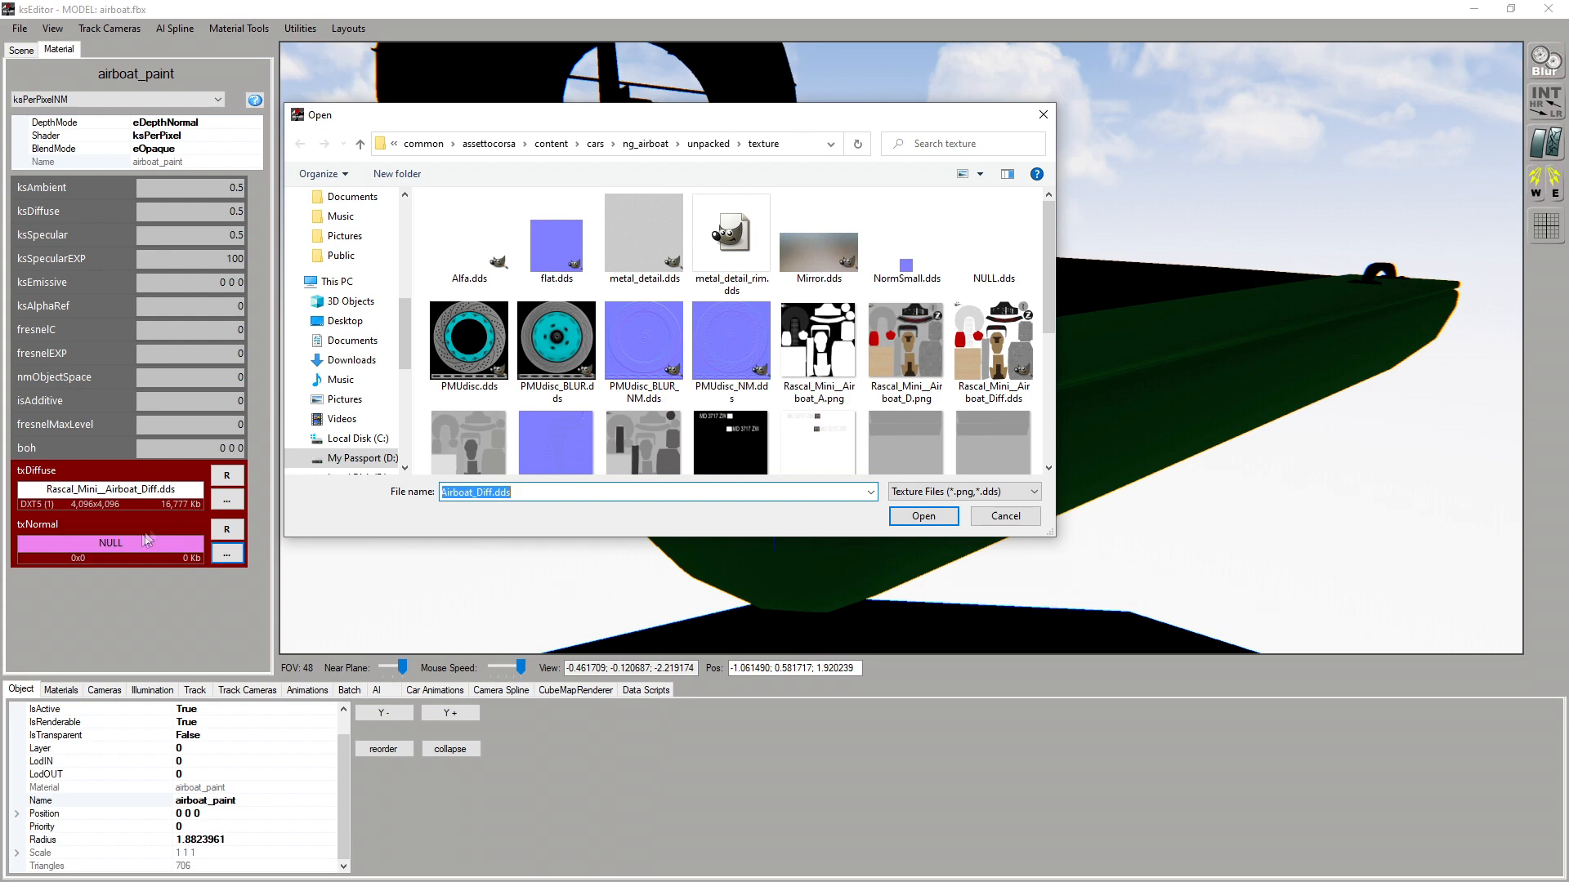
{"action": "scroll", "coordinate": [584, 326], "scroll_direction": "down", "scroll_amount": 2}
{"action": "left_click", "coordinate": [585, 313]}
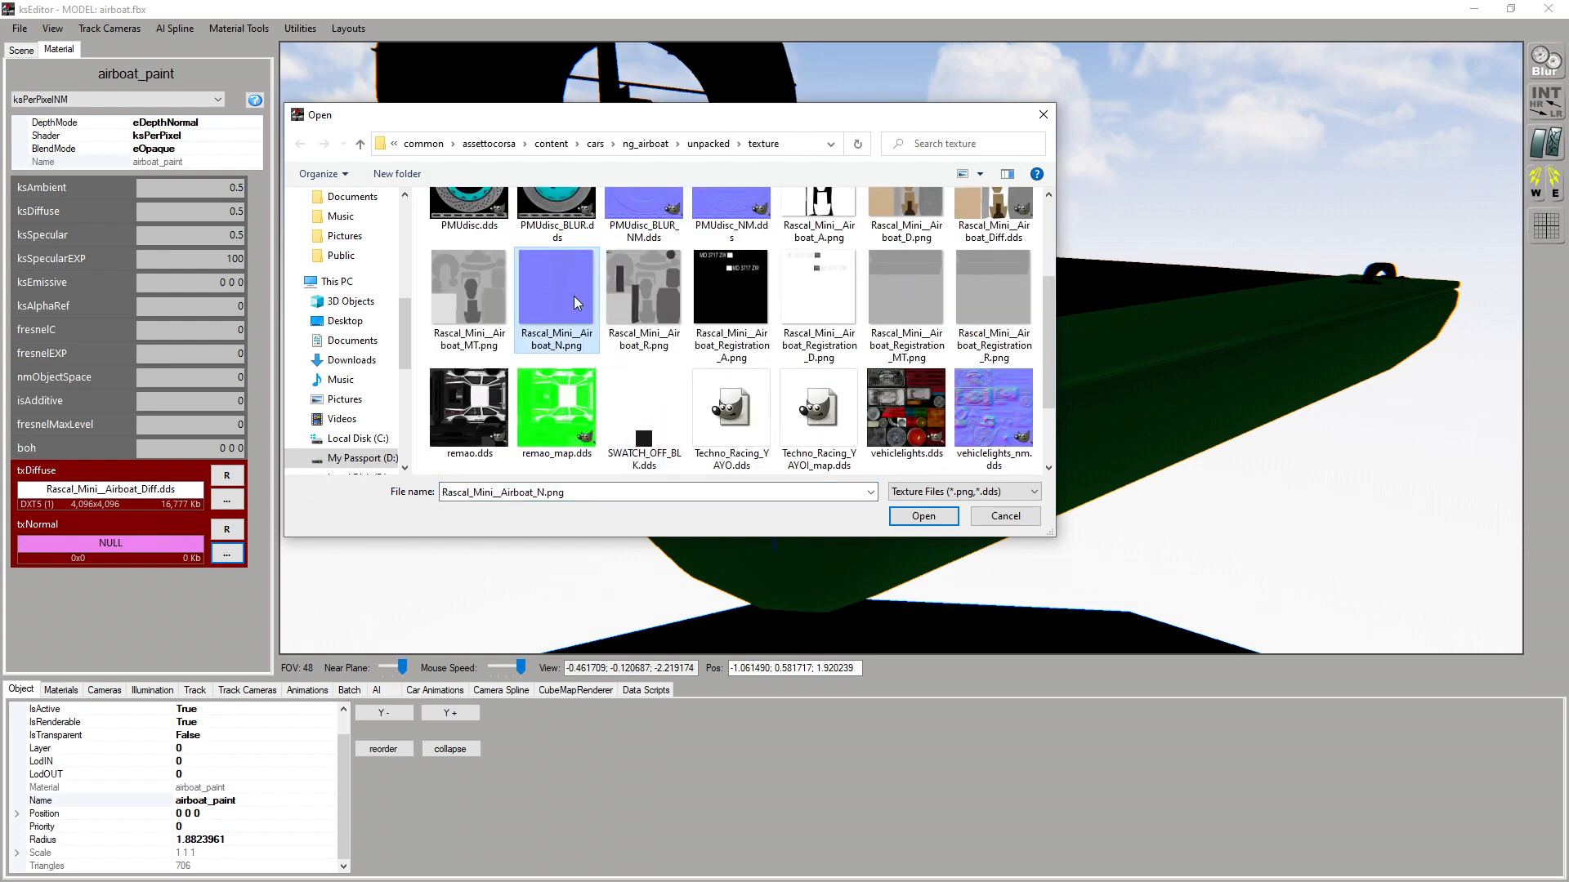
{"action": "double_click", "coordinate": [574, 296]}
{"action": "scroll", "coordinate": [781, 487], "scroll_direction": "up", "scroll_amount": 3}
{"action": "scroll", "coordinate": [781, 488], "scroll_direction": "down", "scroll_amount": 2}
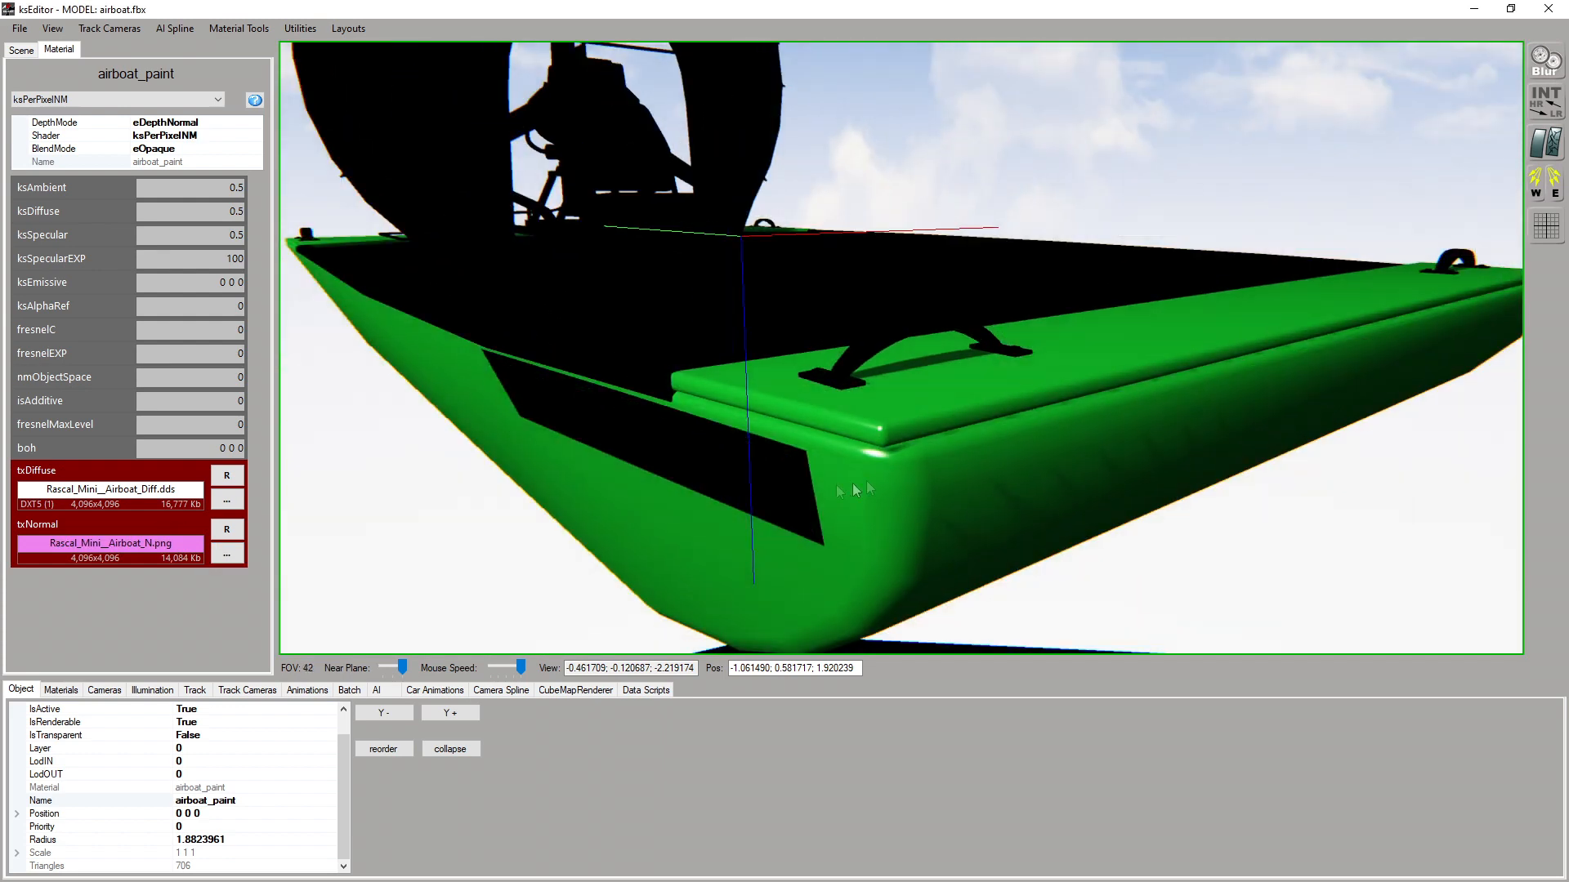
{"action": "scroll", "coordinate": [872, 472], "scroll_direction": "down", "scroll_amount": 1}
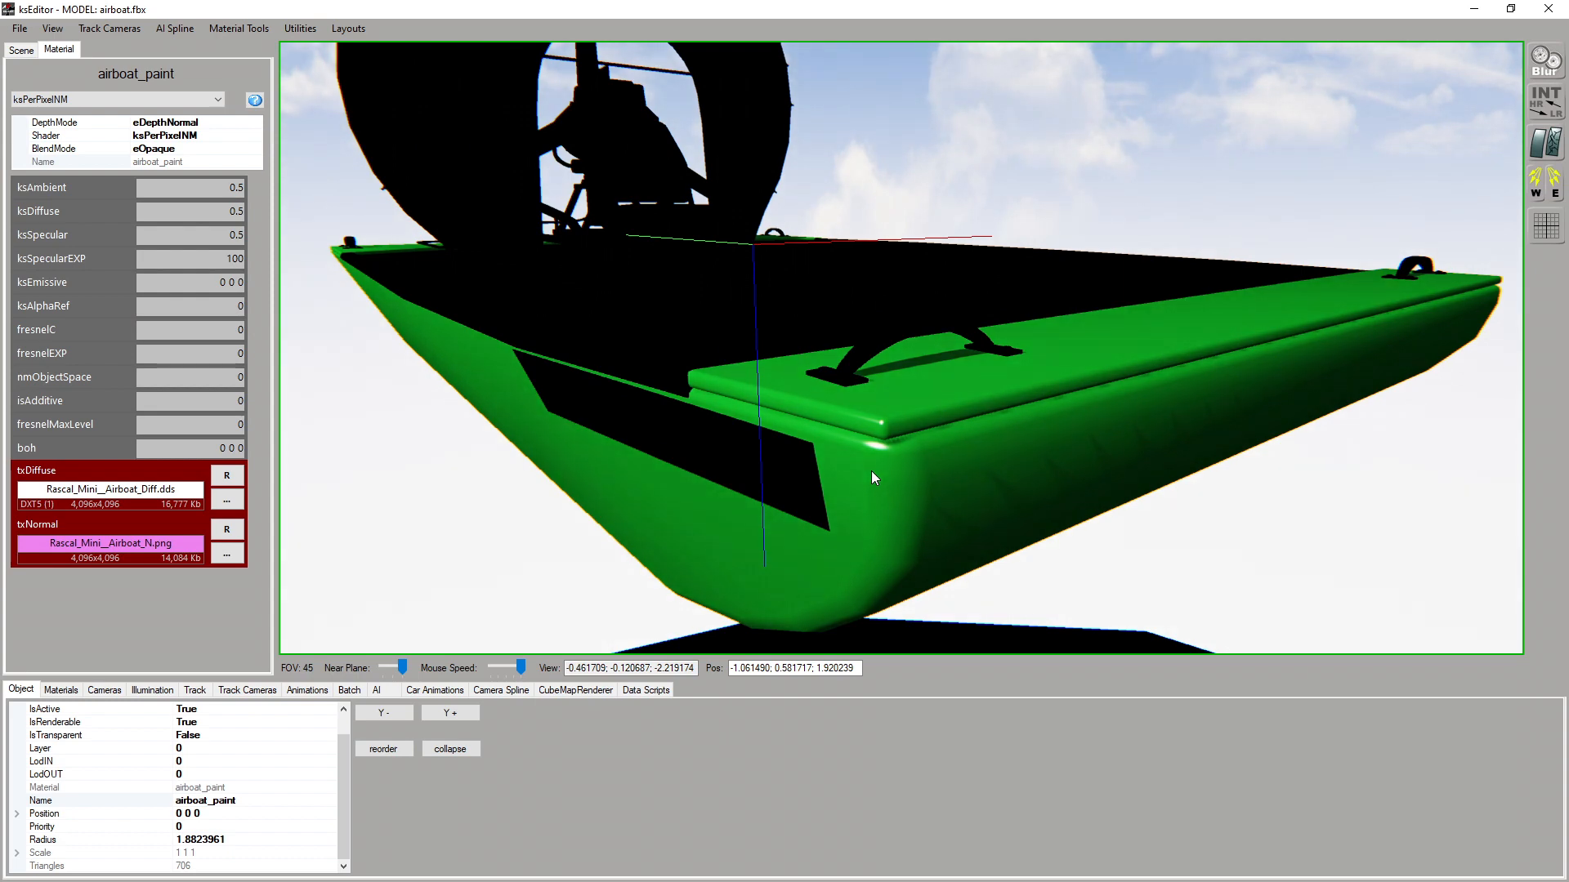
Select the wood mesh on the airboat and load Rascal_Mini__Airboat_Diff.dds as its txDiffuse texture
{"action": "left_click_drag", "start_coordinate": [871, 470], "coordinate": [907, 561]}
{"action": "left_click", "coordinate": [886, 489]}
{"action": "left_click", "coordinate": [882, 537]}
{"action": "left_click", "coordinate": [229, 357]}
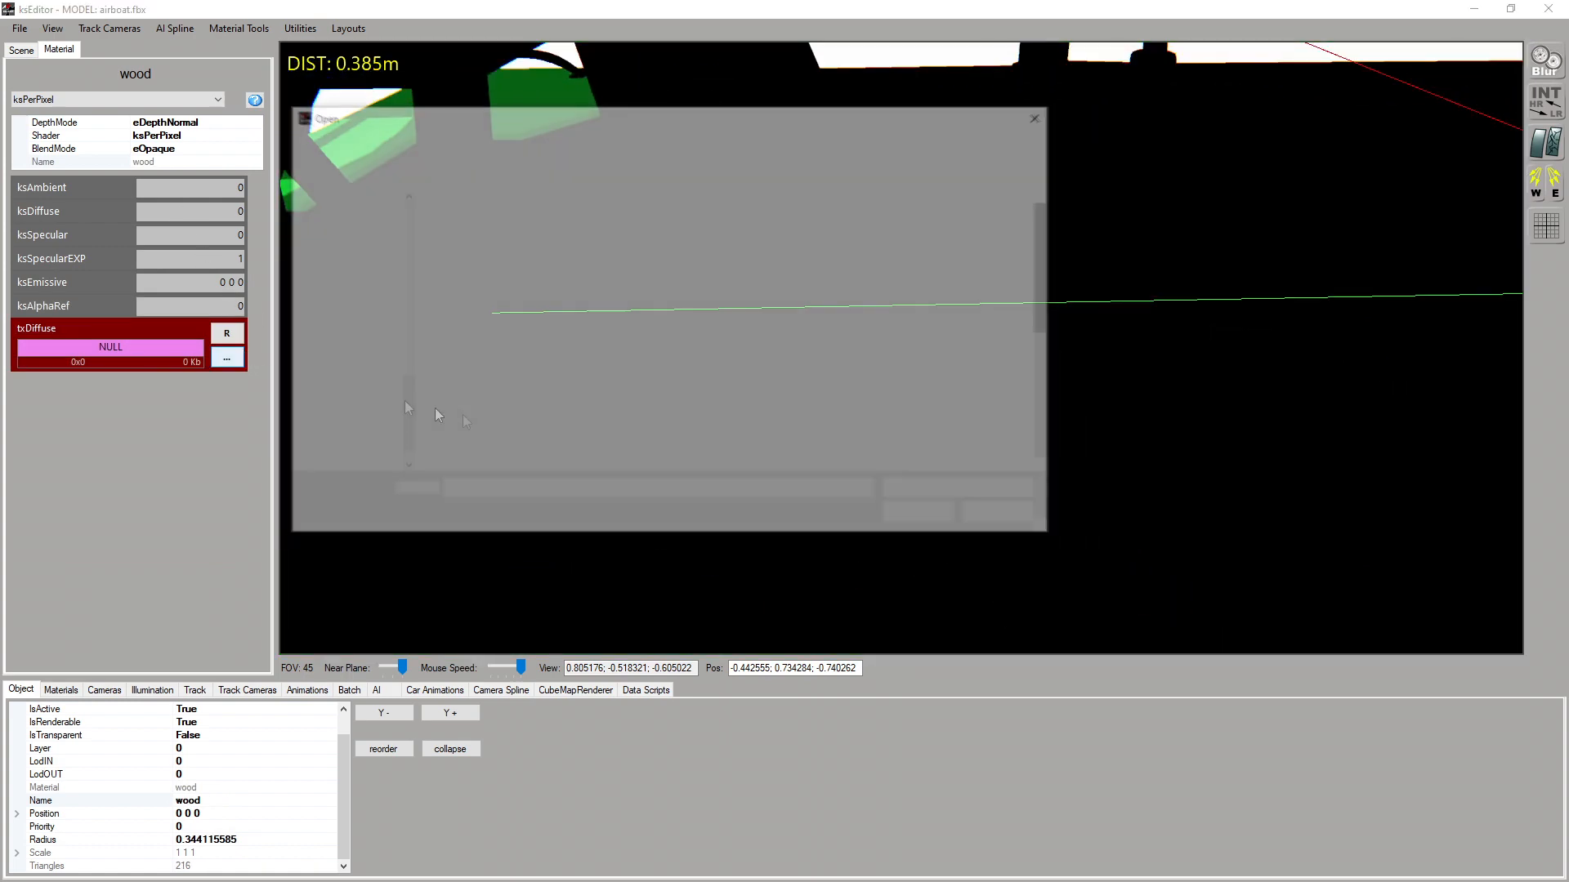
{"action": "scroll", "coordinate": [575, 419], "scroll_direction": "down", "scroll_amount": 3}
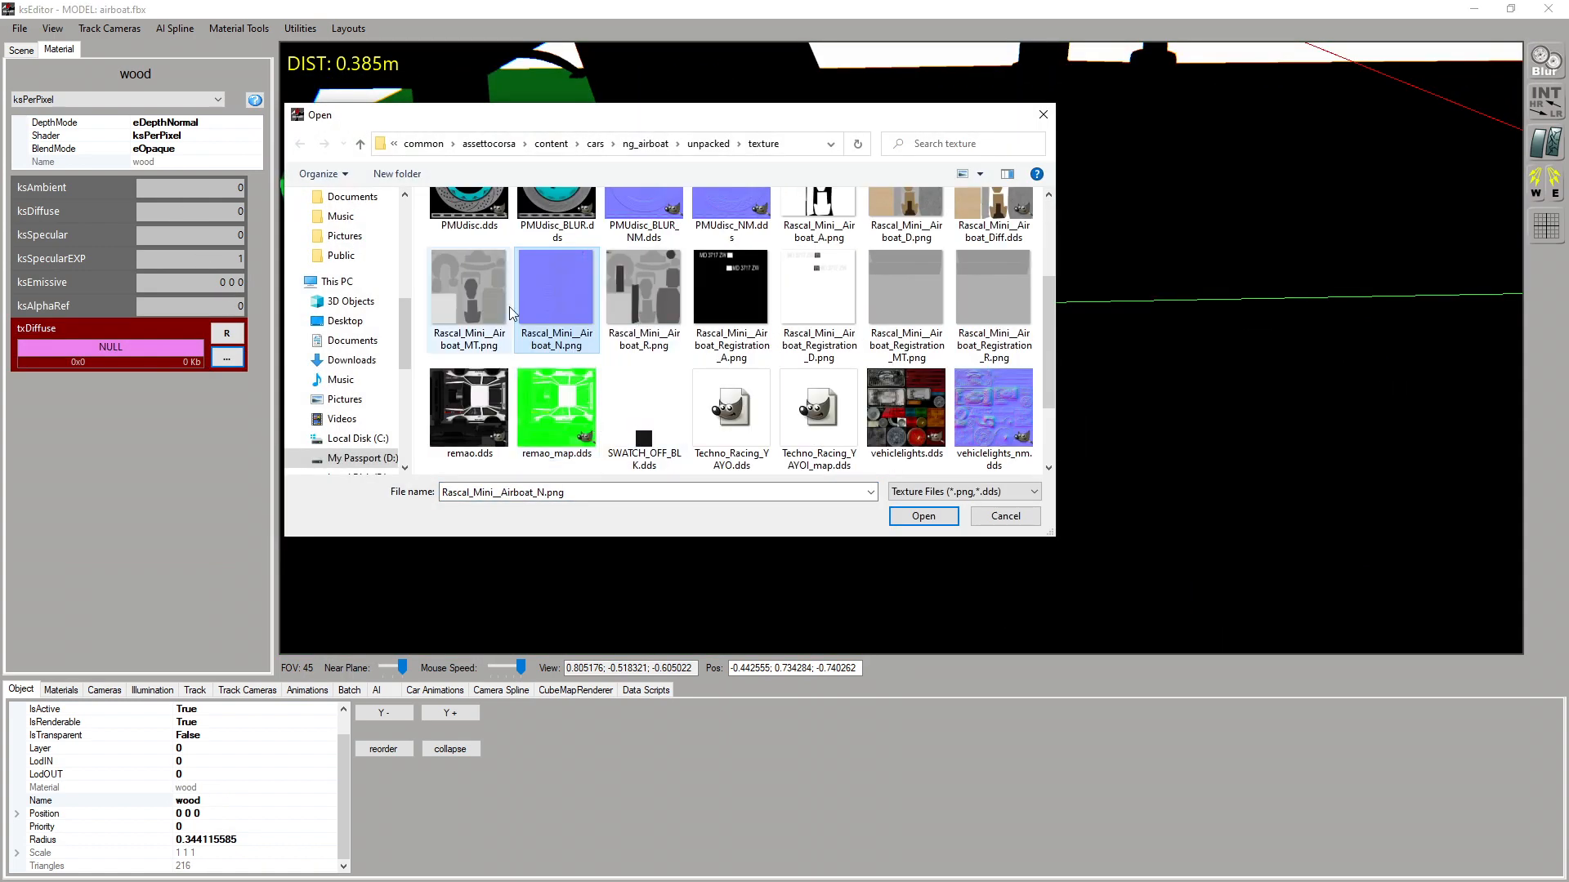
{"action": "double_click", "coordinate": [993, 214]}
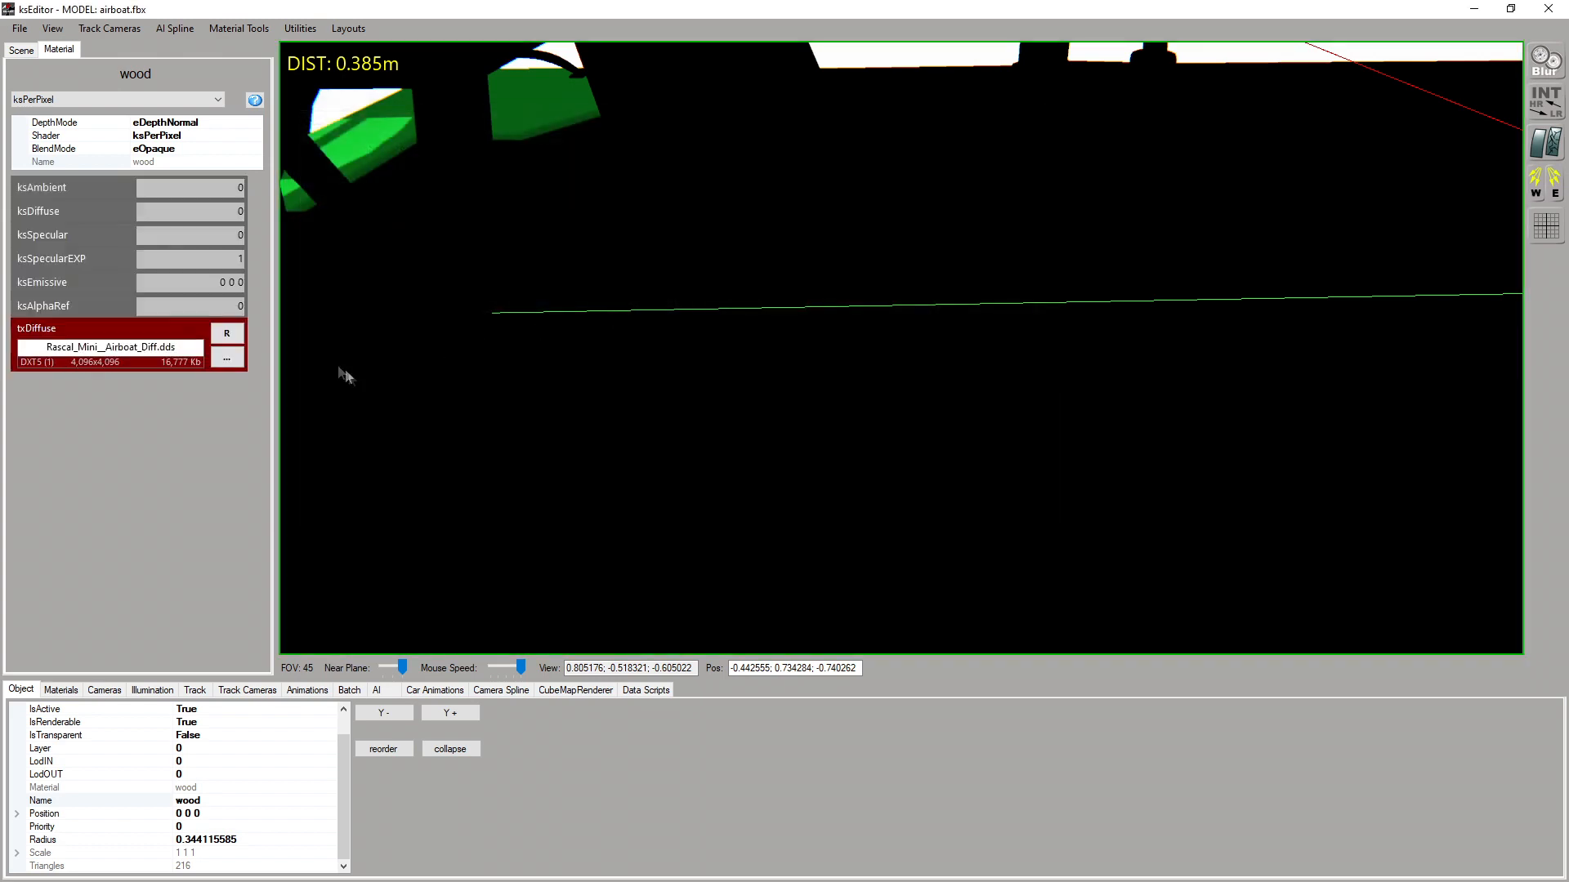
Switch the wood material's shader to ksPerPixelNM and load Rascal_Mini__Airboat_N.png as its txNormal texture
{"action": "left_click", "coordinate": [144, 99]}
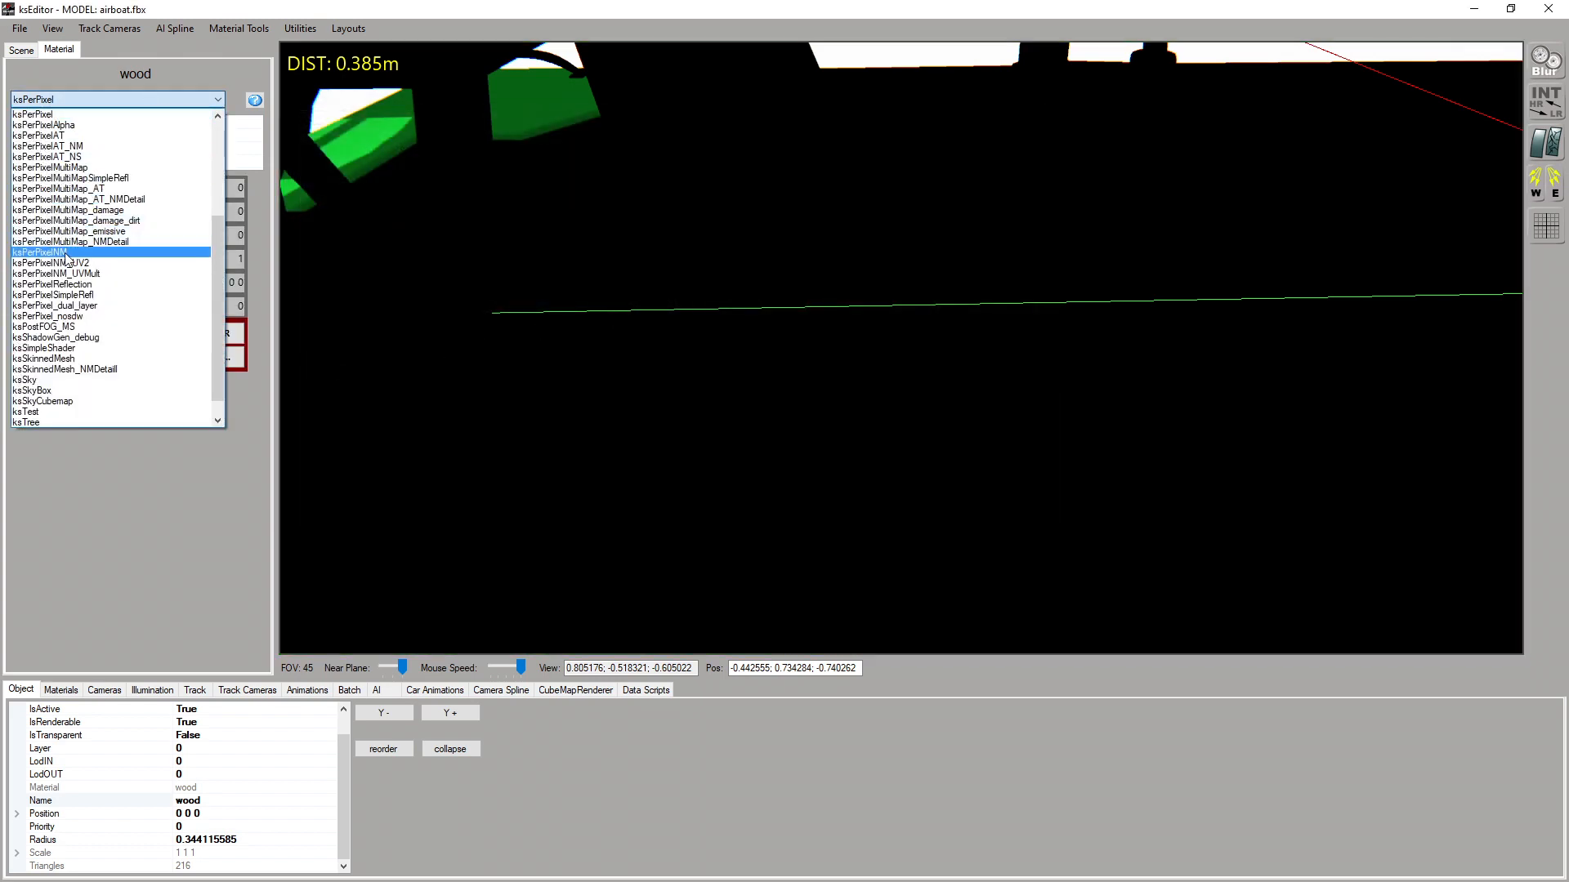
{"action": "left_click", "coordinate": [66, 253]}
{"action": "left_click", "coordinate": [227, 554]}
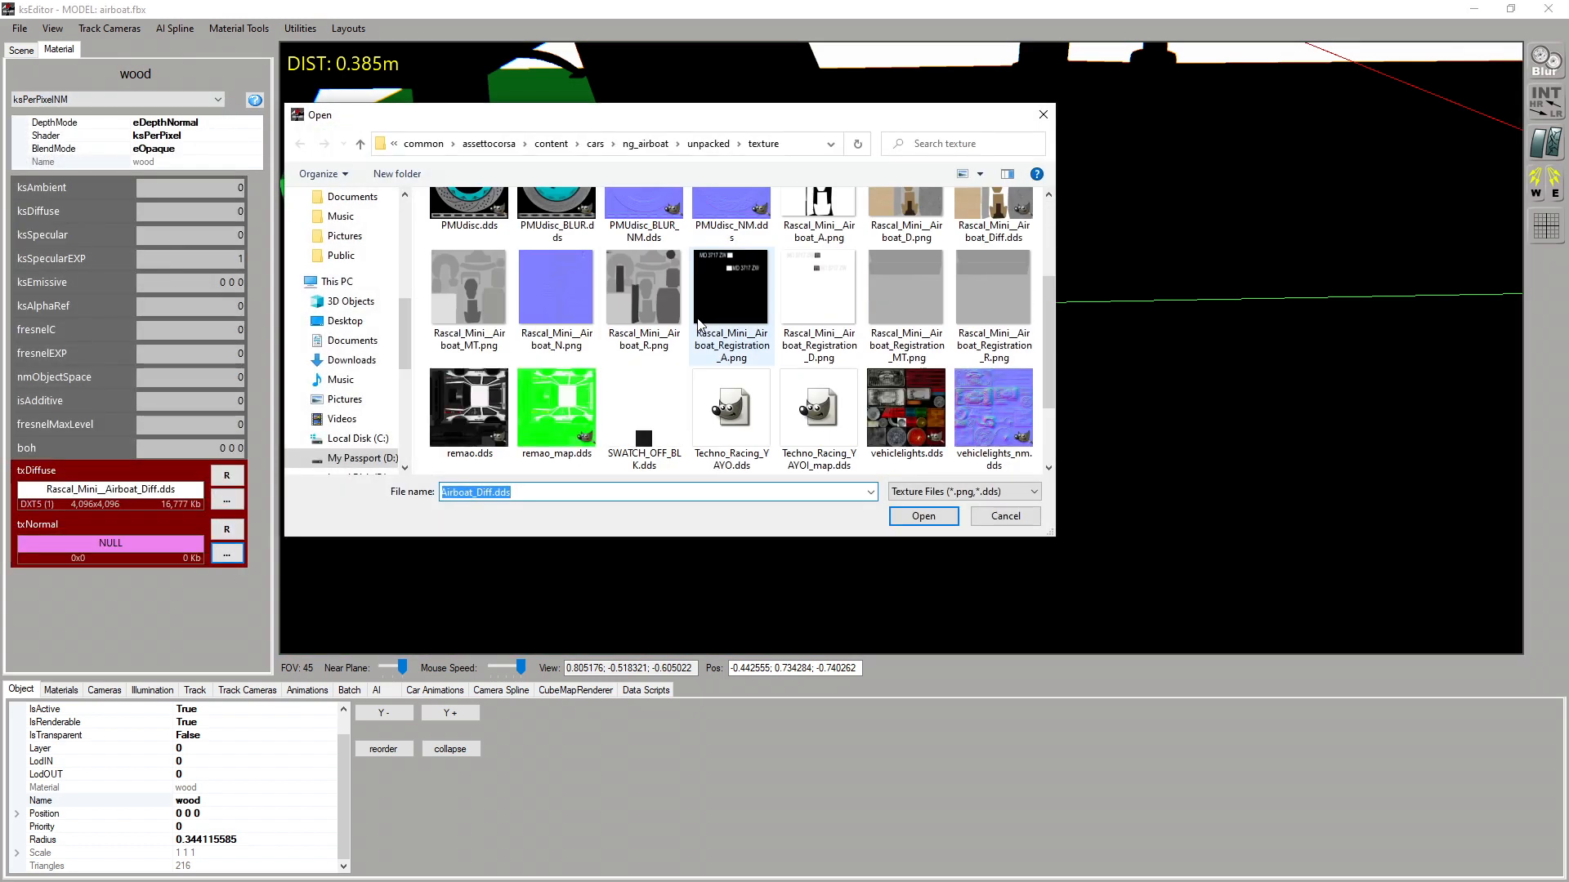
{"action": "scroll", "coordinate": [698, 324], "scroll_direction": "down", "scroll_amount": 2}
{"action": "scroll", "coordinate": [711, 343], "scroll_direction": "up", "scroll_amount": 5}
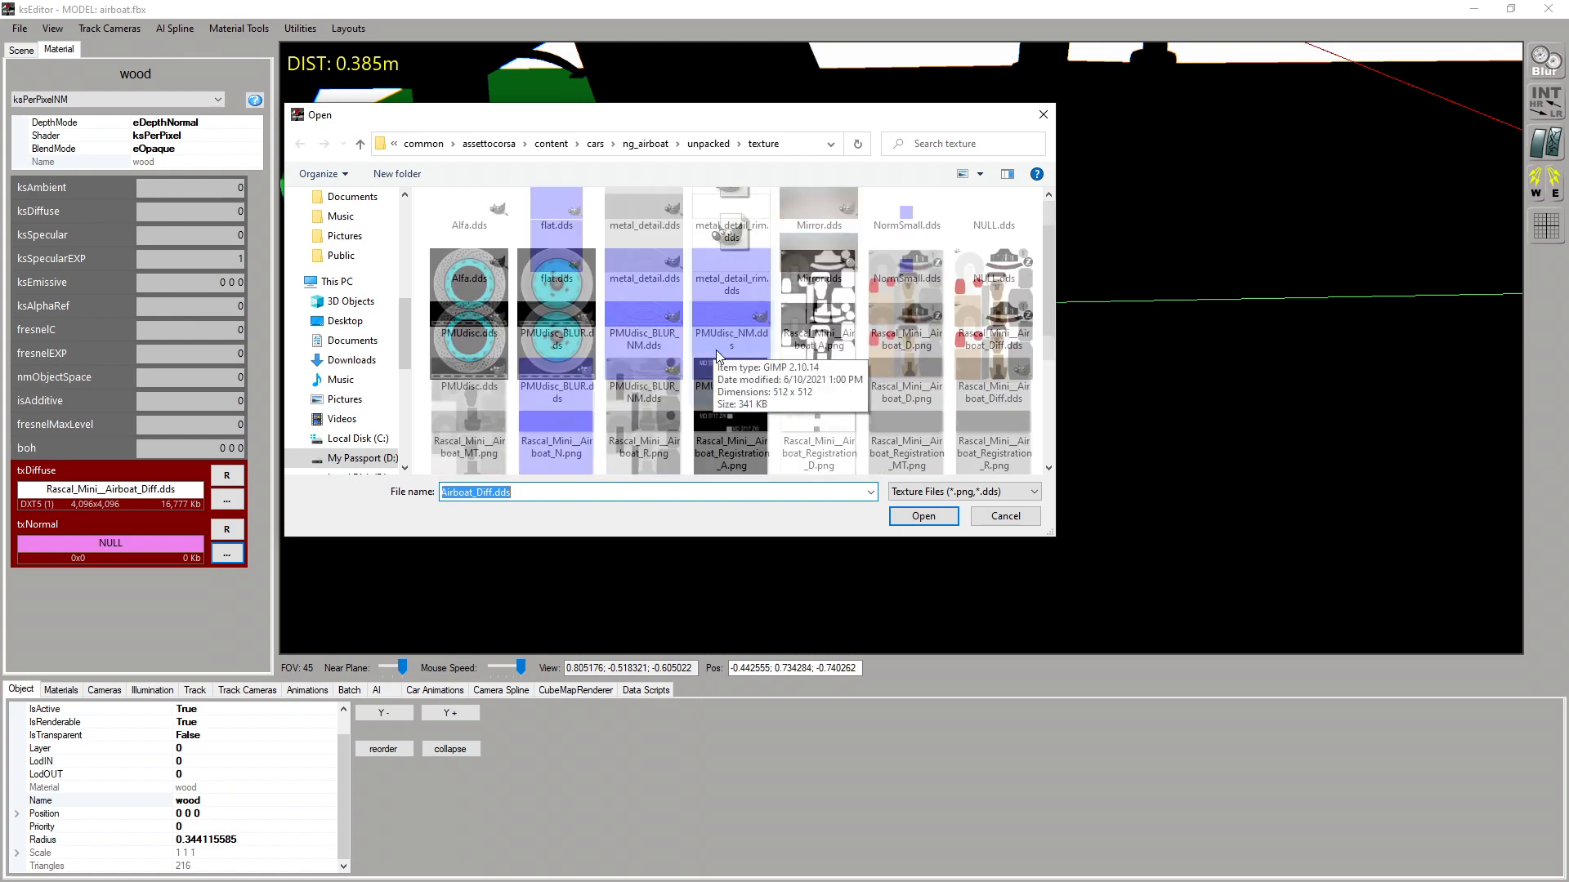
{"action": "scroll", "coordinate": [717, 357], "scroll_direction": "down", "scroll_amount": 2}
{"action": "double_click", "coordinate": [570, 341]}
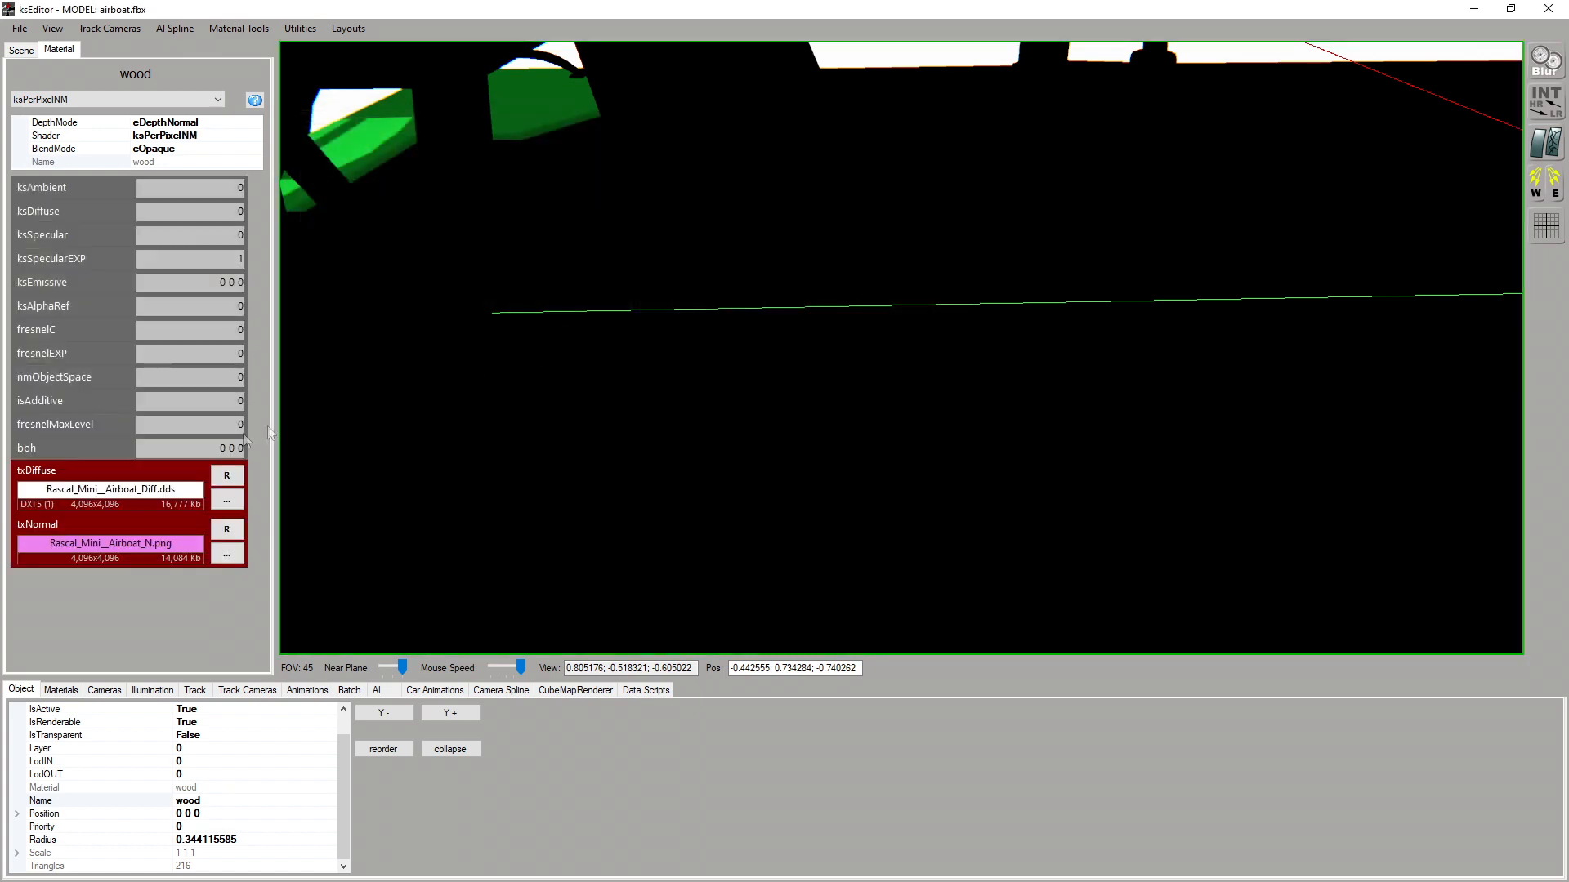
Set the wood material's ksAmbient and ksDiffuse to 0.2
{"action": "scroll", "coordinate": [557, 401], "scroll_direction": "down", "scroll_amount": 5}
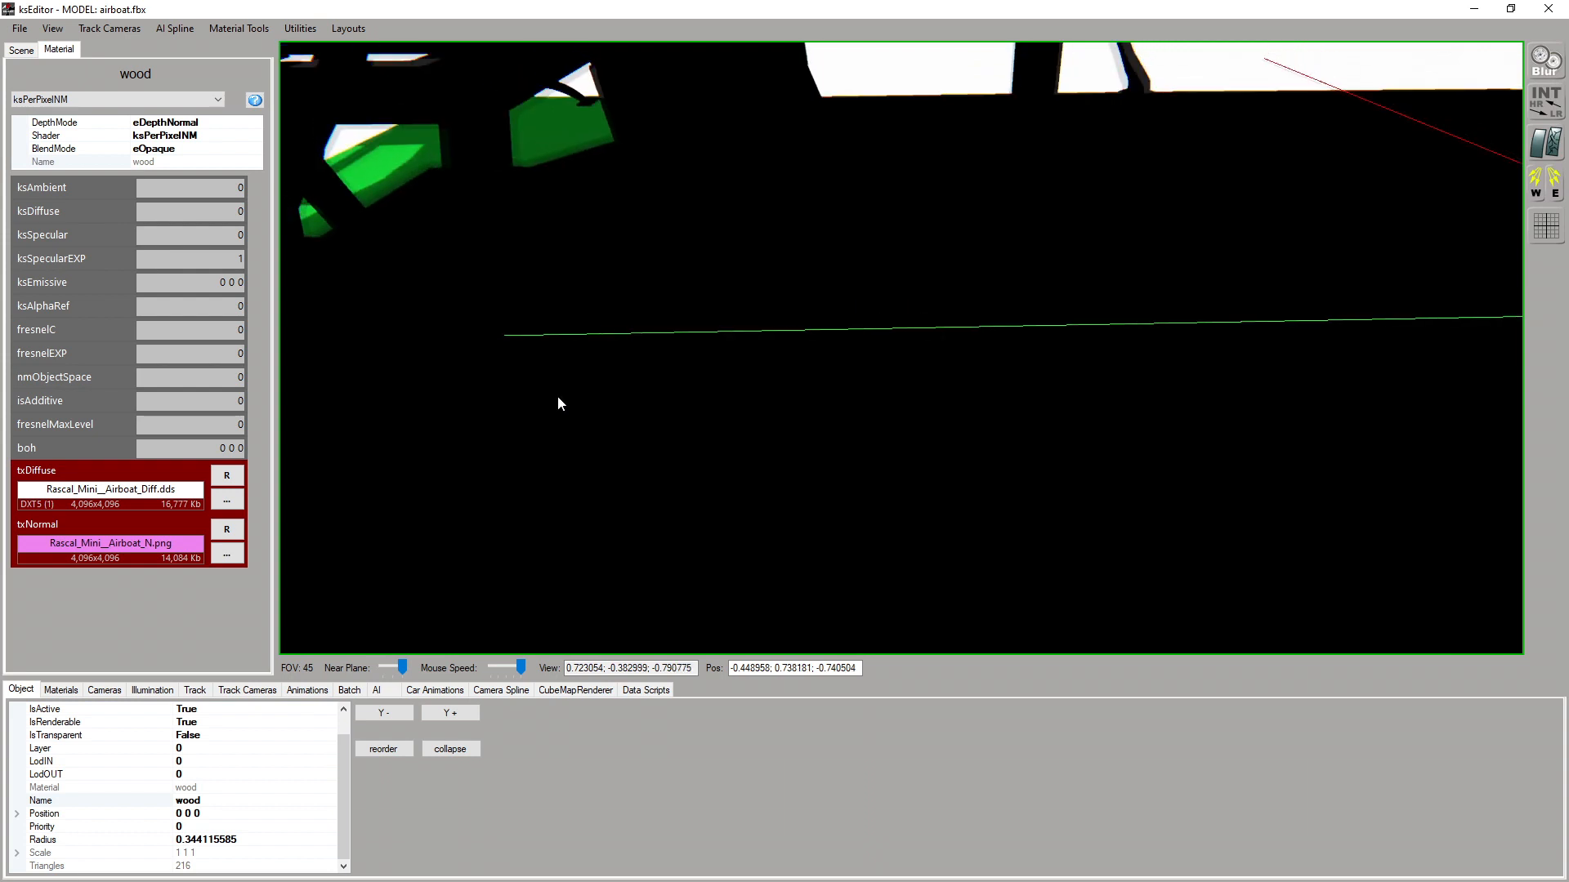
{"action": "middle_click_drag", "start_coordinate": [526, 388], "coordinate": [514, 325]}
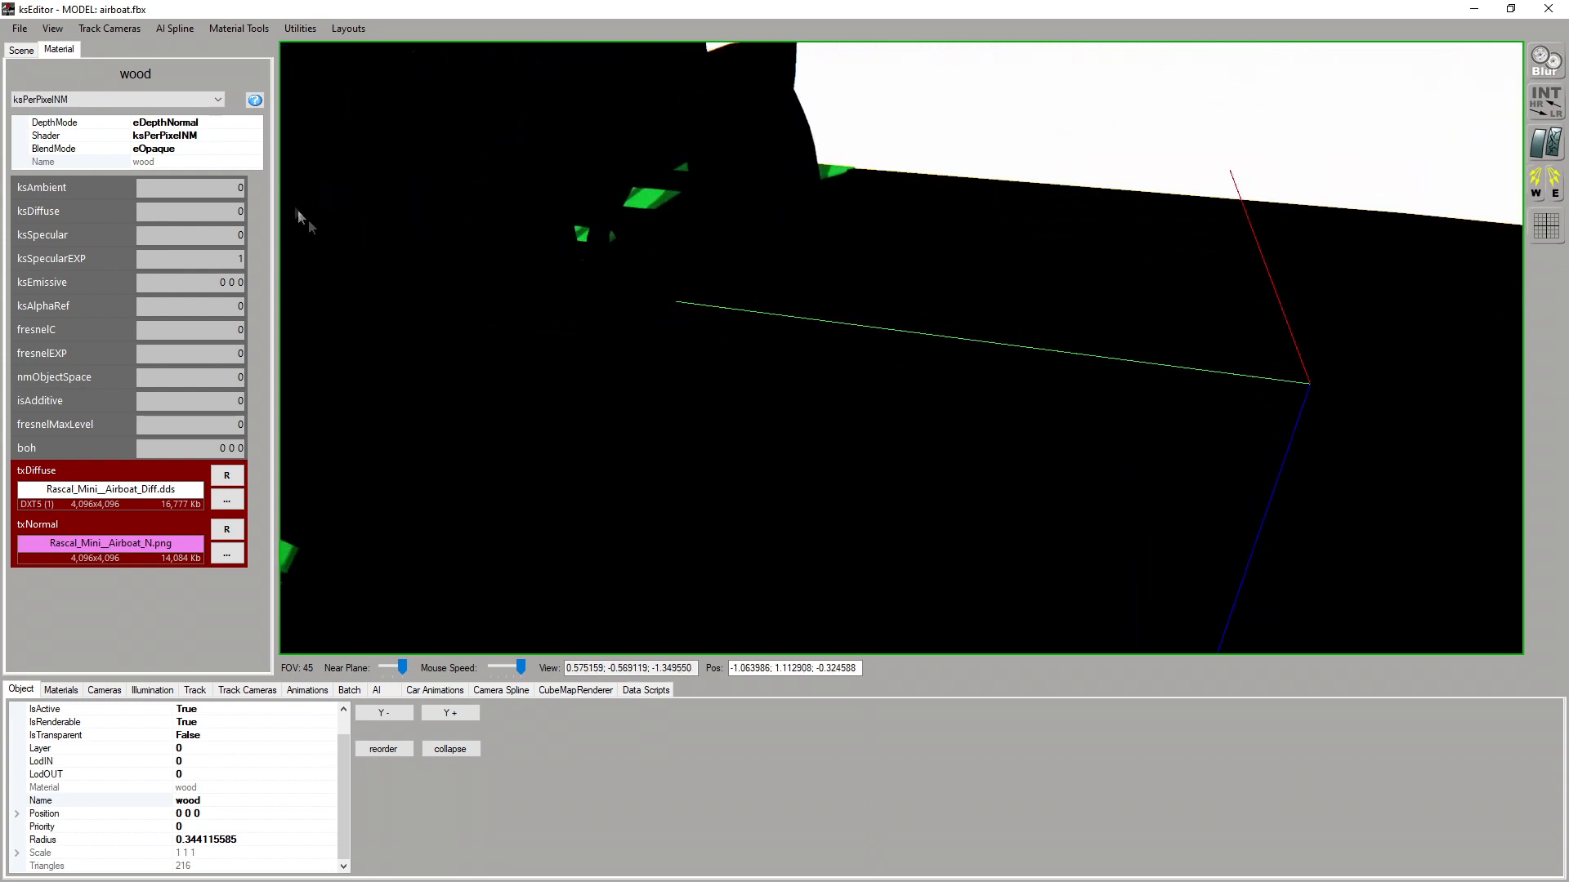
{"action": "left_click", "coordinate": [242, 187]}
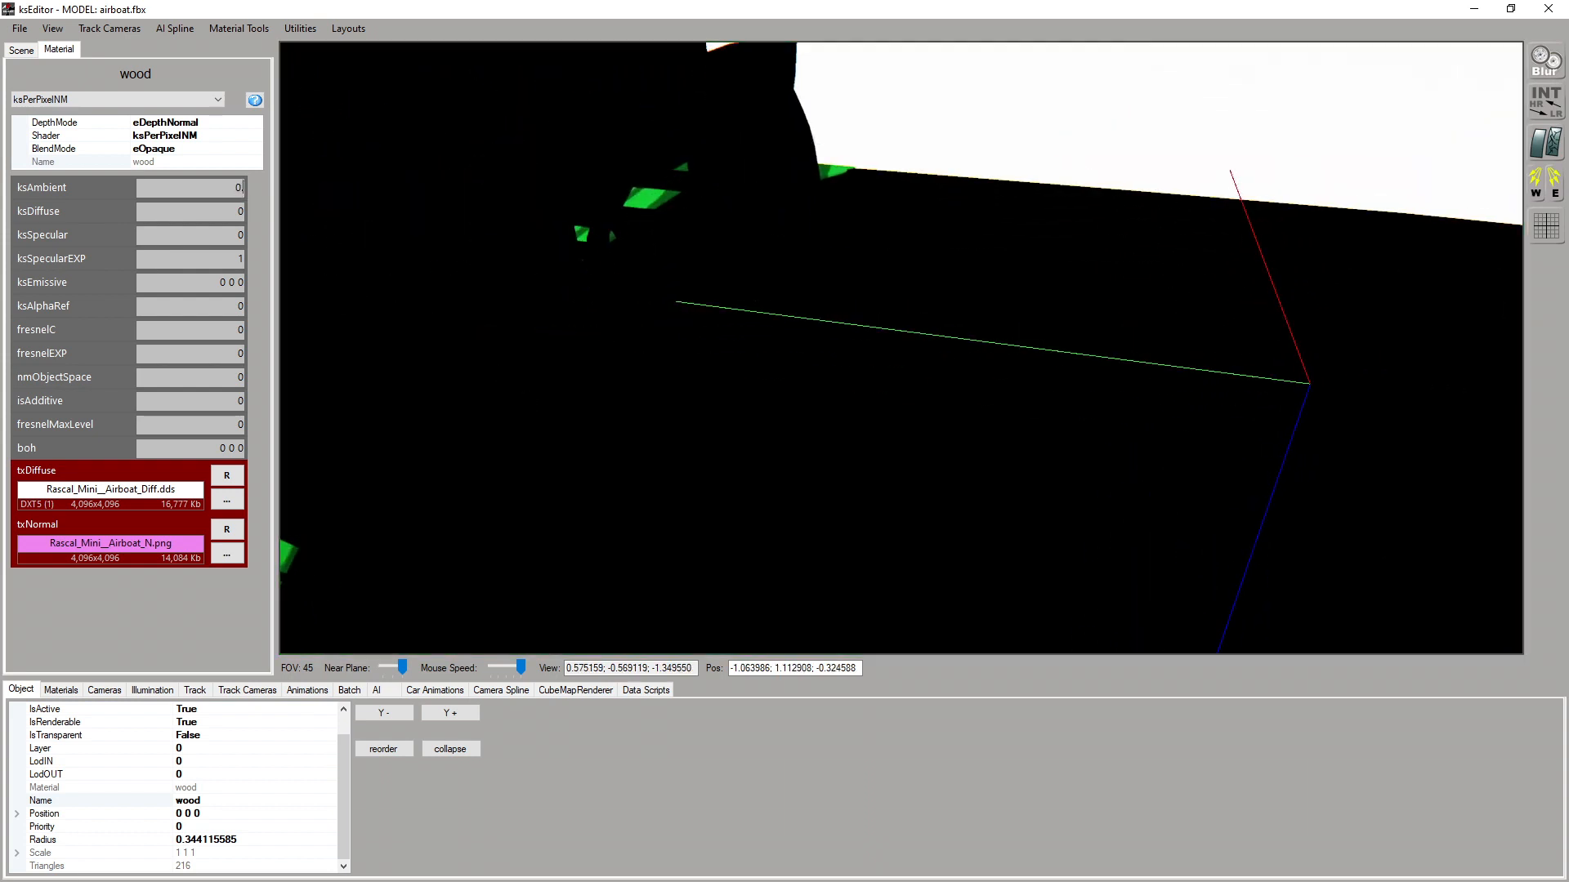
{"action": "type", "text": ".2"}
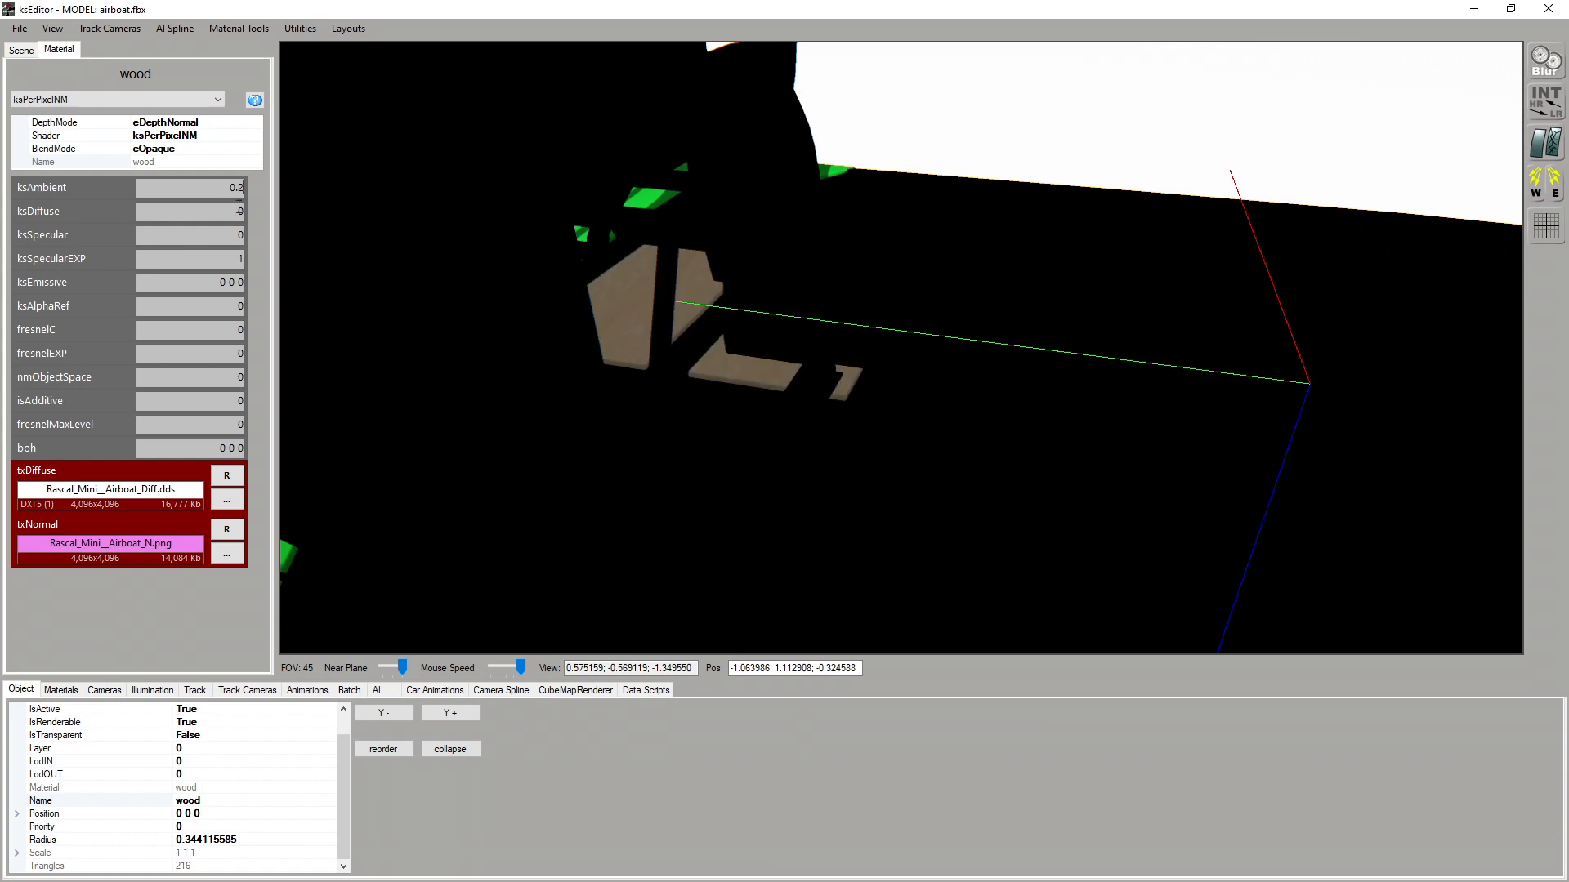
{"action": "left_click", "coordinate": [242, 211]}
{"action": "type", "text": ".2"}
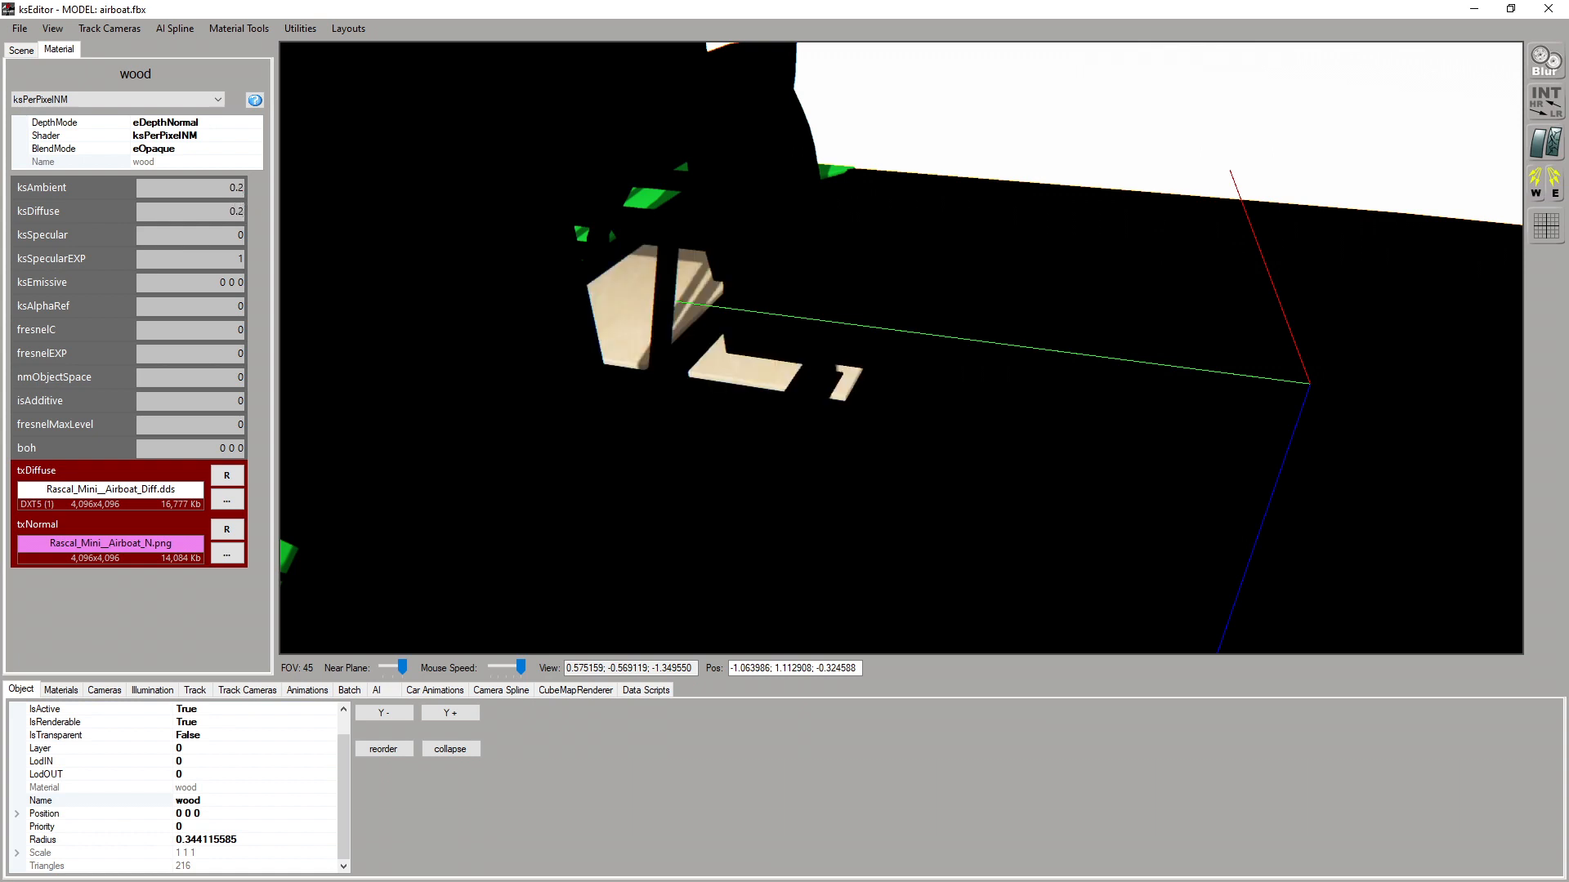
Set the wood material's ksSpecular to 0.5 and its ksSpecularEXP to 25
{"action": "double_click", "coordinate": [241, 236]}
{"action": "type", "text": "0.5"}
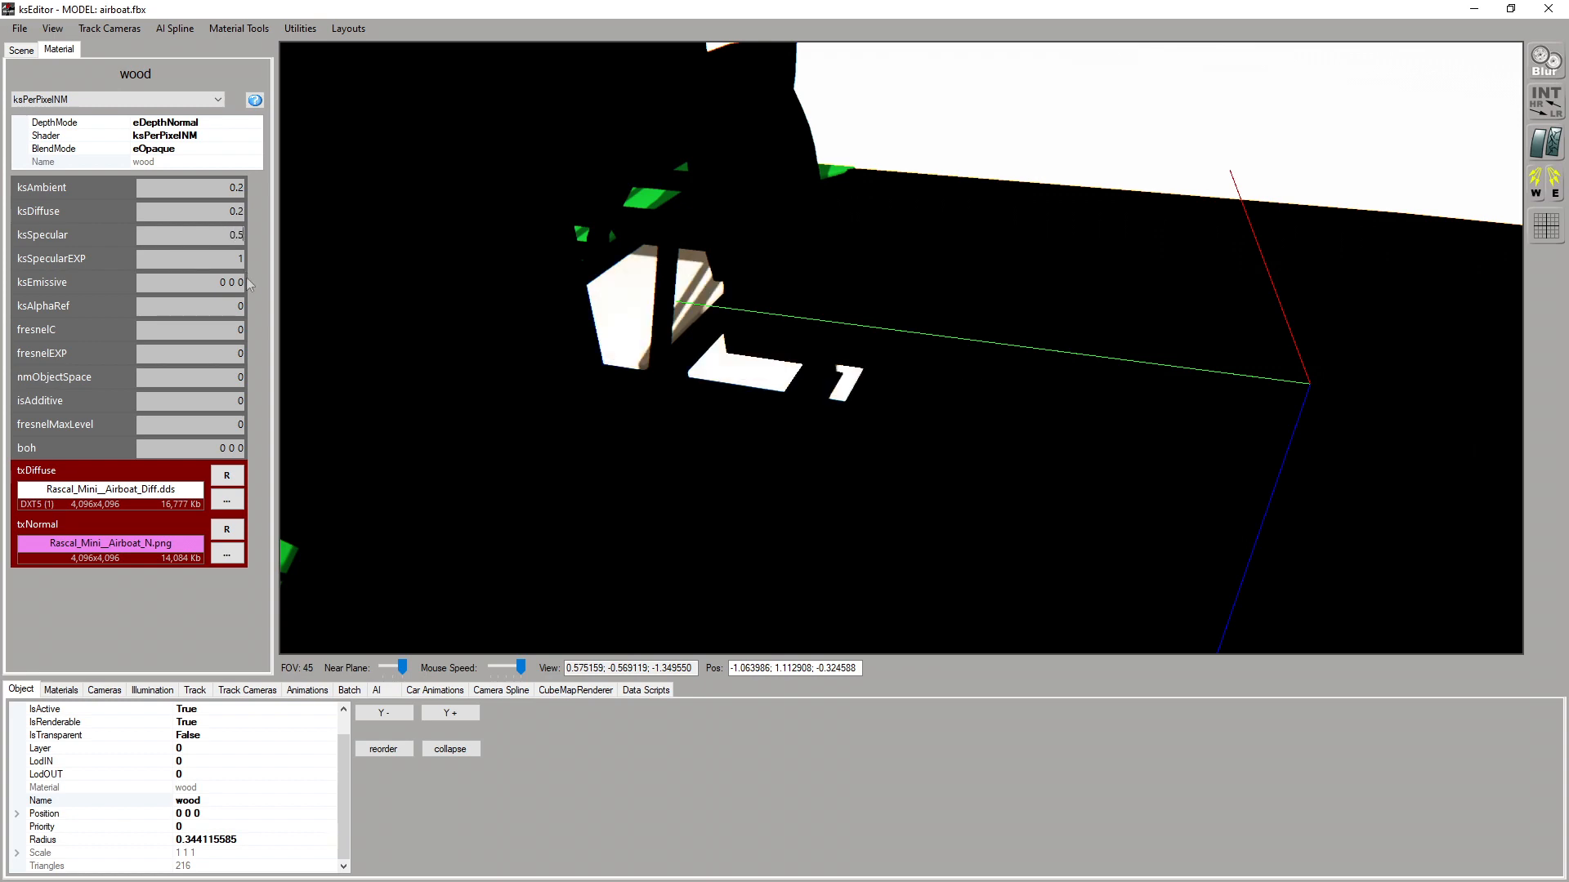
{"action": "double_click", "coordinate": [238, 259]}
{"action": "type", "text": "25"}
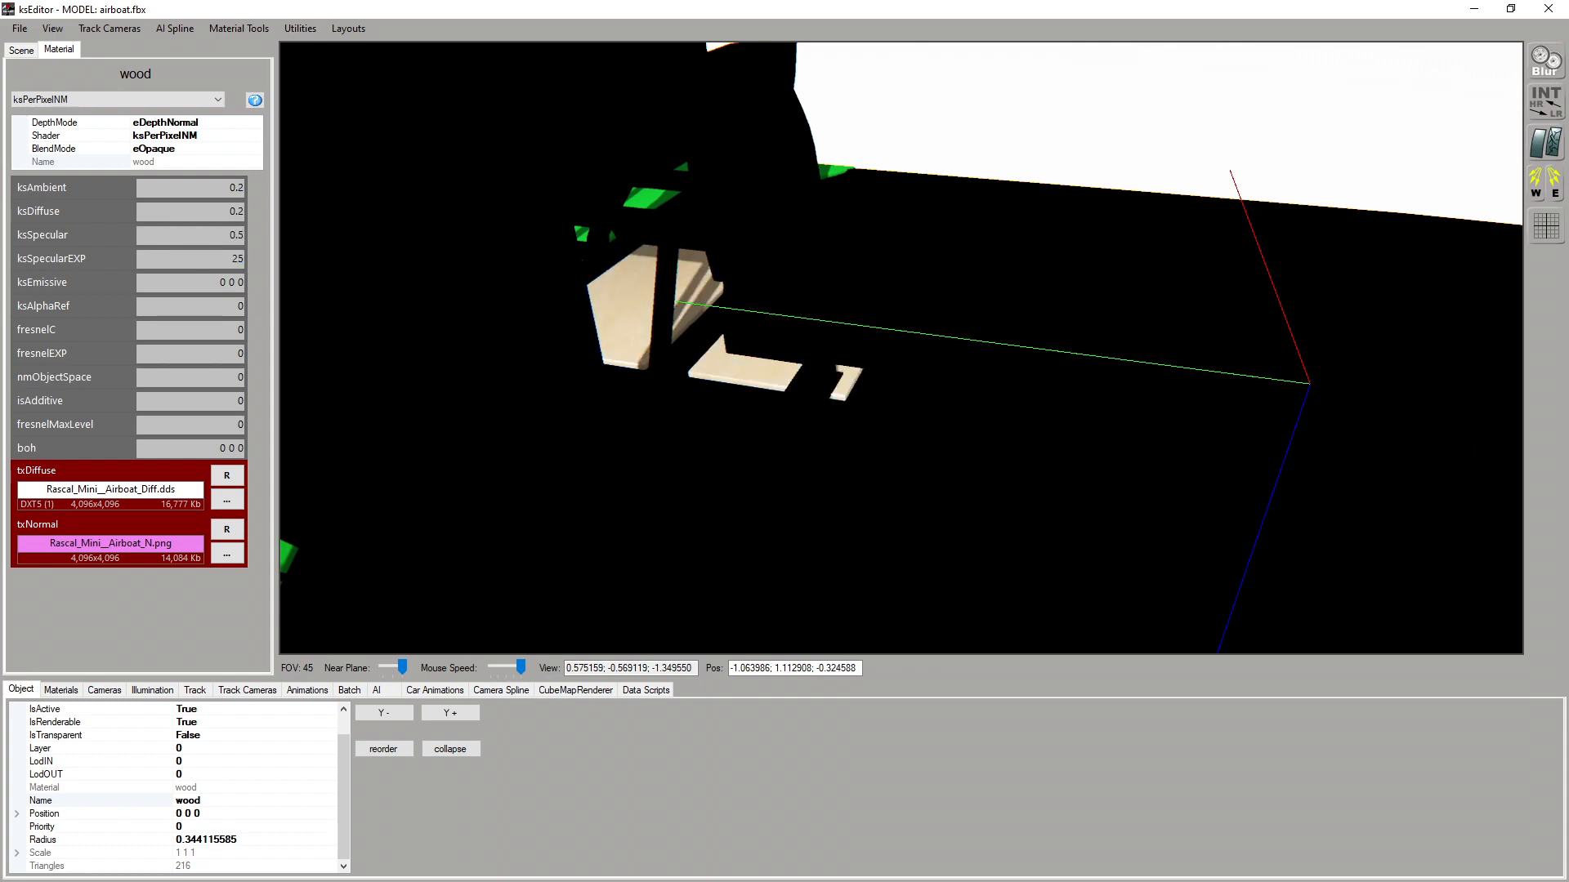
Examine how the wood parts of the airboat catch the light from different distances and angles
{"action": "scroll", "coordinate": [712, 278], "scroll_direction": "up", "scroll_amount": 5}
{"action": "key", "text": "w"}
{"action": "scroll", "coordinate": [730, 405], "scroll_direction": "down", "scroll_amount": 3}
{"action": "right_click_drag", "start_coordinate": [776, 387], "coordinate": [853, 423]}
{"action": "scroll", "coordinate": [882, 400], "scroll_direction": "up", "scroll_amount": 6}
{"action": "scroll", "coordinate": [885, 380], "scroll_direction": "down", "scroll_amount": 5}
{"action": "scroll", "coordinate": [938, 360], "scroll_direction": "up", "scroll_amount": 5}
{"action": "scroll", "coordinate": [923, 362], "scroll_direction": "down", "scroll_amount": 4}
{"action": "scroll", "coordinate": [963, 360], "scroll_direction": "up", "scroll_amount": 5}
{"action": "scroll", "coordinate": [962, 361], "scroll_direction": "down", "scroll_amount": 5}
Select the green airboat_paint hull, try a fresnelMaxLevel of 0.1, and settle on 0.5
{"action": "left_click", "coordinate": [827, 430]}
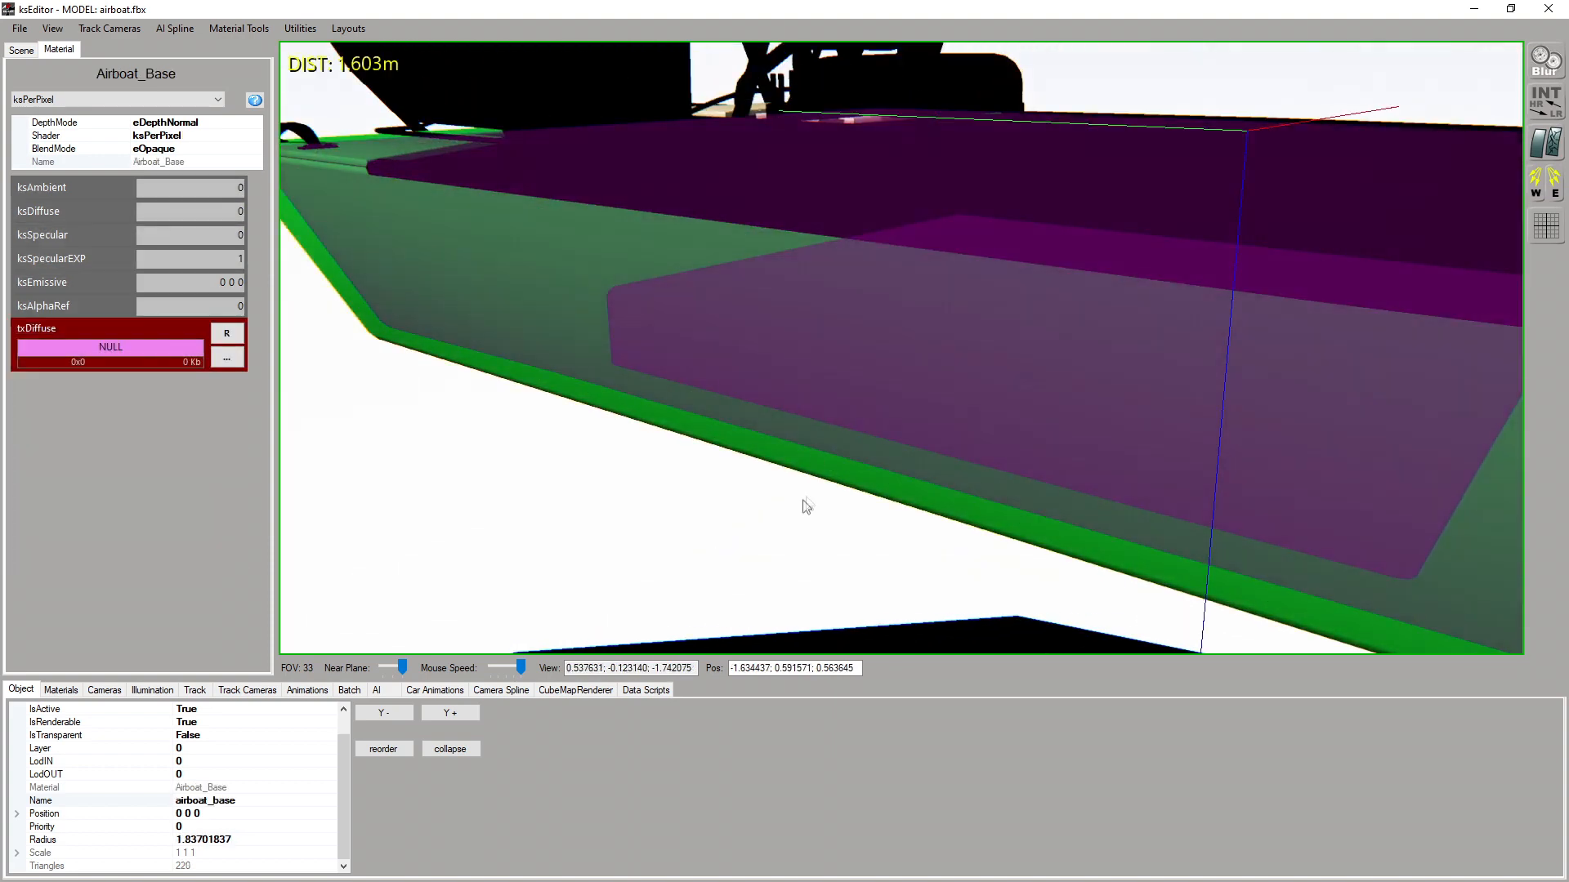
{"action": "right_click_drag", "start_coordinate": [804, 503], "coordinate": [734, 468]}
{"action": "left_click", "coordinate": [733, 360]}
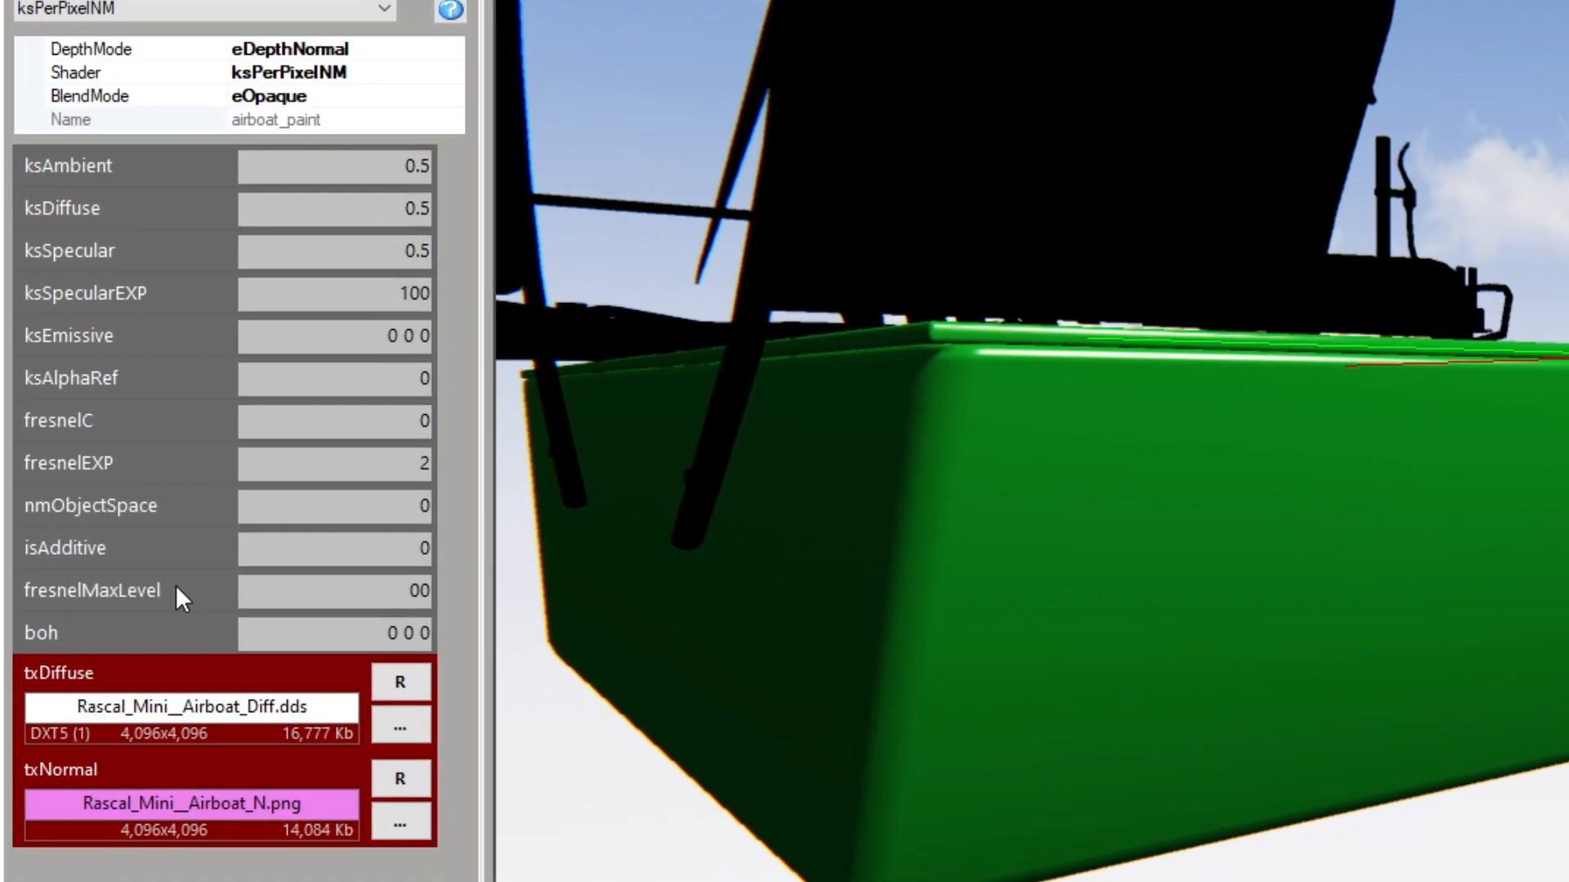
{"action": "key", "text": "BackSpace"}
{"action": "left_click", "coordinate": [434, 587]}
{"action": "type", "text": ".1"}
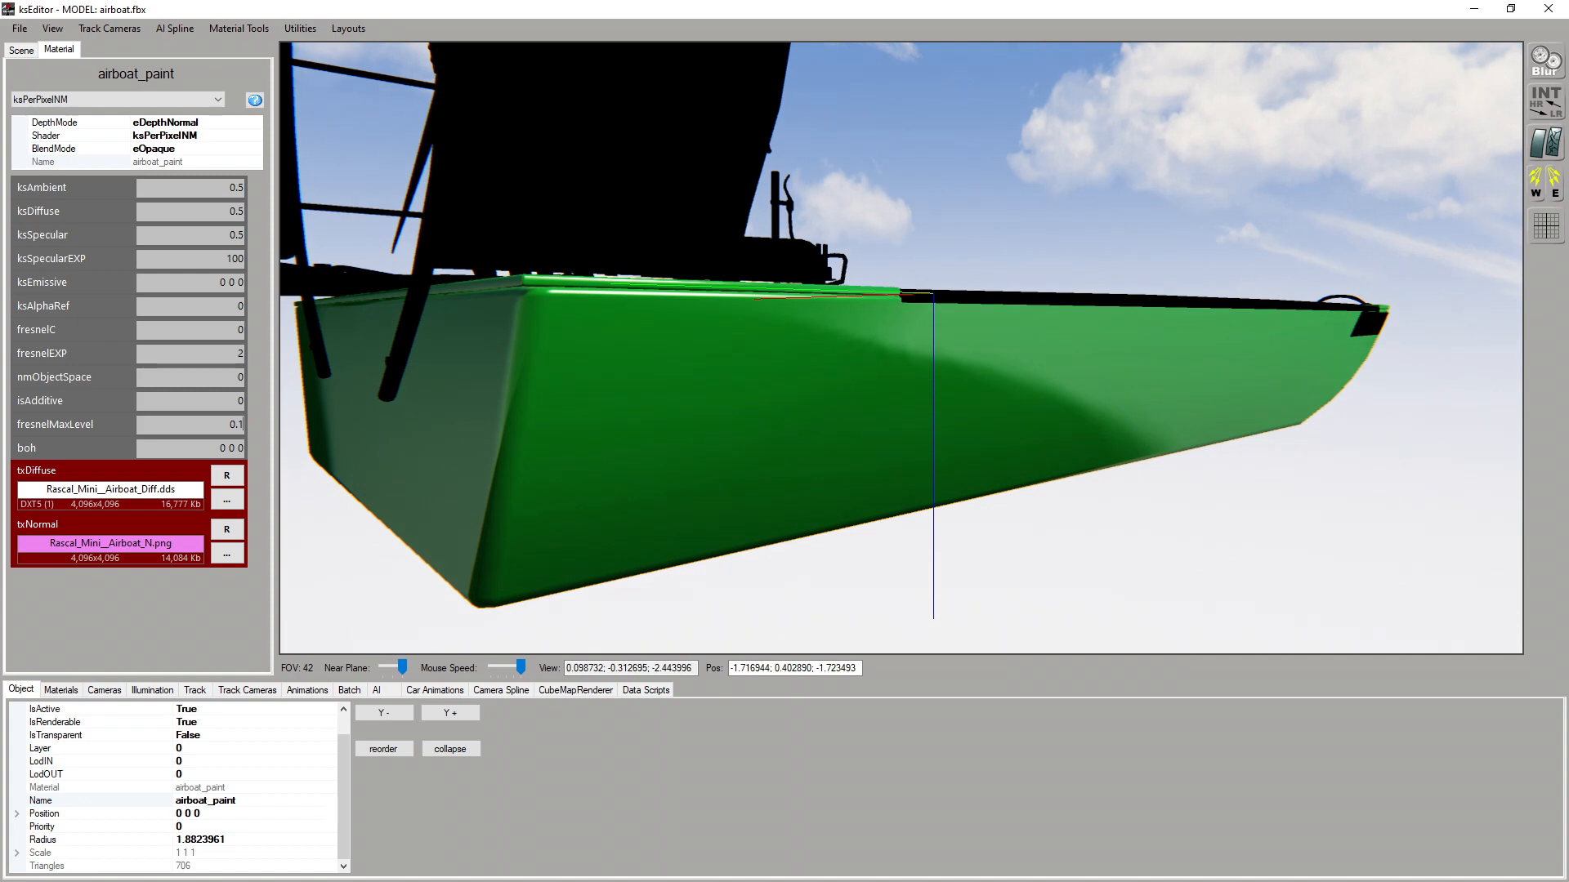
{"action": "key", "text": "BackSpace"}
{"action": "type", "text": "5"}
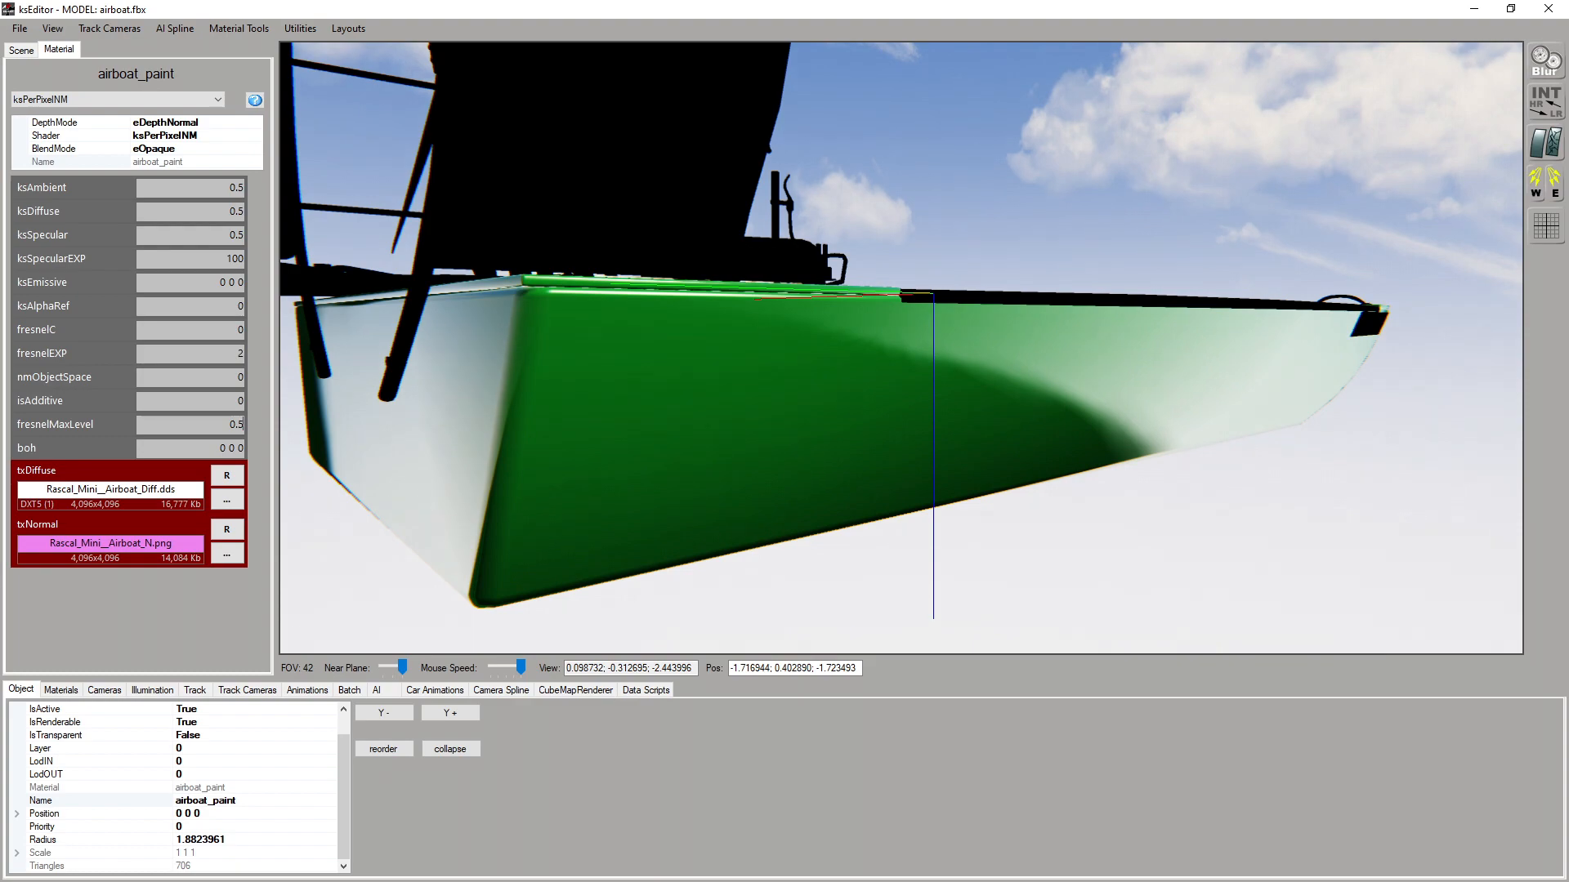
Check the hull's reflections from the side, and set airboat_paint's fresnelEXP to 3.5
{"action": "left_click_drag", "start_coordinate": [980, 375], "coordinate": [786, 365]}
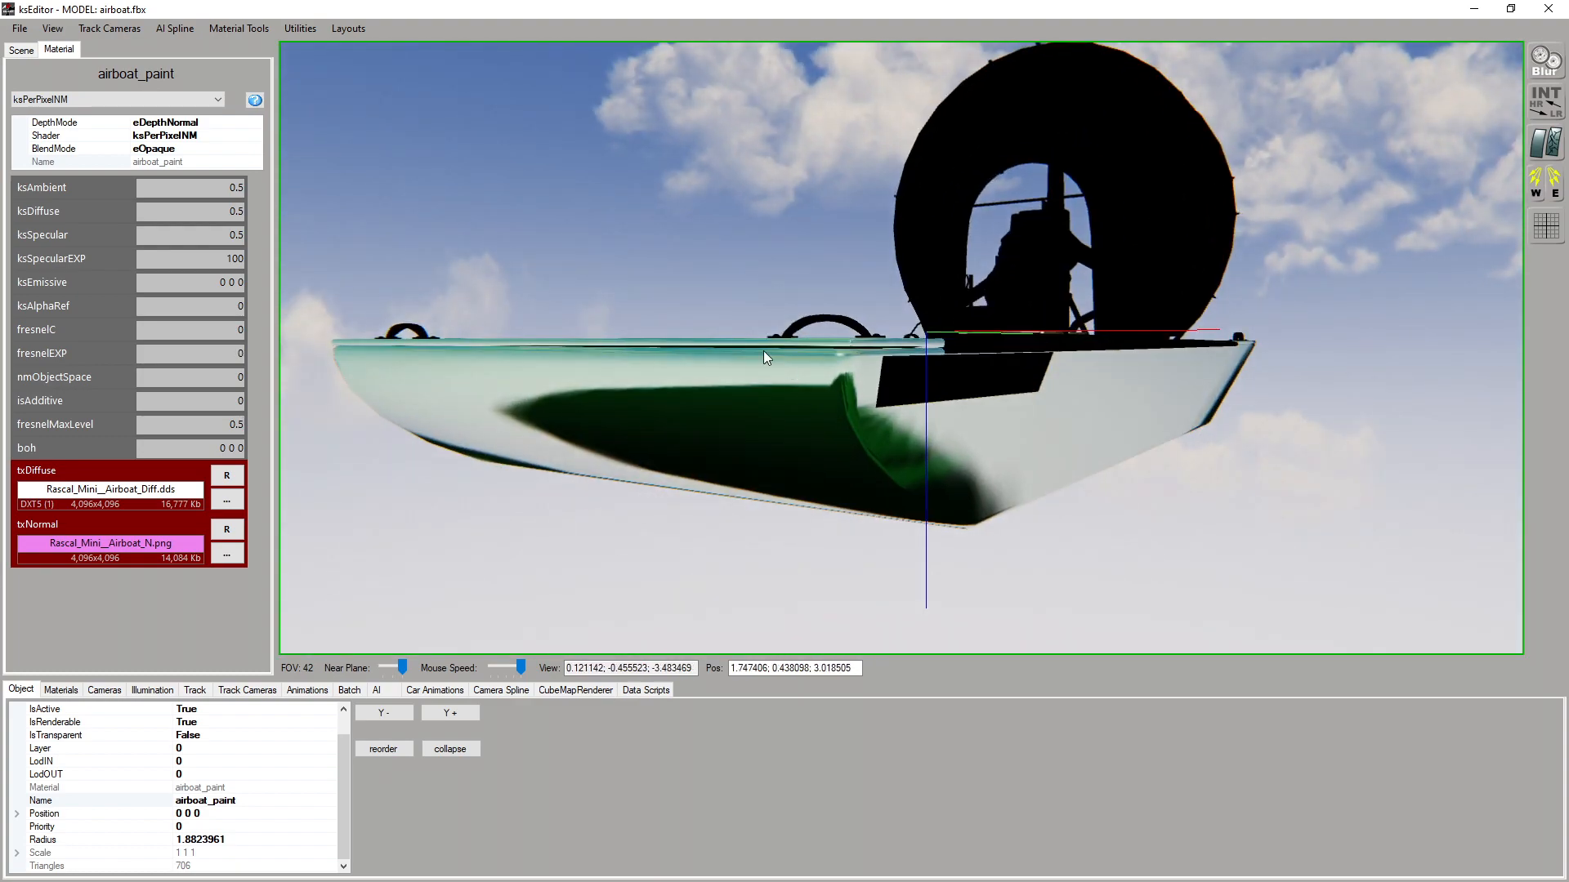
{"action": "scroll", "coordinate": [827, 417], "scroll_direction": "up", "scroll_amount": 3}
{"action": "left_click_drag", "start_coordinate": [836, 415], "coordinate": [818, 428]}
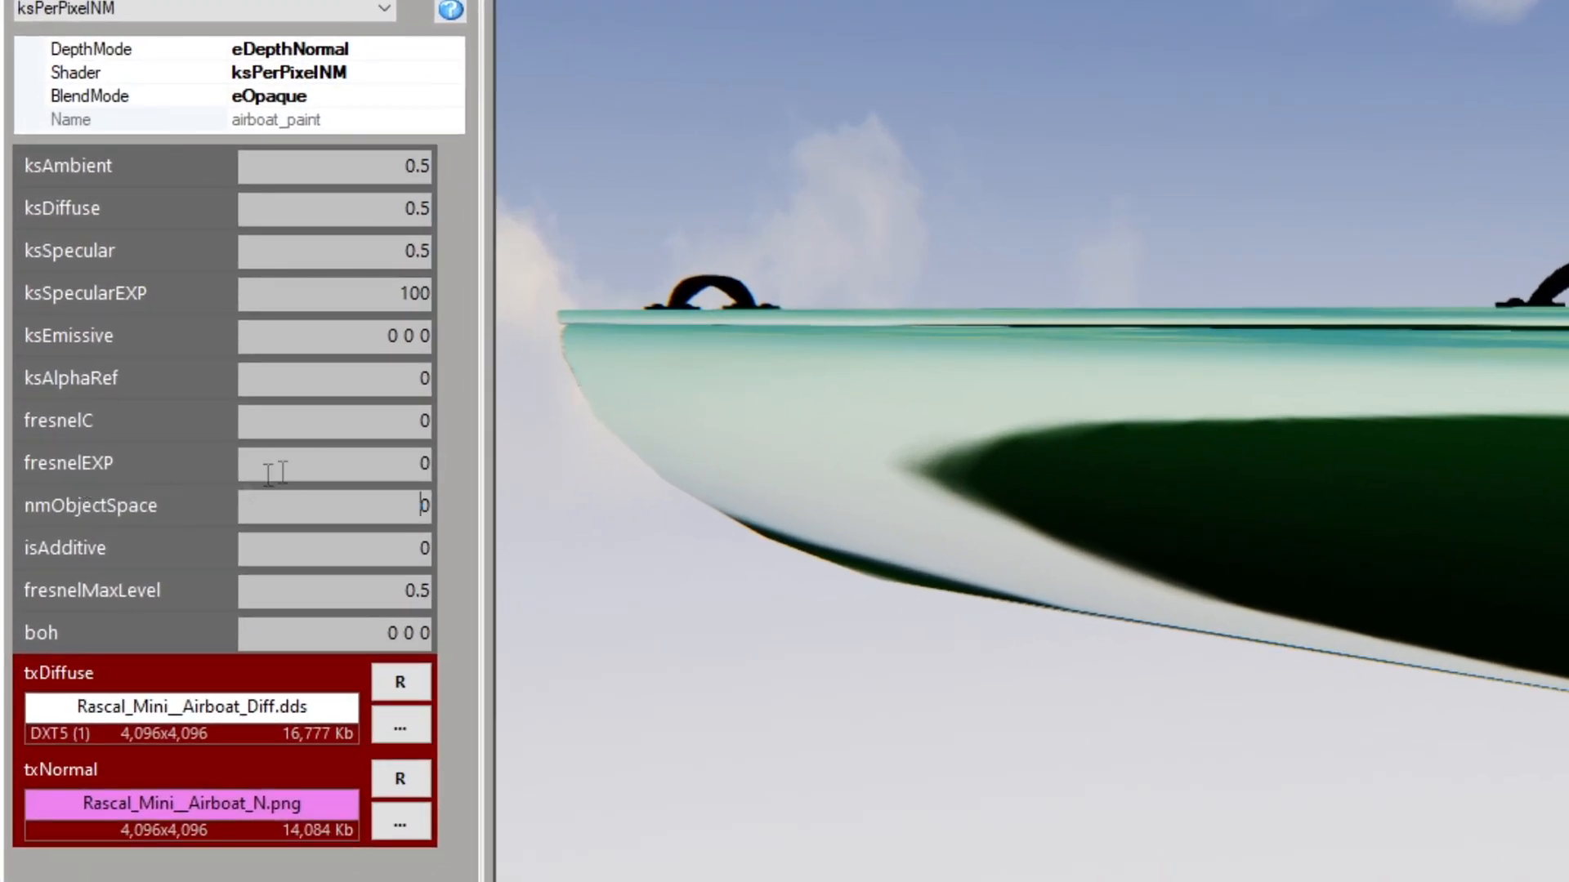
{"action": "left_click_drag", "start_coordinate": [276, 472], "coordinate": [438, 451]}
{"action": "type", "text": "3.5"}
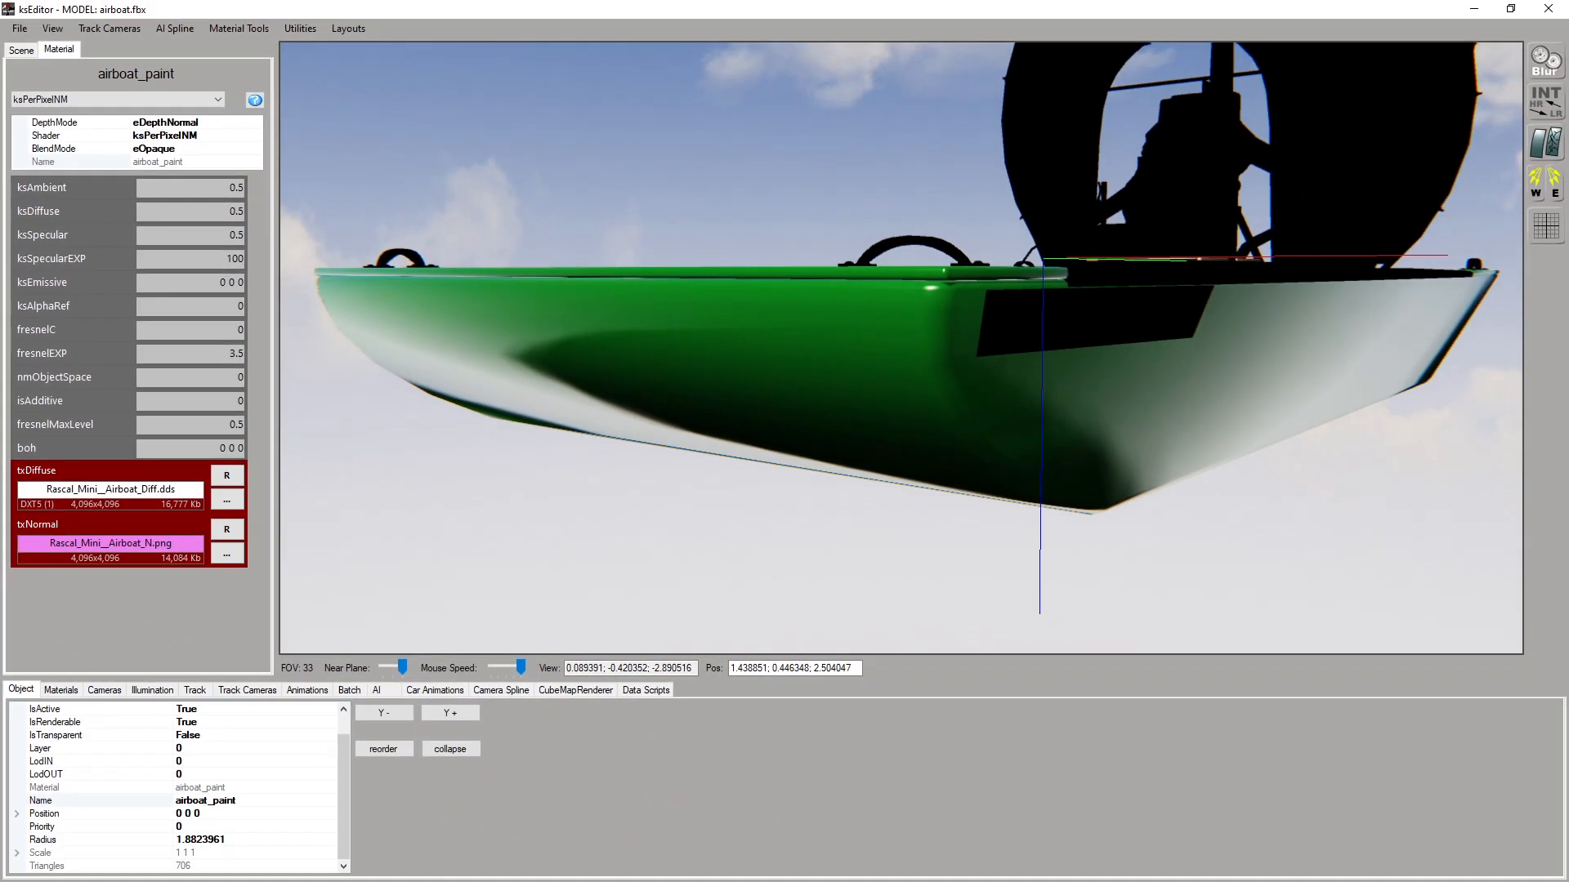
Try a fresnelC of 0.4 on airboat_paint, set it to 0.07, and check the hull's reflections from above
{"action": "left_click_drag", "start_coordinate": [1126, 300], "coordinate": [1156, 432]}
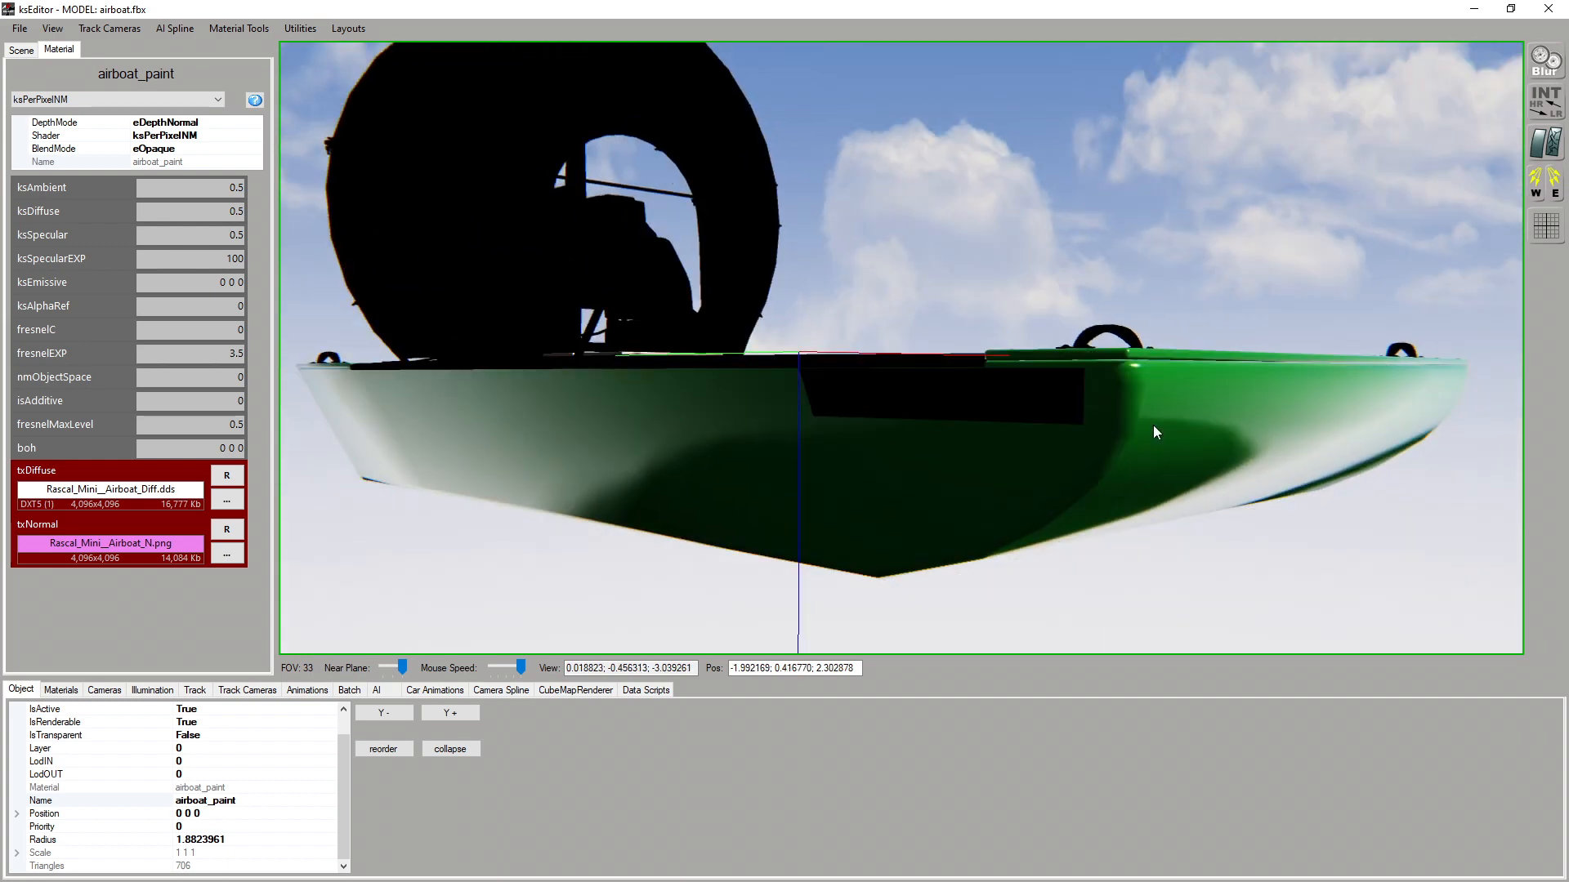
{"action": "left_click", "coordinate": [243, 332]}
{"action": "type", "text": ".4"}
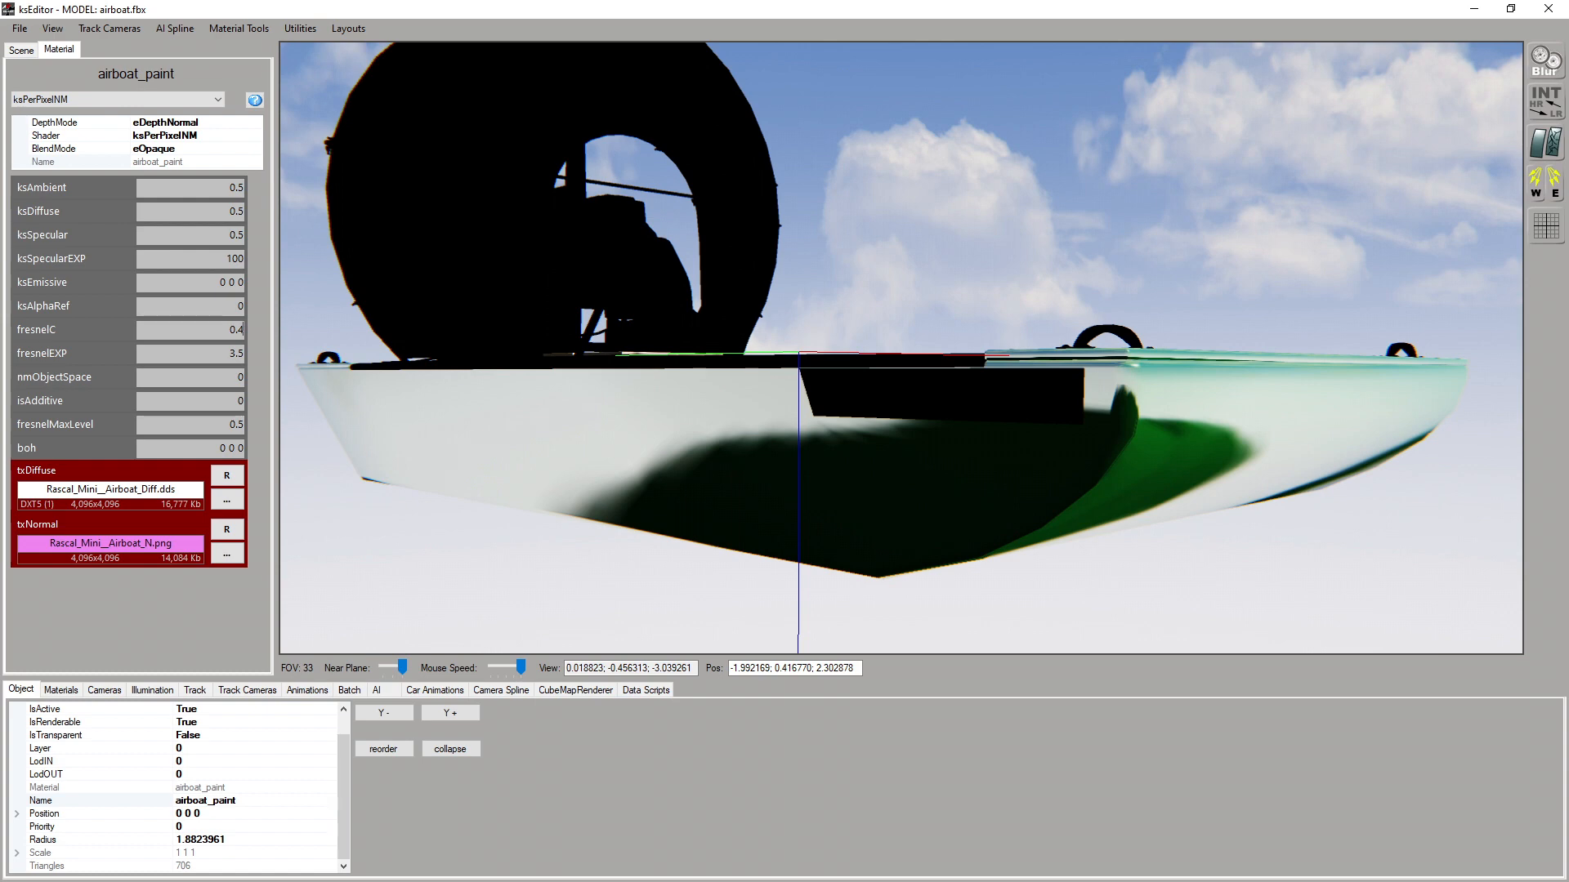
{"action": "key", "text": "BackSpace"}
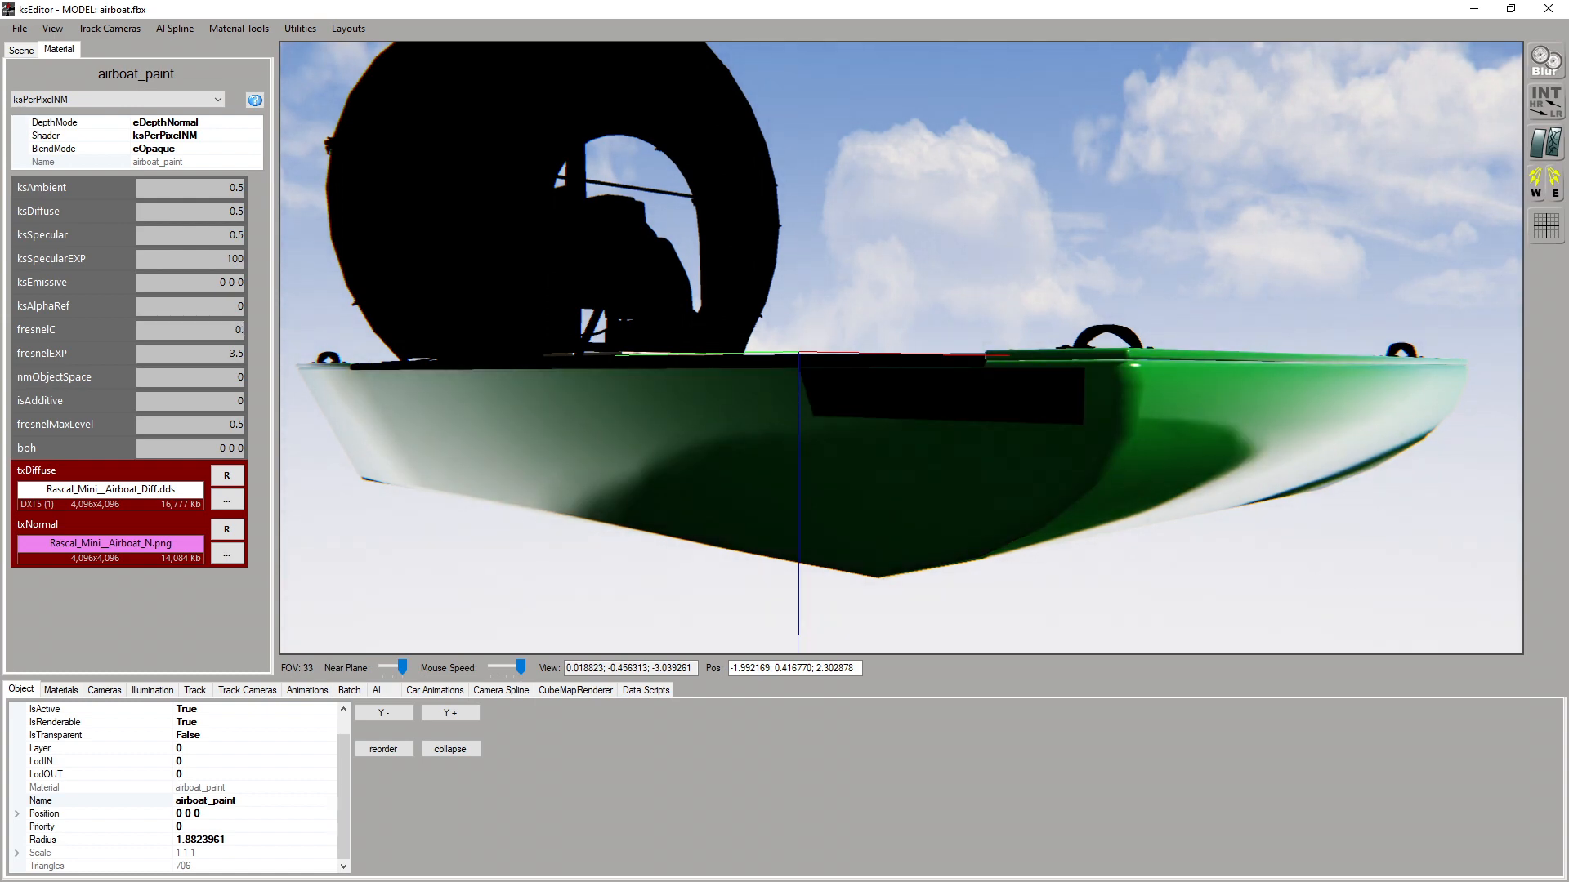
{"action": "type", "text": "07"}
{"action": "mouse_move", "coordinate": [1051, 478]}
{"action": "left_mouse_down"}
{"action": "mouse_move", "coordinate": [845, 488]}
{"action": "mouse_move", "coordinate": [793, 474]}
{"action": "mouse_move", "coordinate": [765, 417]}
{"action": "mouse_move", "coordinate": [822, 513]}
{"action": "mouse_move", "coordinate": [842, 495]}
{"action": "mouse_move", "coordinate": [815, 541]}
{"action": "mouse_move", "coordinate": [909, 508]}
{"action": "left_mouse_up"}
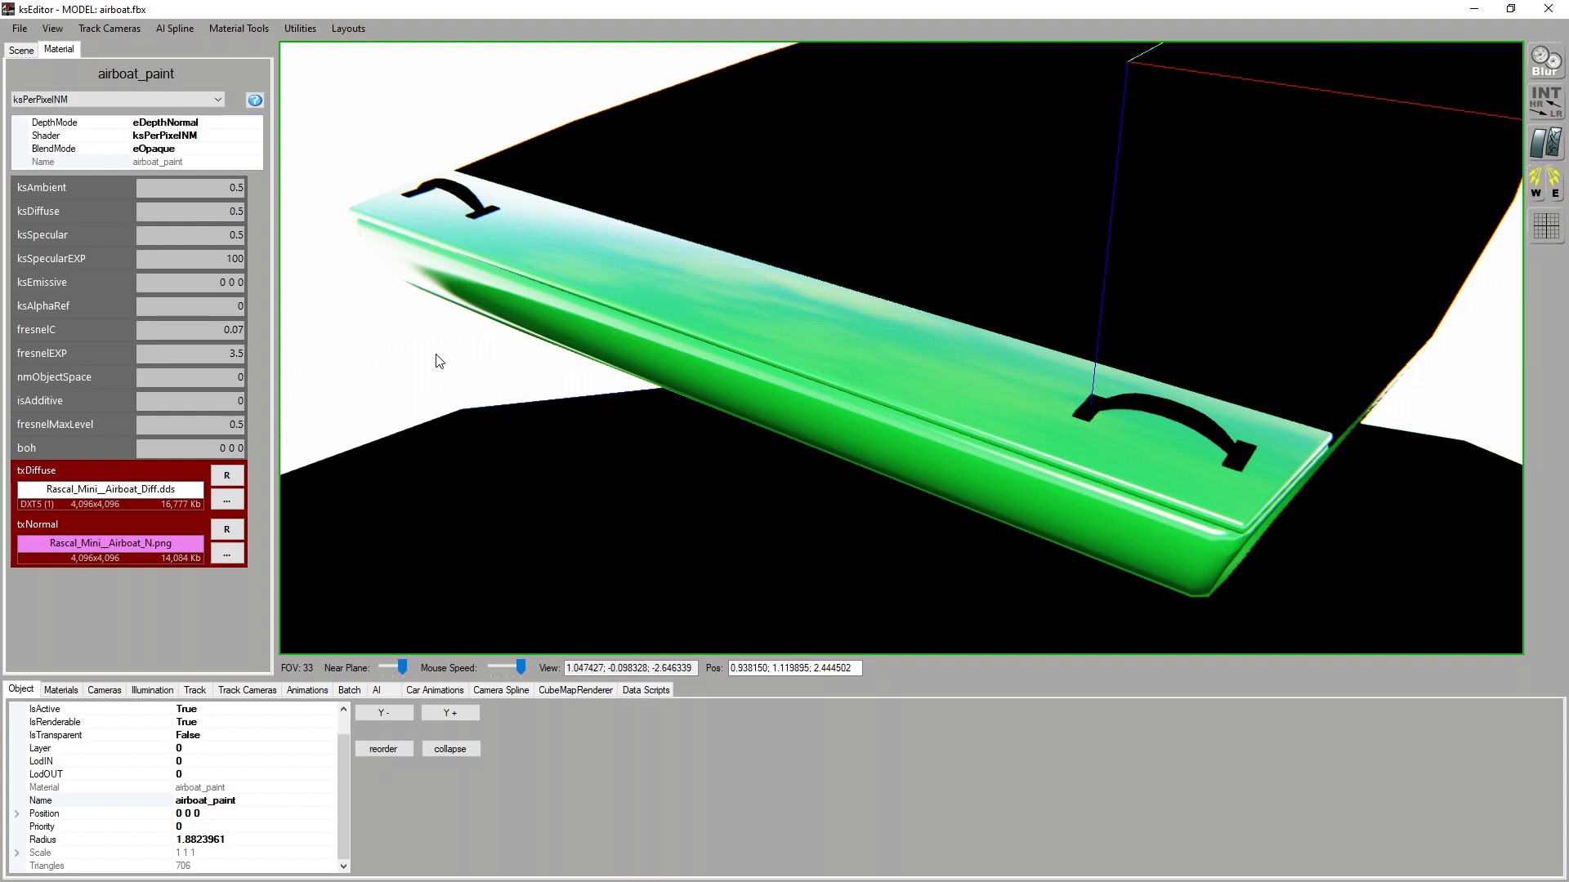
{"action": "left_click_drag", "start_coordinate": [436, 354], "coordinate": [636, 303]}
{"action": "scroll", "coordinate": [734, 312], "scroll_direction": "down", "scroll_amount": 2}
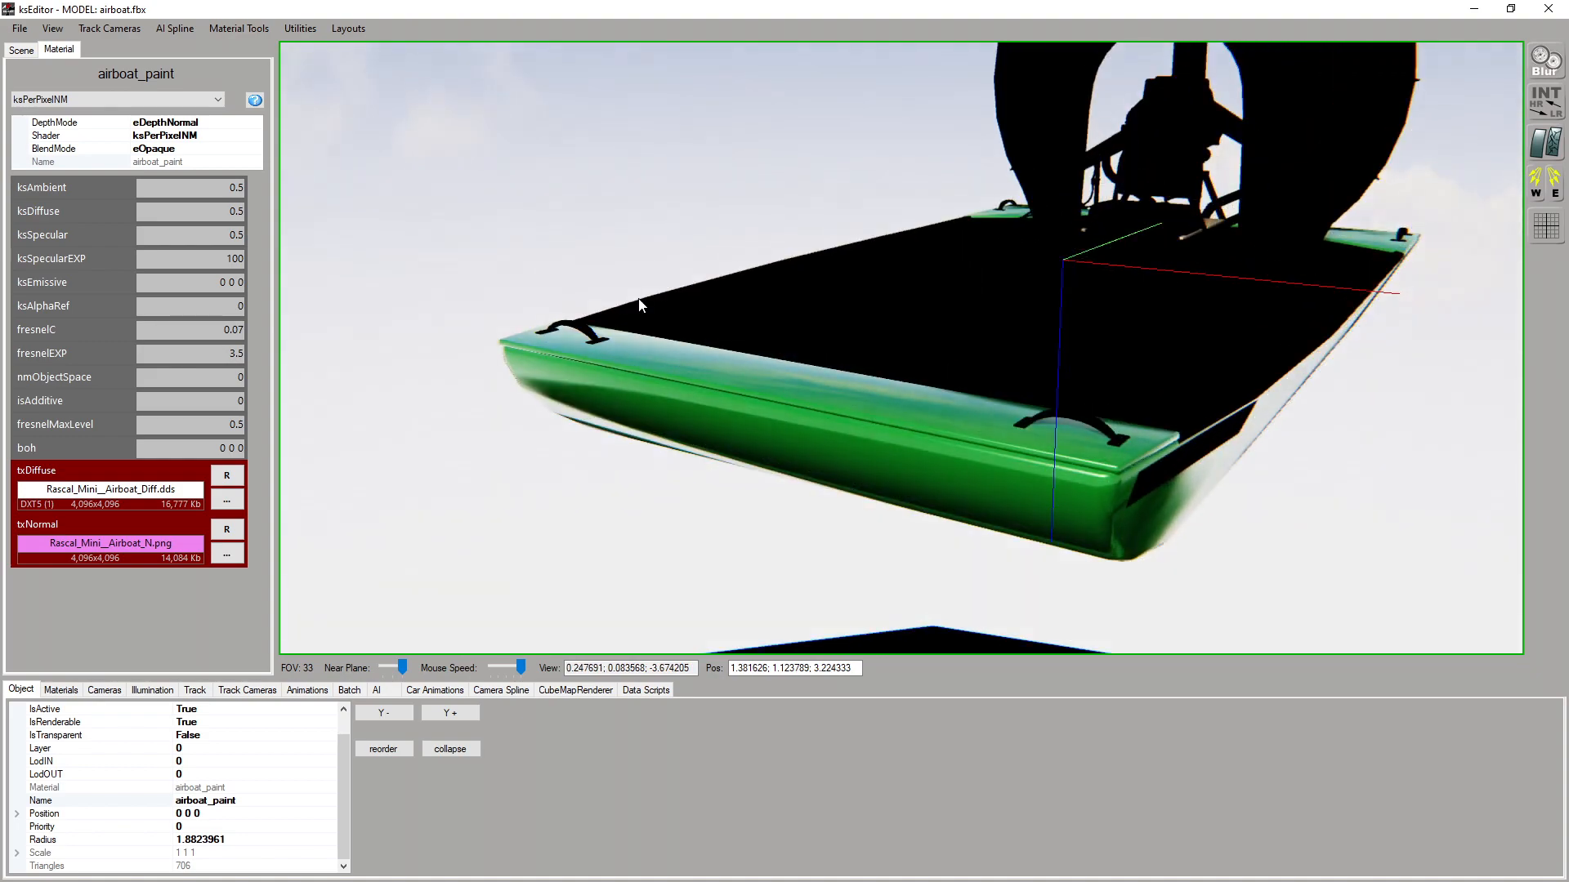
Try the ksPerPixelReflection shader on airboat_paint and check the hull
{"action": "left_click", "coordinate": [117, 98]}
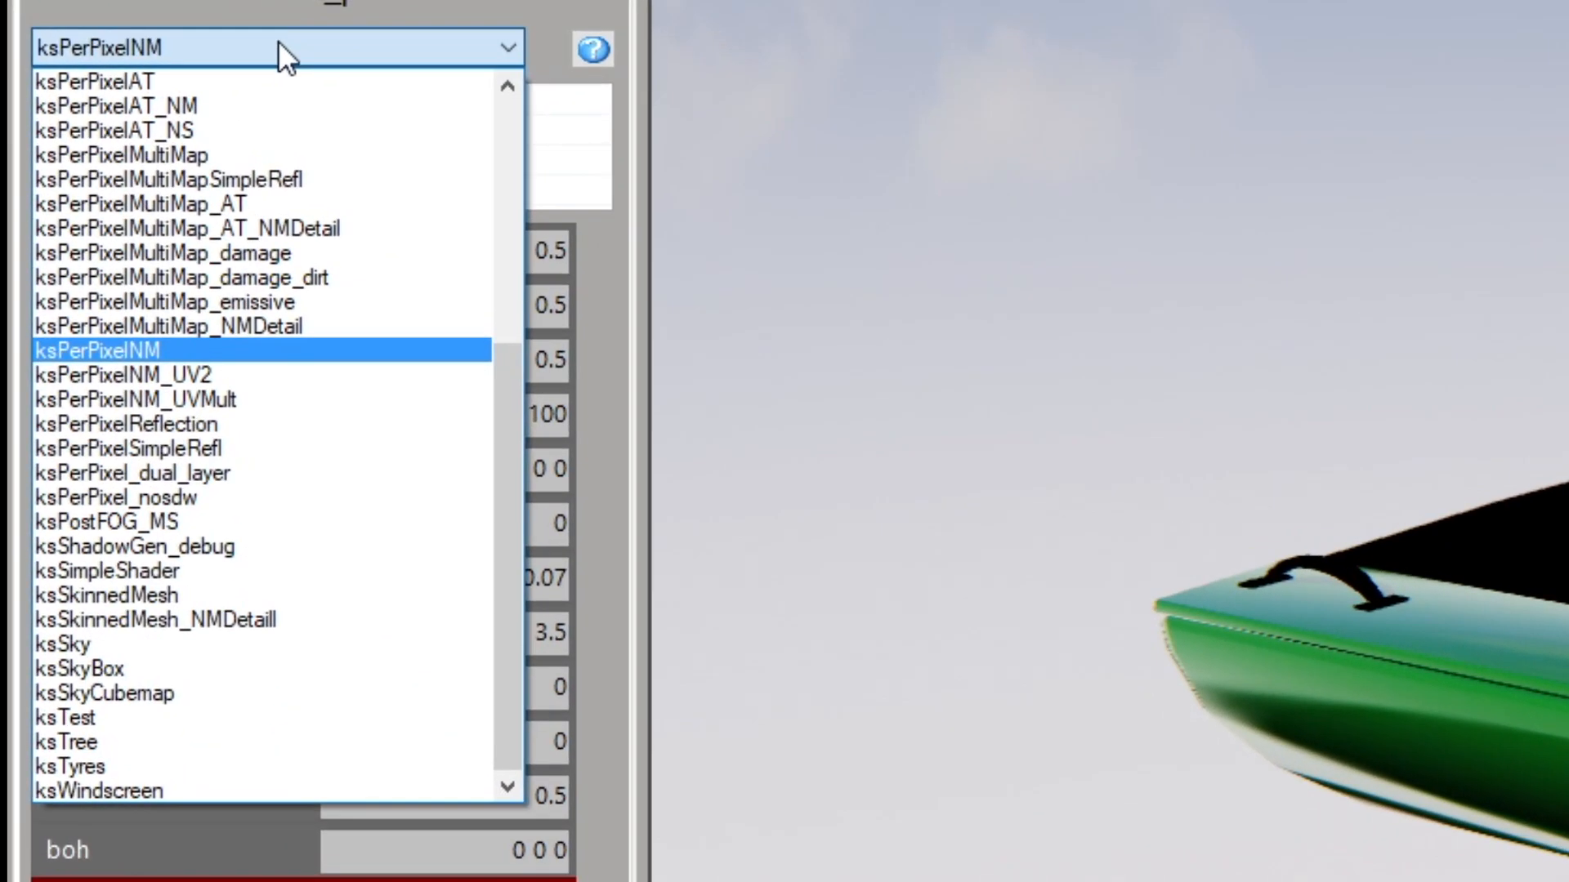
{"action": "left_click", "coordinate": [178, 423]}
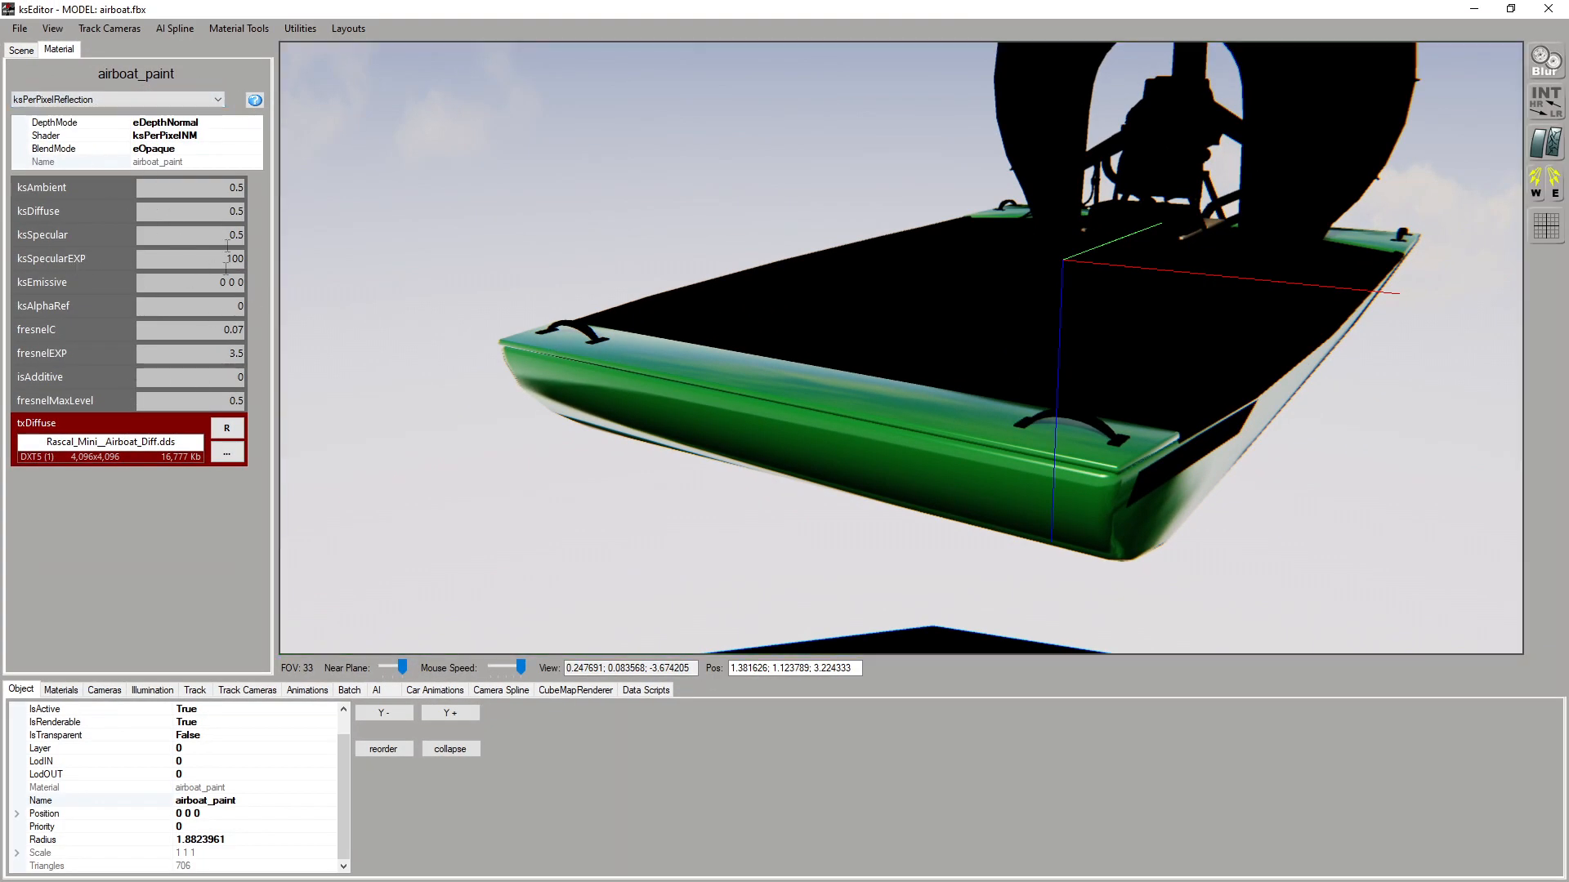
{"action": "right_click_drag", "start_coordinate": [753, 339], "coordinate": [760, 351]}
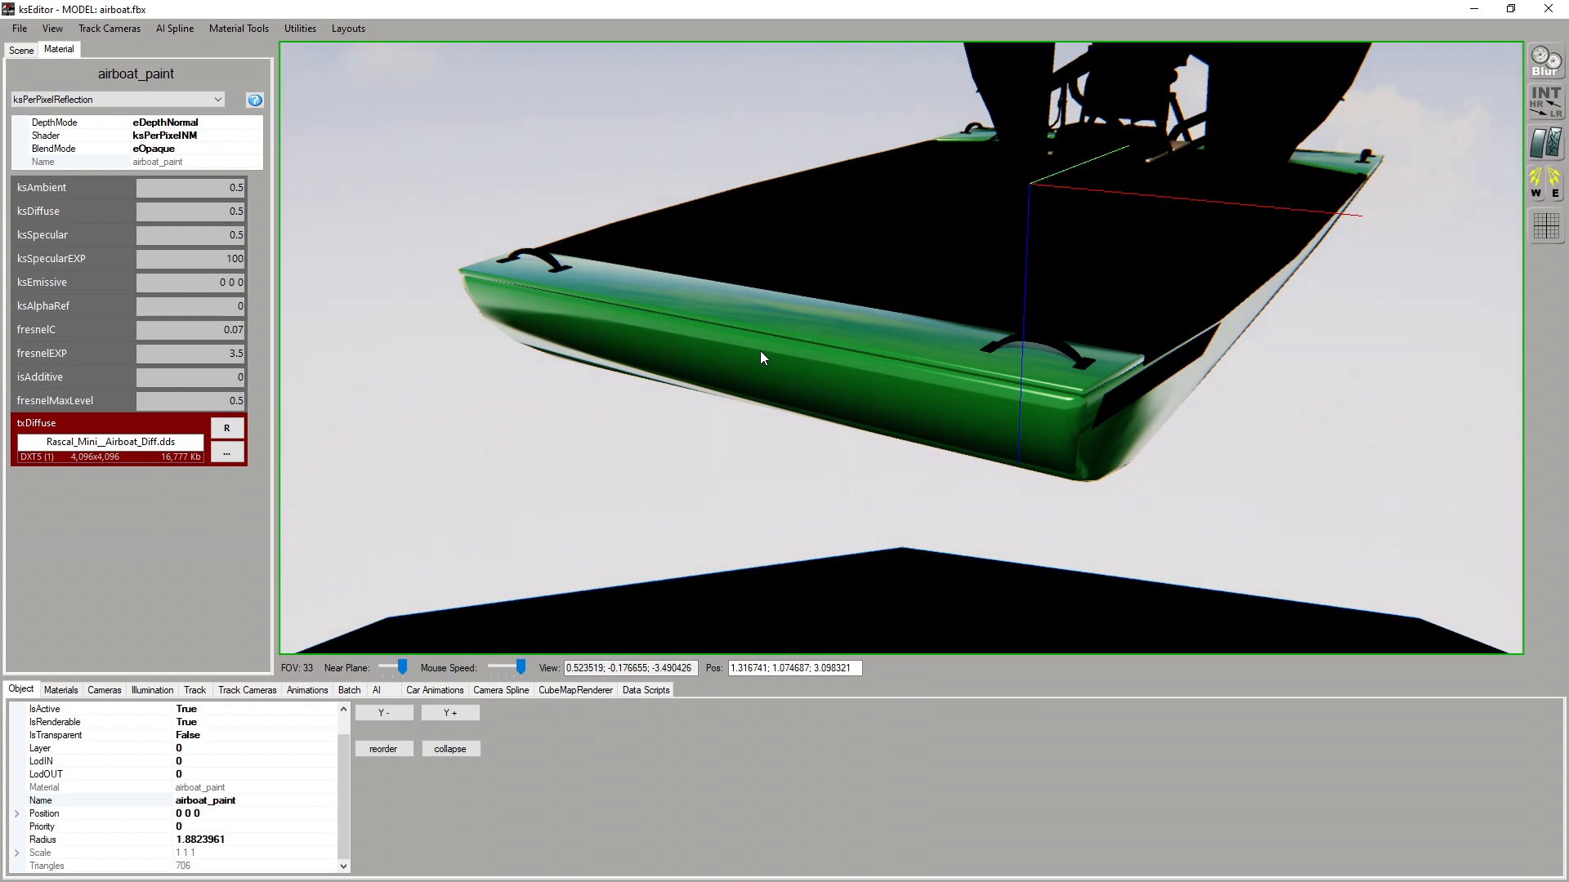
Return airboat_paint to the ksPerPixelNM shader and load flat.dds as its txNormal texture
{"action": "left_click", "coordinate": [172, 99]}
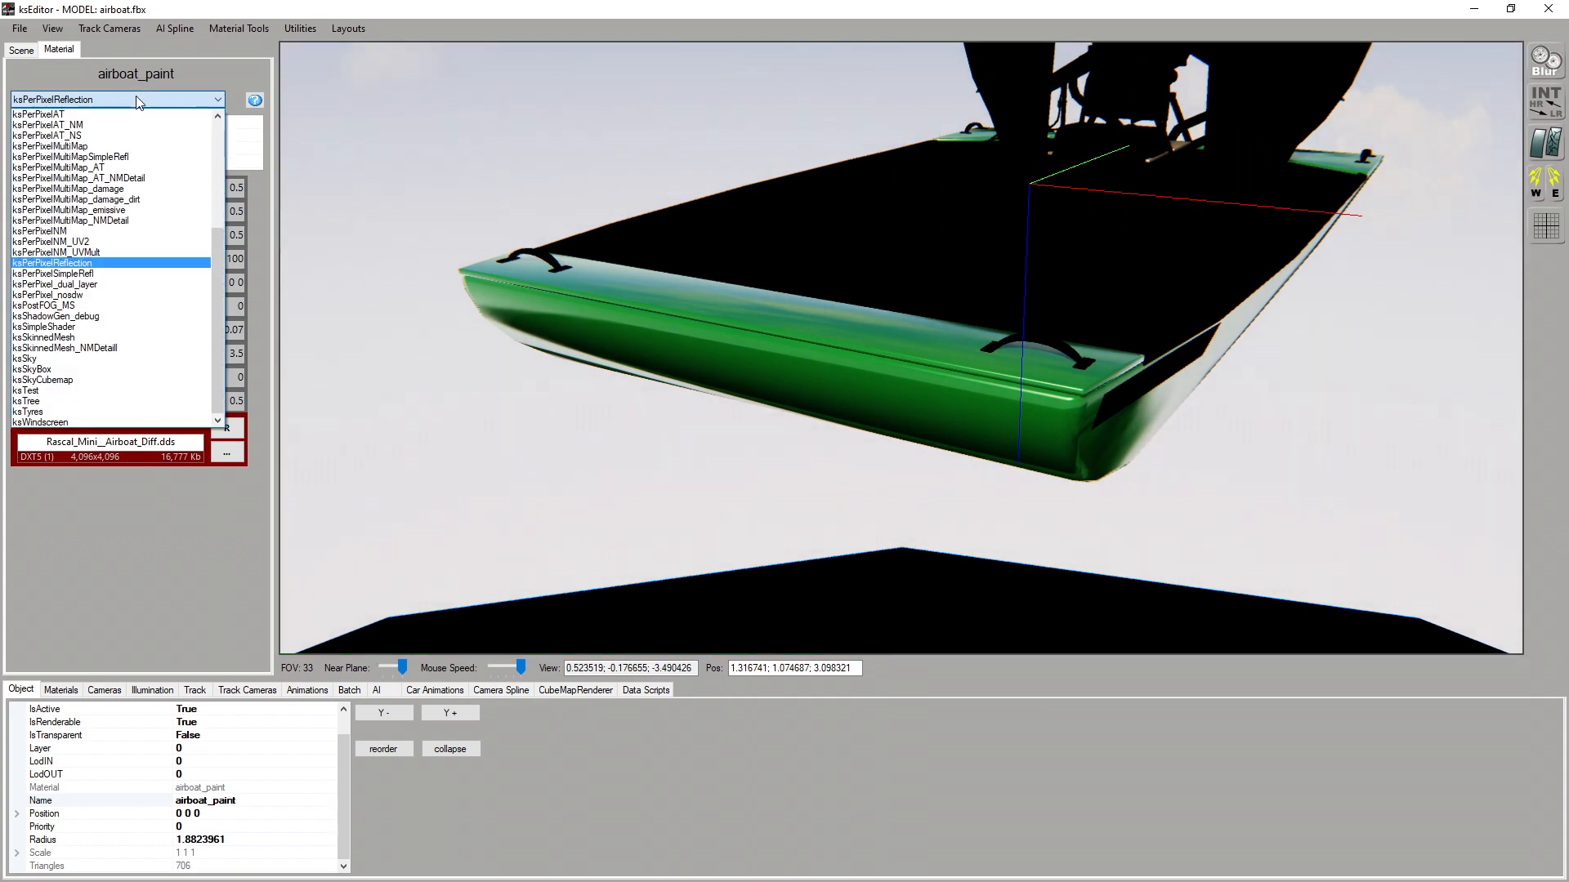
{"action": "left_click", "coordinate": [59, 232]}
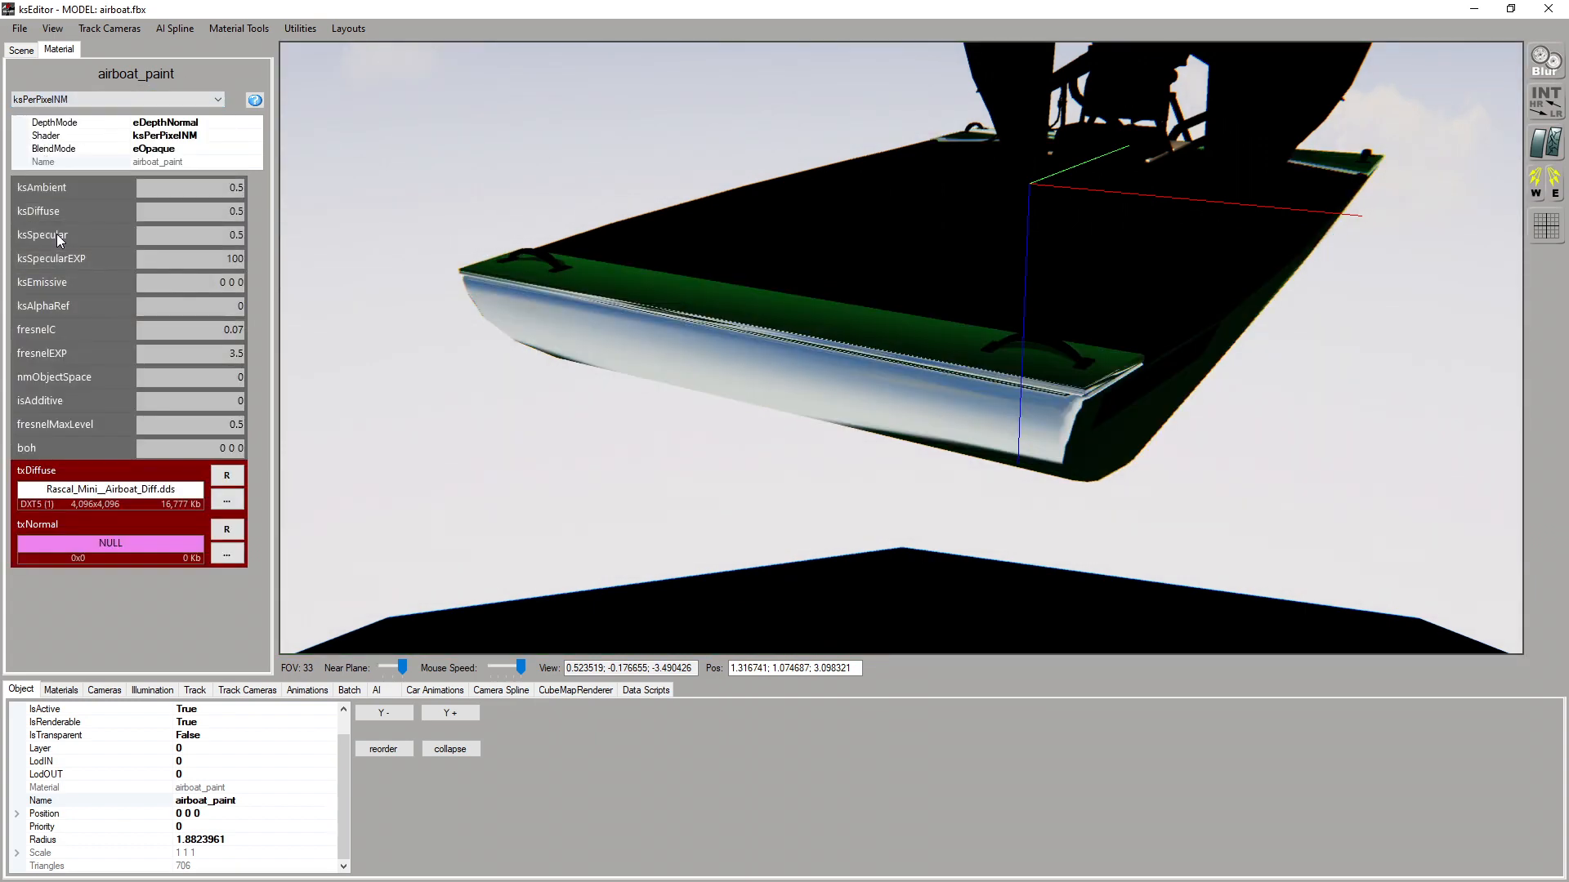
{"action": "left_click", "coordinate": [227, 554]}
{"action": "left_click", "coordinate": [563, 270]}
{"action": "double_click", "coordinate": [570, 254]}
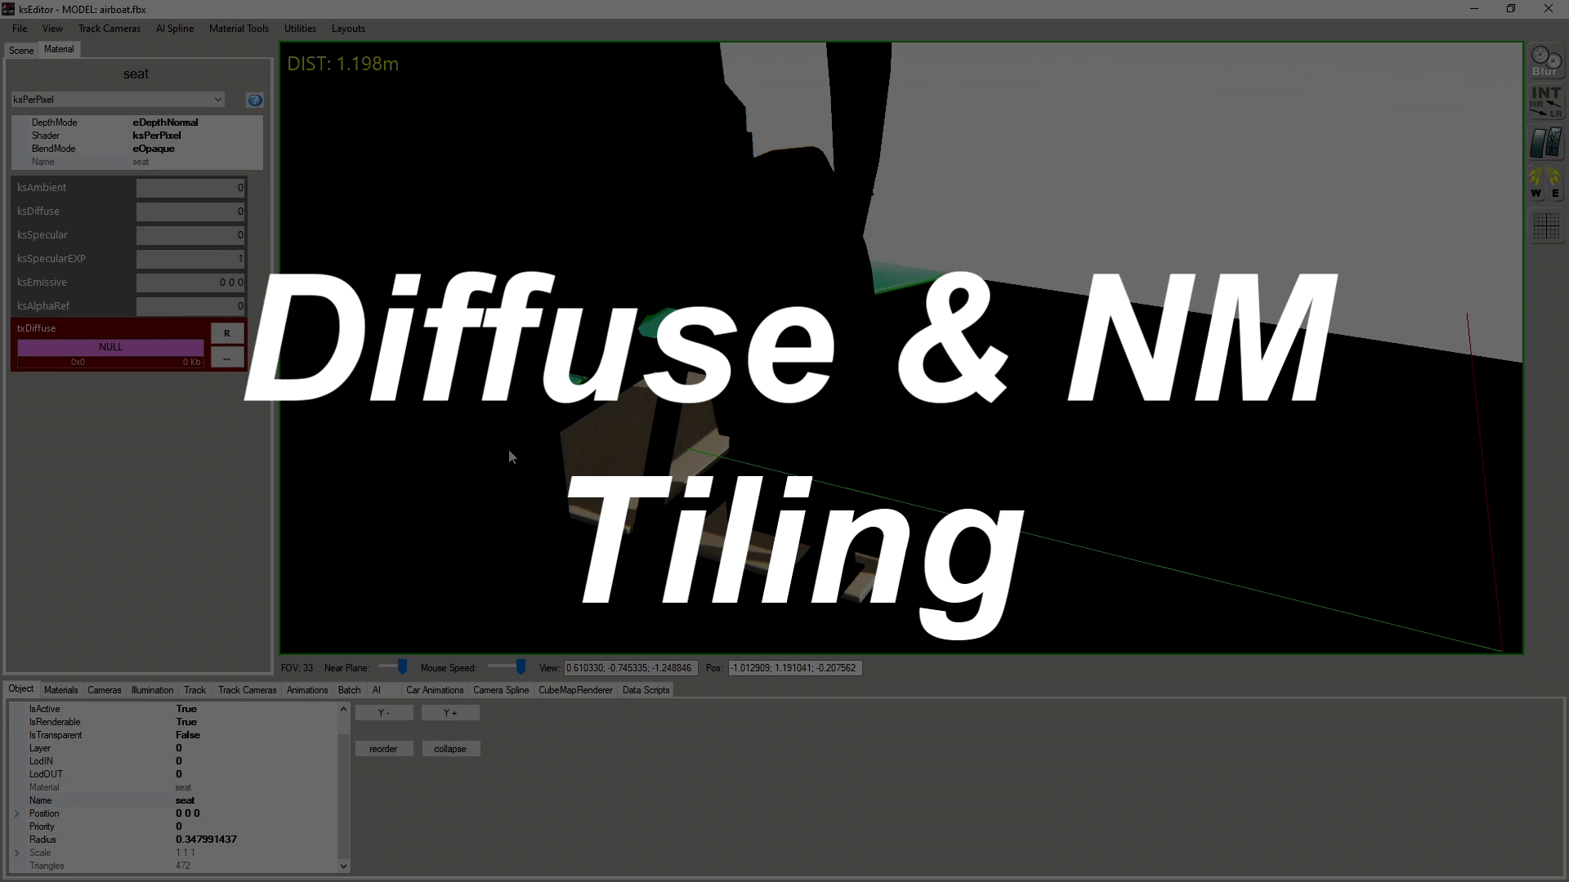
Switch the seat material to ksPerPixelNM, with leather02_normals.dds as txNormal and leather02_nero.dds as txDiffuse
{"action": "left_click", "coordinate": [130, 96]}
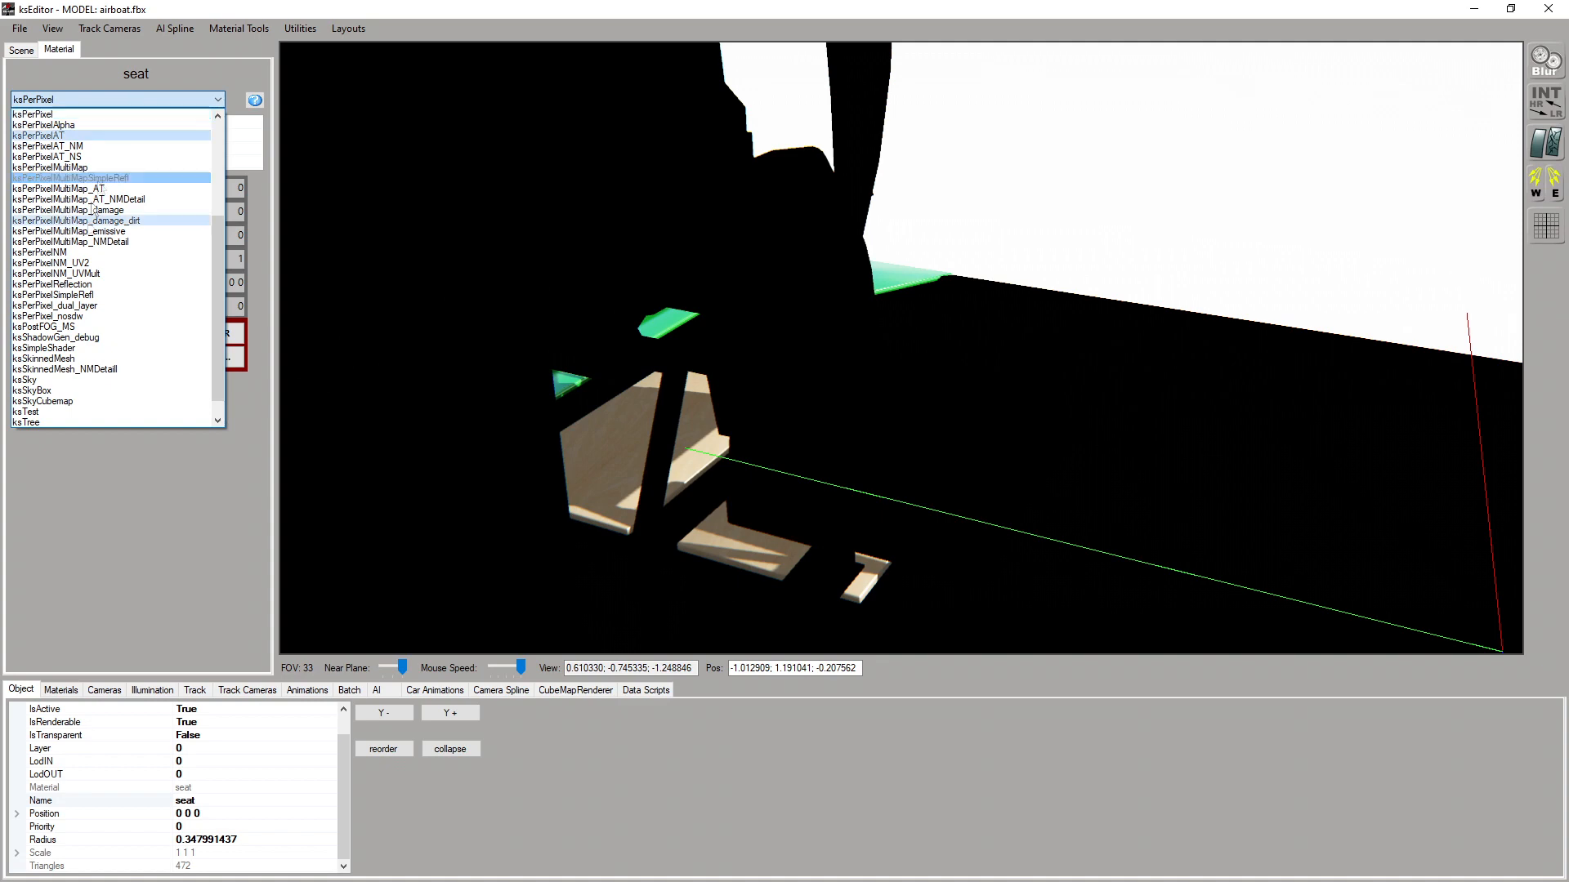
{"action": "left_click", "coordinate": [91, 263]}
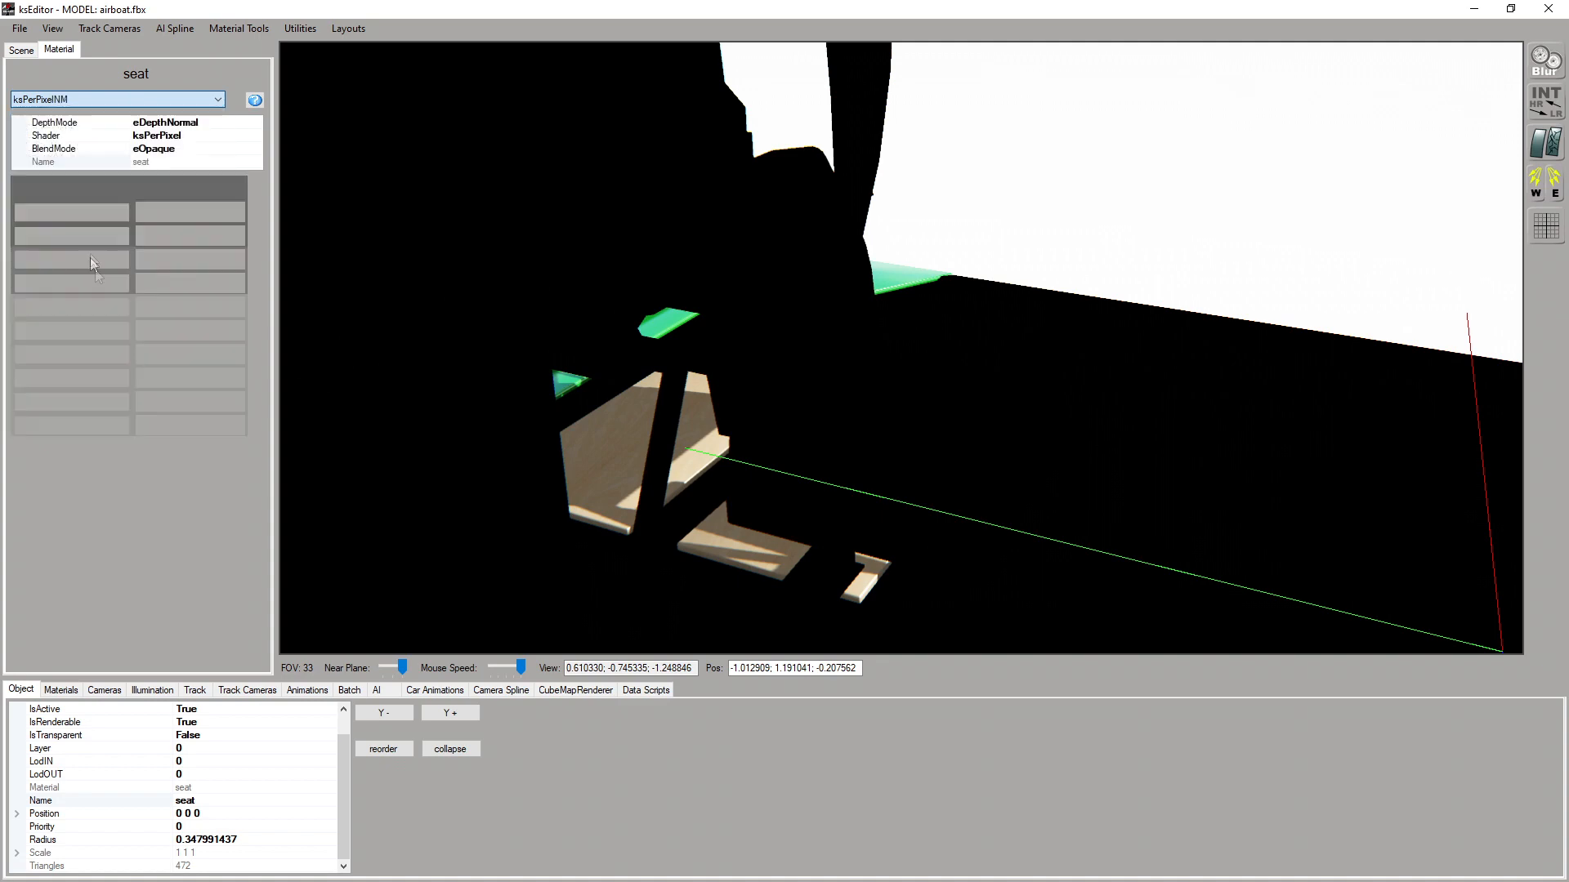
{"action": "left_click", "coordinate": [226, 554]}
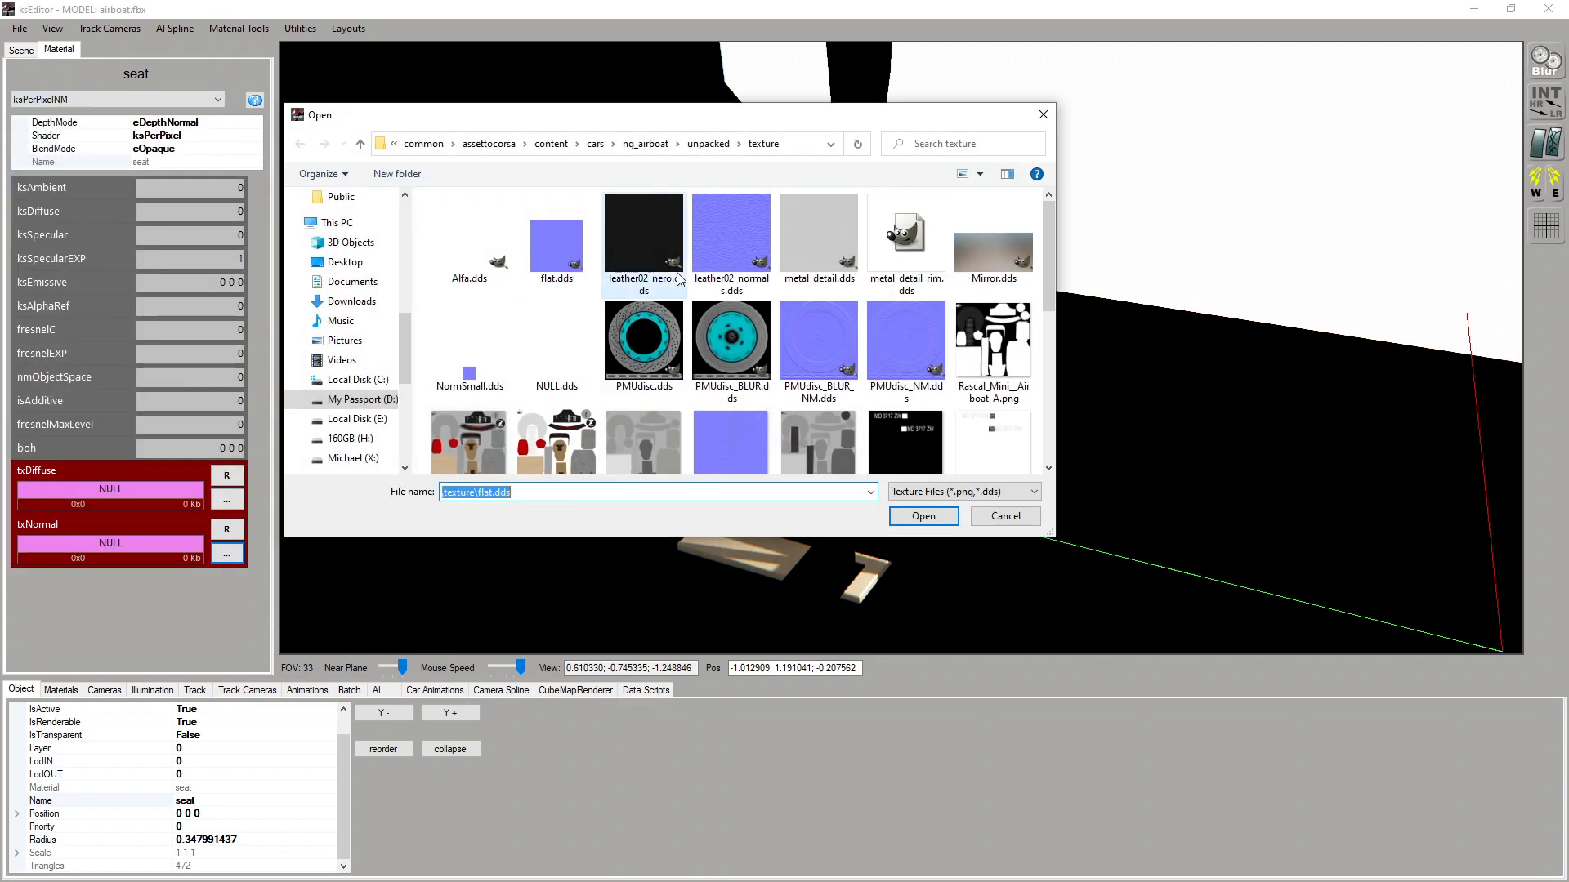
{"action": "double_click", "coordinate": [731, 237]}
{"action": "left_click", "coordinate": [226, 499]}
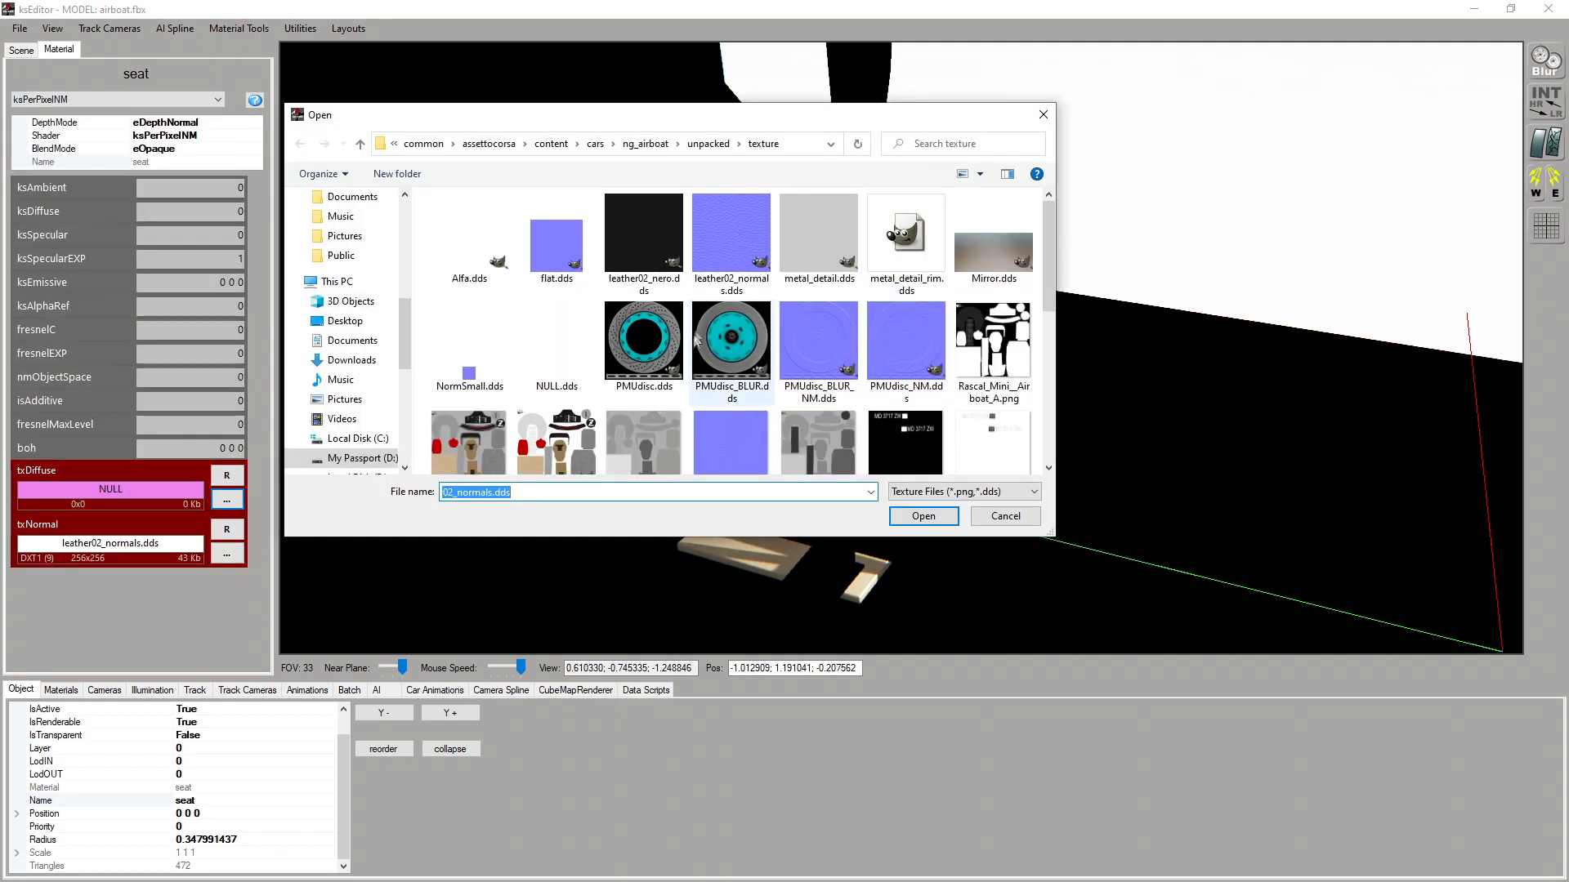
{"action": "double_click", "coordinate": [664, 255]}
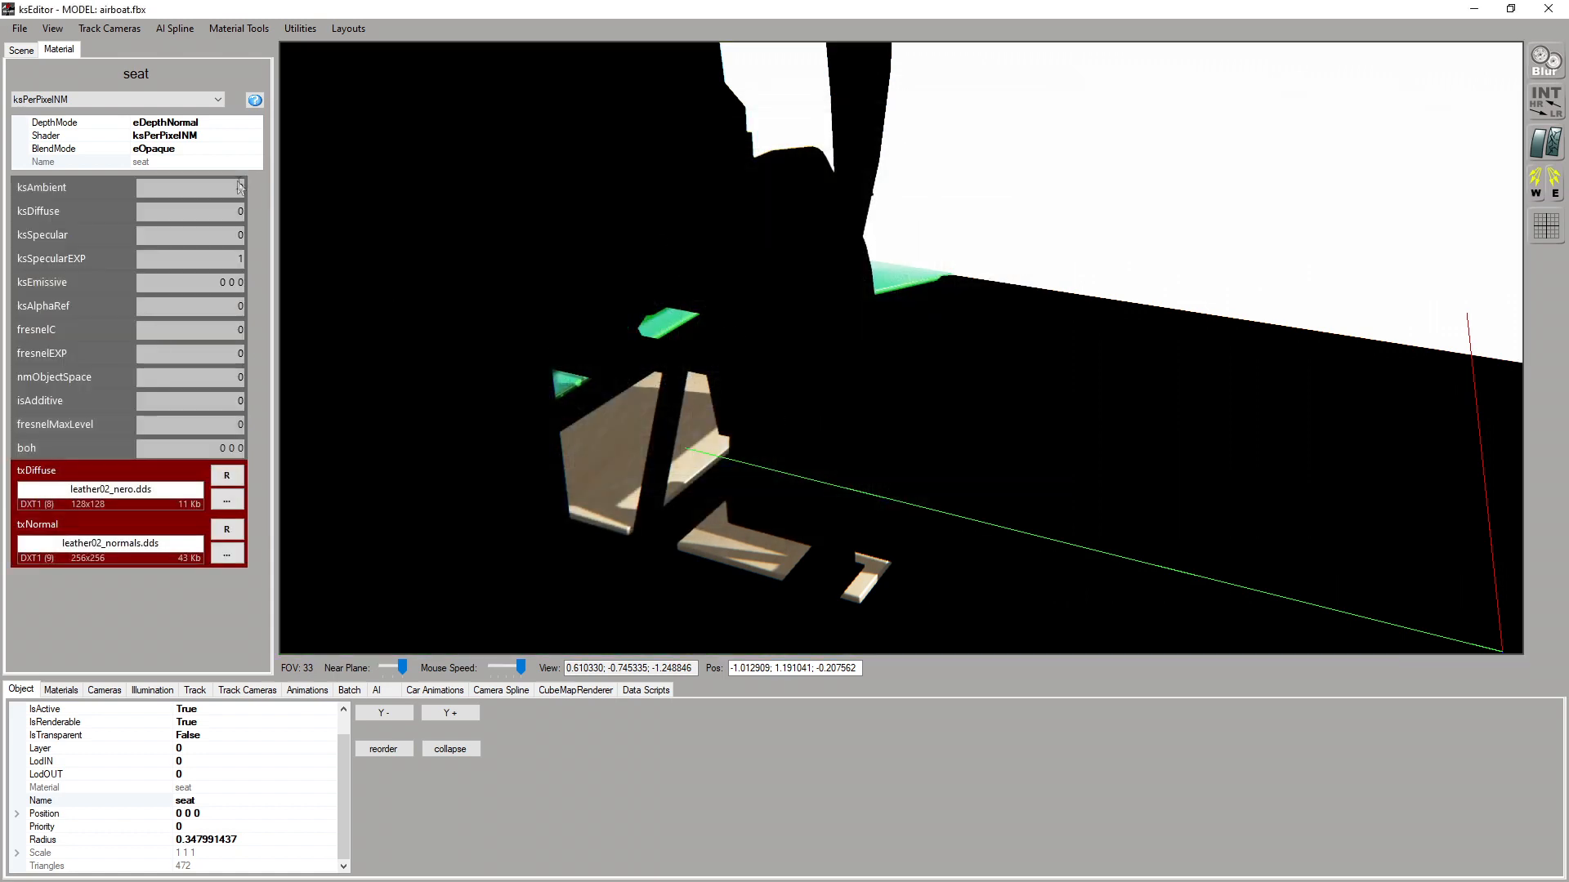
Set the seat material's ksAmbient and ksDiffuse to 0.2
{"action": "type", "text": "2"}
{"action": "left_click", "coordinate": [245, 211]}
{"action": "type", "text": ".2"}
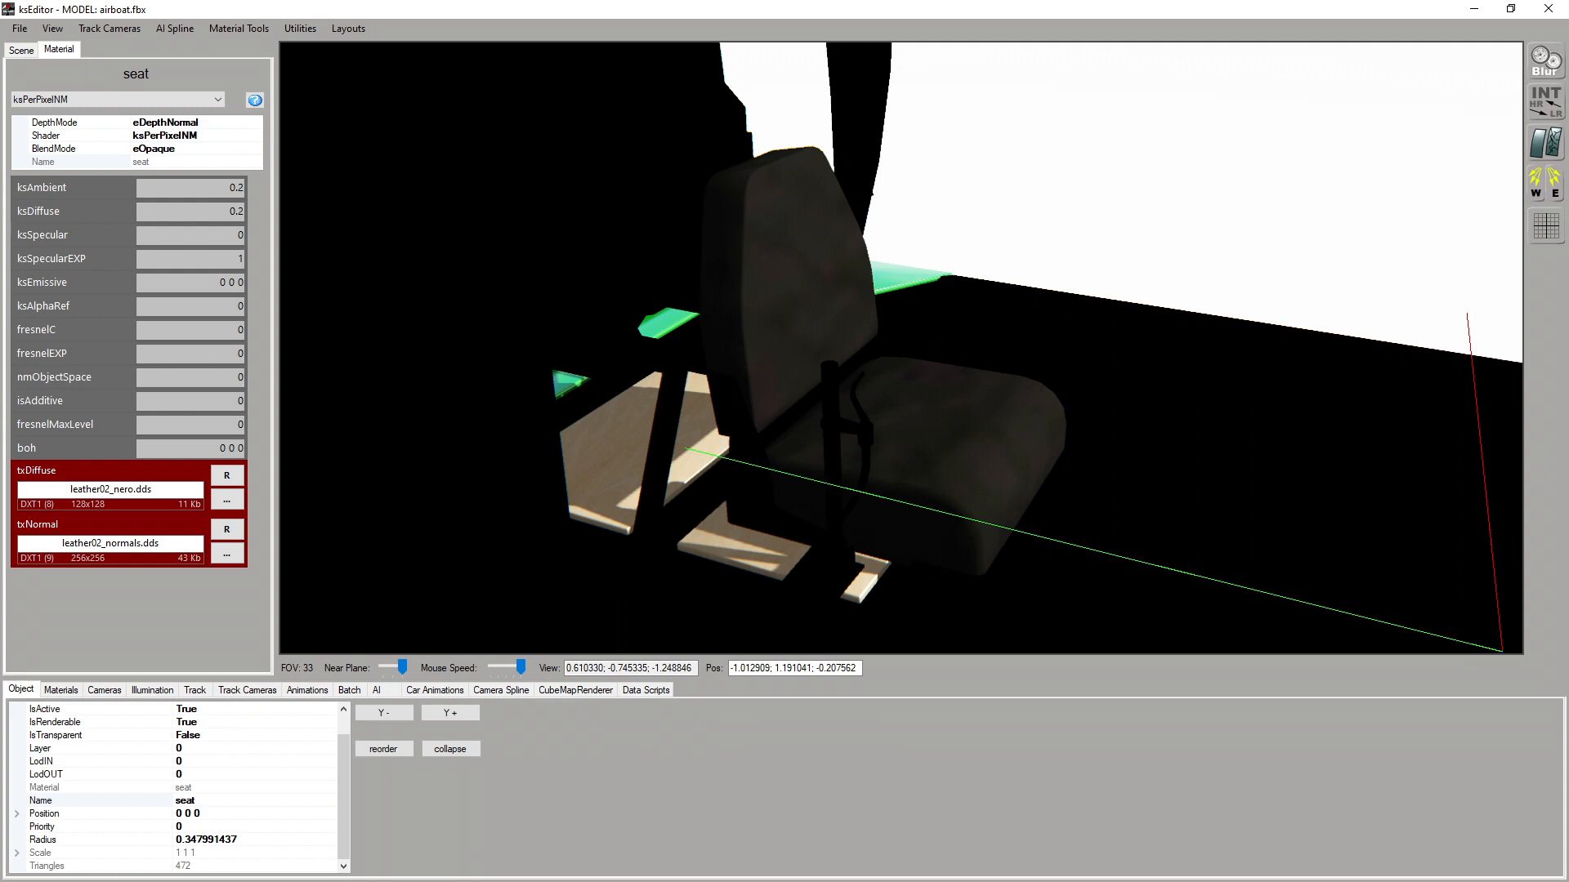
Set the seat material's ksSpecular to 0.1 and ksSpecularEXP to 15, and check the leather on the seat
{"action": "left_click_drag", "start_coordinate": [244, 234], "coordinate": [236, 233]}
{"action": "type", "text": "0.1"}
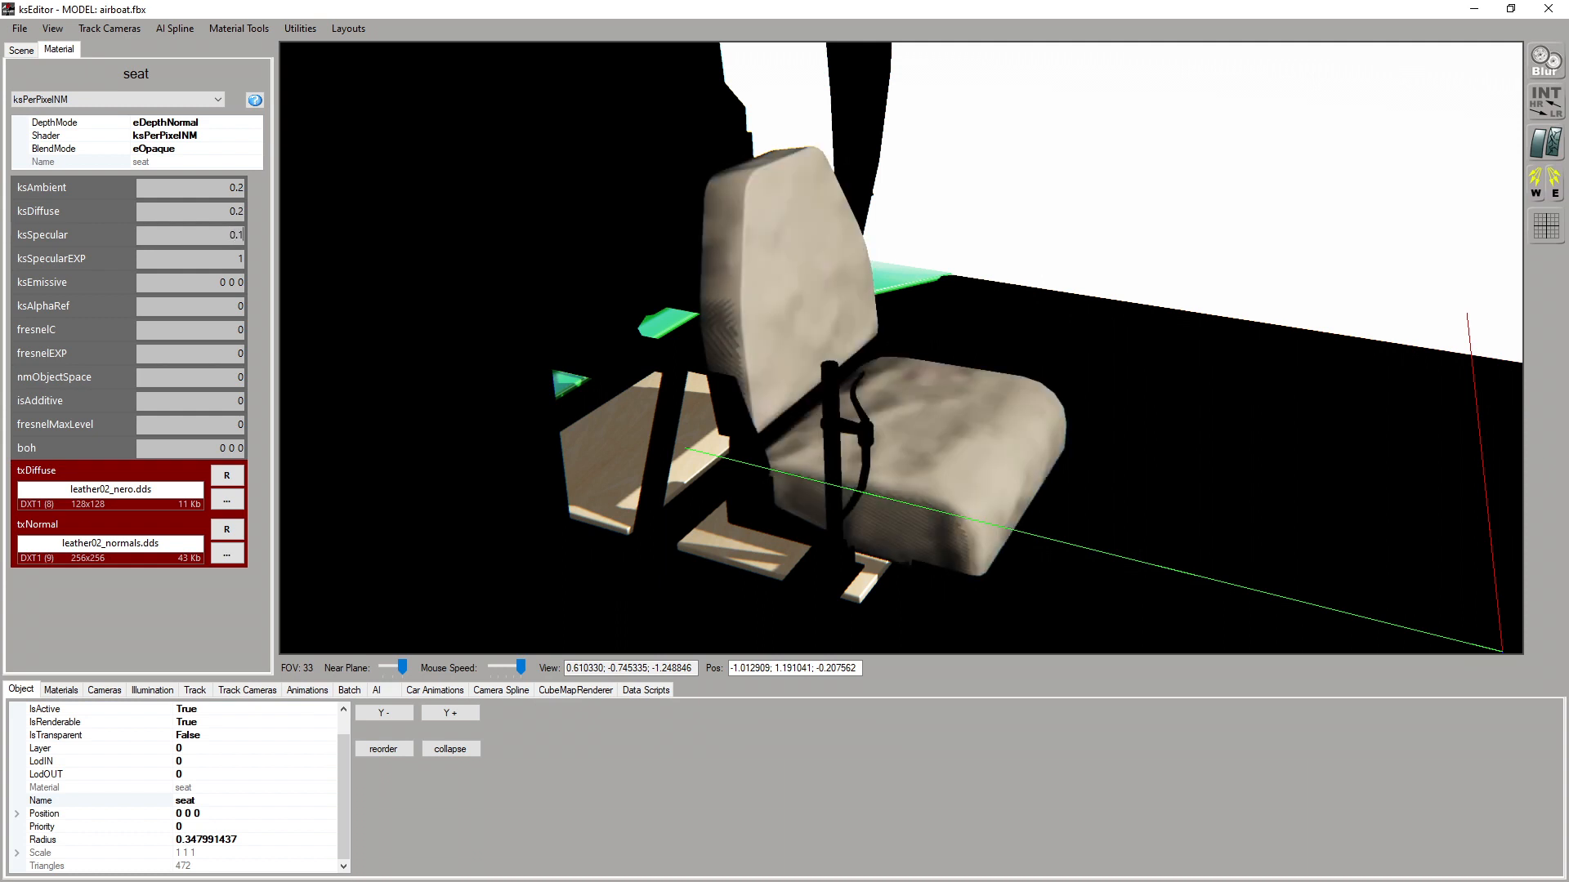
{"action": "type", "text": "4"}
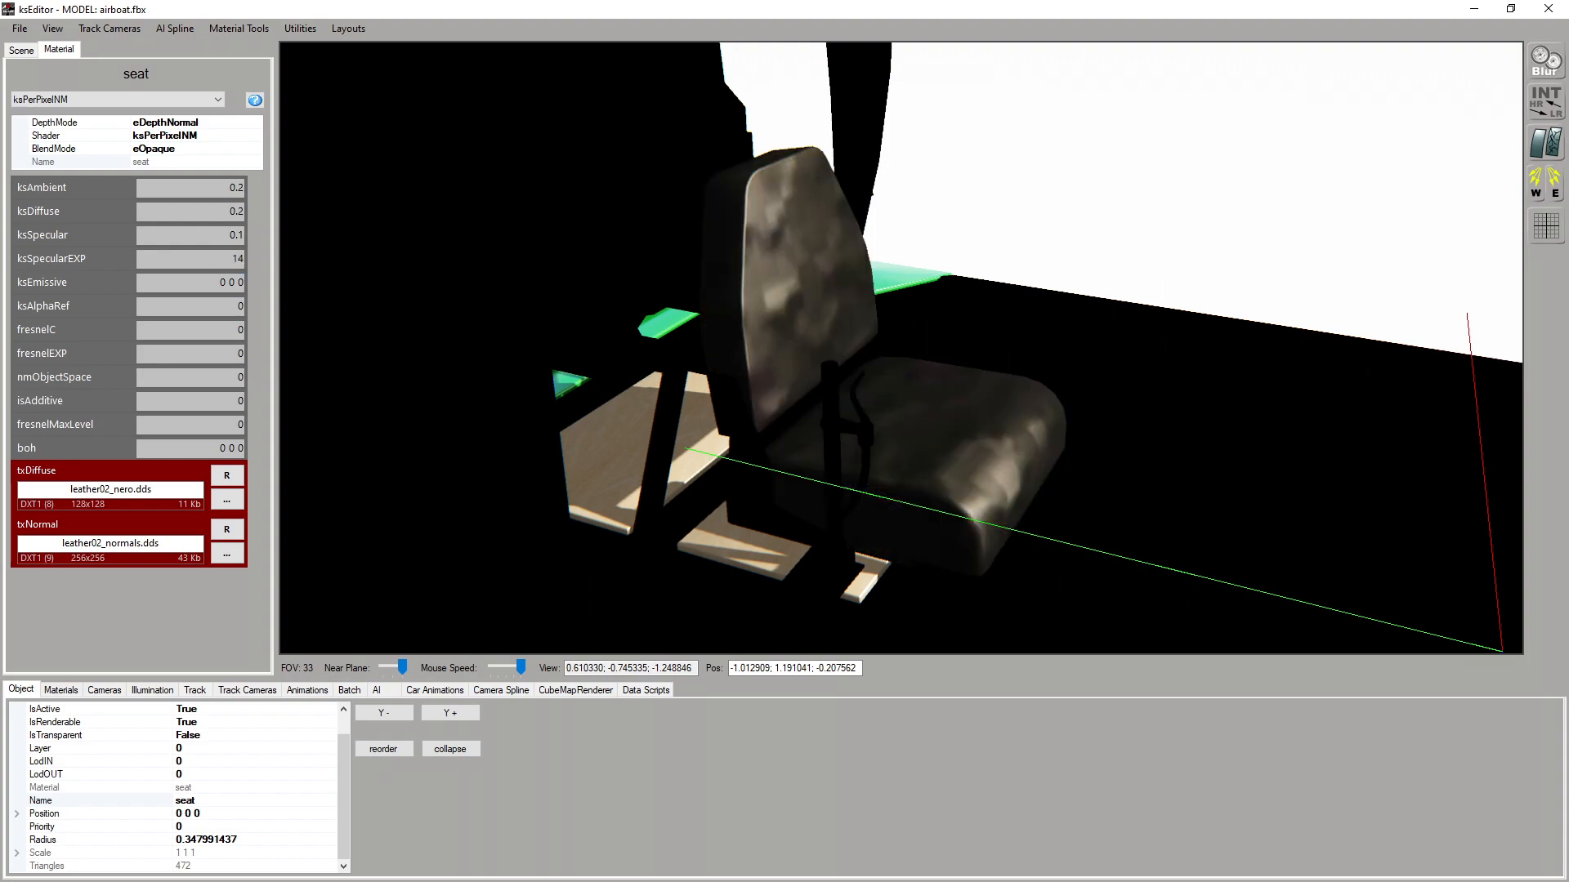
{"action": "key", "text": "BackSpace"}
{"action": "type", "text": "5"}
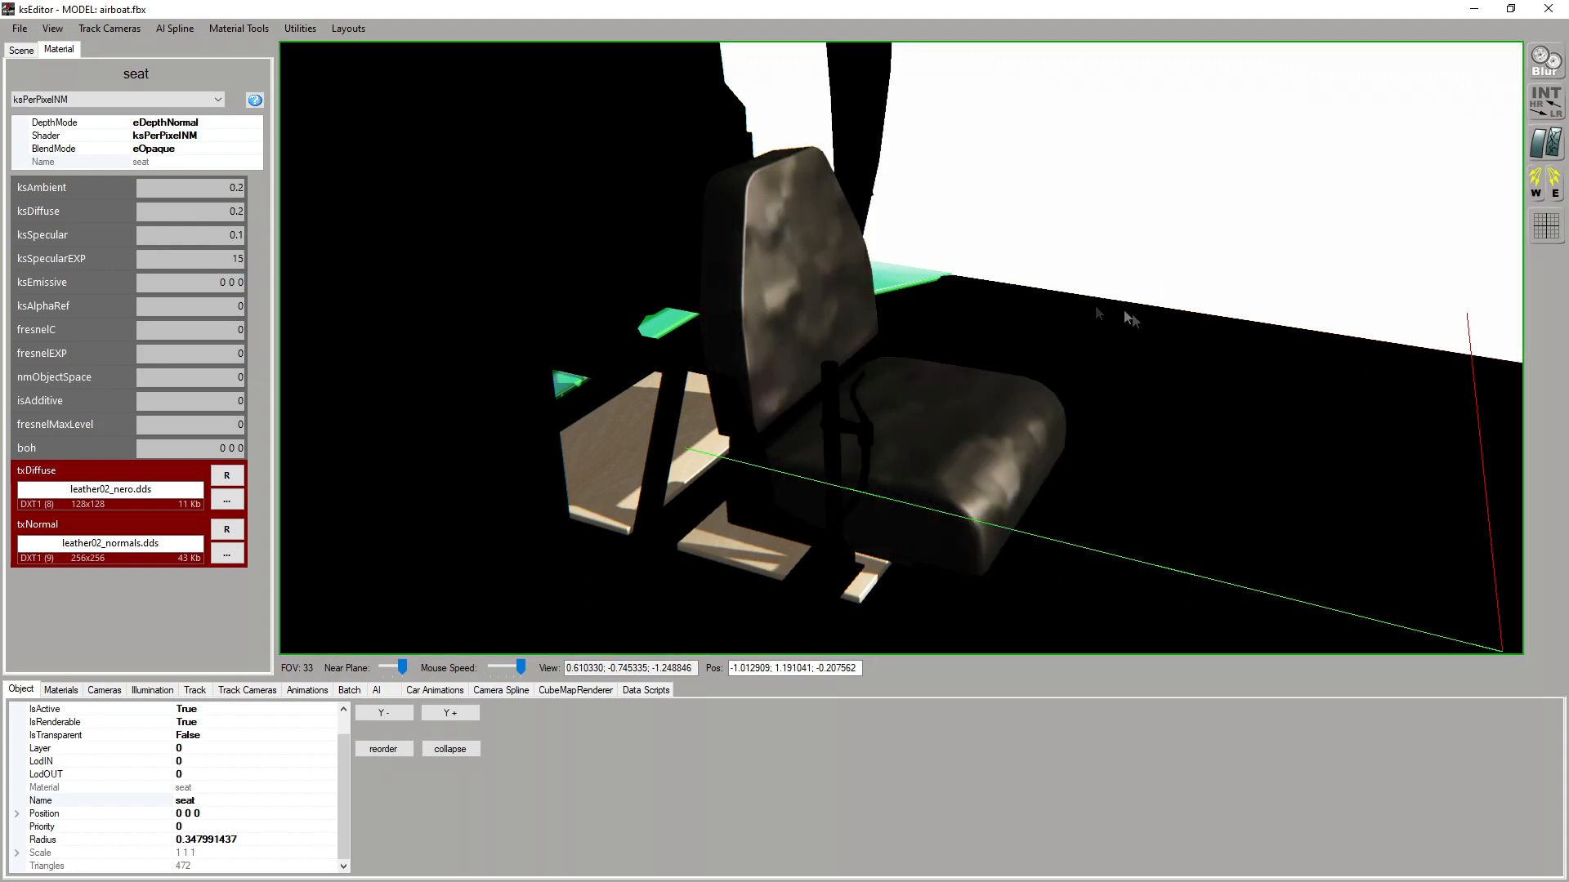
{"action": "scroll", "coordinate": [1062, 347], "scroll_direction": "up", "scroll_amount": 3}
{"action": "left_click_drag", "start_coordinate": [1077, 378], "coordinate": [779, 395]}
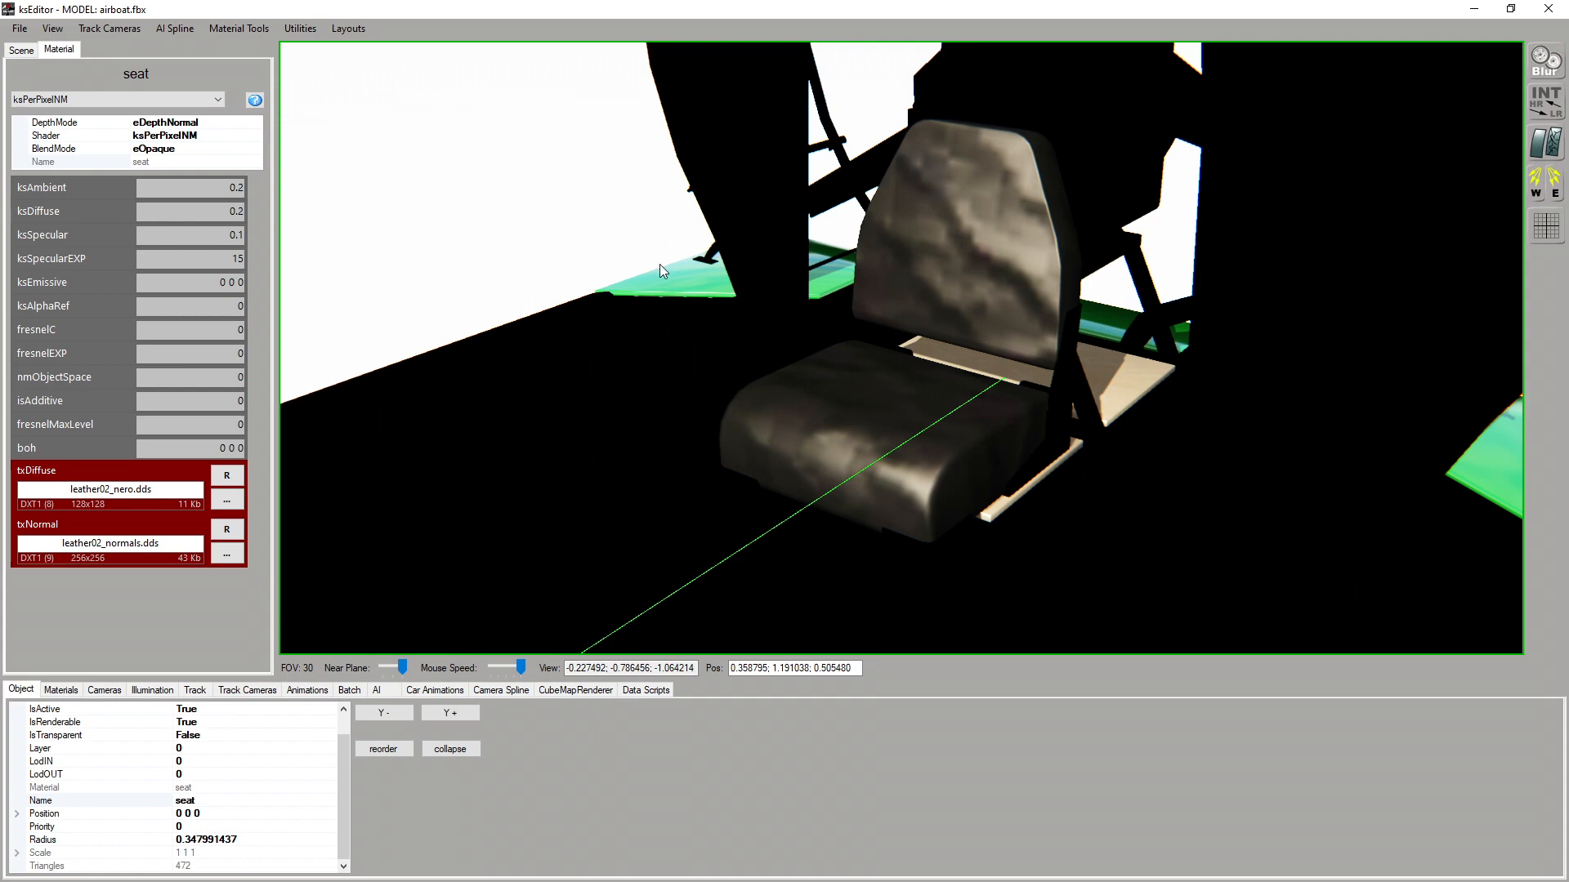
Switch the seat material to the ksPerPixelNM_UVMult shader and set its diffuseMult and normalMult to 10
{"action": "left_click_drag", "start_coordinate": [574, 234], "coordinate": [581, 234]}
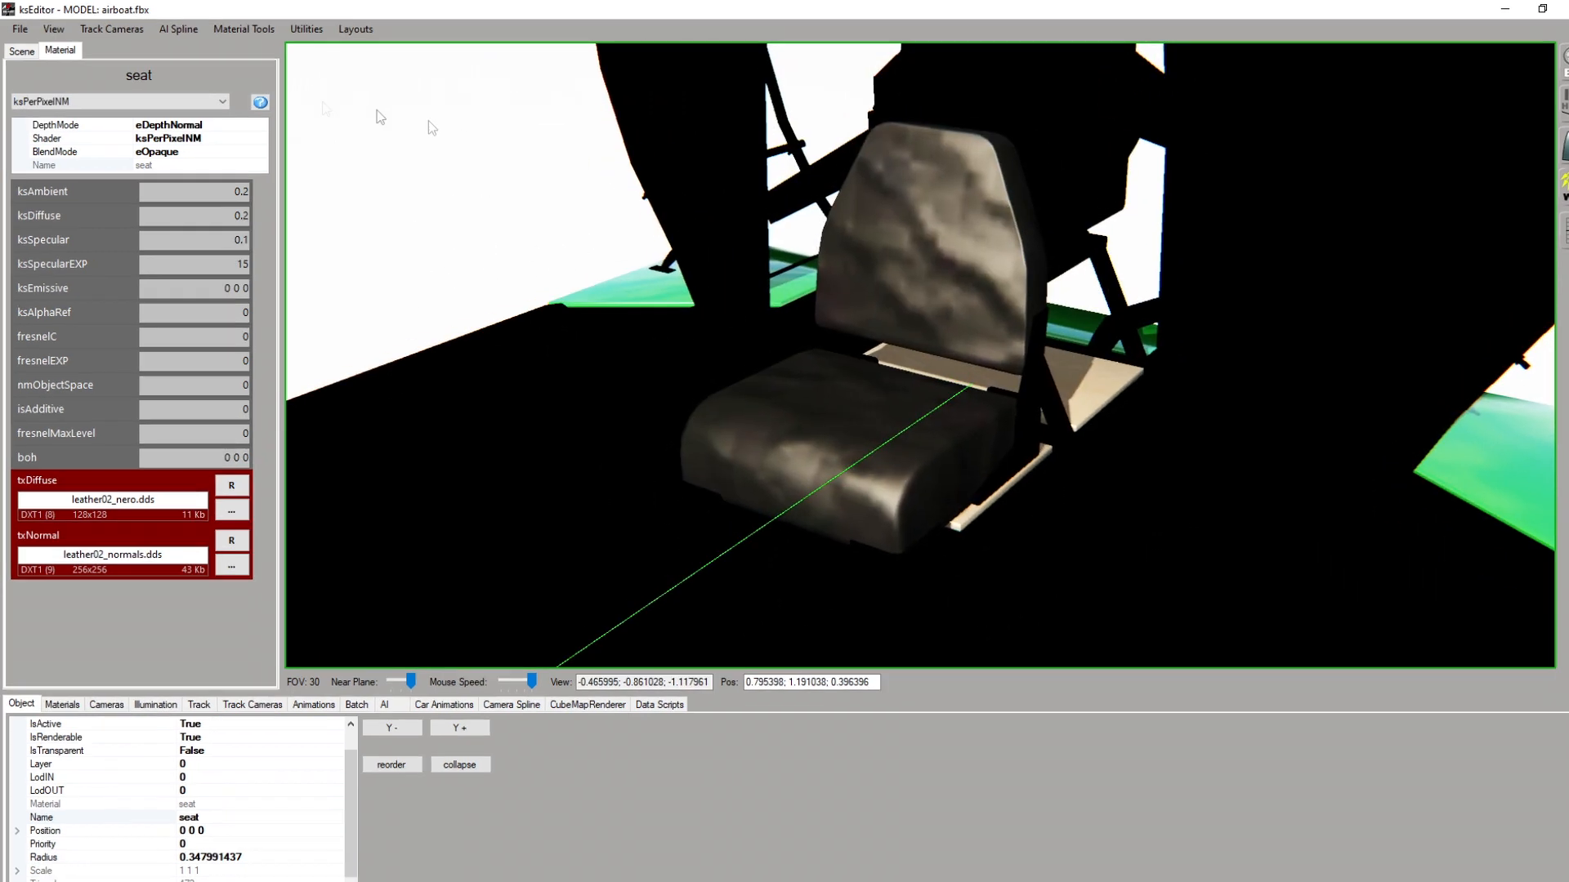
{"action": "left_click", "coordinate": [140, 100]}
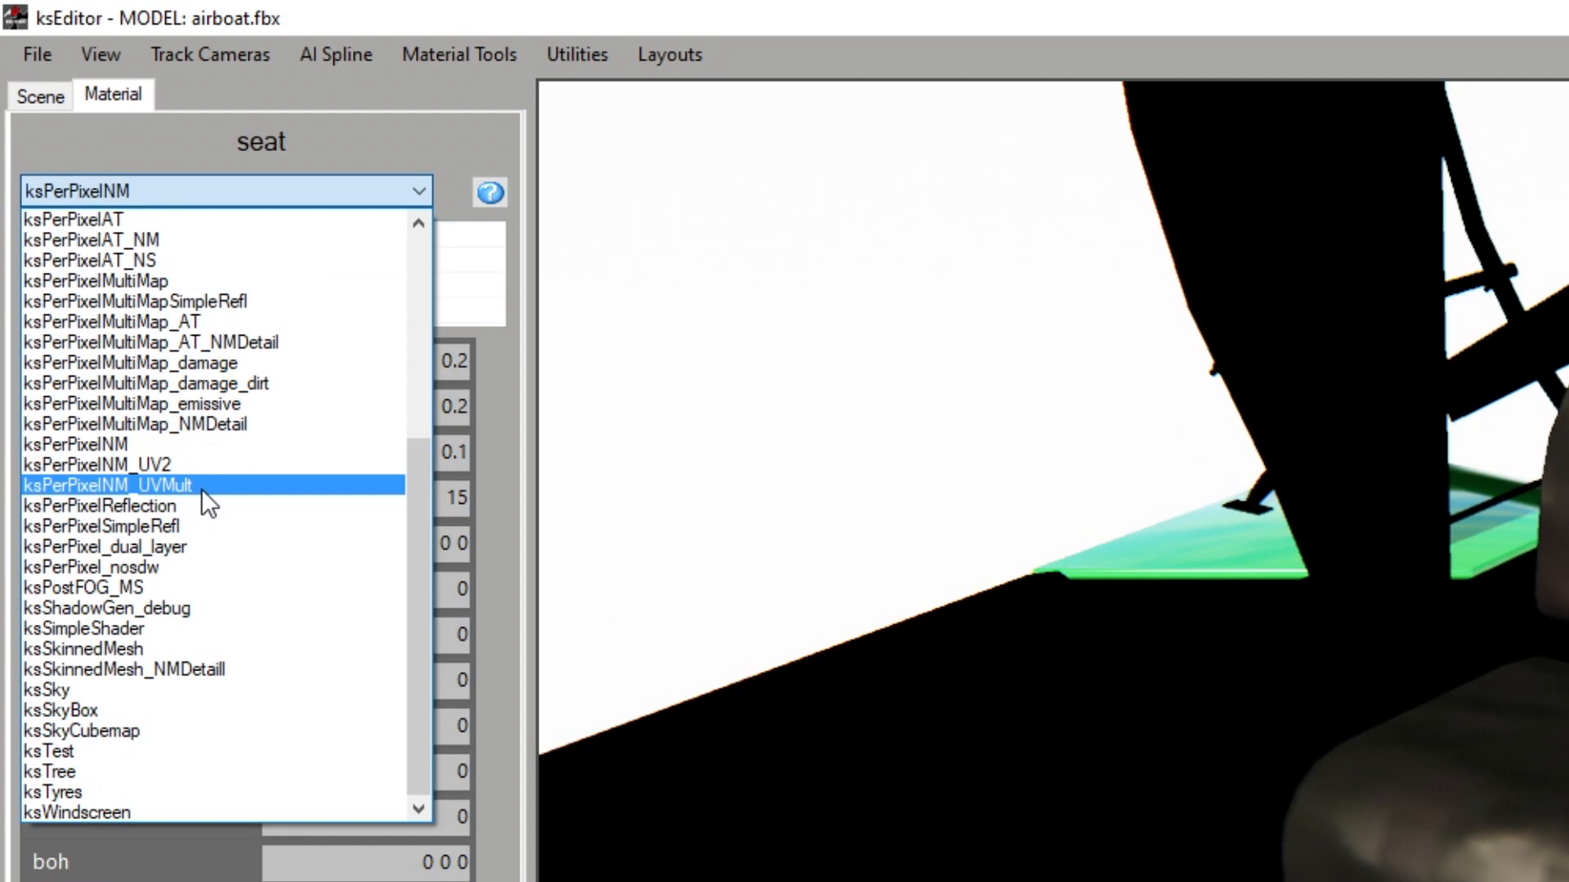
{"action": "left_click", "coordinate": [202, 487]}
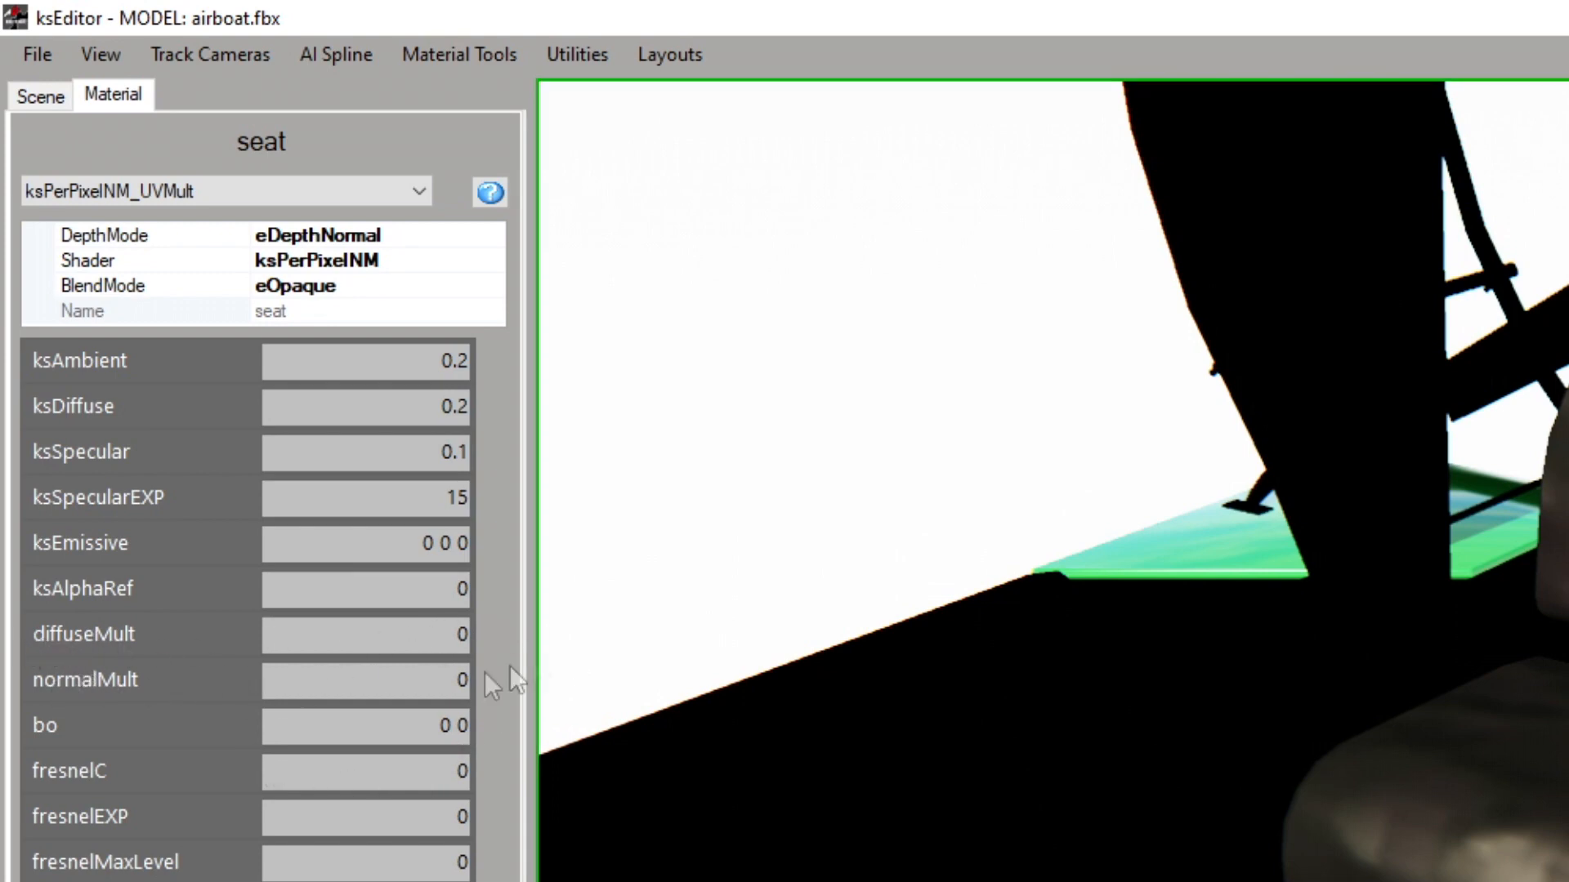
{"action": "left_click_drag", "start_coordinate": [442, 636], "coordinate": [480, 682]}
{"action": "type", "text": "10"}
{"action": "type", "text": "`0"}
{"action": "left_click_drag", "start_coordinate": [454, 682], "coordinate": [473, 681]}
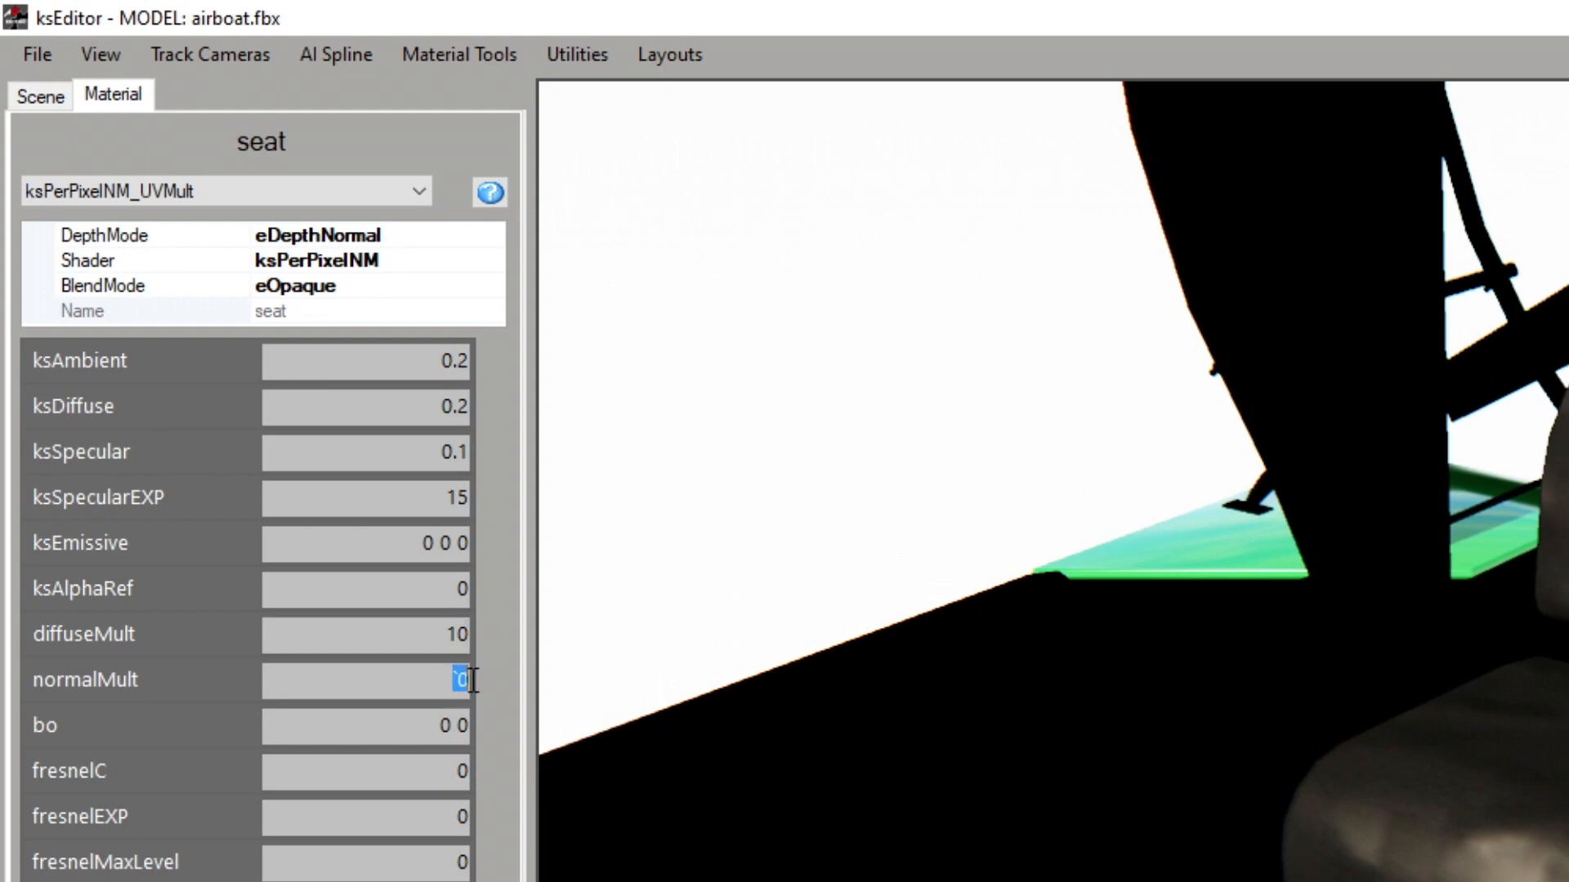
{"action": "type", "text": "10"}
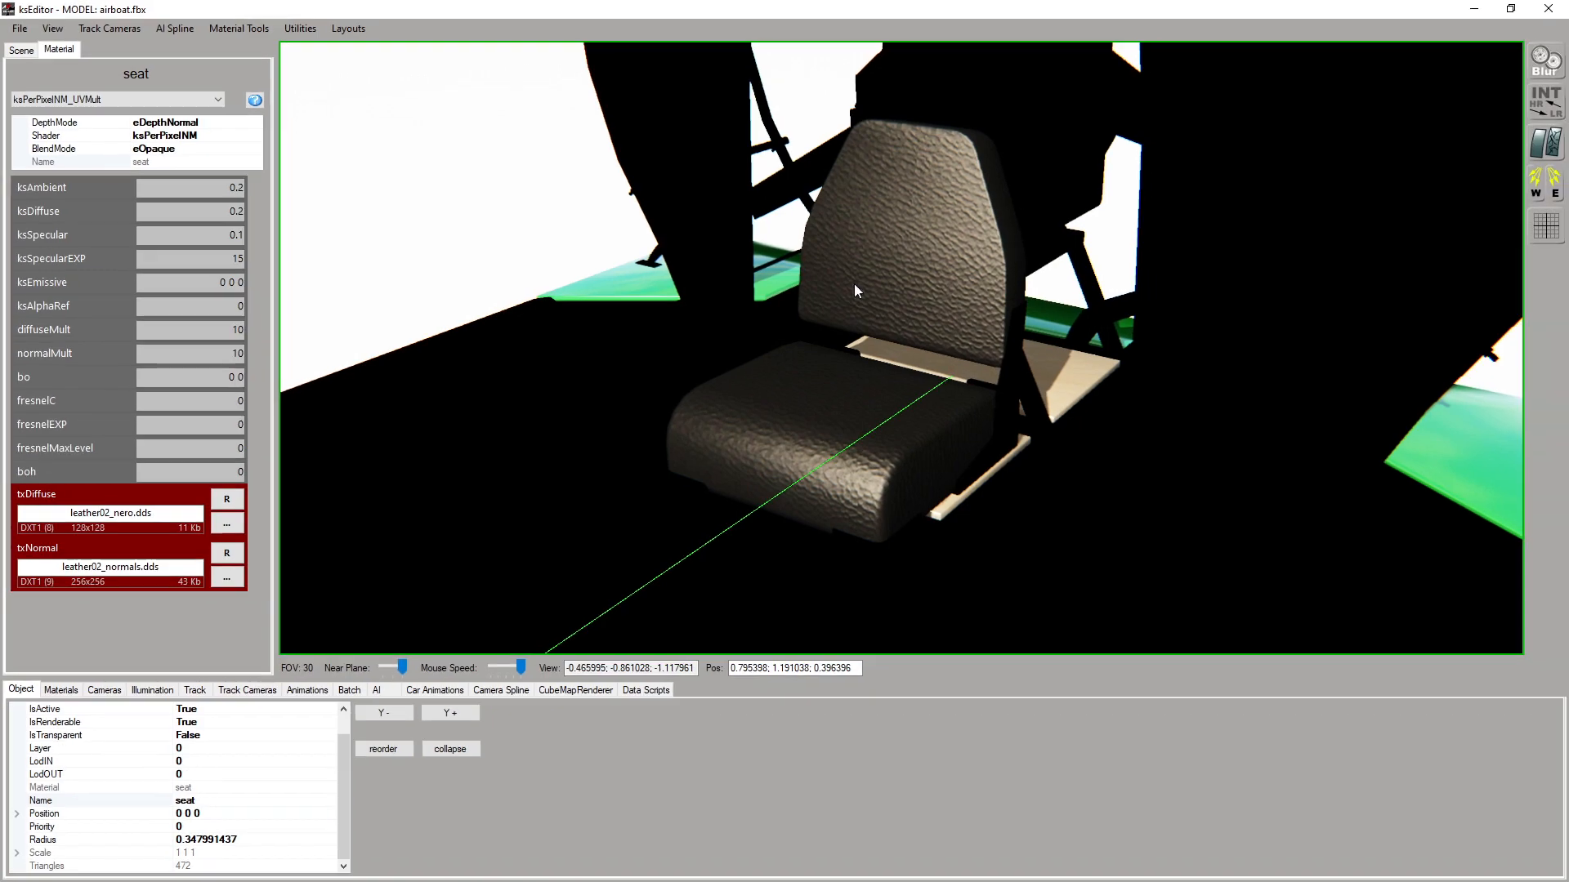
Examine the leather grain on the seat's backrest and cushion from close up and farther away
{"action": "scroll", "coordinate": [853, 287], "scroll_direction": "up", "scroll_amount": 5}
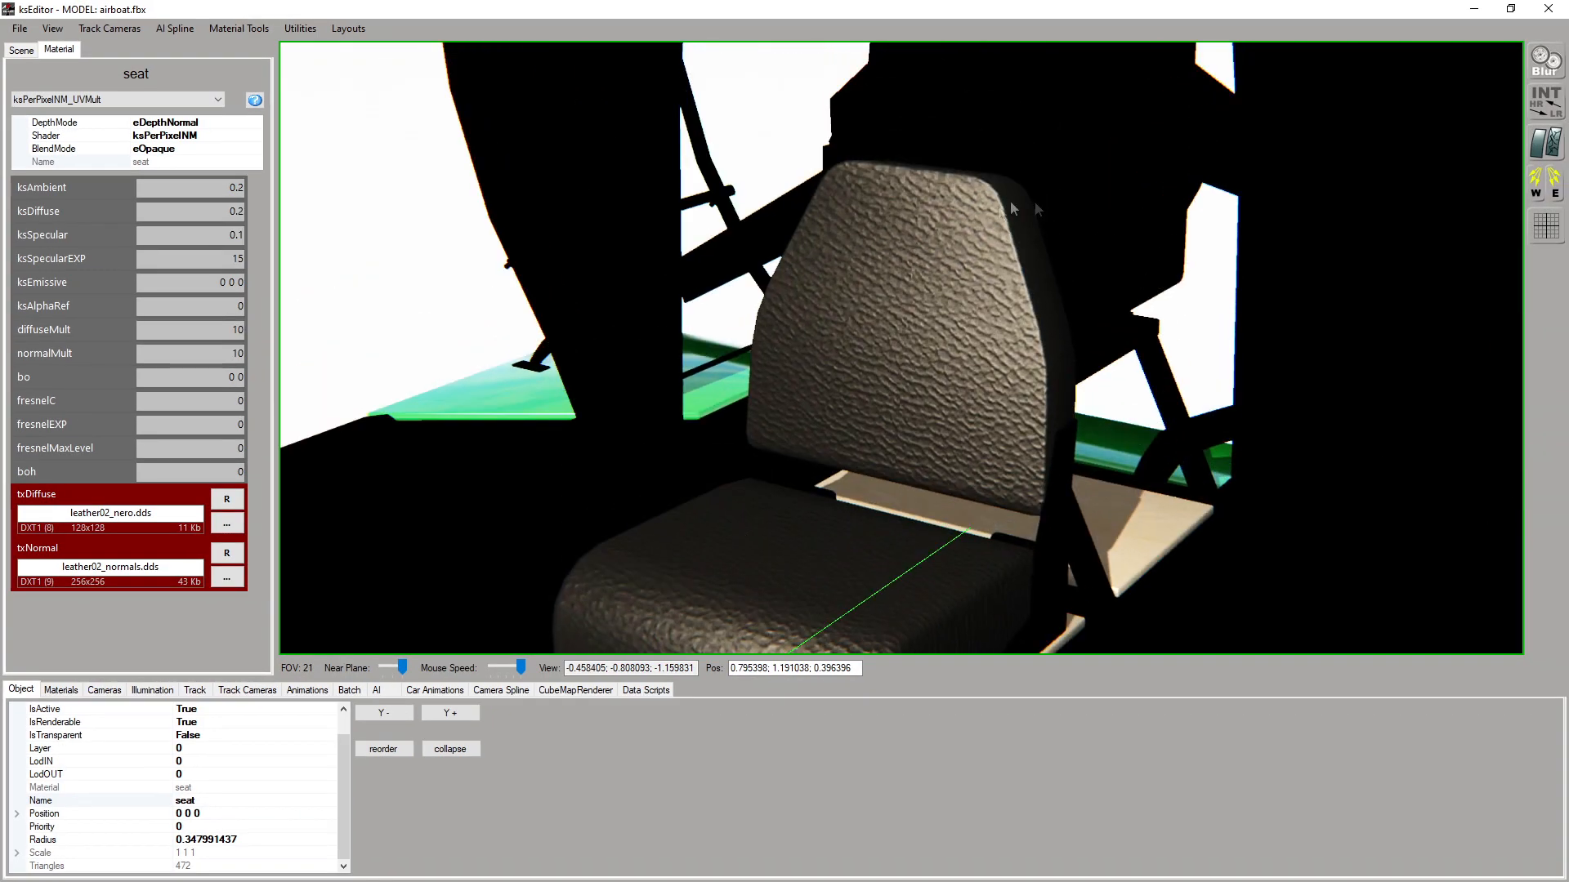
{"action": "right_click_drag", "start_coordinate": [940, 233], "coordinate": [946, 225]}
{"action": "scroll", "coordinate": [835, 364], "scroll_direction": "up", "scroll_amount": 7}
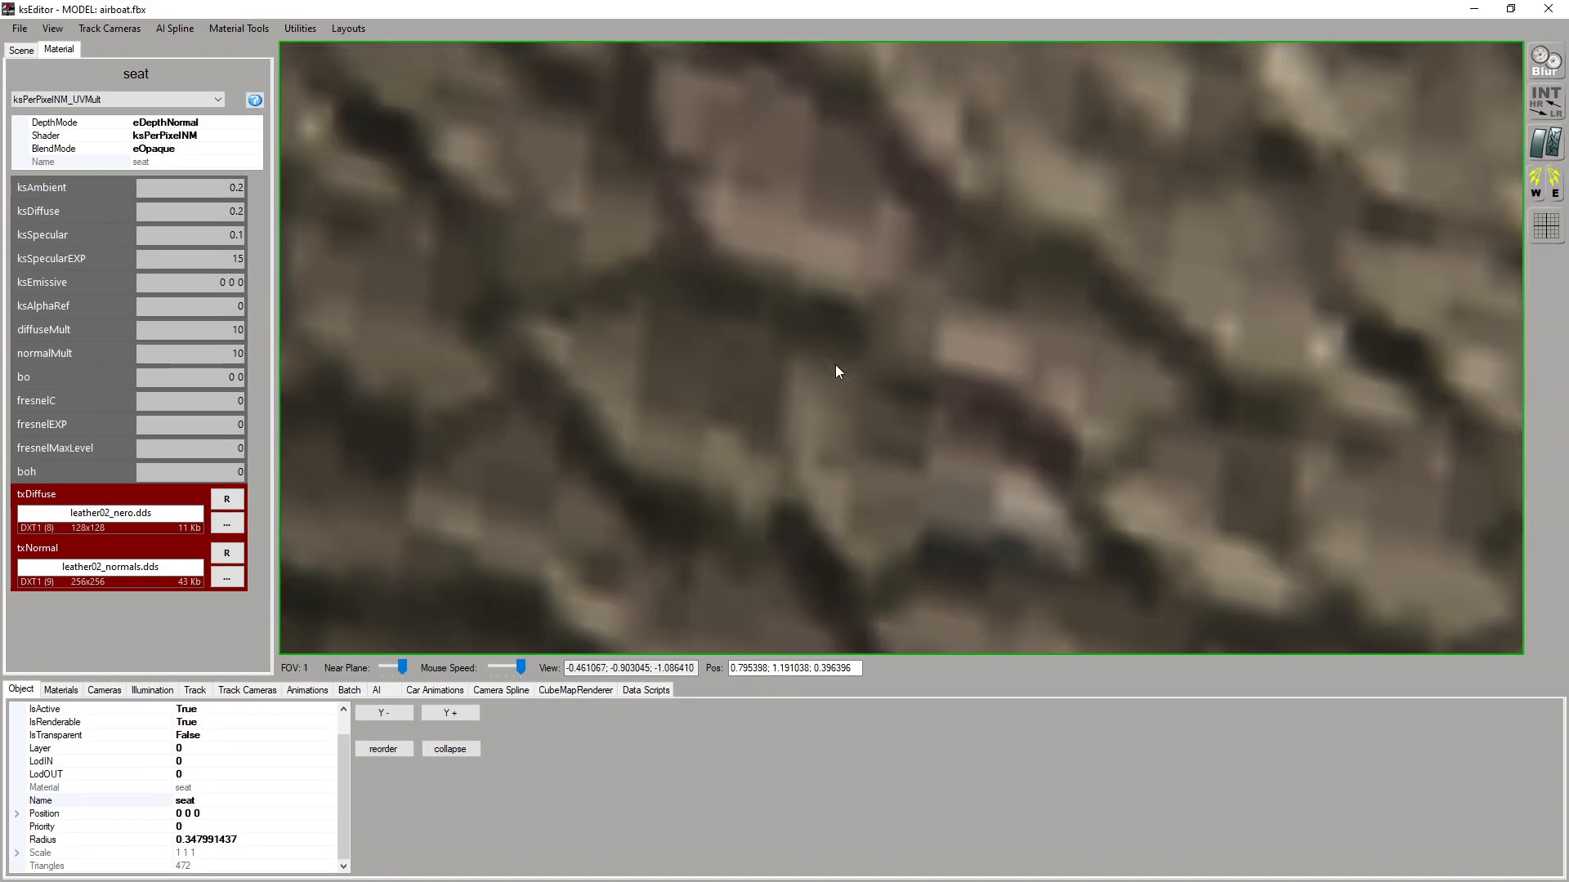
{"action": "scroll", "coordinate": [835, 365], "scroll_direction": "down", "scroll_amount": 3}
{"action": "right_click_drag", "start_coordinate": [918, 306], "coordinate": [865, 149]}
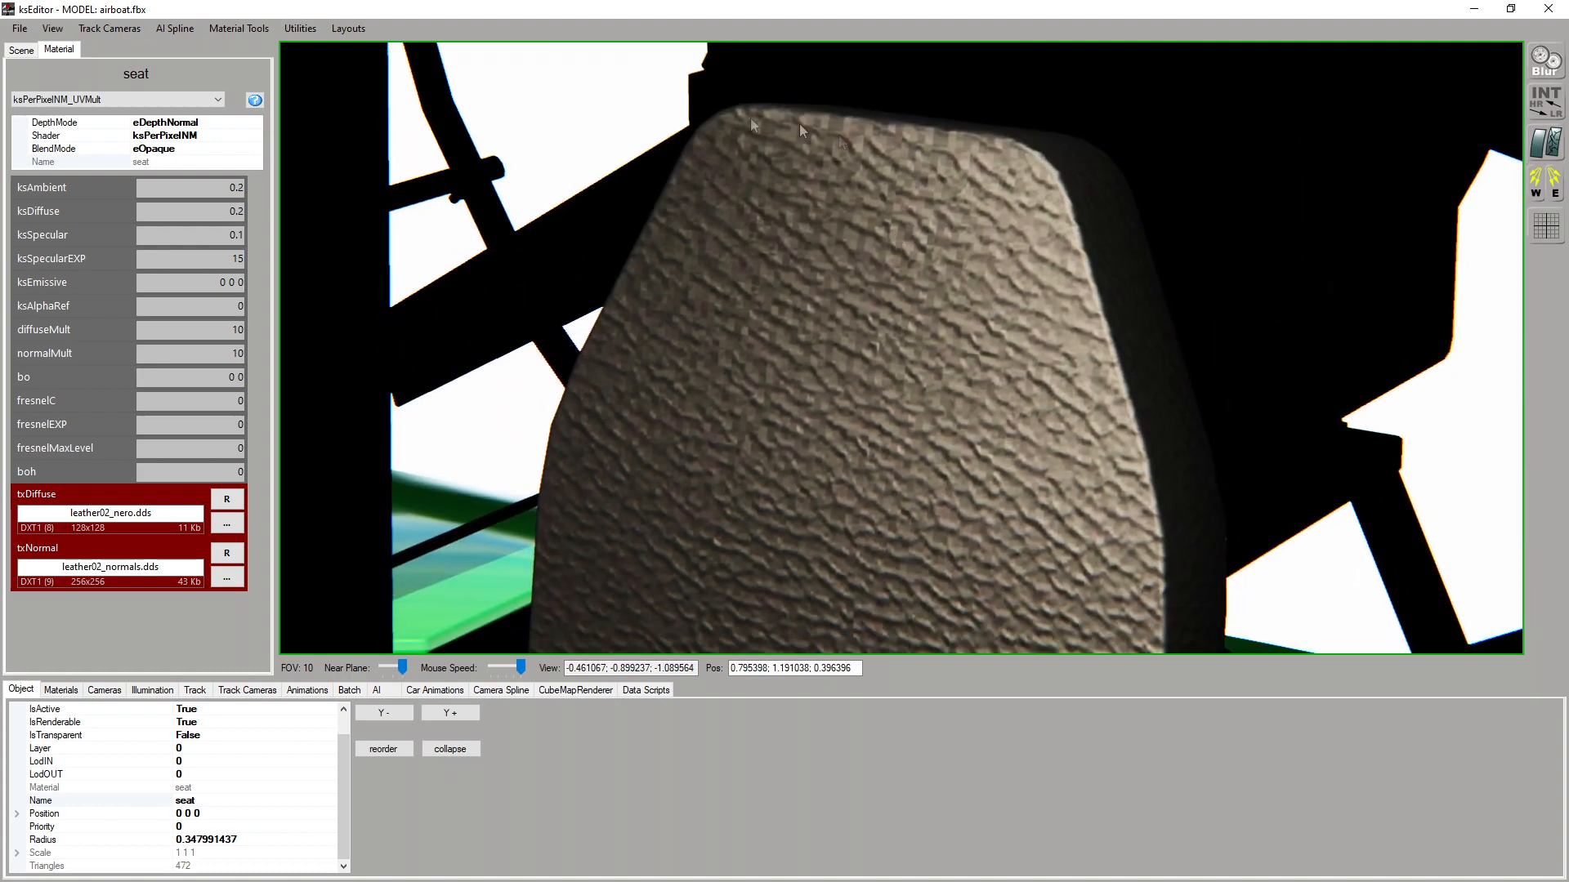
{"action": "scroll", "coordinate": [913, 441], "scroll_direction": "down", "scroll_amount": 3}
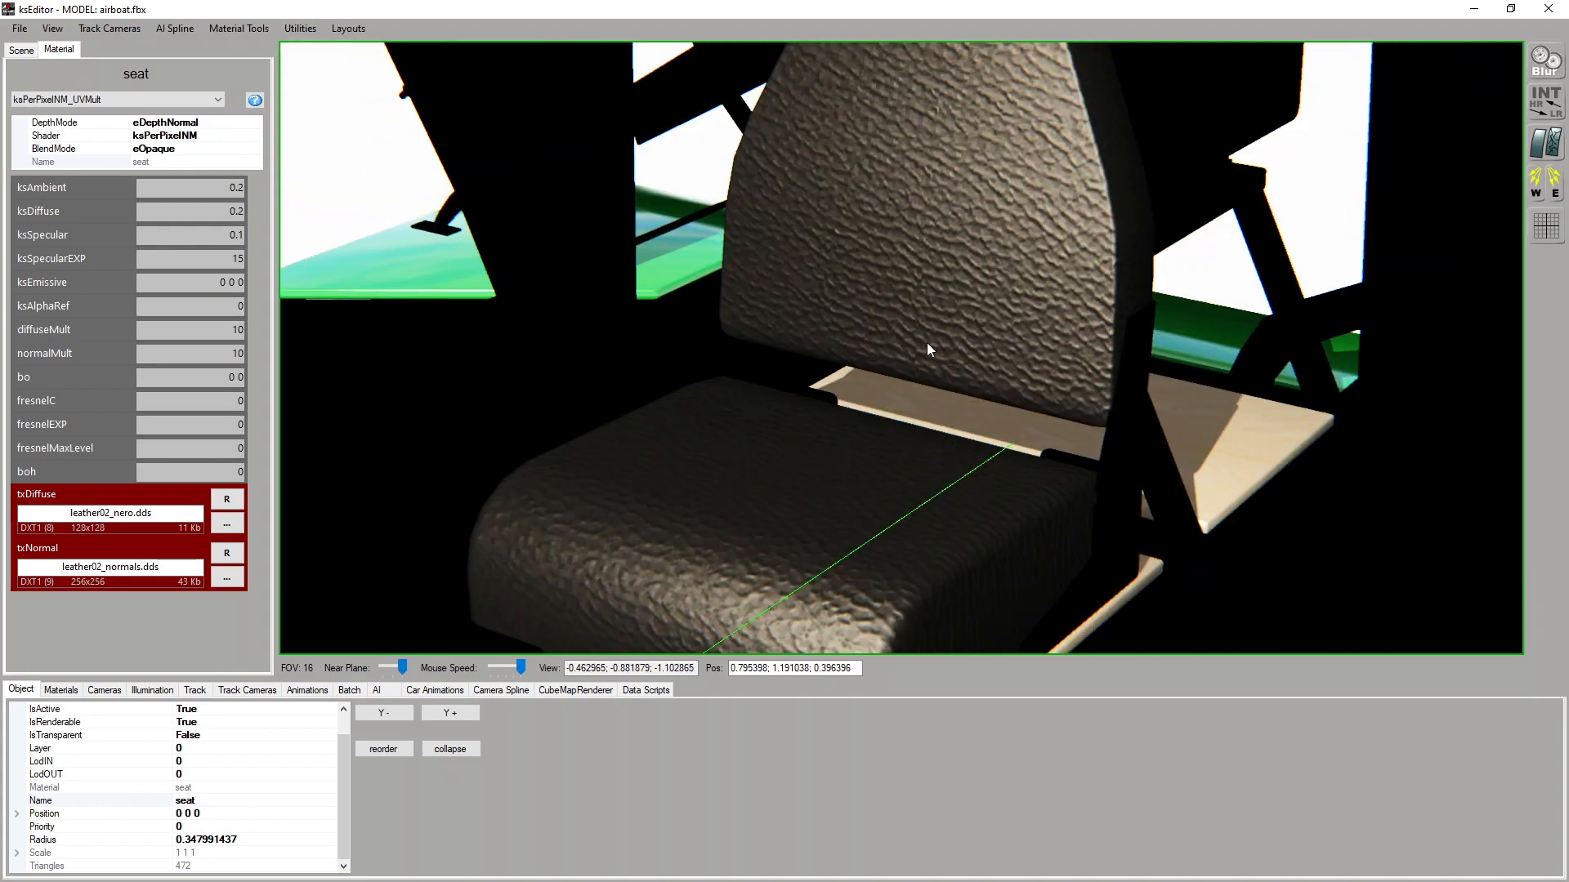
{"action": "scroll", "coordinate": [924, 348], "scroll_direction": "down", "scroll_amount": 1}
{"action": "right_click_drag", "start_coordinate": [925, 348], "coordinate": [924, 360]}
{"action": "scroll", "coordinate": [698, 439], "scroll_direction": "down", "scroll_amount": 2}
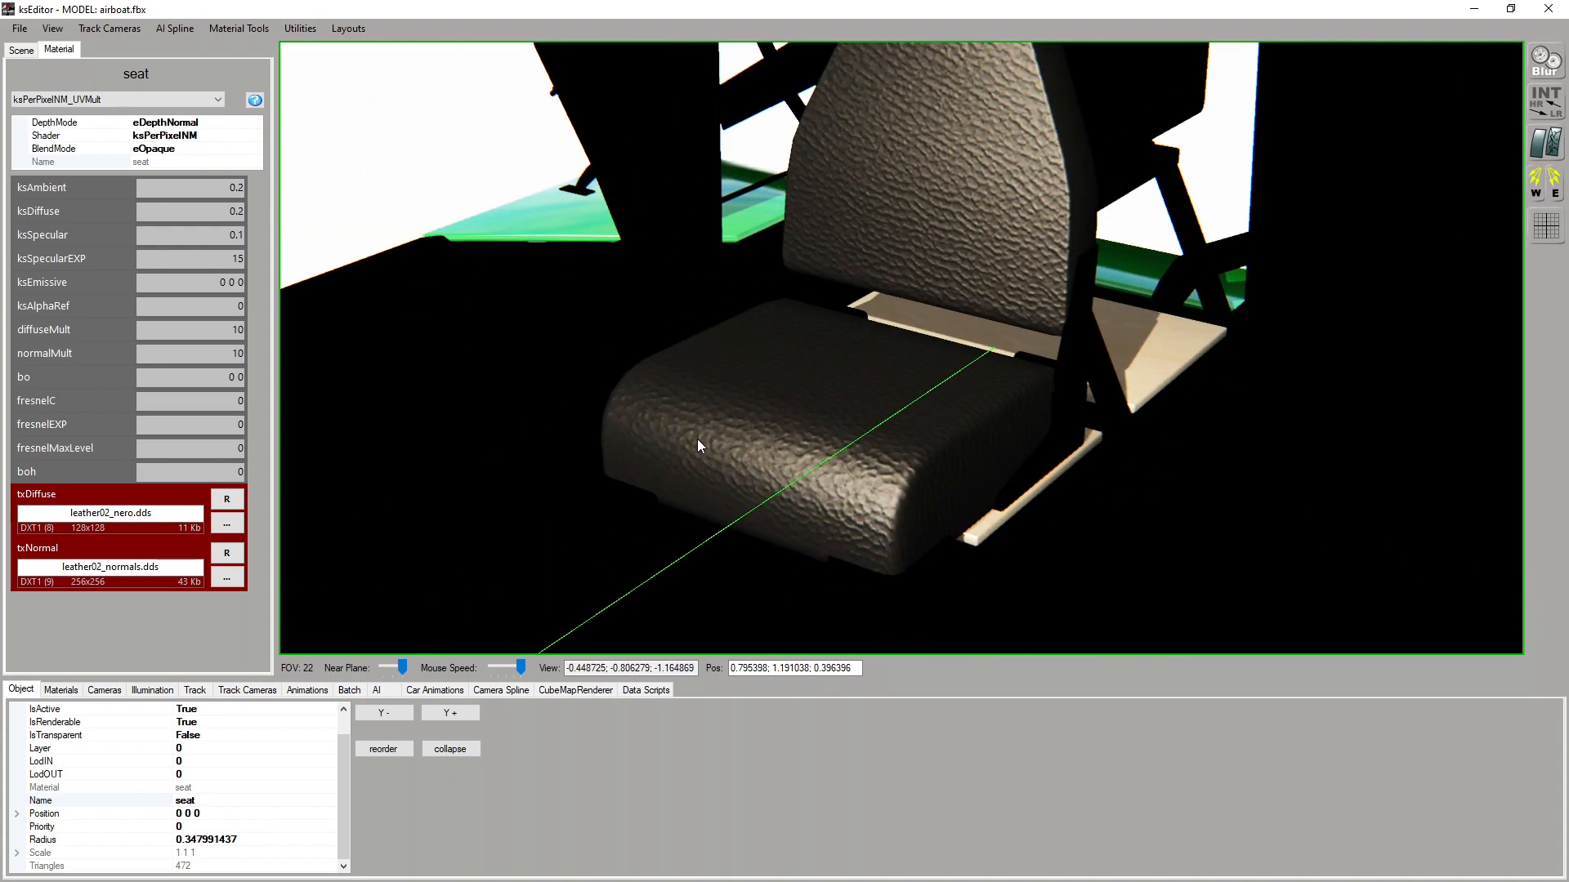
Raise the seat material's diffuseMult and normalMult to 100 and check the grain on the backrest
{"action": "left_click", "coordinate": [237, 355]}
{"action": "type", "text": "0"}
{"action": "left_click", "coordinate": [235, 329]}
{"action": "type", "text": "0"}
{"action": "right_click_drag", "start_coordinate": [782, 286], "coordinate": [786, 263]}
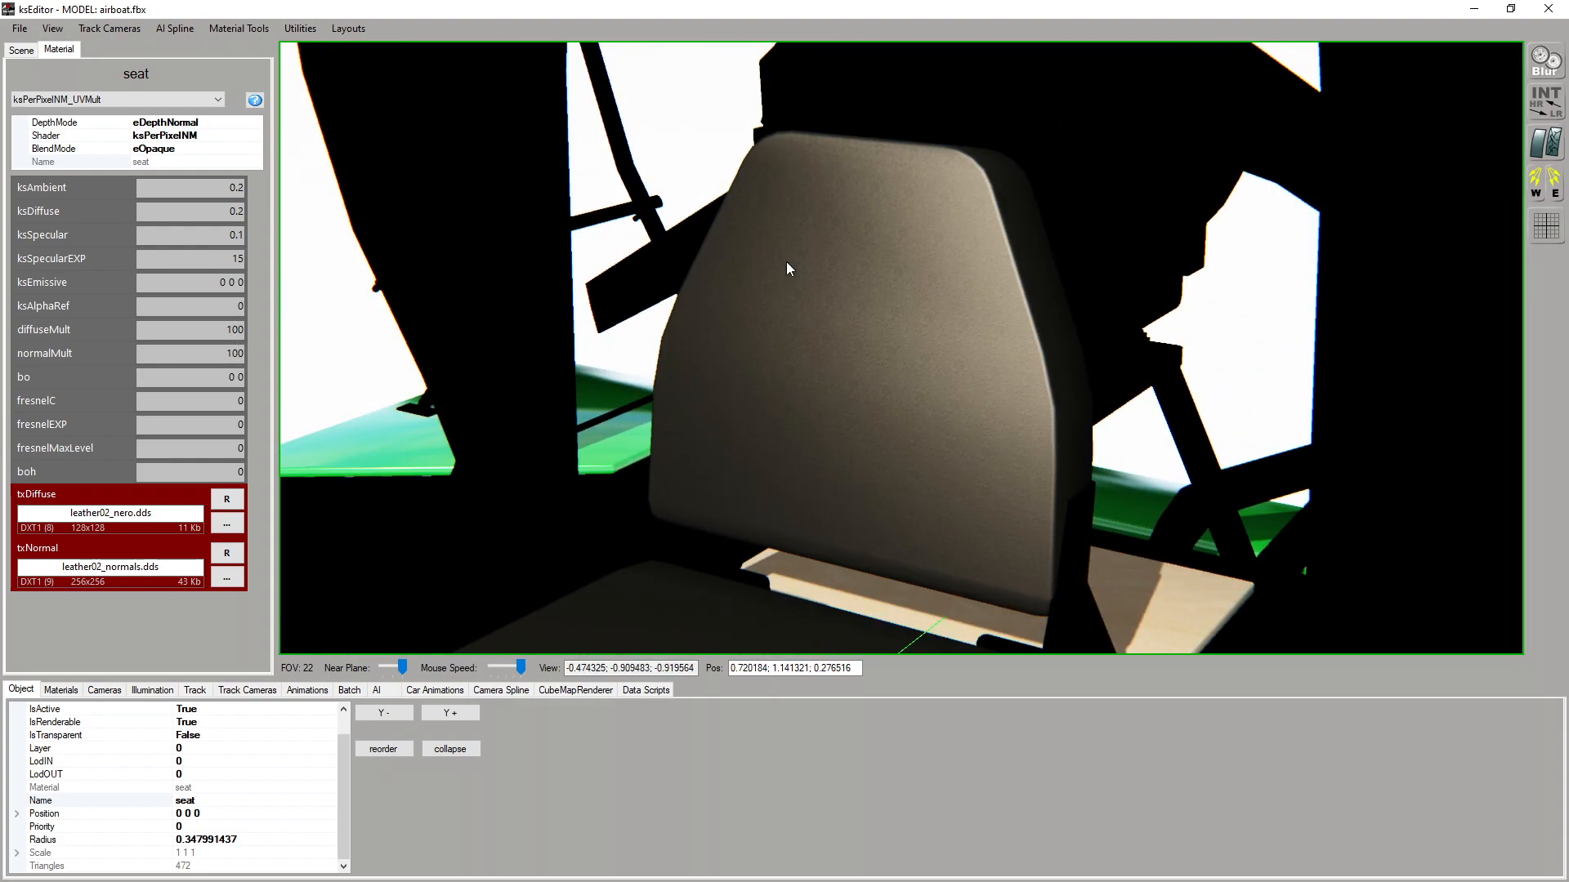
{"action": "scroll", "coordinate": [787, 266], "scroll_direction": "up", "scroll_amount": 10}
{"action": "scroll", "coordinate": [789, 268], "scroll_direction": "down", "scroll_amount": 10}
{"action": "scroll", "coordinate": [796, 263], "scroll_direction": "up", "scroll_amount": 3}
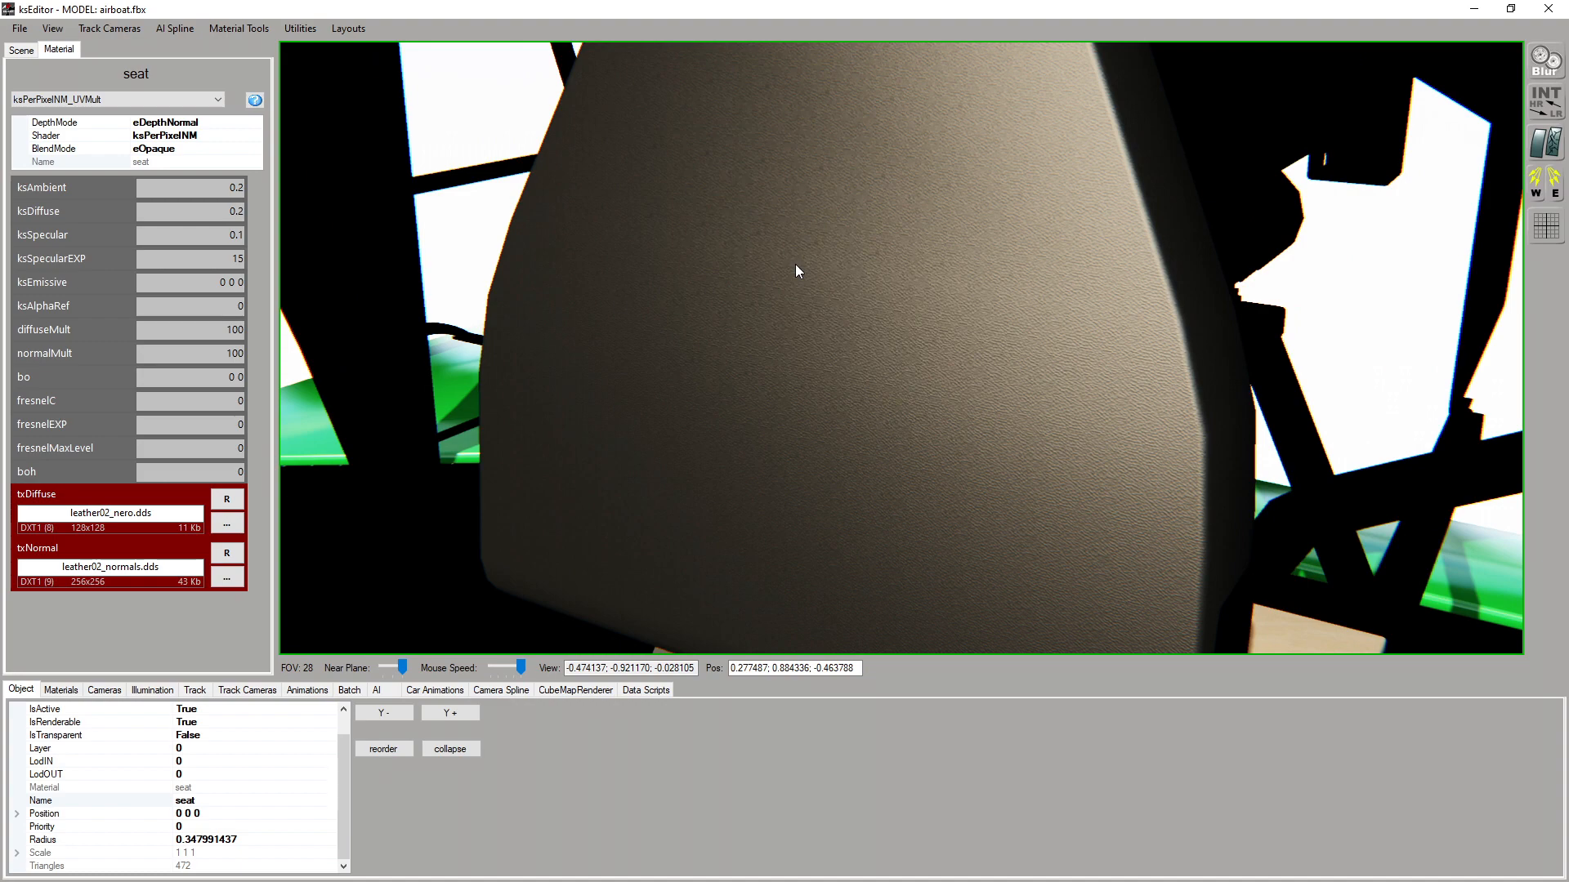
Set the seat material's diffuseMult and normalMult to 50
{"action": "mouse_move", "coordinate": [227, 329]}
{"action": "left_mouse_down"}
{"action": "mouse_move", "coordinate": [244, 327]}
{"action": "mouse_move", "coordinate": [243, 352]}
{"action": "left_mouse_up"}
{"action": "type", "text": "550"}
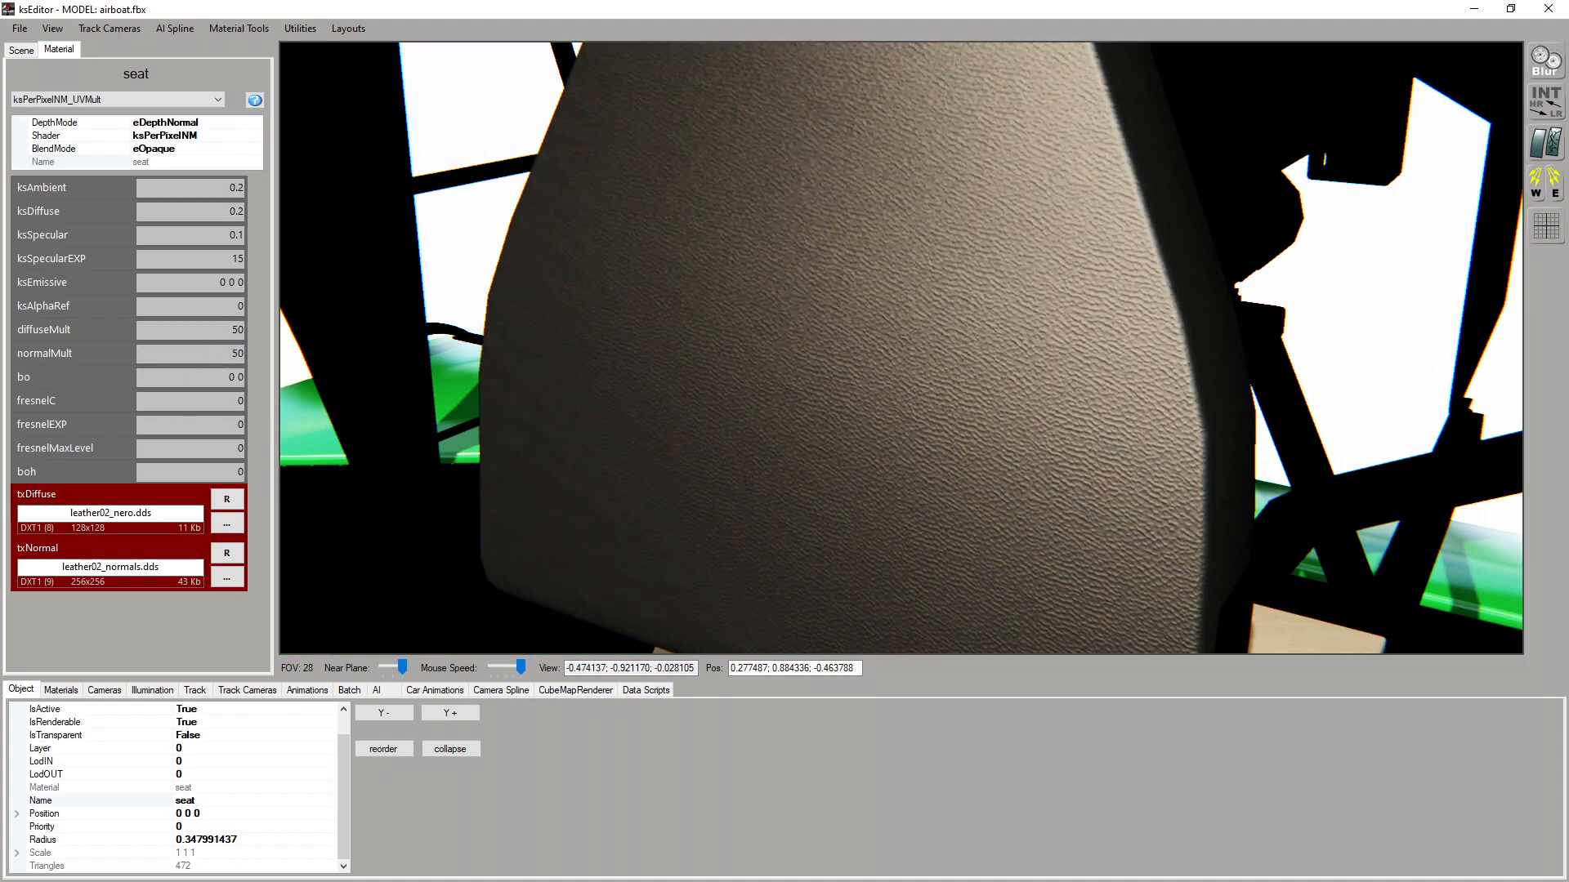
Inspect the seat's leather texture from the other side, both close to the backrest and farther back
{"action": "scroll", "coordinate": [909, 370], "scroll_direction": "down", "scroll_amount": 10}
{"action": "left_click_drag", "start_coordinate": [910, 372], "coordinate": [1023, 372]}
{"action": "scroll", "coordinate": [1006, 389], "scroll_direction": "up", "scroll_amount": 6}
{"action": "scroll", "coordinate": [1003, 388], "scroll_direction": "down", "scroll_amount": 4}
{"action": "key", "text": "Left"}
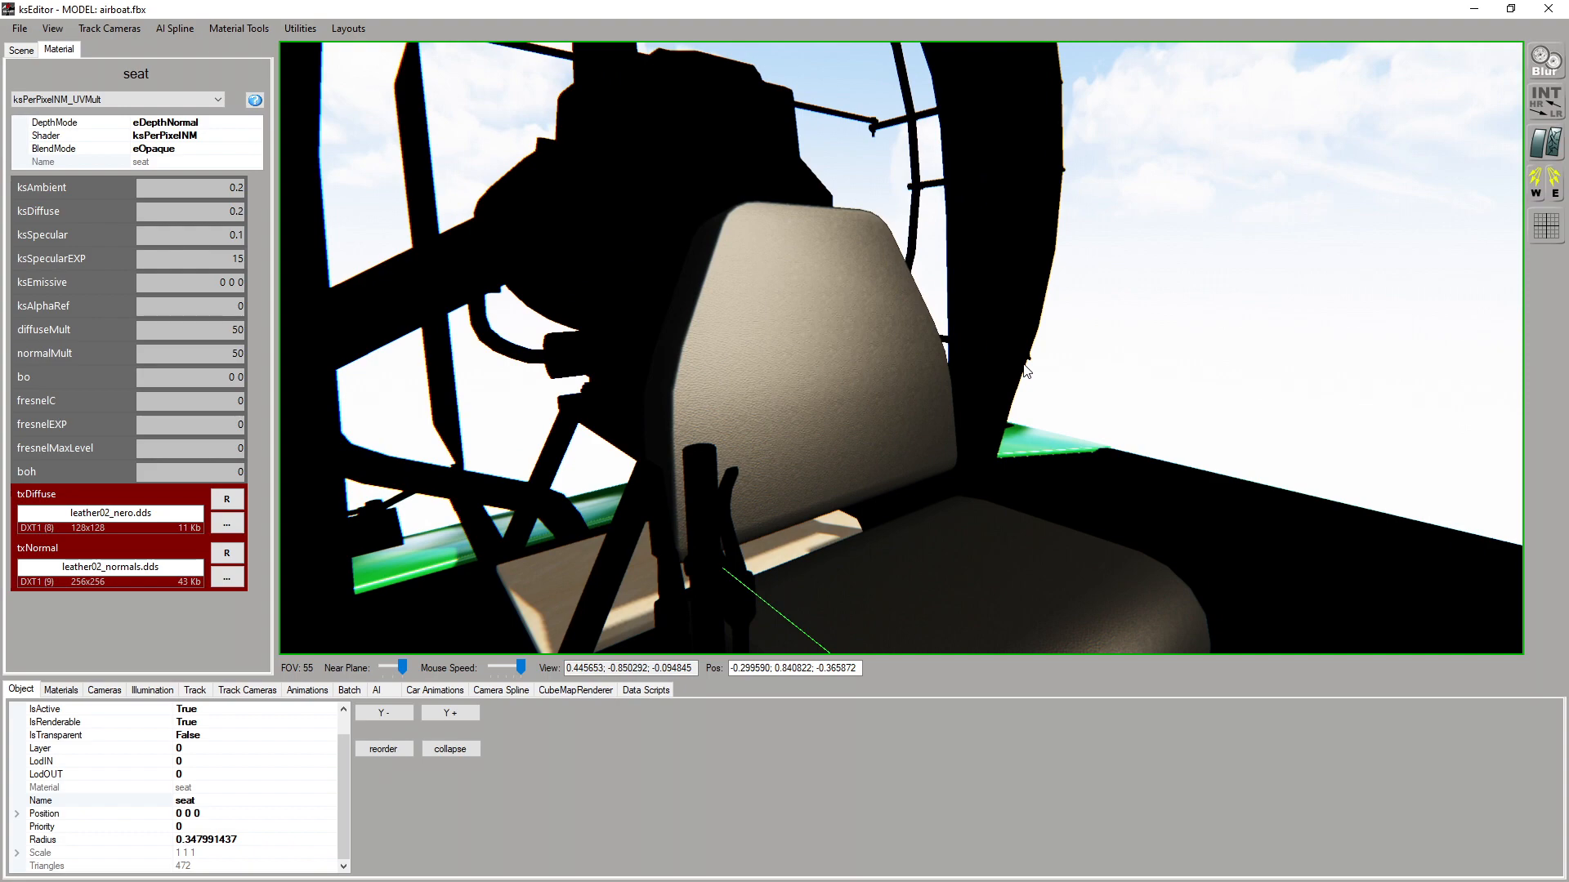
{"action": "key", "text": "Up"}
{"action": "left_click_drag", "start_coordinate": [1023, 365], "coordinate": [1012, 377]}
{"action": "key", "text": "Down"}
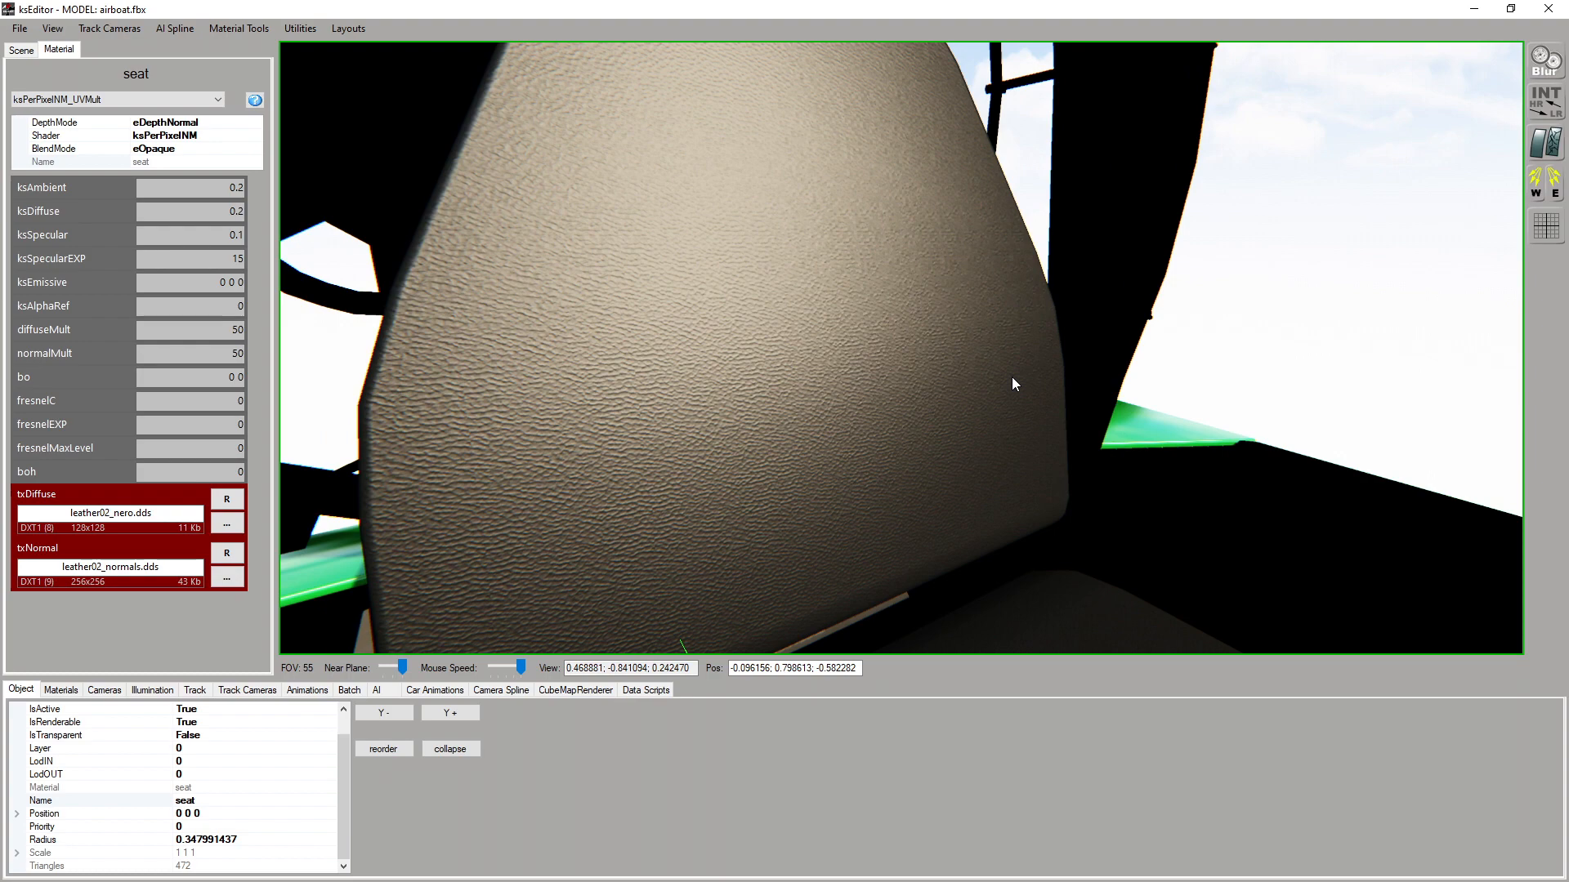
{"action": "key", "text": "Down"}
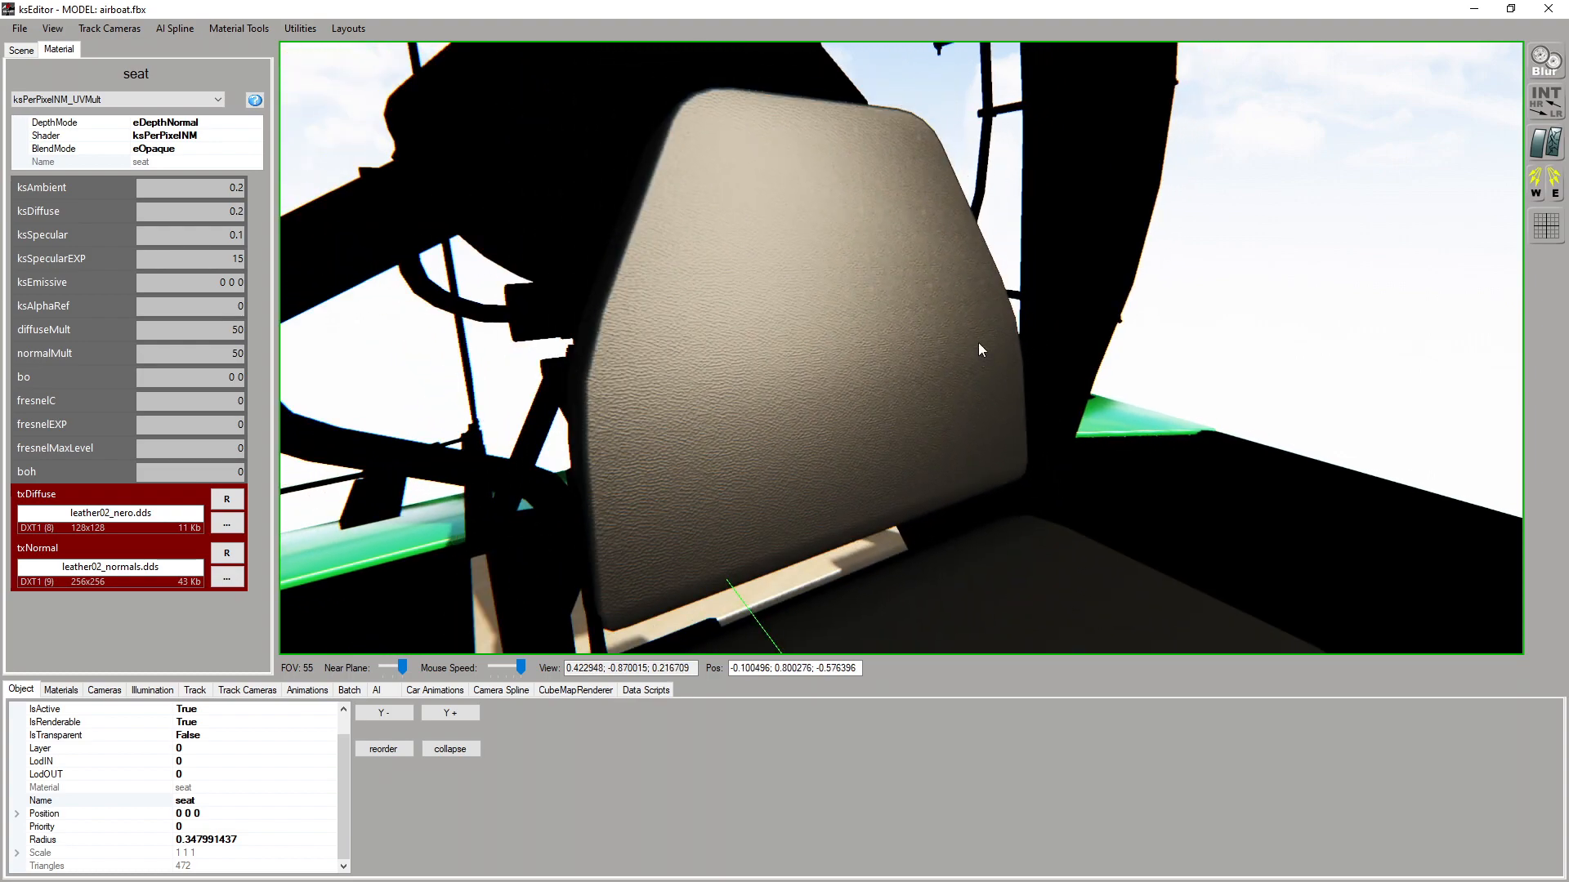
Try the ksPerPixelMultiMap shader on the seat material and look over its additional parameters and texture slots
{"action": "left_click", "coordinate": [121, 99]}
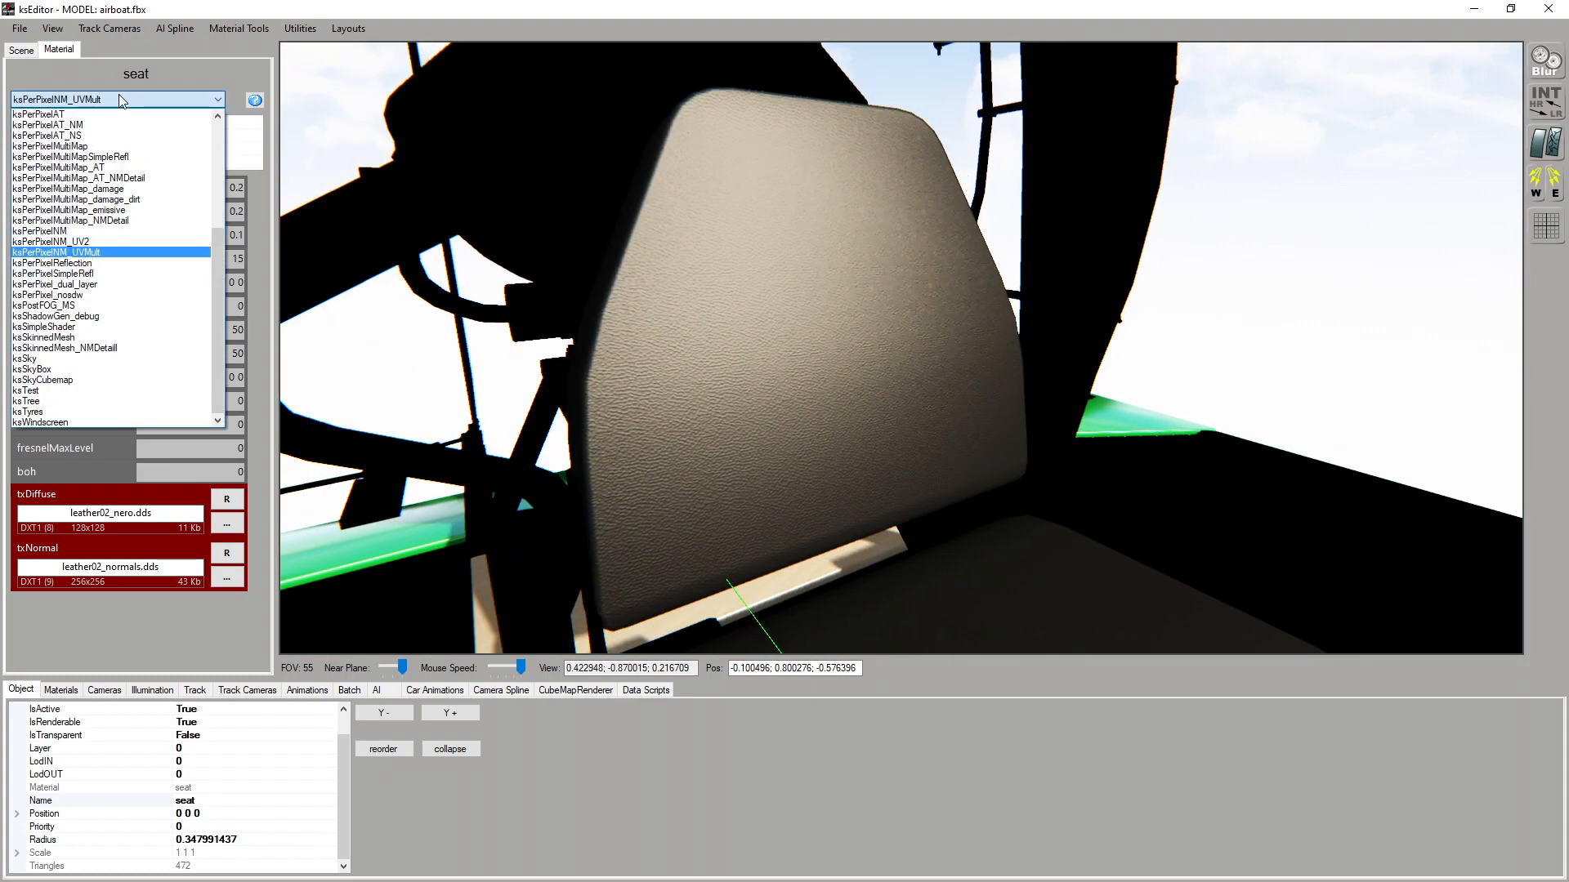
{"action": "left_click", "coordinate": [135, 146]}
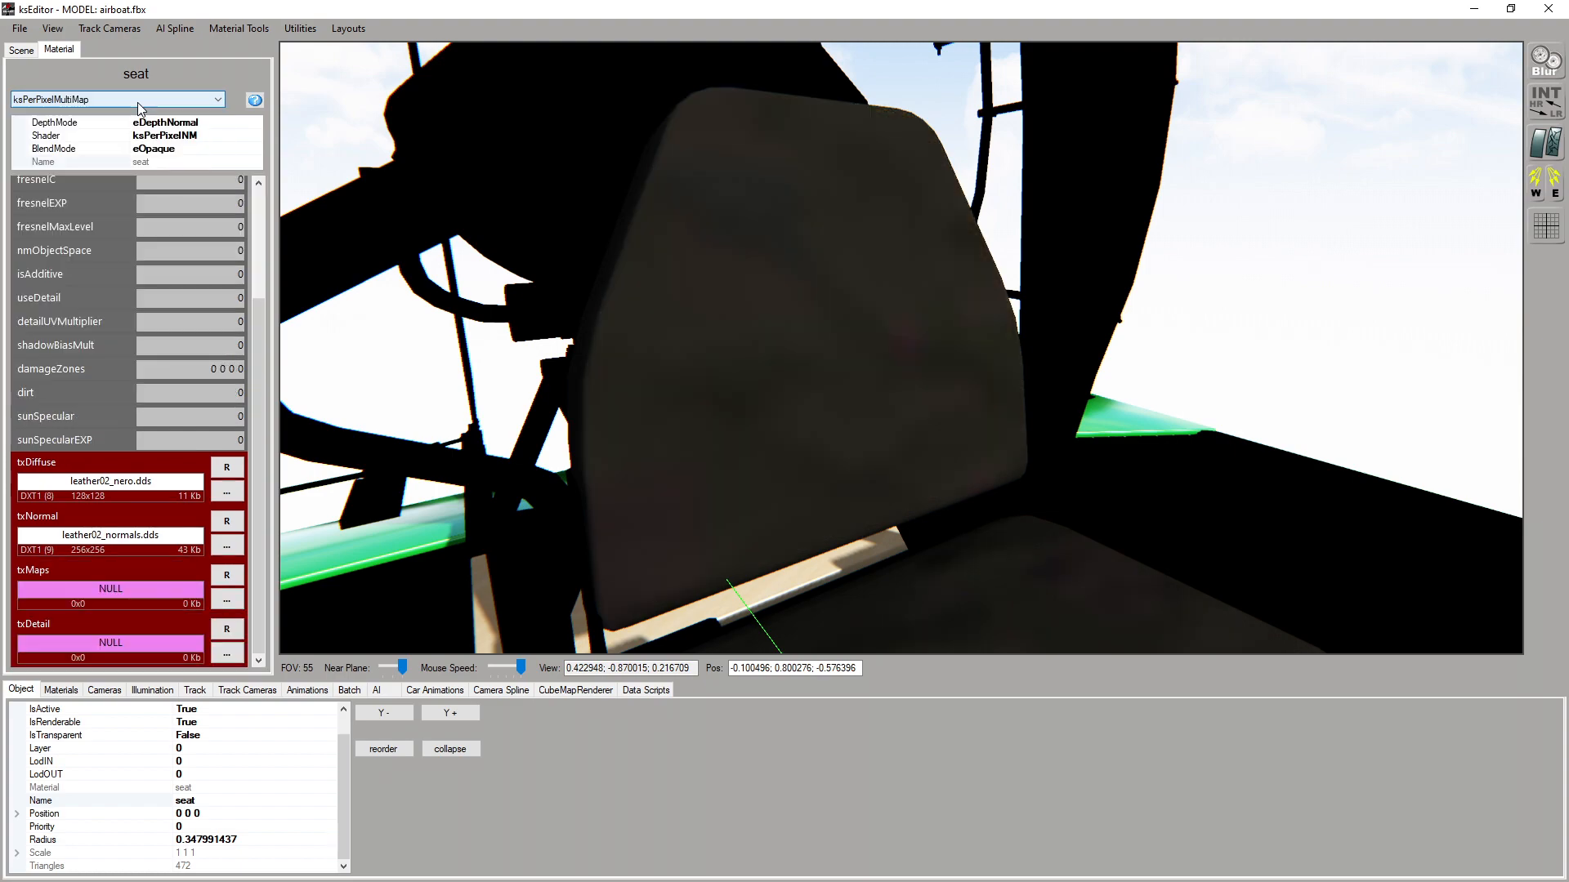
{"action": "left_click", "coordinate": [138, 103]}
{"action": "left_click", "coordinate": [138, 104]}
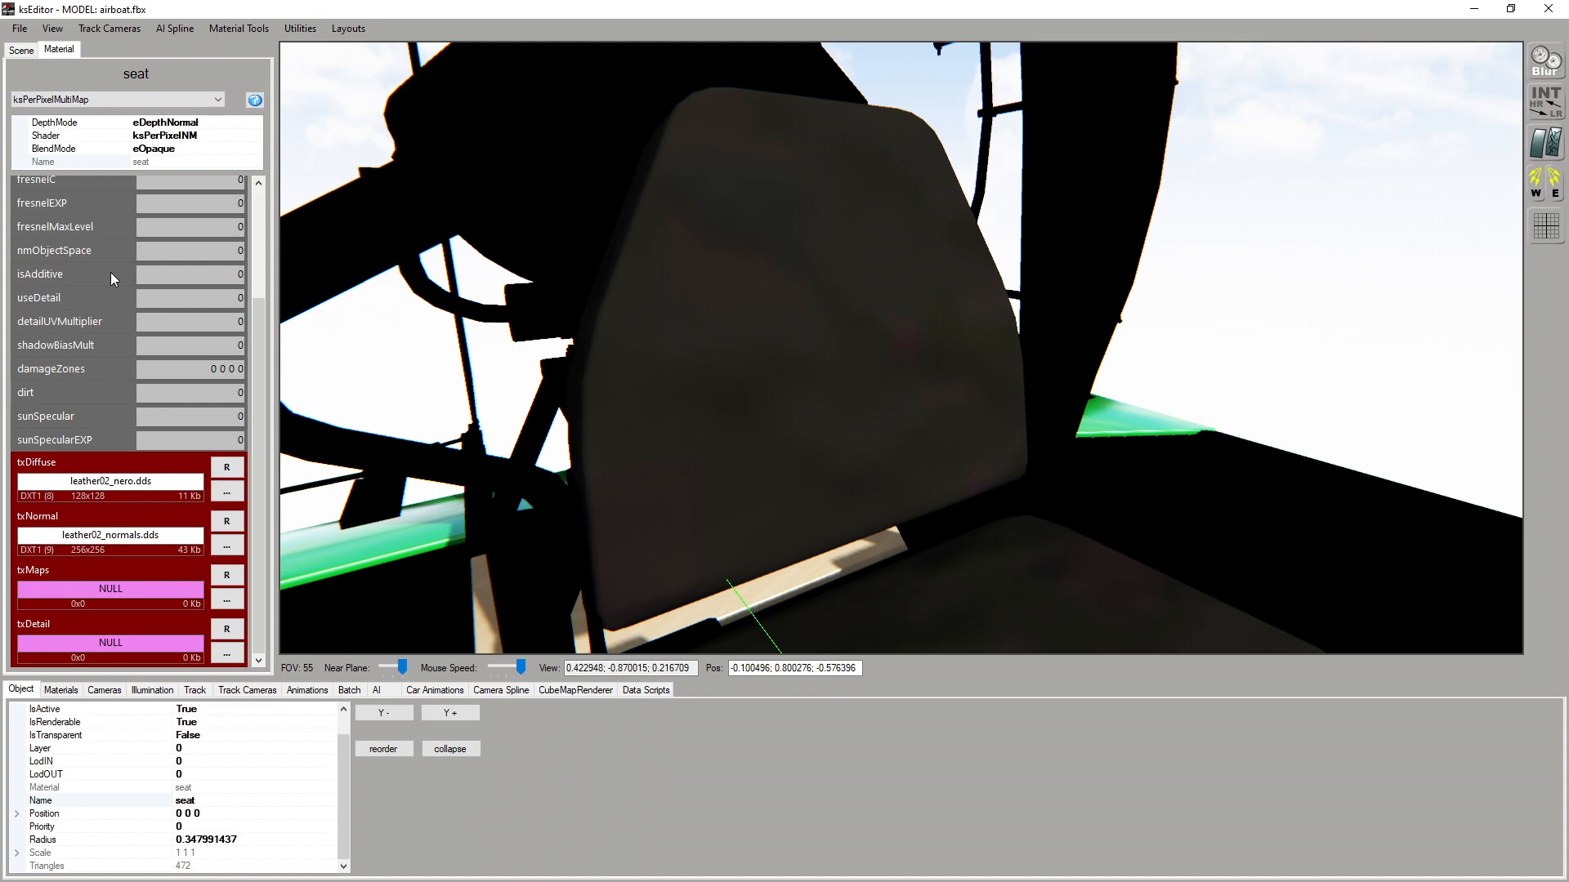
{"action": "left_click", "coordinate": [111, 97]}
{"action": "left_click", "coordinate": [119, 97]}
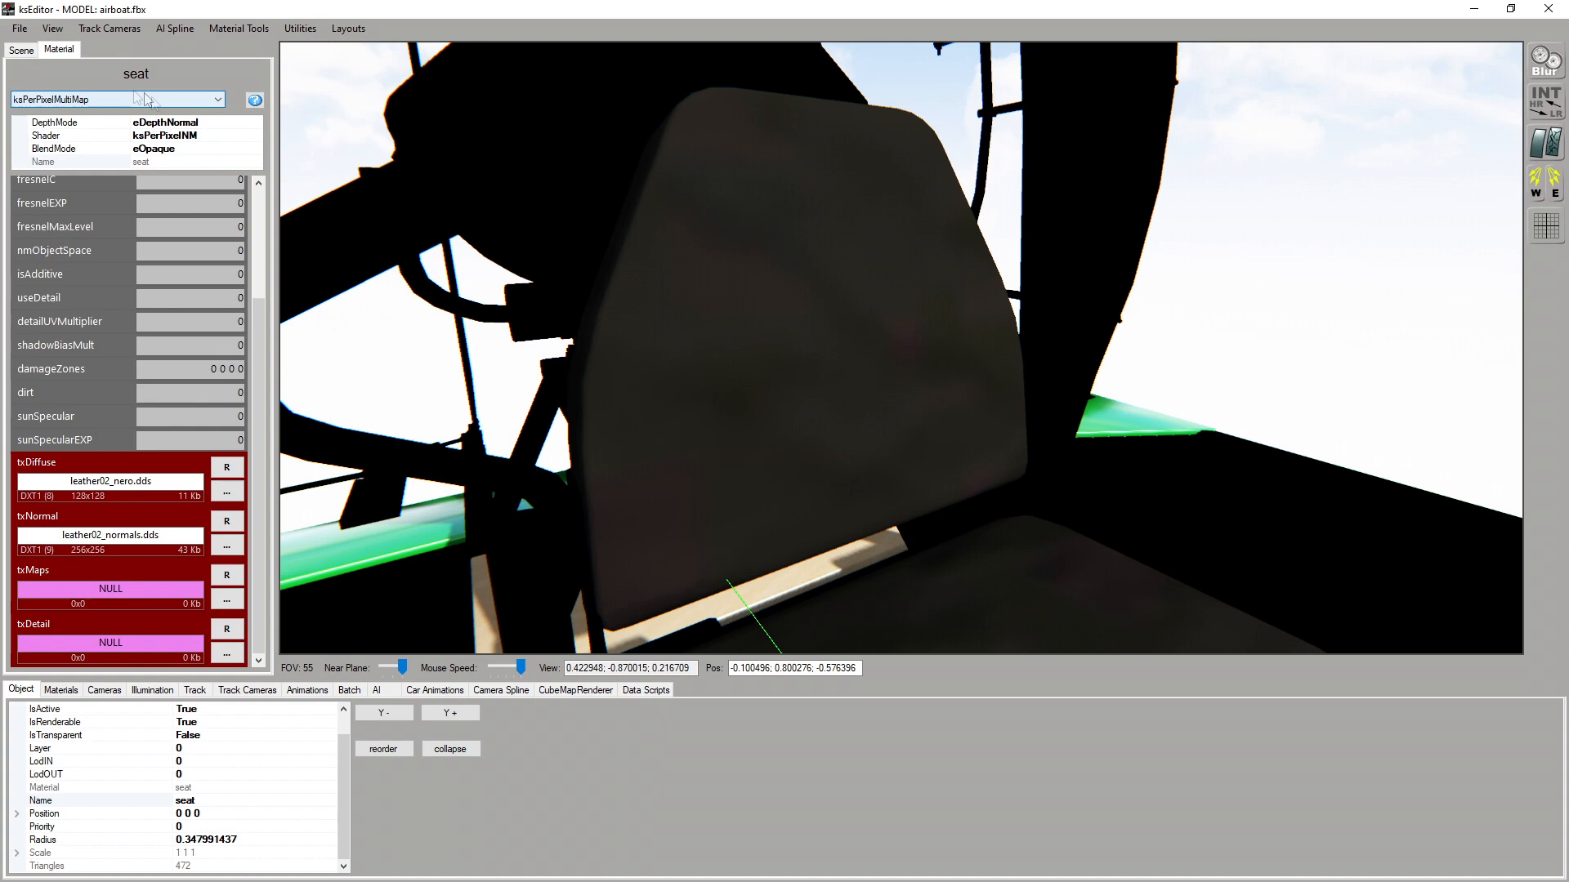
{"action": "scroll", "coordinate": [820, 328], "scroll_direction": "down", "scroll_amount": 1}
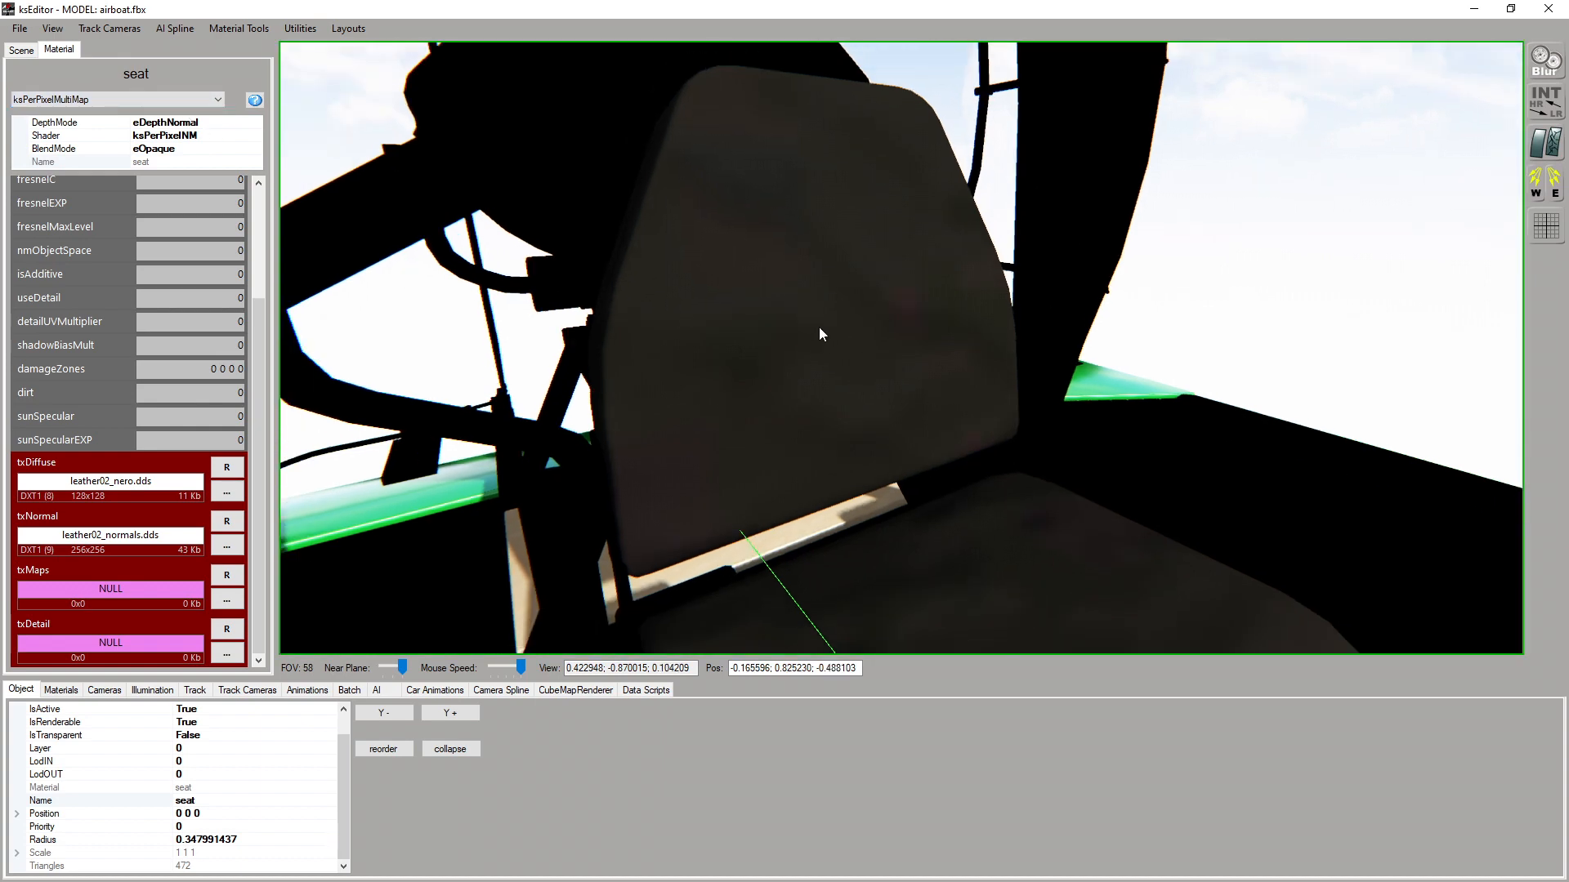
Try ksPerPixelMultiMap_NMDetail on the seat material, review its txDetail and txNormalDetail slots, and return to ksPerPixelNM_UVMult
{"action": "left_click", "coordinate": [113, 100]}
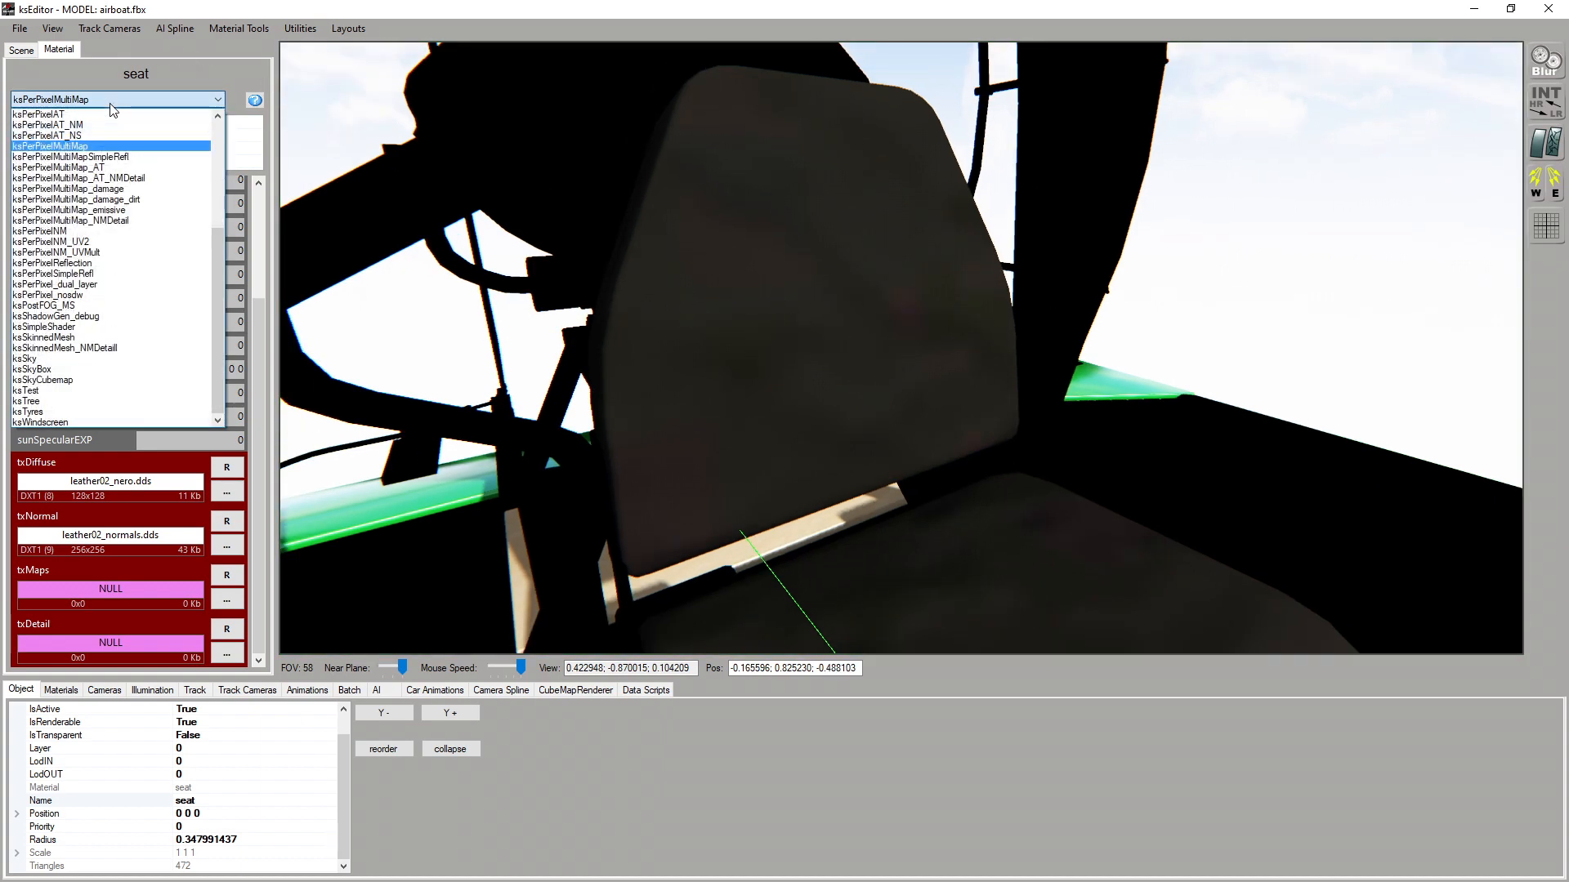
{"action": "left_click", "coordinate": [120, 220]}
{"action": "left_click", "coordinate": [87, 645]}
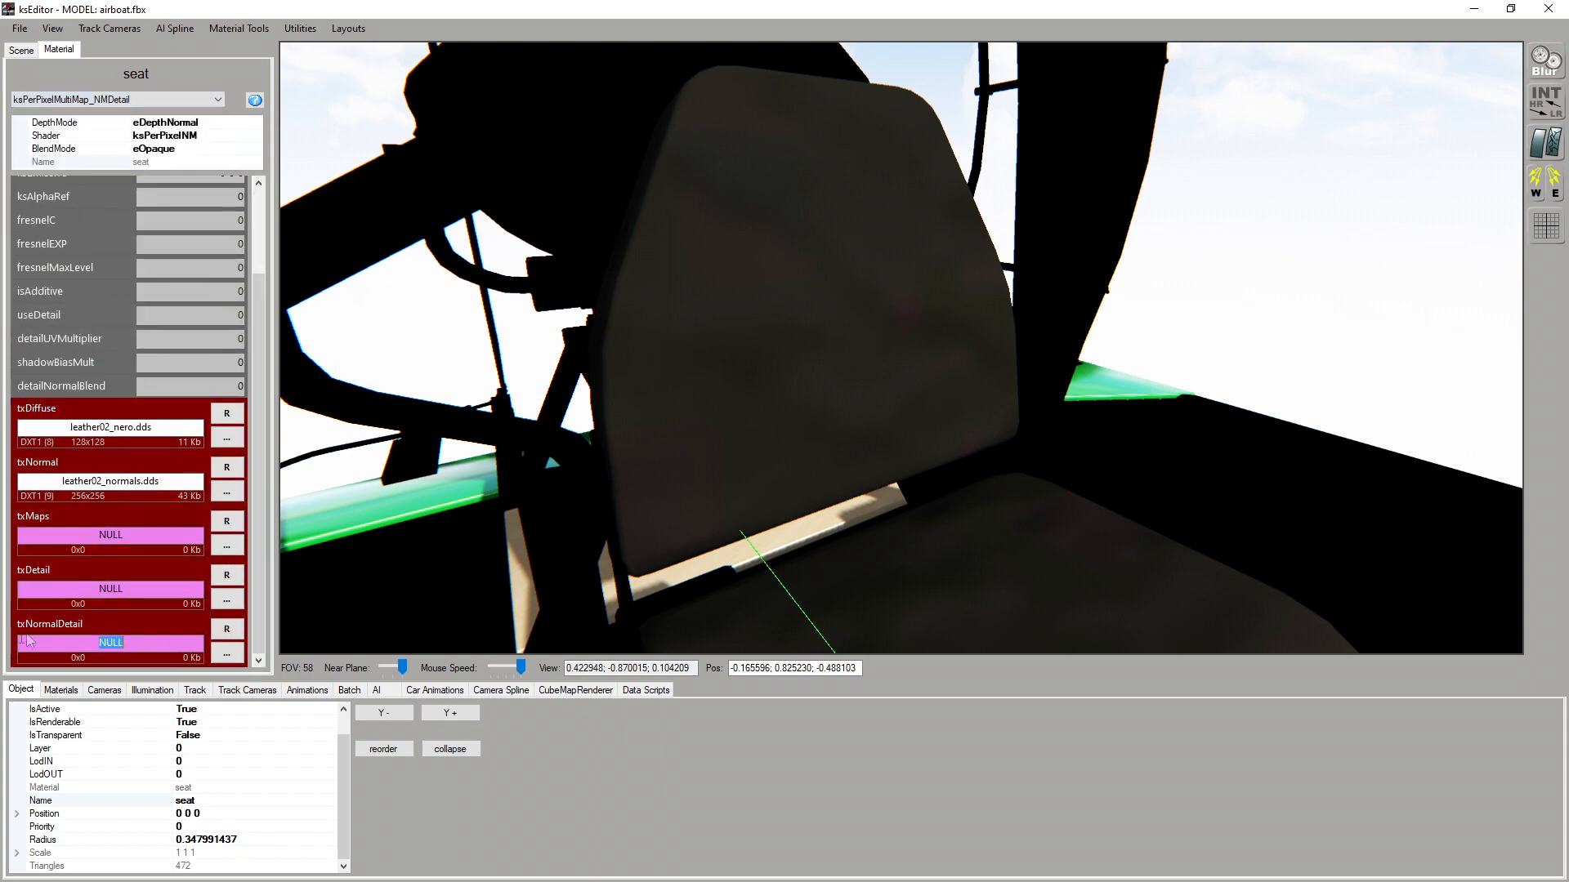
{"action": "left_click", "coordinate": [237, 655]}
{"action": "left_click", "coordinate": [154, 643]}
{"action": "left_click", "coordinate": [148, 587]}
{"action": "scroll", "coordinate": [119, 580], "scroll_direction": "up", "scroll_amount": 2}
{"action": "left_click", "coordinate": [84, 100]}
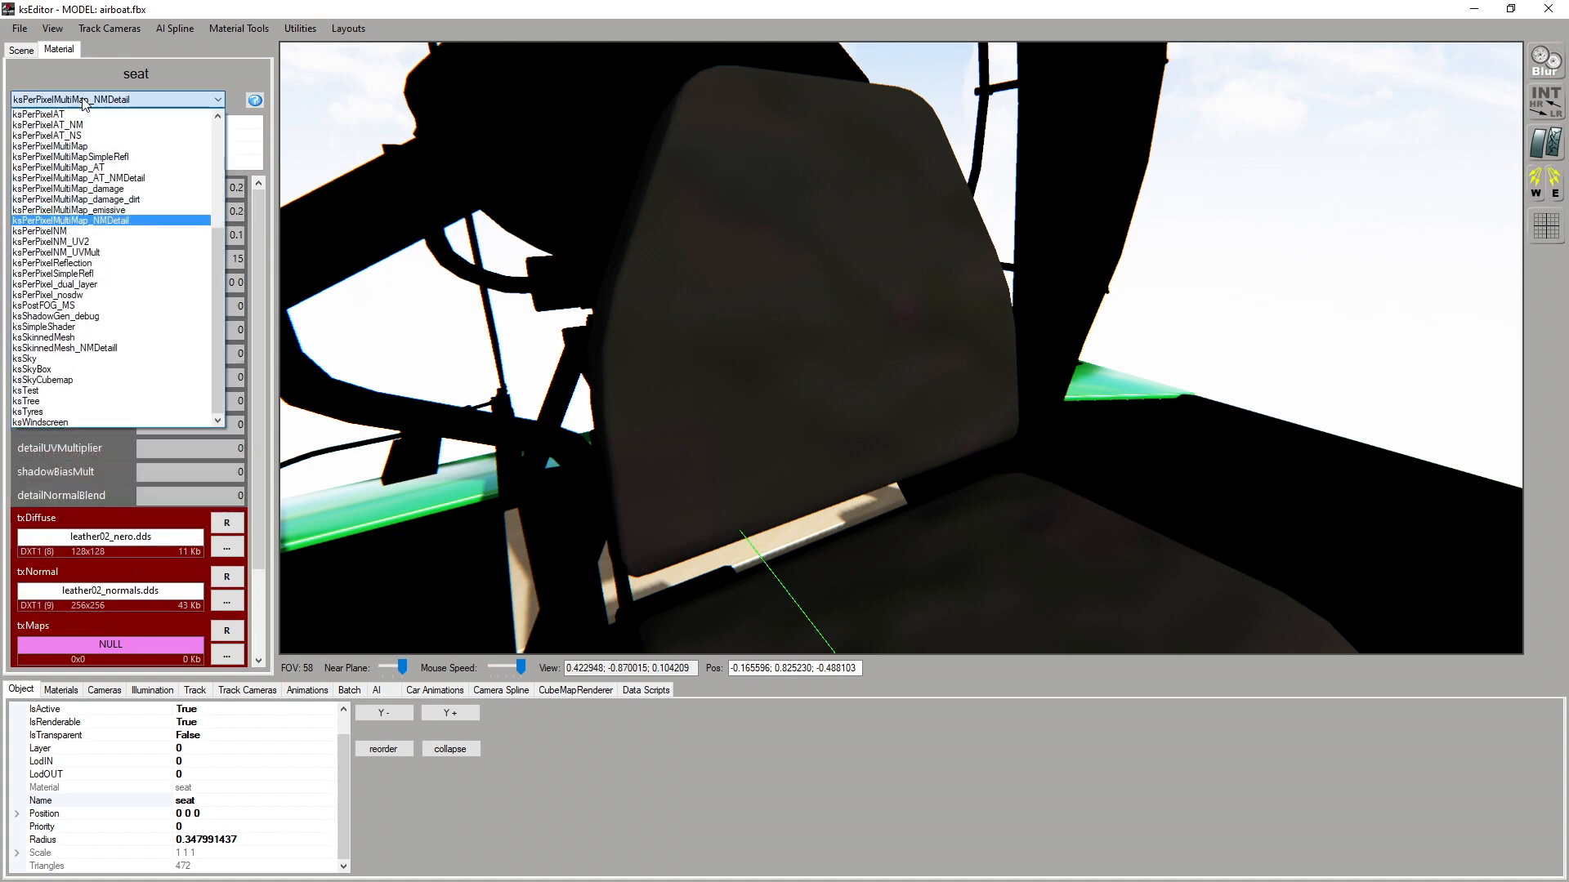
{"action": "left_click", "coordinate": [114, 251]}
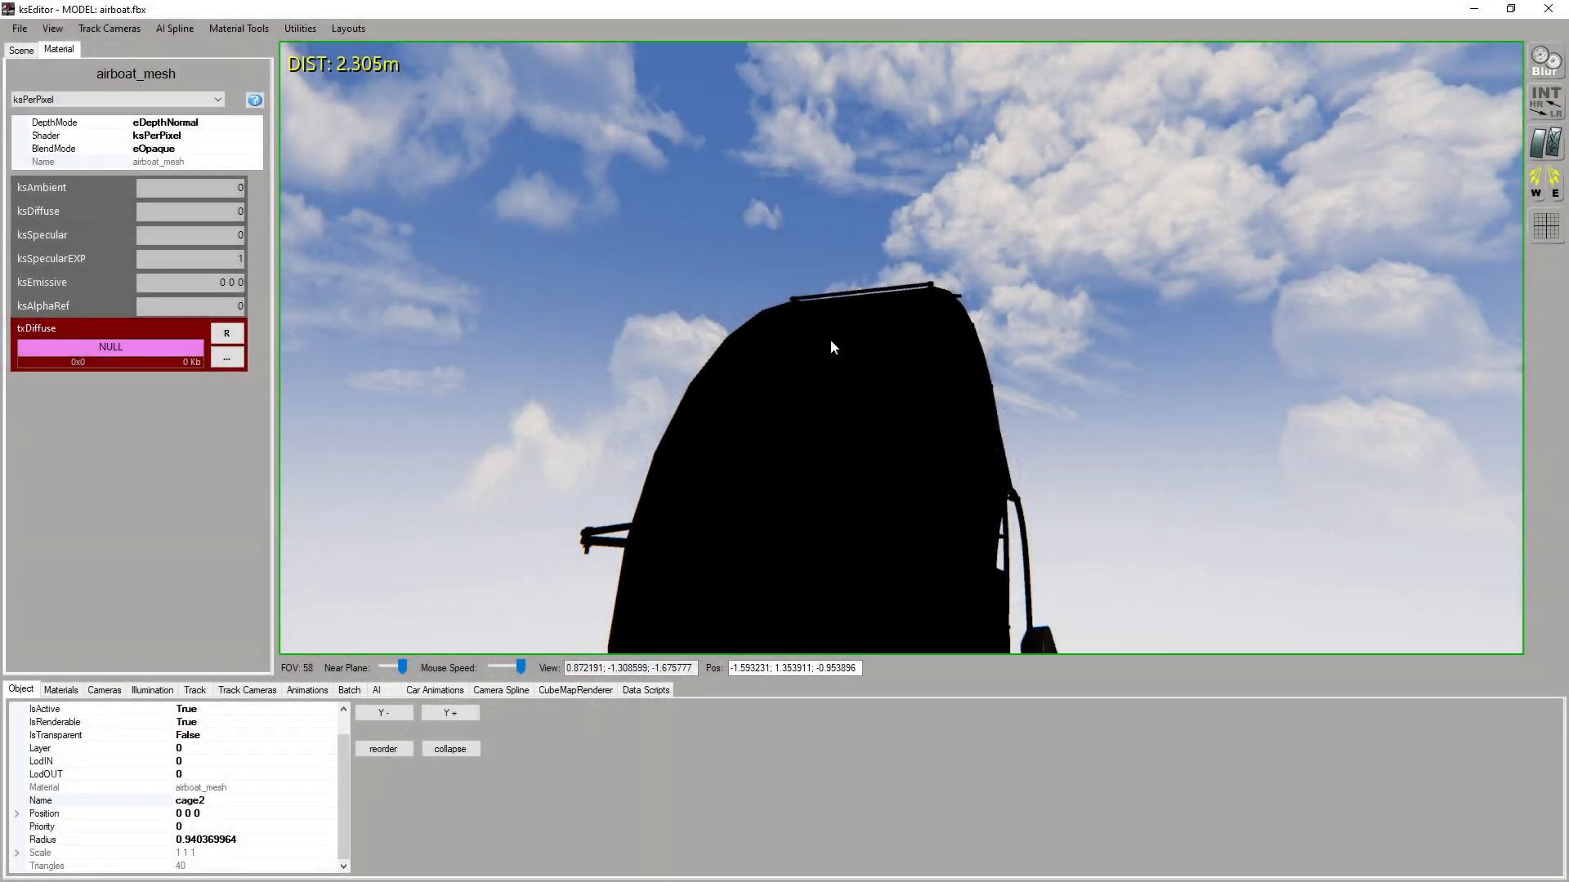
Switch to GIMP, open the glass.png texture and fit the image to the window
{"action": "left_click_drag", "start_coordinate": [830, 341], "coordinate": [845, 370]}
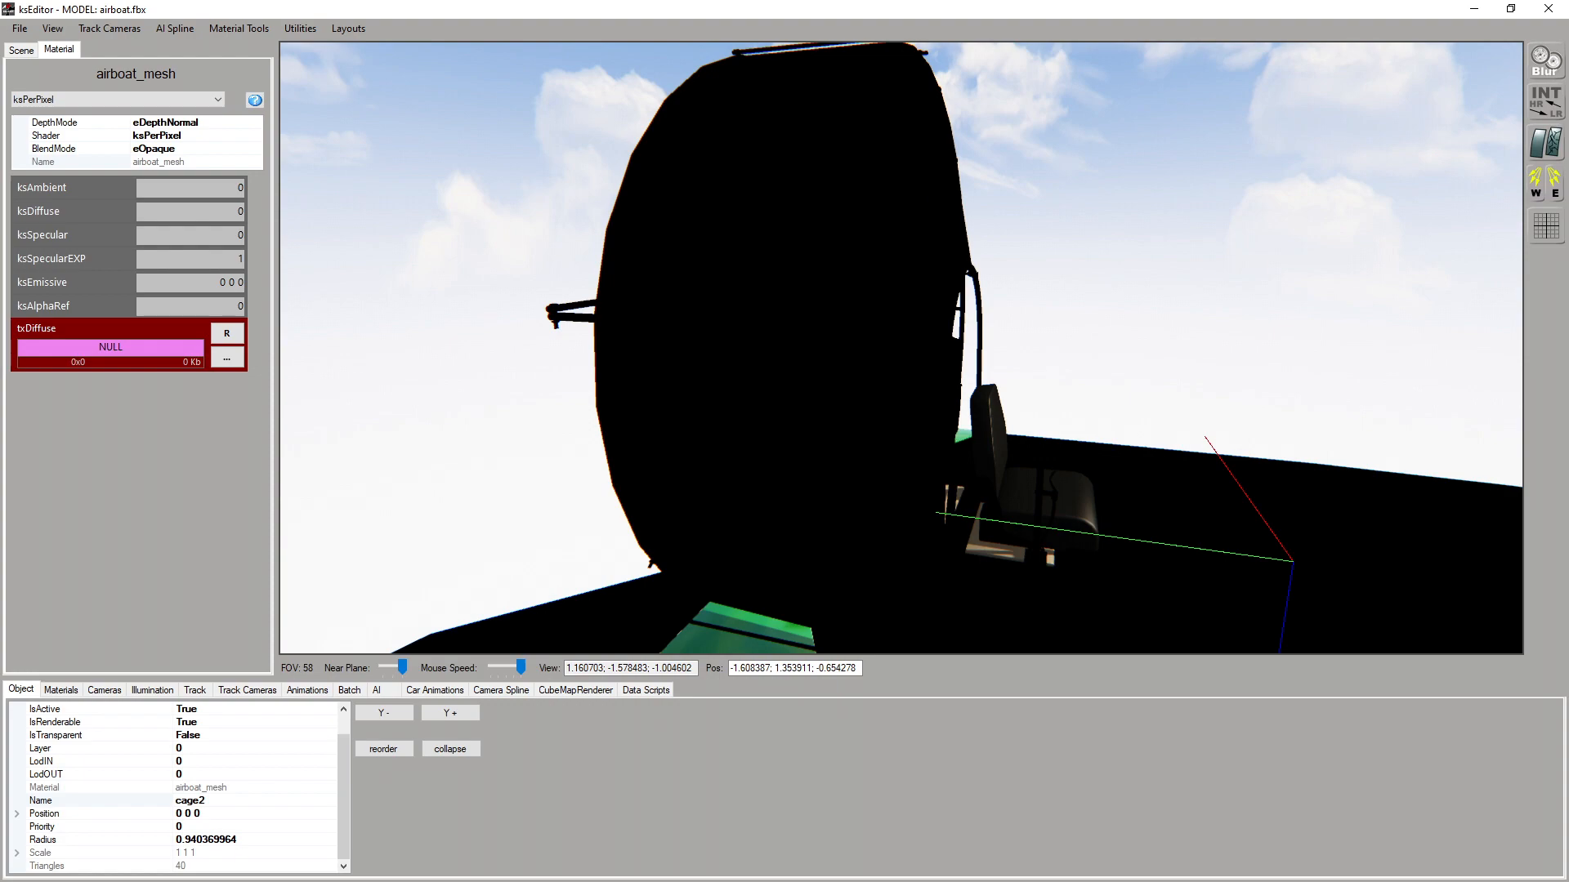
{"action": "key", "text": "alt+Tab"}
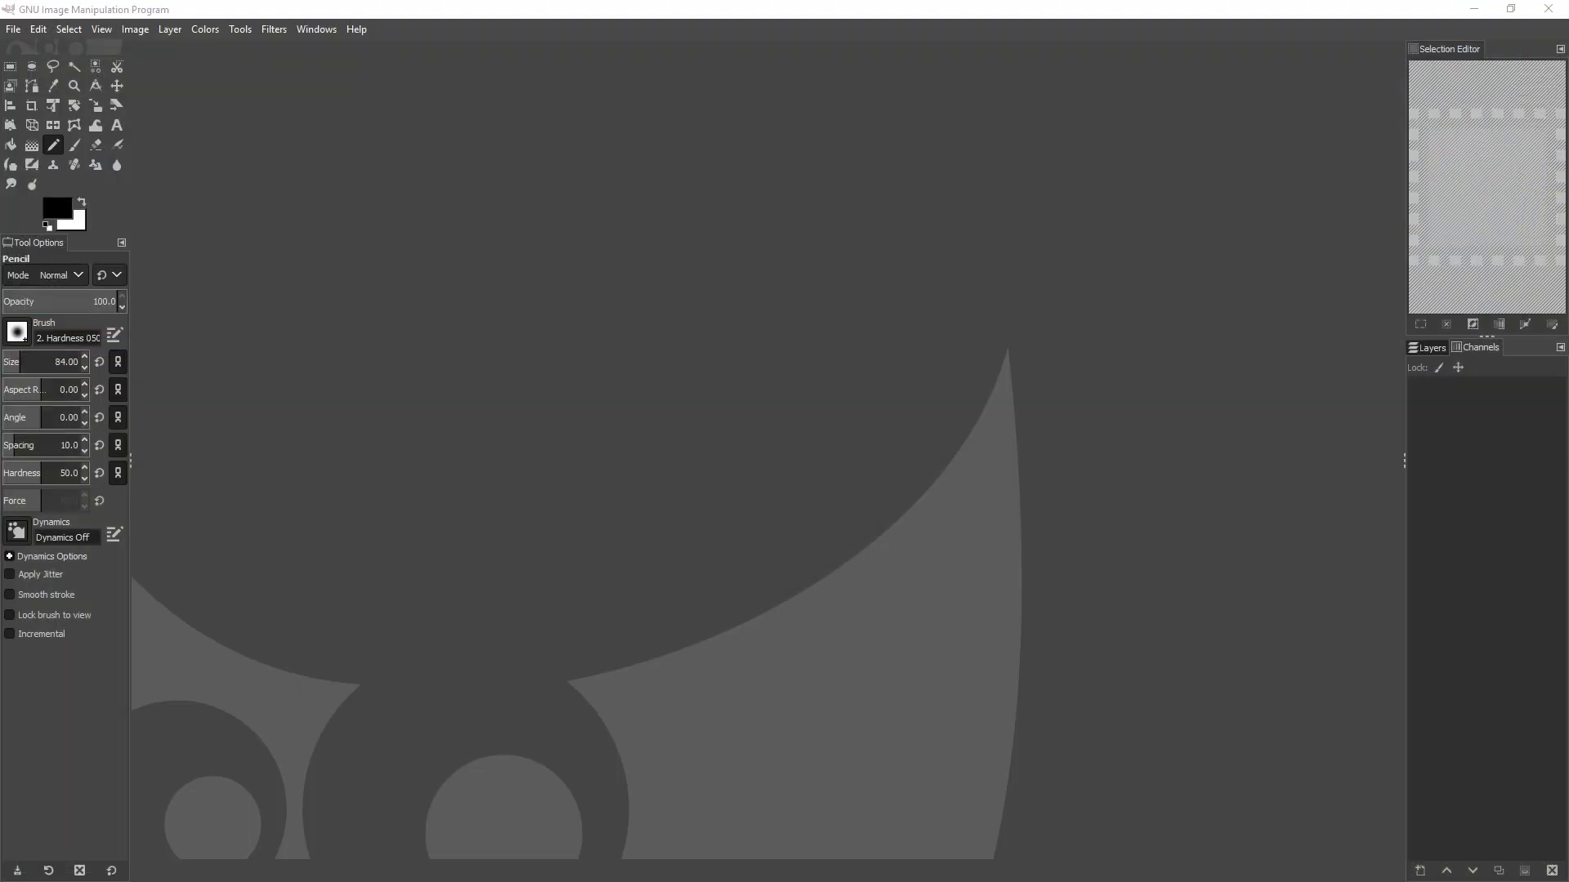
{"action": "left_click_drag", "start_coordinate": [1, 341], "coordinate": [586, 332]}
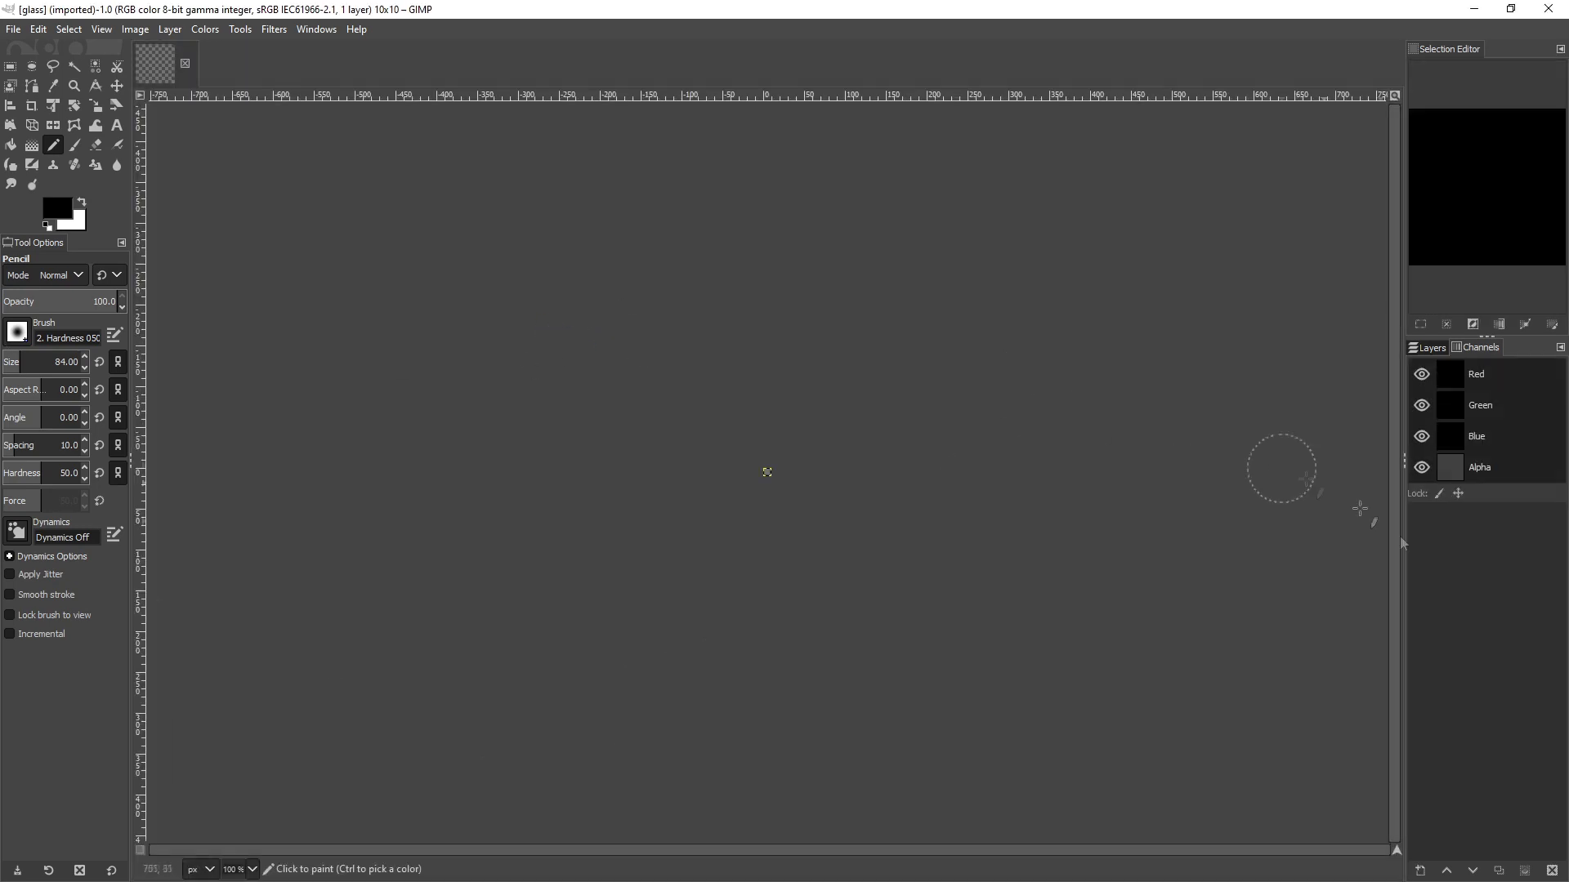
{"action": "key", "text": "shift+ctrl+j"}
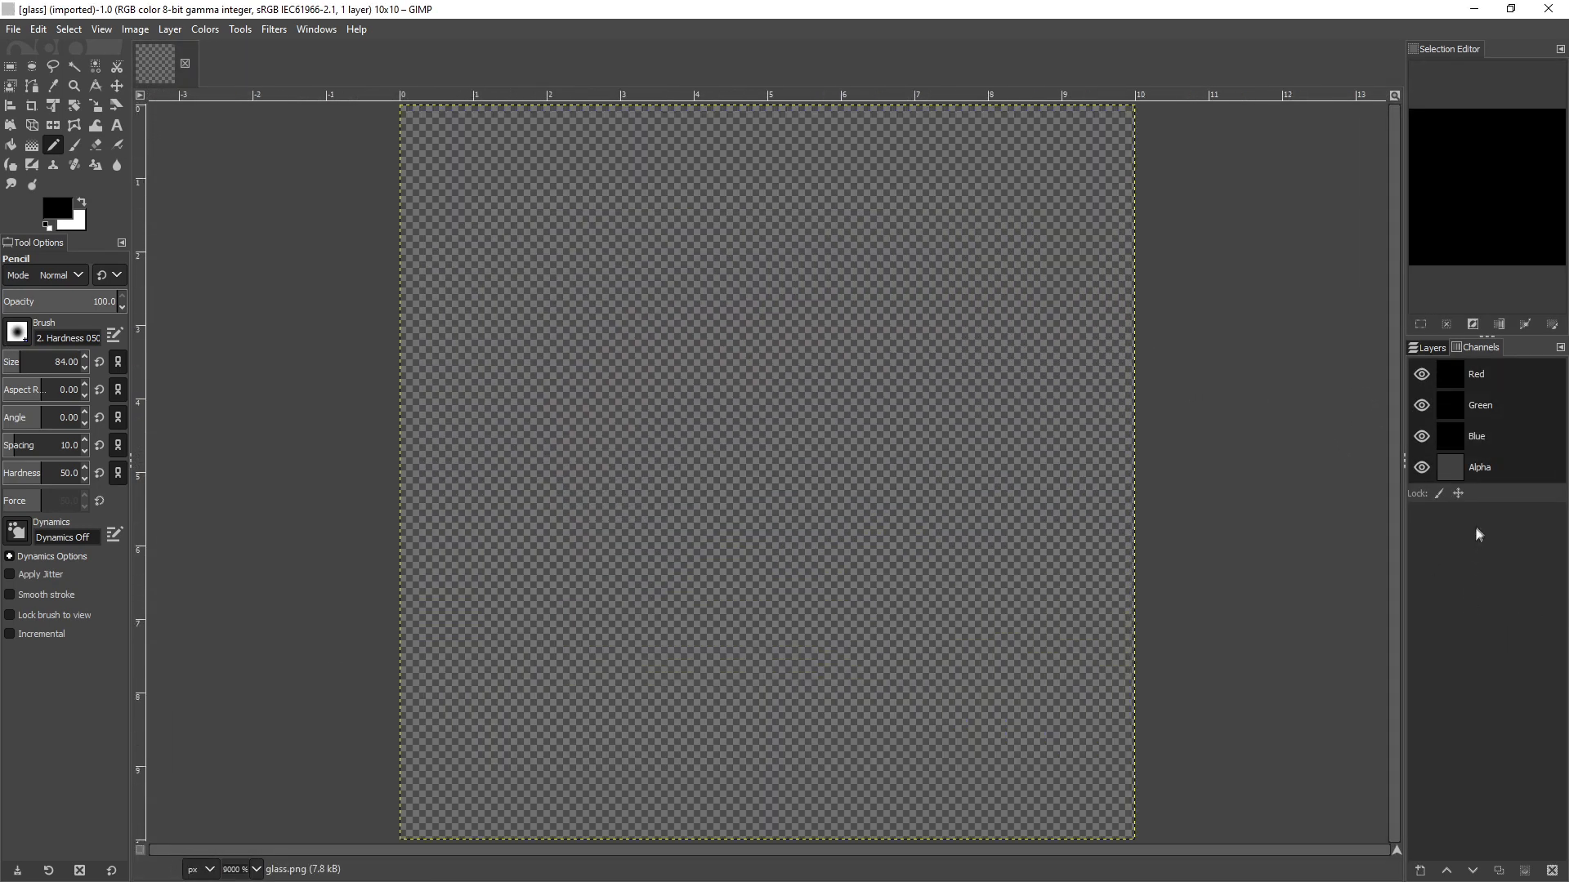
Hide the Red, Green and Blue channels of glass.png and select the Alpha channel to inspect its transparency
{"action": "left_click", "coordinate": [1422, 405]}
{"action": "left_click", "coordinate": [1422, 374]}
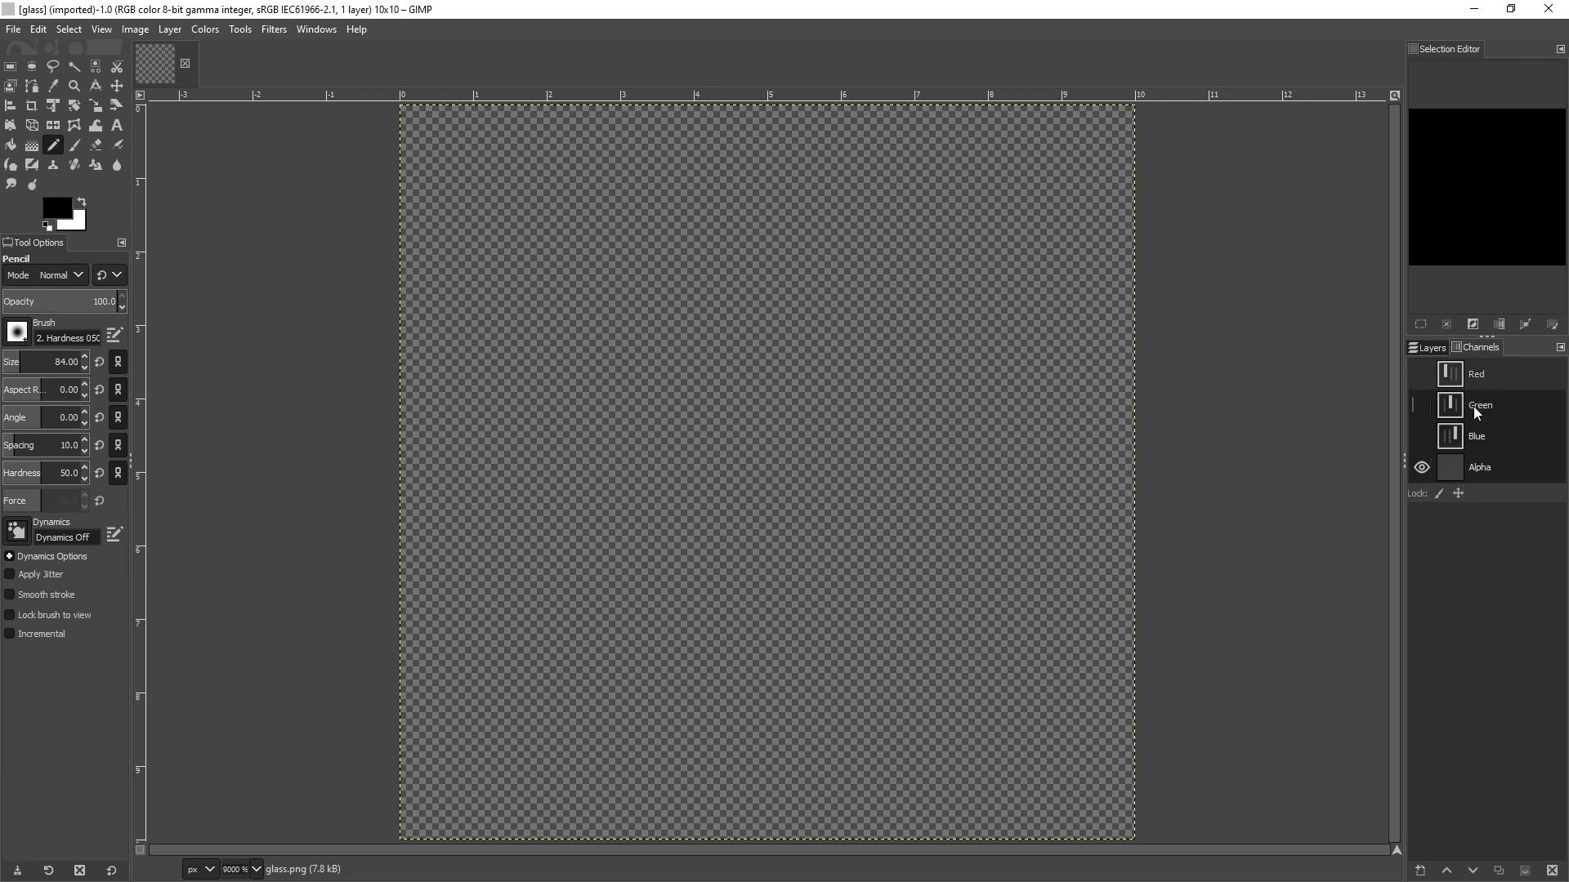
{"action": "left_click", "coordinate": [1479, 467]}
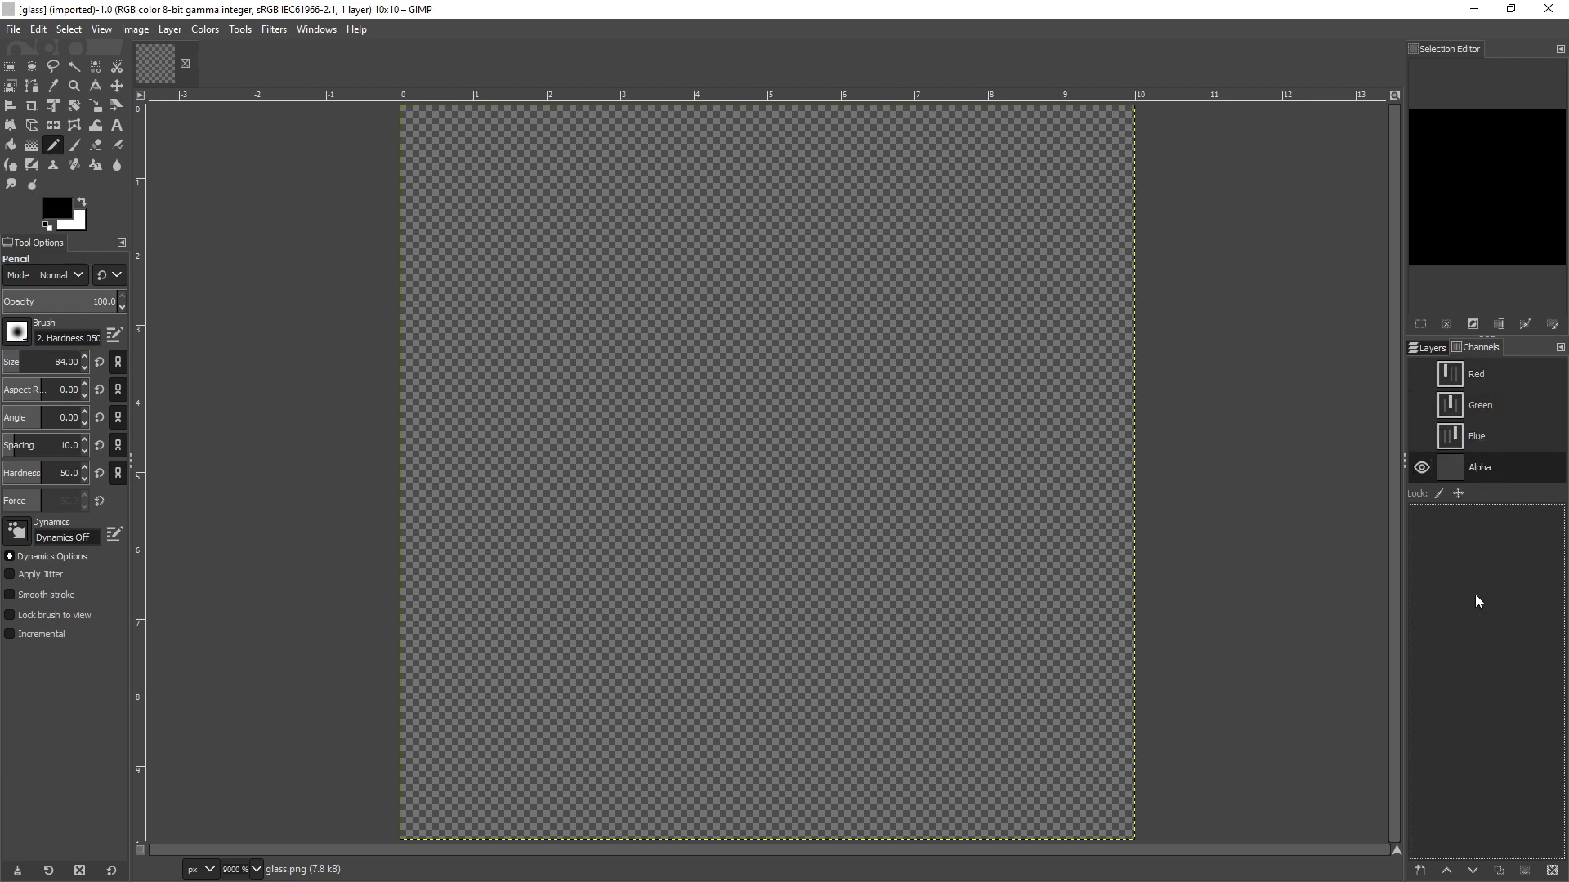
{"action": "key", "text": "minus"}
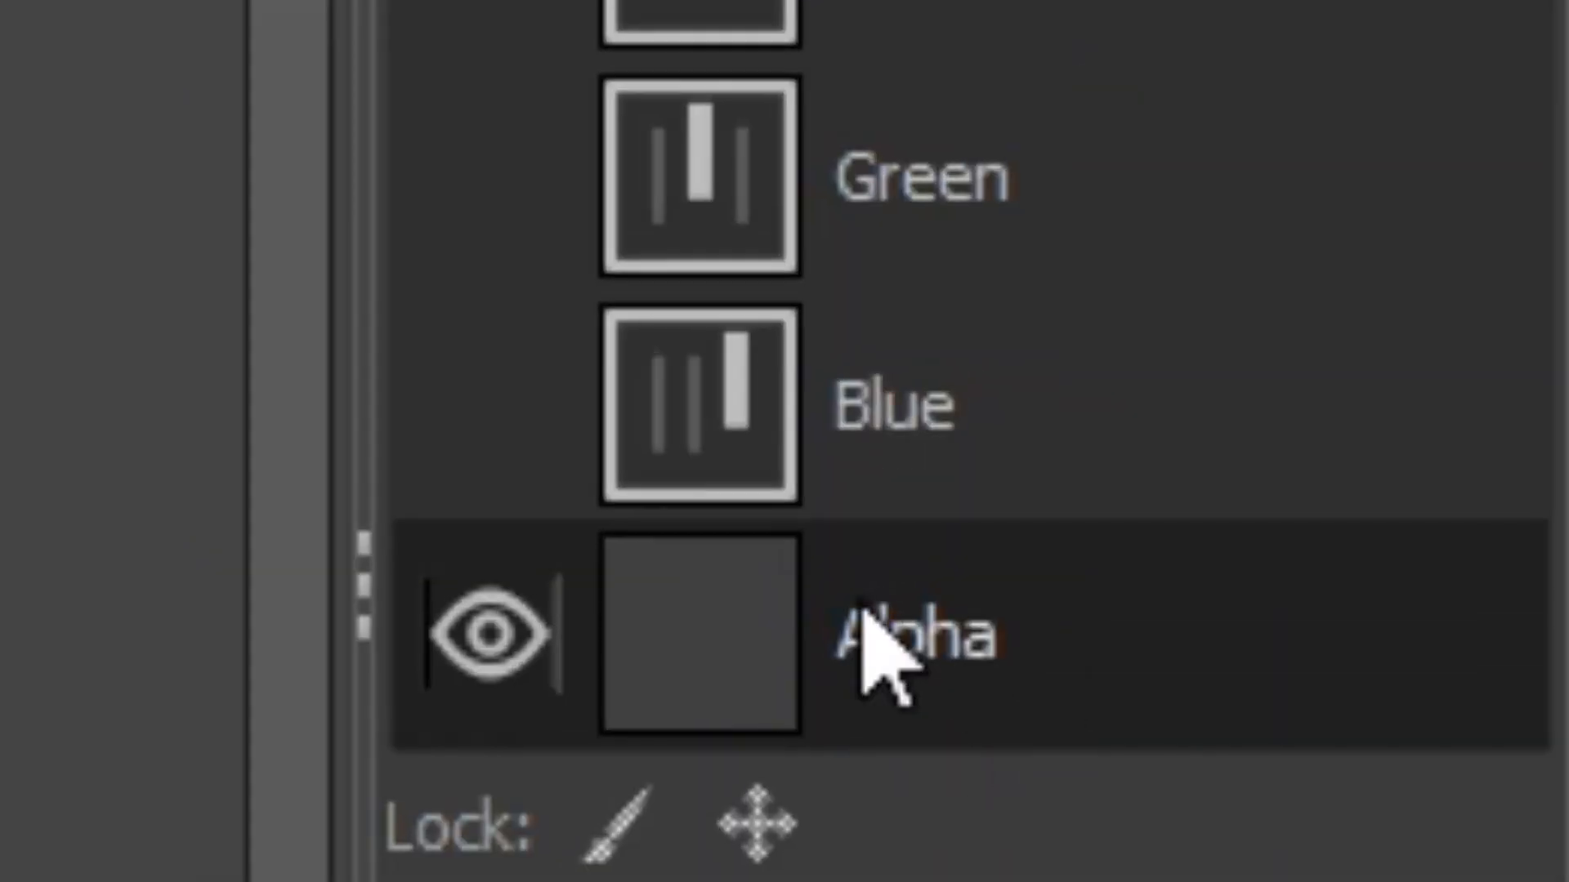
Compare the colour channels with Alpha hidden, and return to viewing only the Alpha channel of glass.png
{"action": "left_click", "coordinate": [482, 633]}
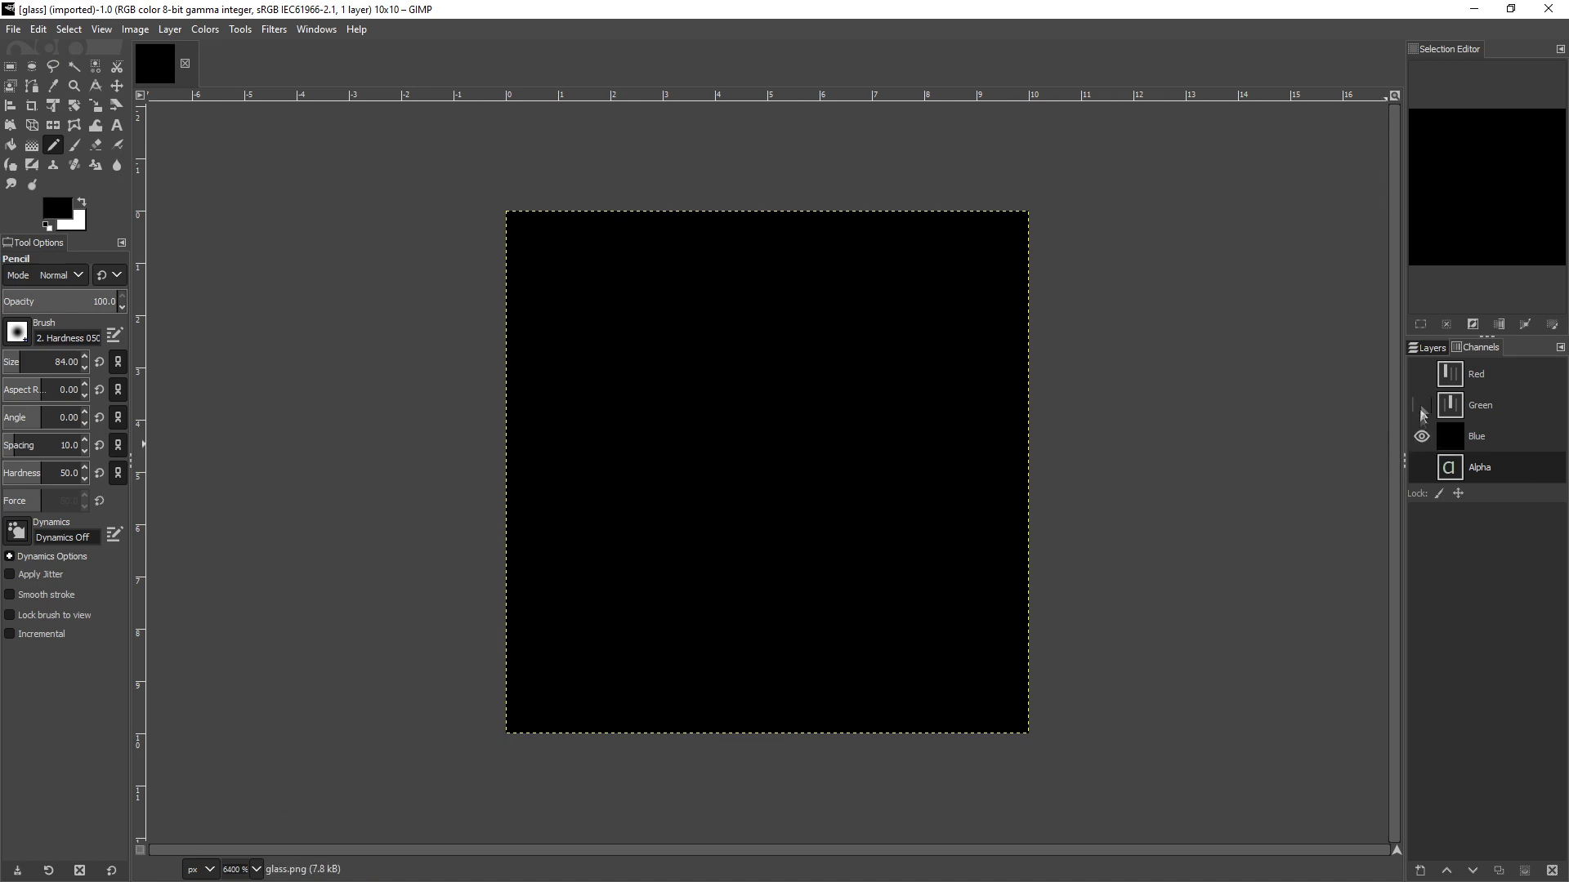
{"action": "left_click", "coordinate": [1422, 405]}
{"action": "left_click", "coordinate": [1421, 374]}
{"action": "left_click", "coordinate": [1421, 468]}
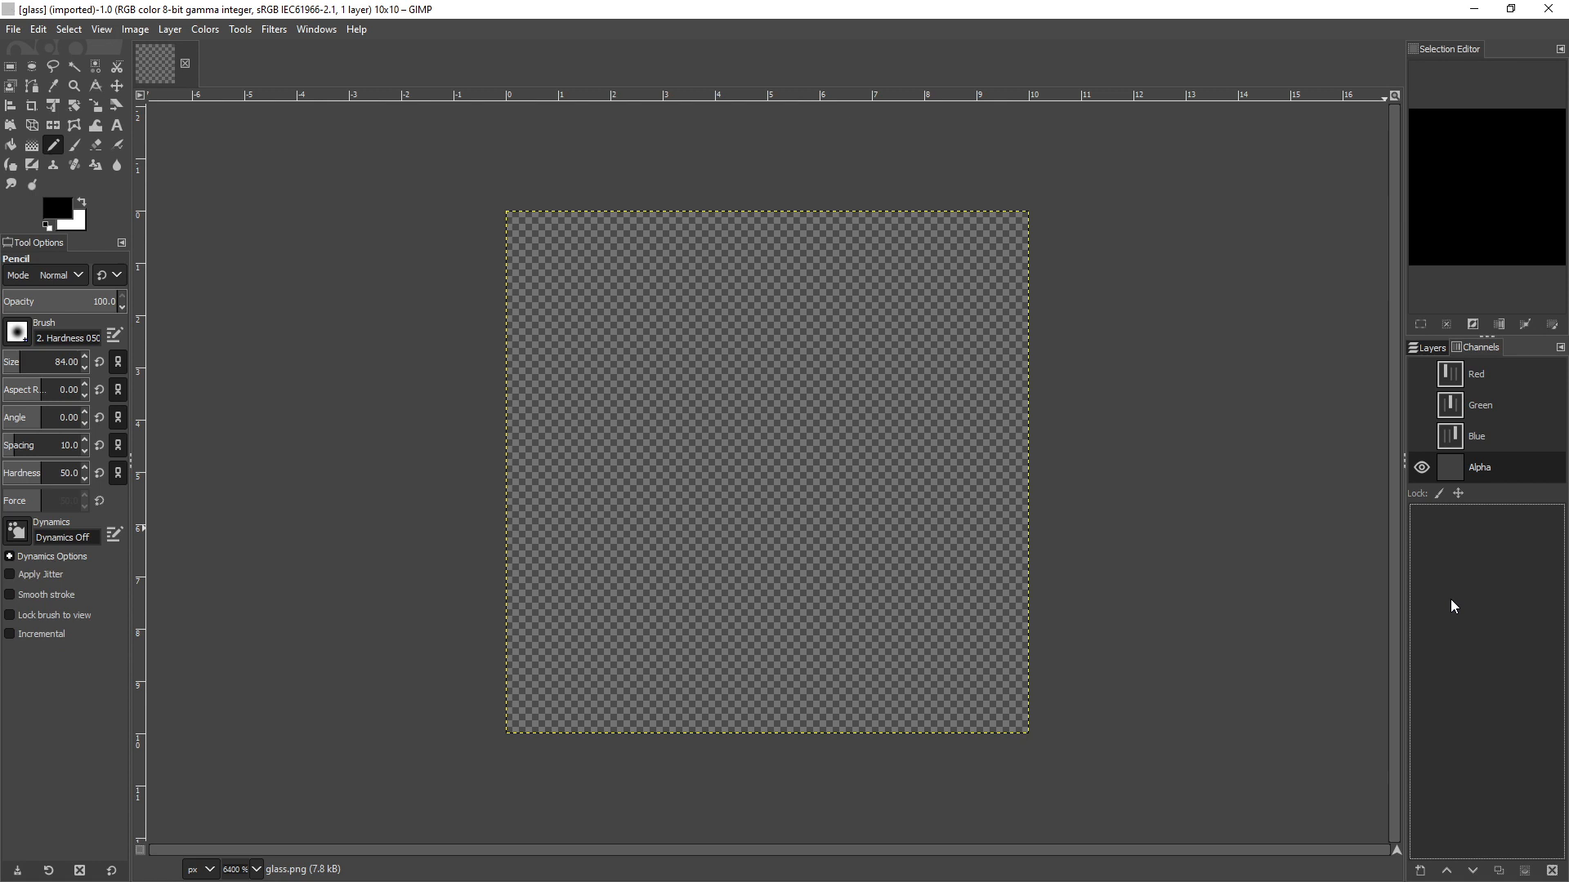
Try painting the Alpha channel of glass.png white with the Paintbrush, and undo the stroke
{"action": "key", "text": "x"}
{"action": "left_click", "coordinate": [75, 145]}
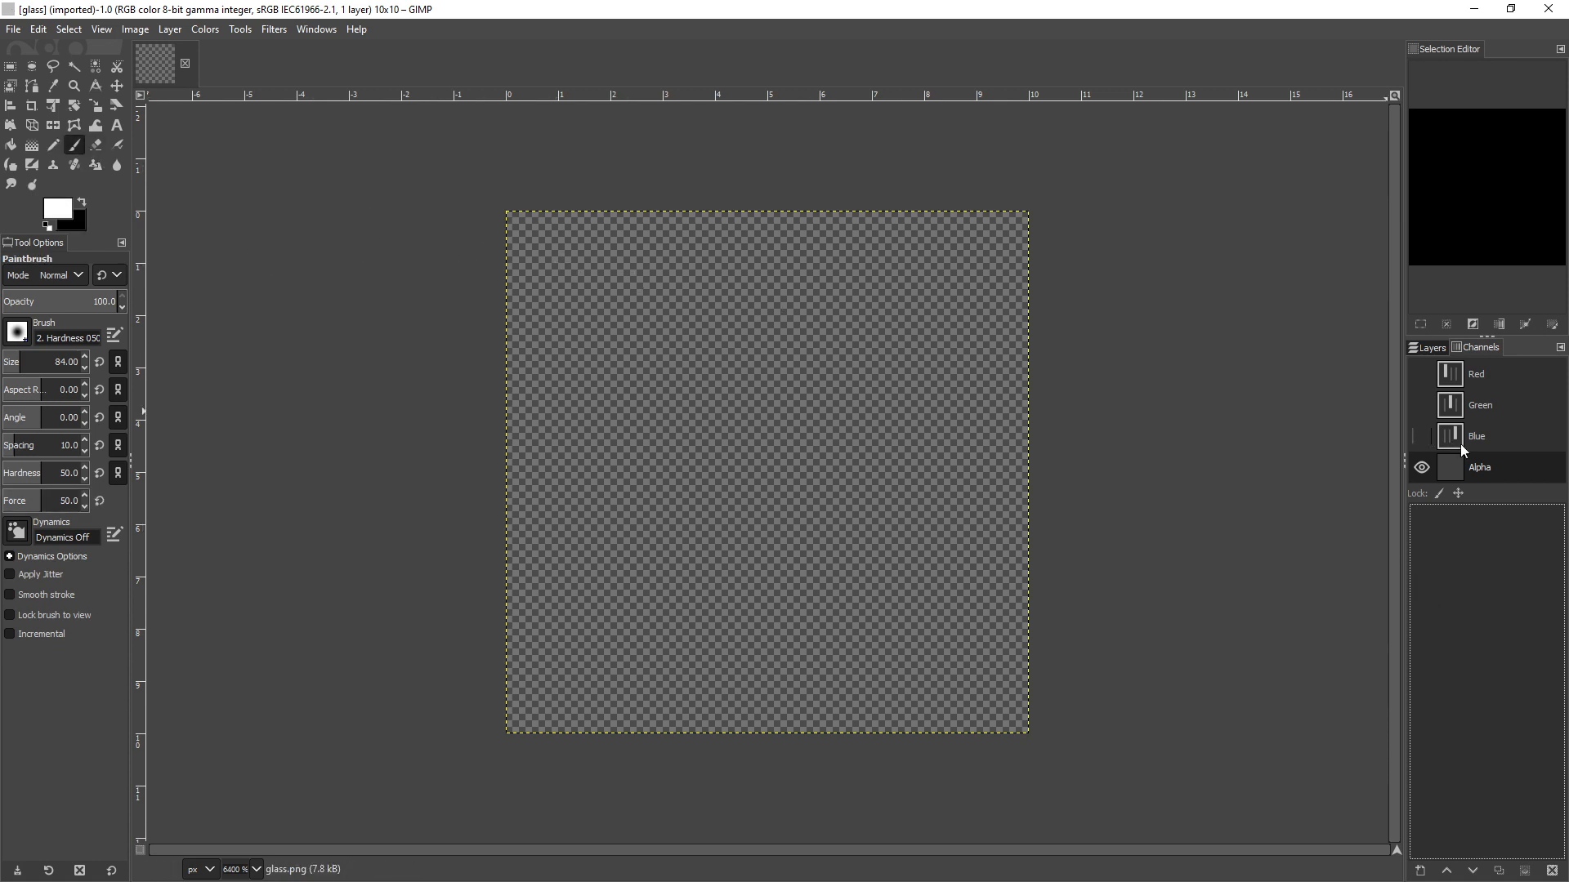
{"action": "left_click", "coordinate": [1040, 360]}
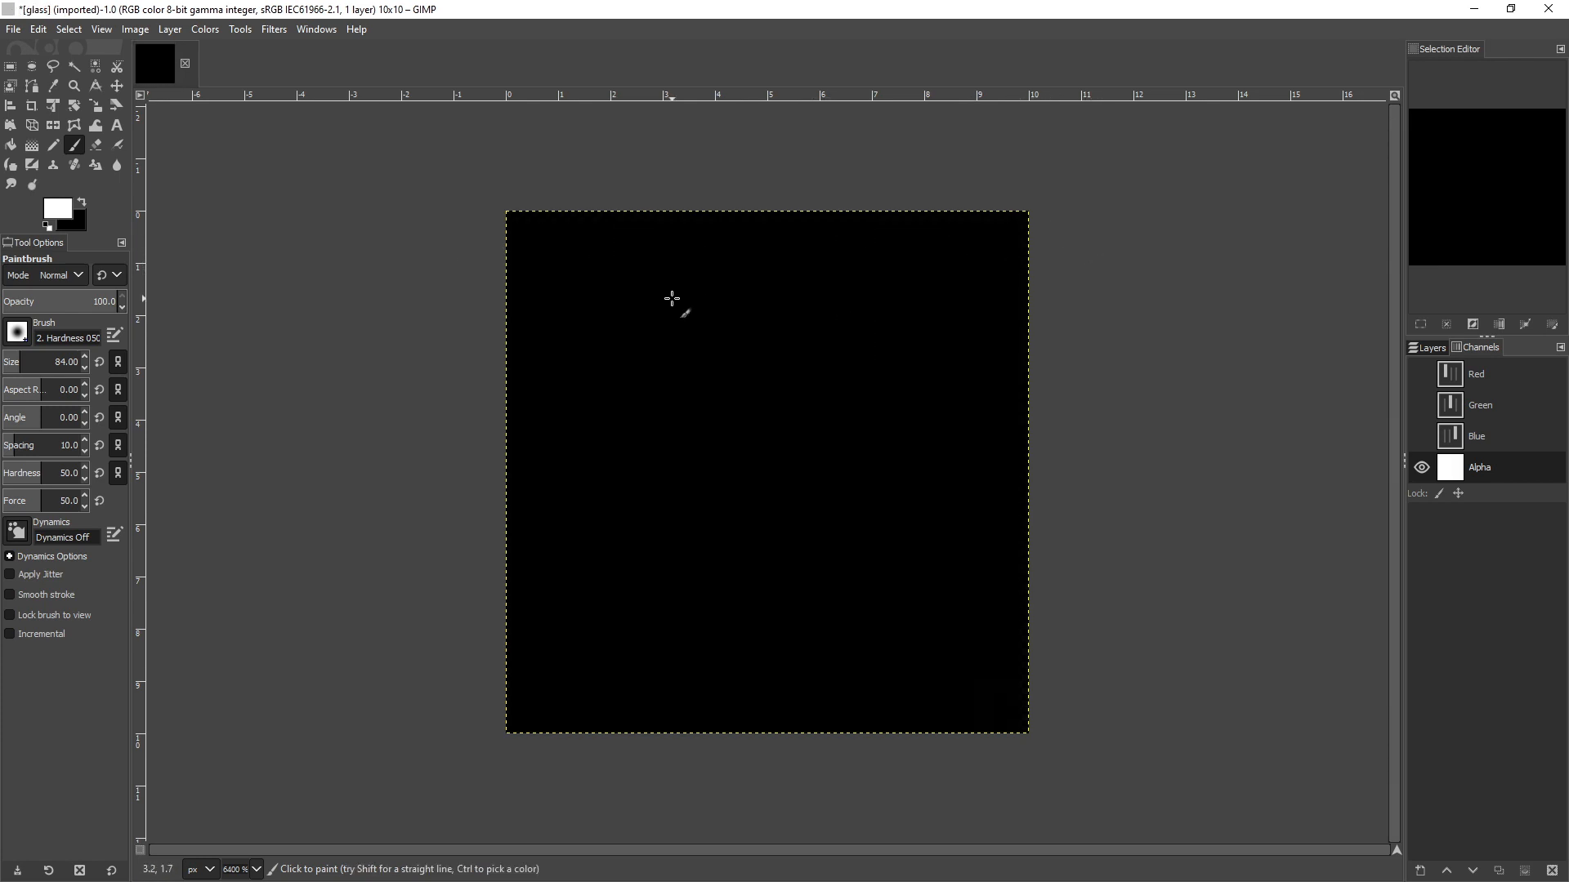
{"action": "key", "text": "ctrl+z"}
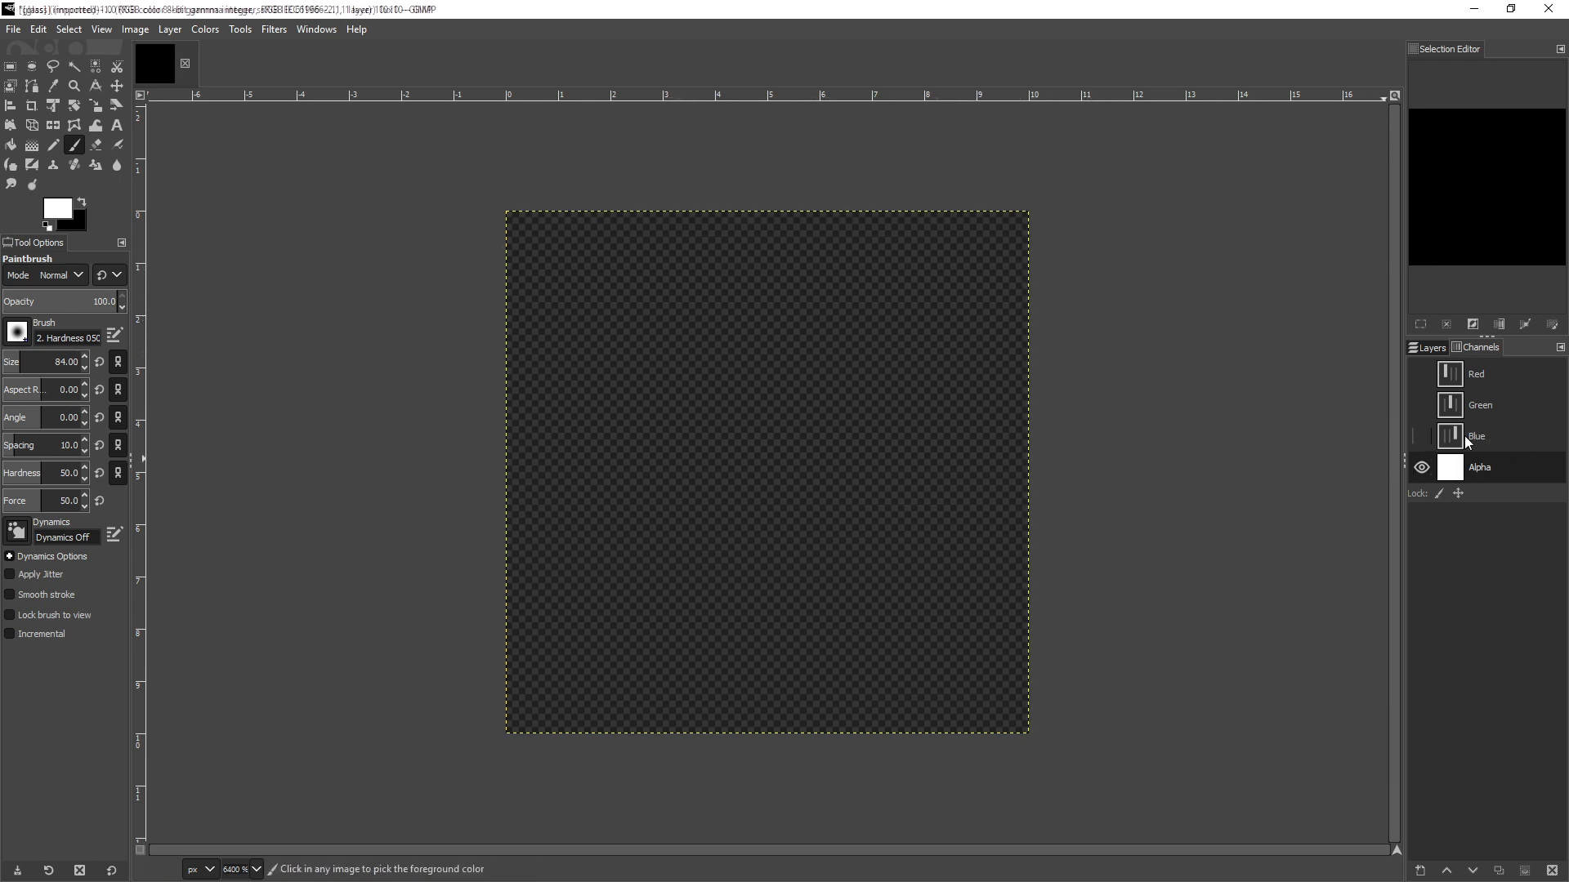
Compare the colour channels of glass.png with the glass_dark texture, and switch back to ksEditor
{"action": "left_click", "coordinate": [1464, 435]}
{"action": "left_click", "coordinate": [1465, 408]}
{"action": "left_click", "coordinate": [1466, 387]}
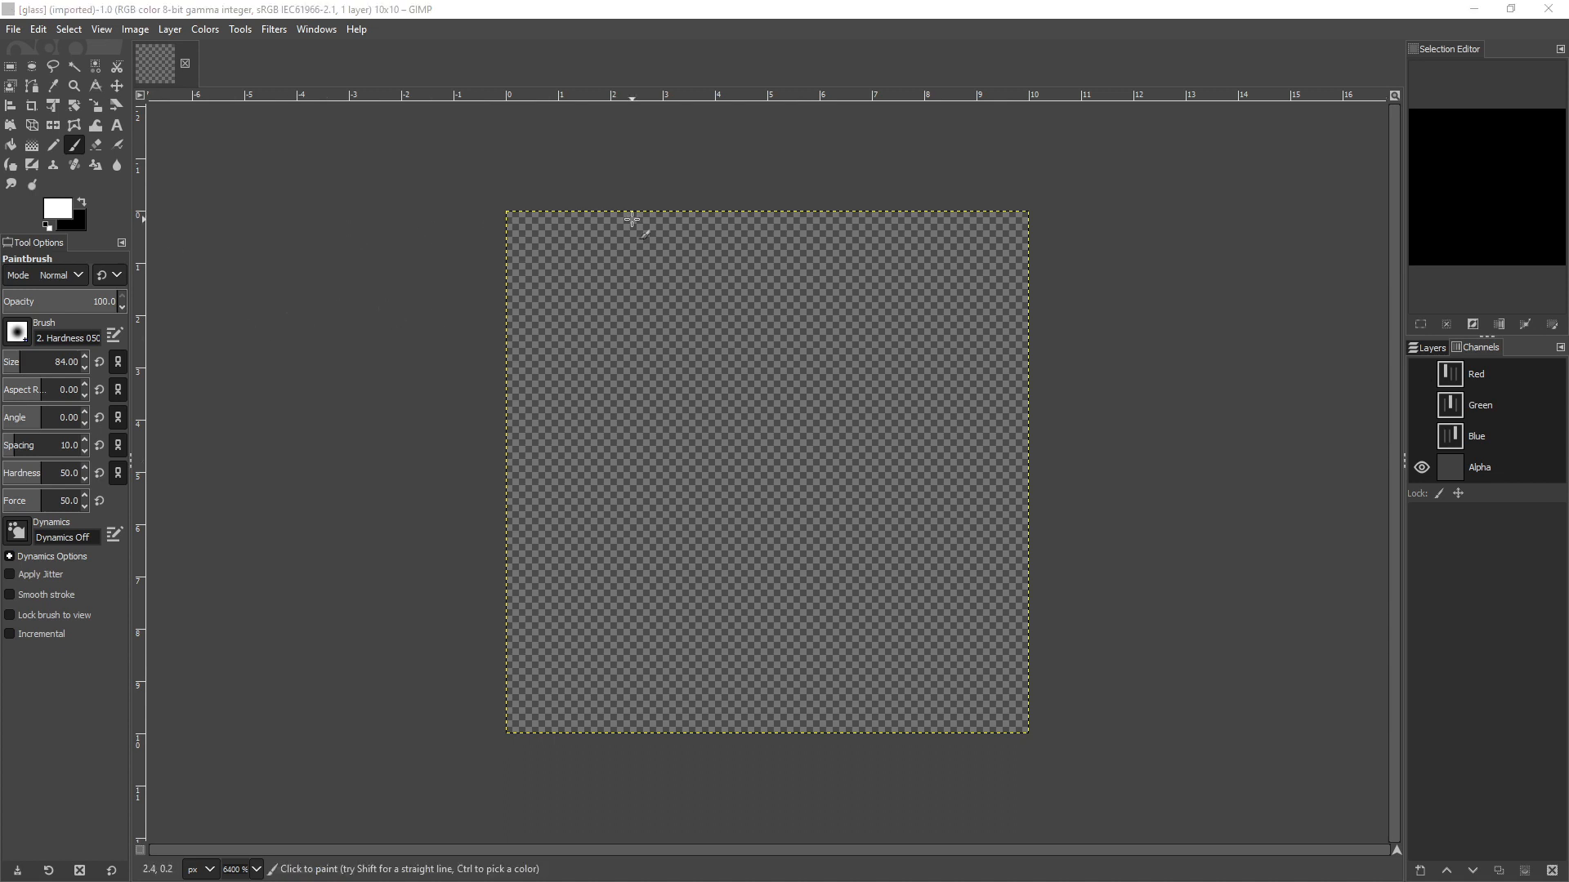
{"action": "left_click", "coordinate": [475, 291]}
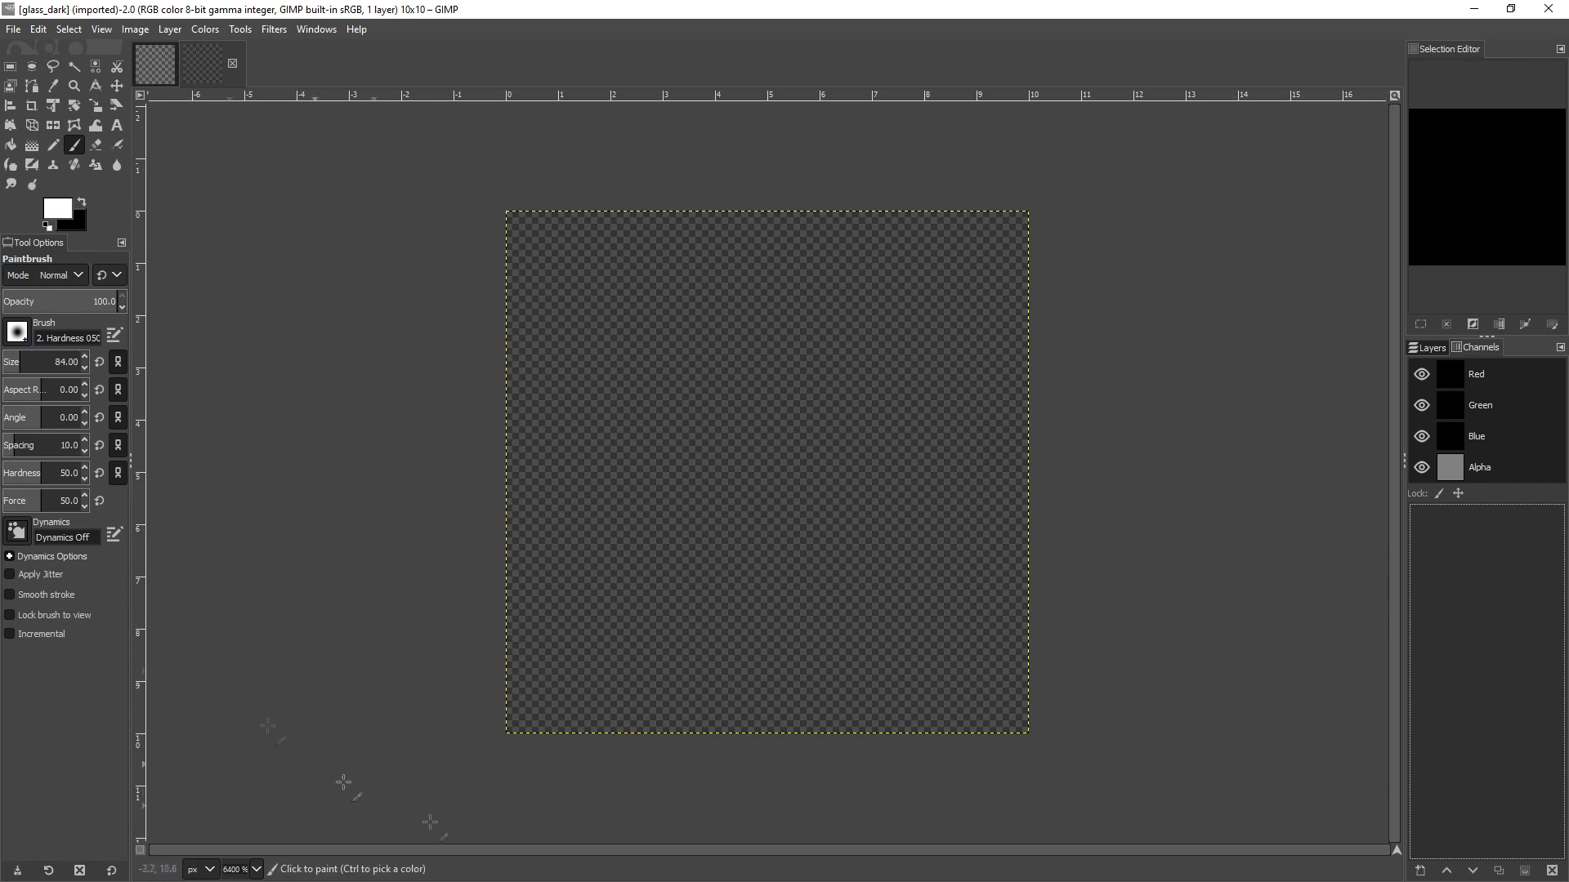
{"action": "left_click", "coordinate": [1475, 9]}
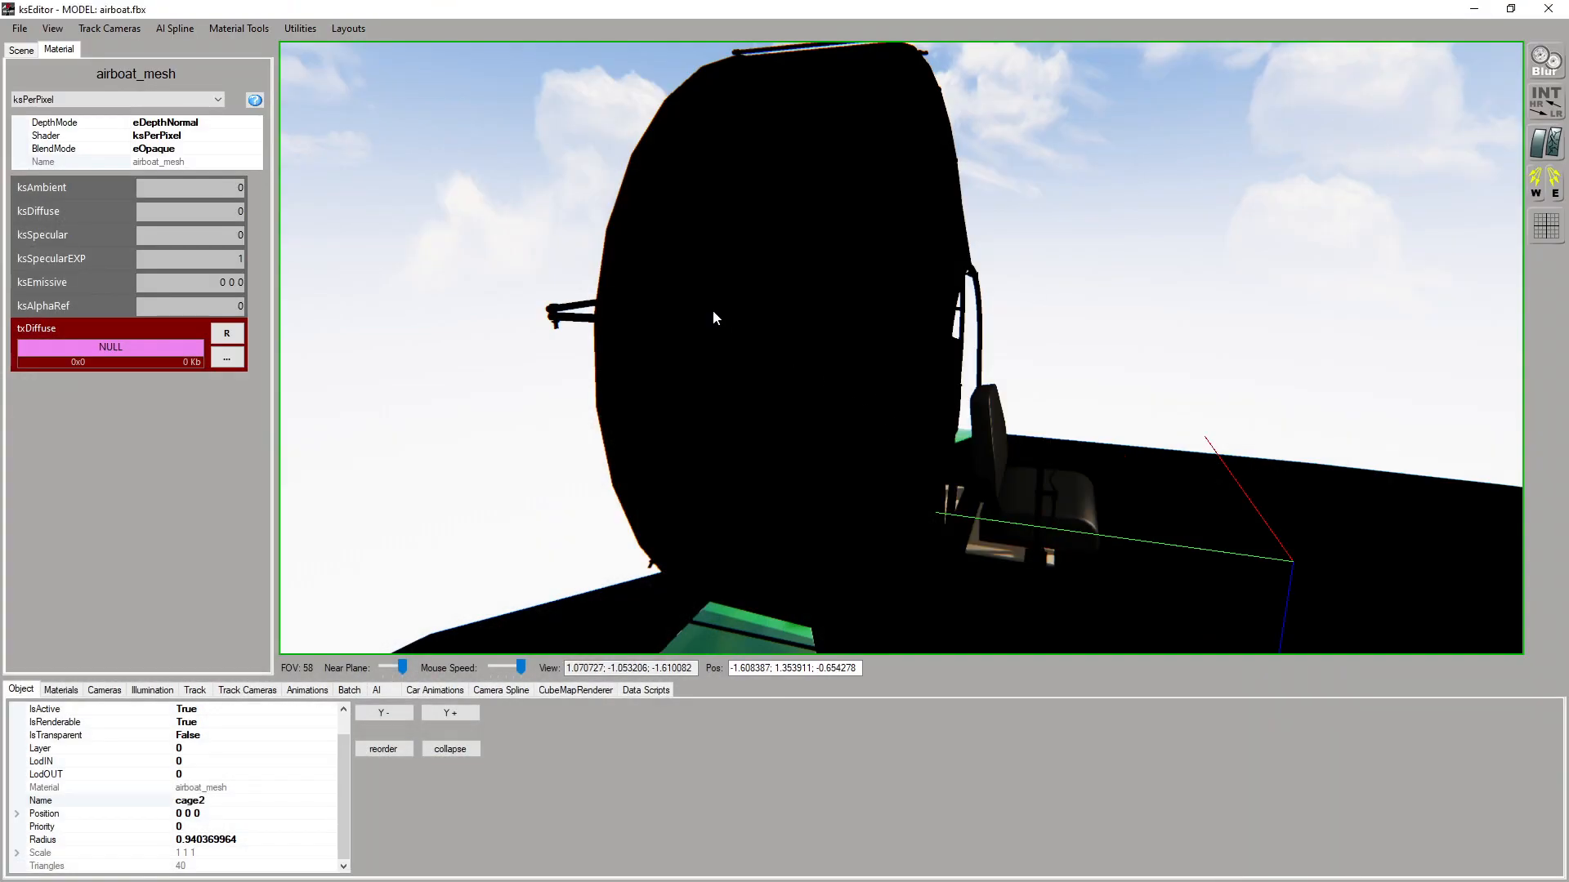
Assign ksPerPixelReflection to the cage's airboat_mesh material, with ksAmbient and ksDiffuse 0.2, ksSpecular 1 and ksSpecularEXP 300
{"action": "left_click", "coordinate": [714, 313]}
{"action": "left_click", "coordinate": [39, 100]}
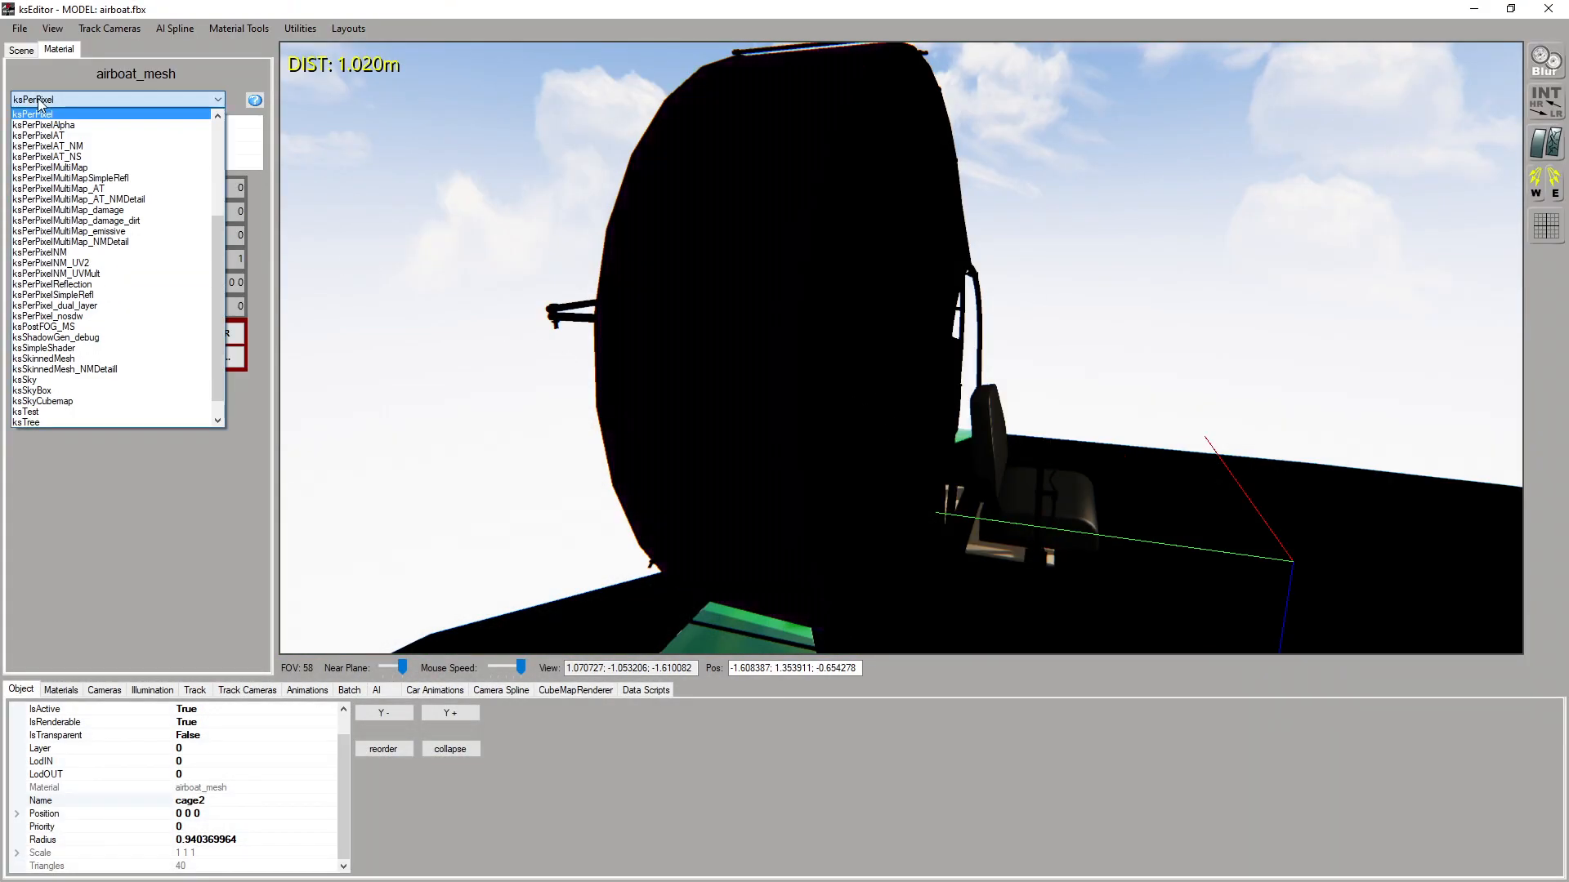
{"action": "left_click", "coordinate": [52, 285]}
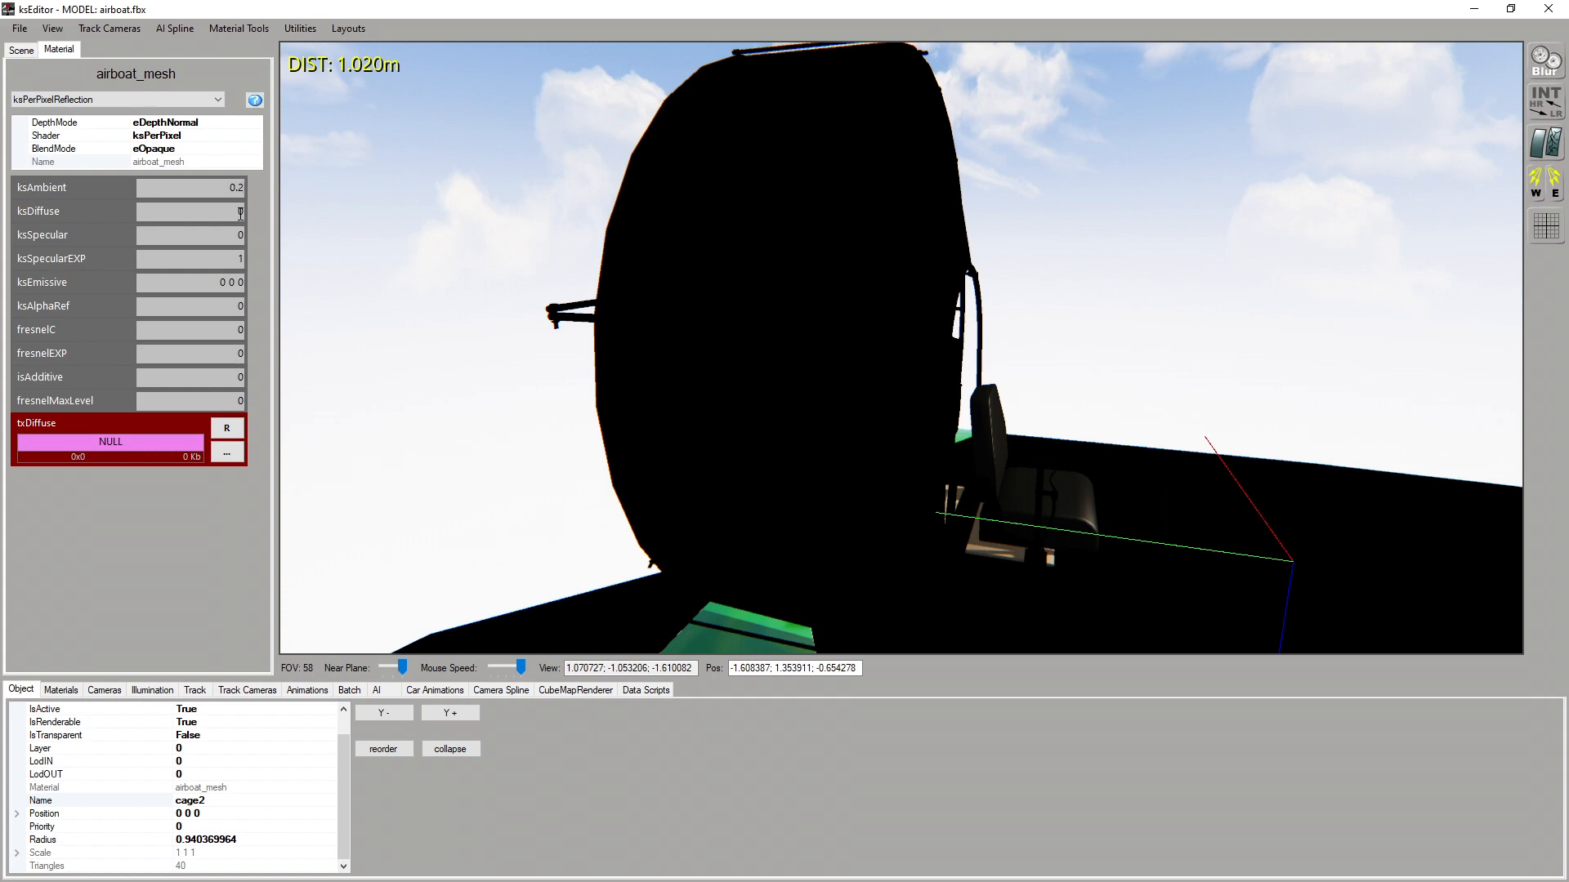
{"action": "type", "text": "1"}
{"action": "double_click", "coordinate": [237, 258]}
{"action": "type", "text": "300"}
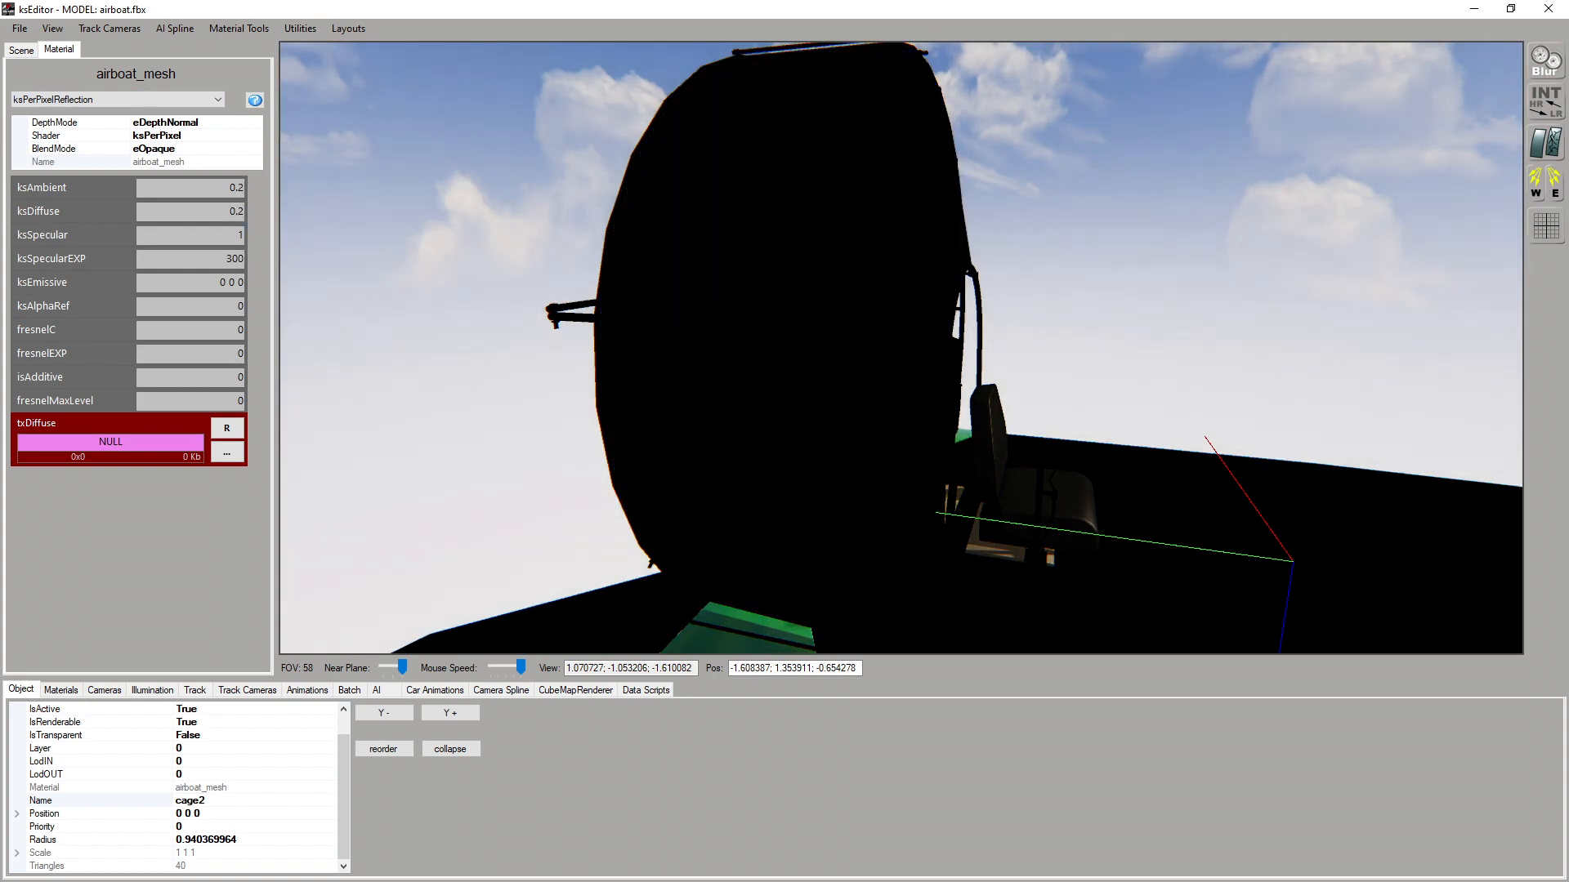
Load glass.png as the cage material's txDiffuse, and set fresnelC to 0.1, fresnelEXP to 3 and fresnelMaxLevel to 0.7
{"action": "left_click", "coordinate": [227, 454]}
{"action": "double_click", "coordinate": [649, 237]}
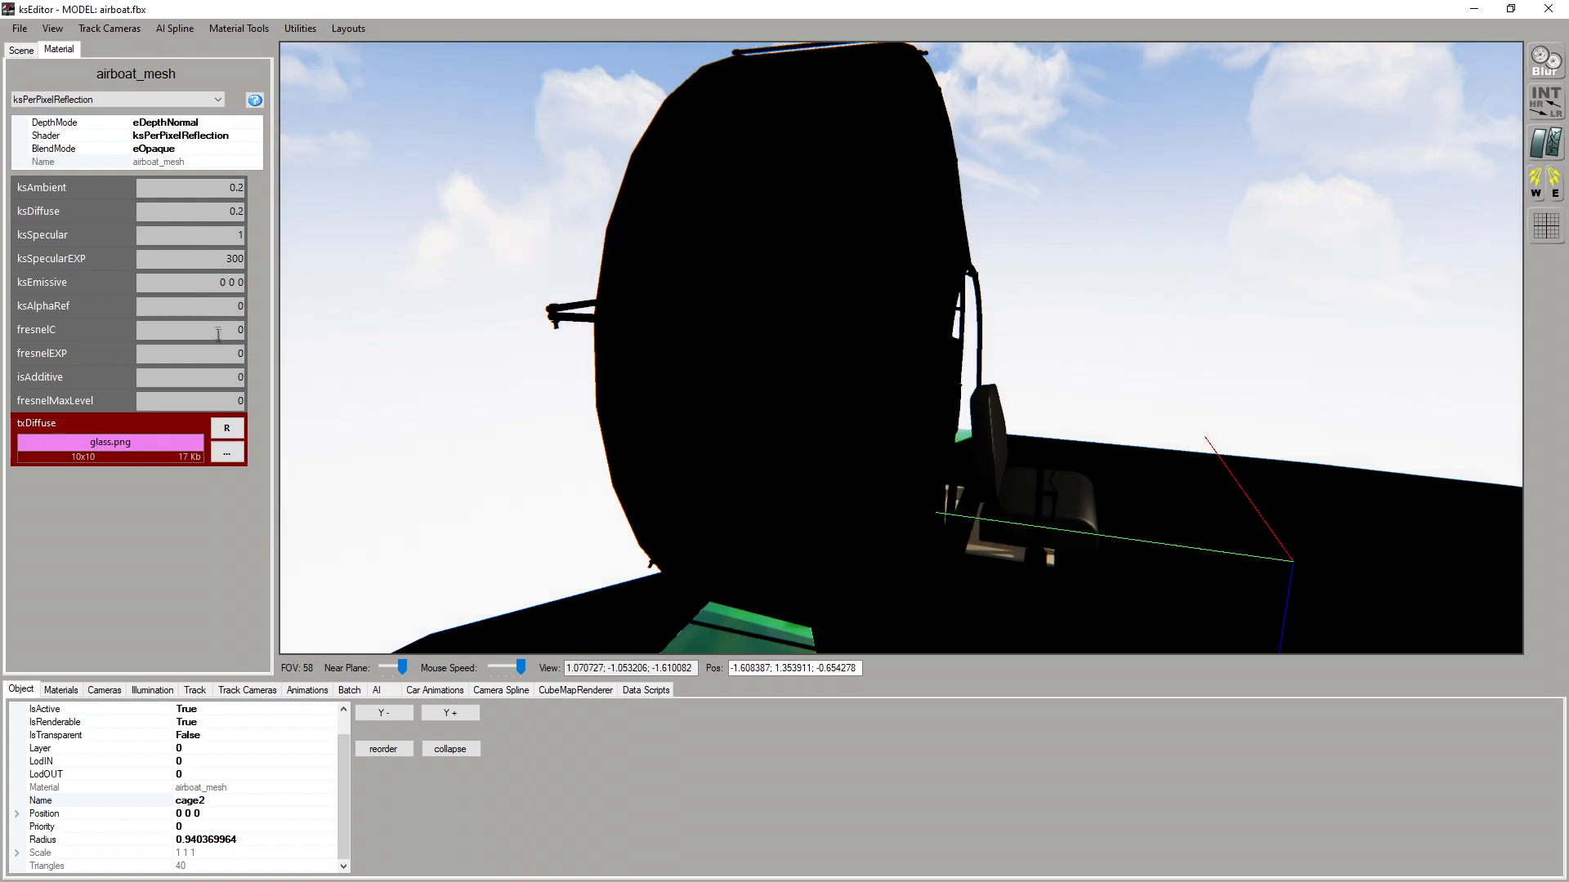
{"action": "type", "text": ".7"}
{"action": "left_click_drag", "start_coordinate": [572, 327], "coordinate": [752, 351]}
{"action": "left_click_drag", "start_coordinate": [414, 427], "coordinate": [782, 405]}
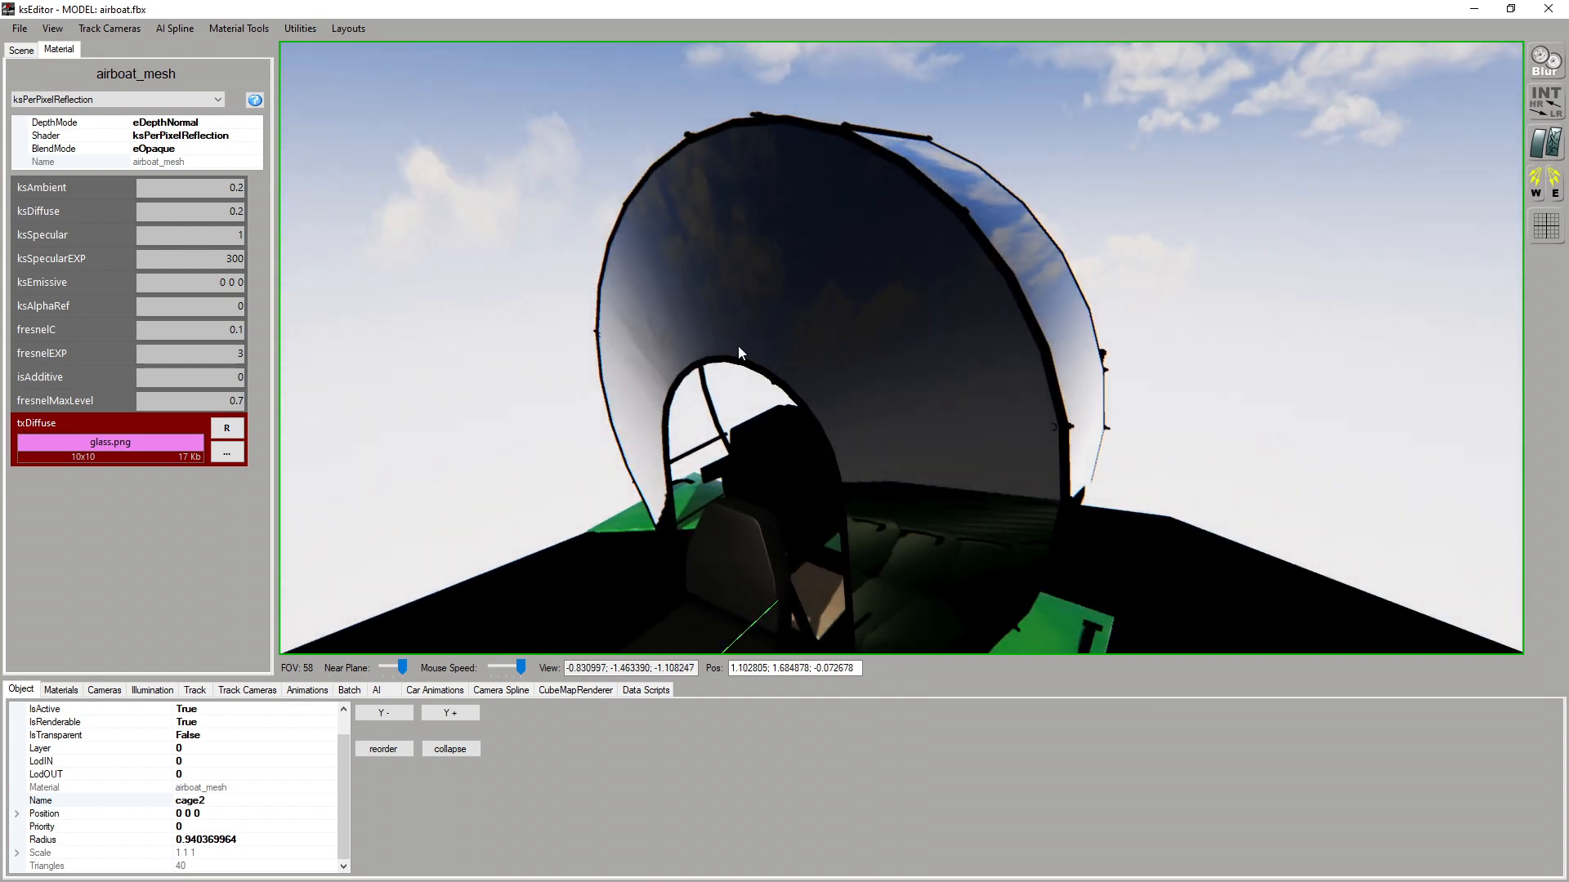
Set the airboat_mesh material's BlendMode to eAlphaBlend and check the cage glass against the sky
{"action": "left_click", "coordinate": [40, 149]}
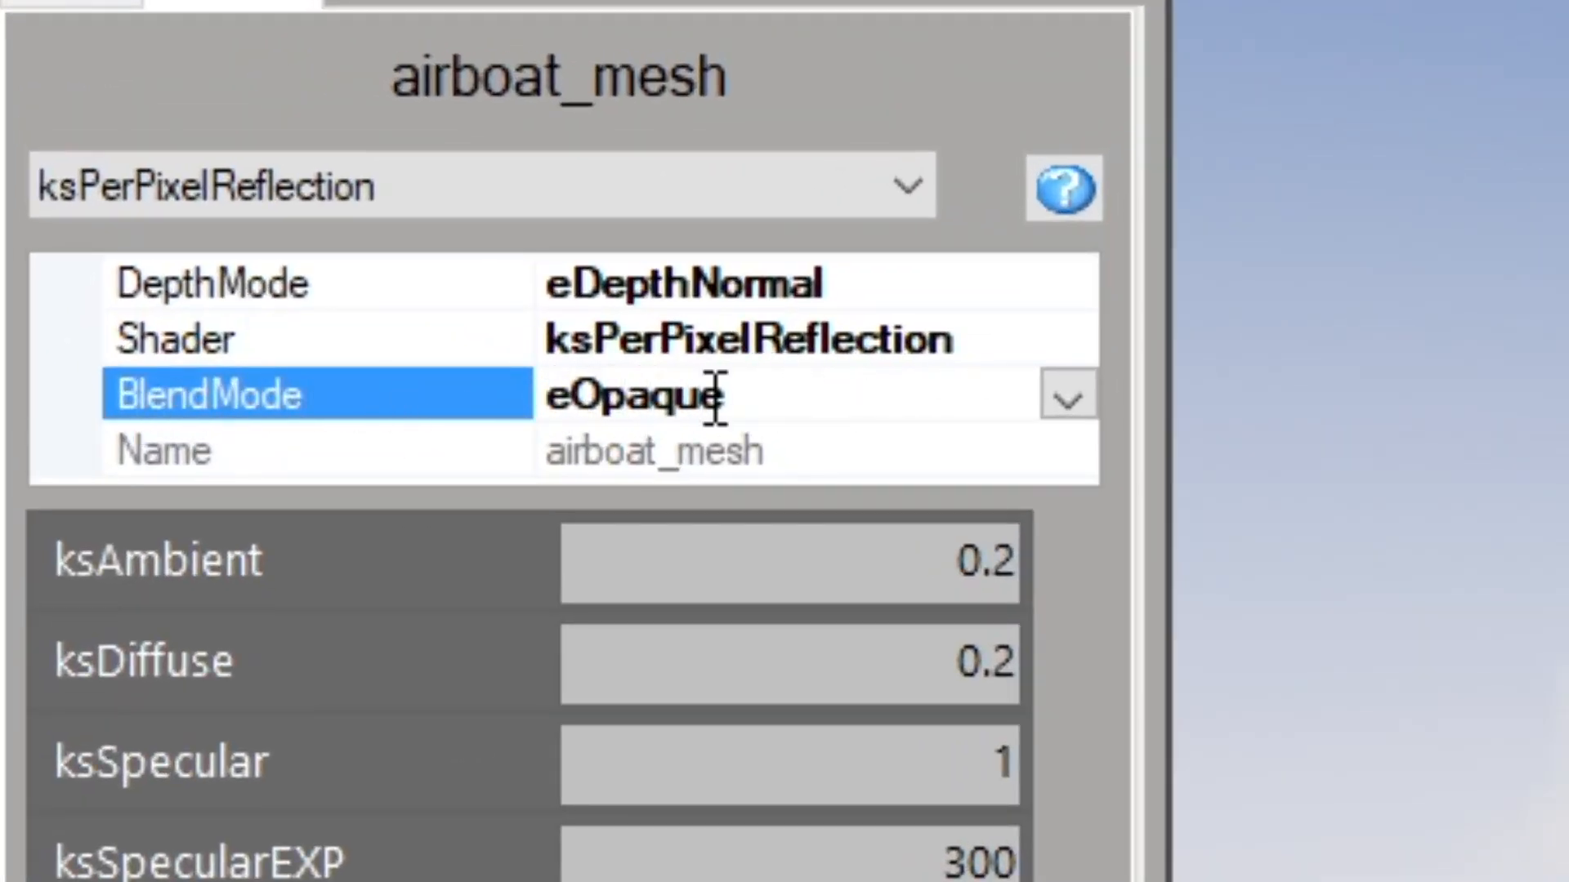
{"action": "left_click", "coordinate": [1067, 398]}
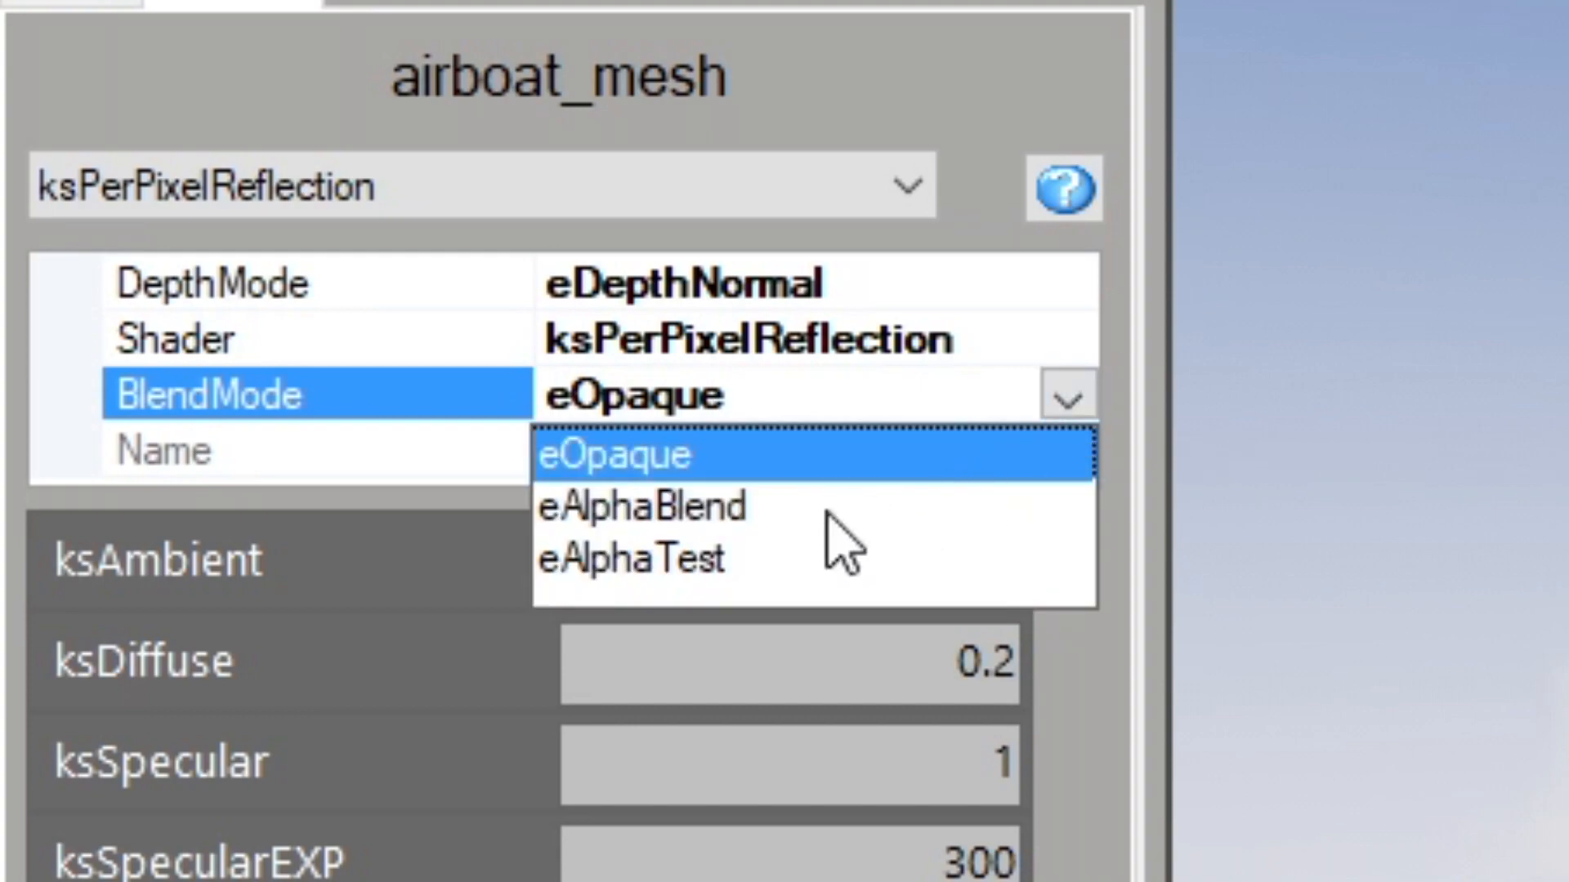
{"action": "left_click", "coordinate": [718, 509]}
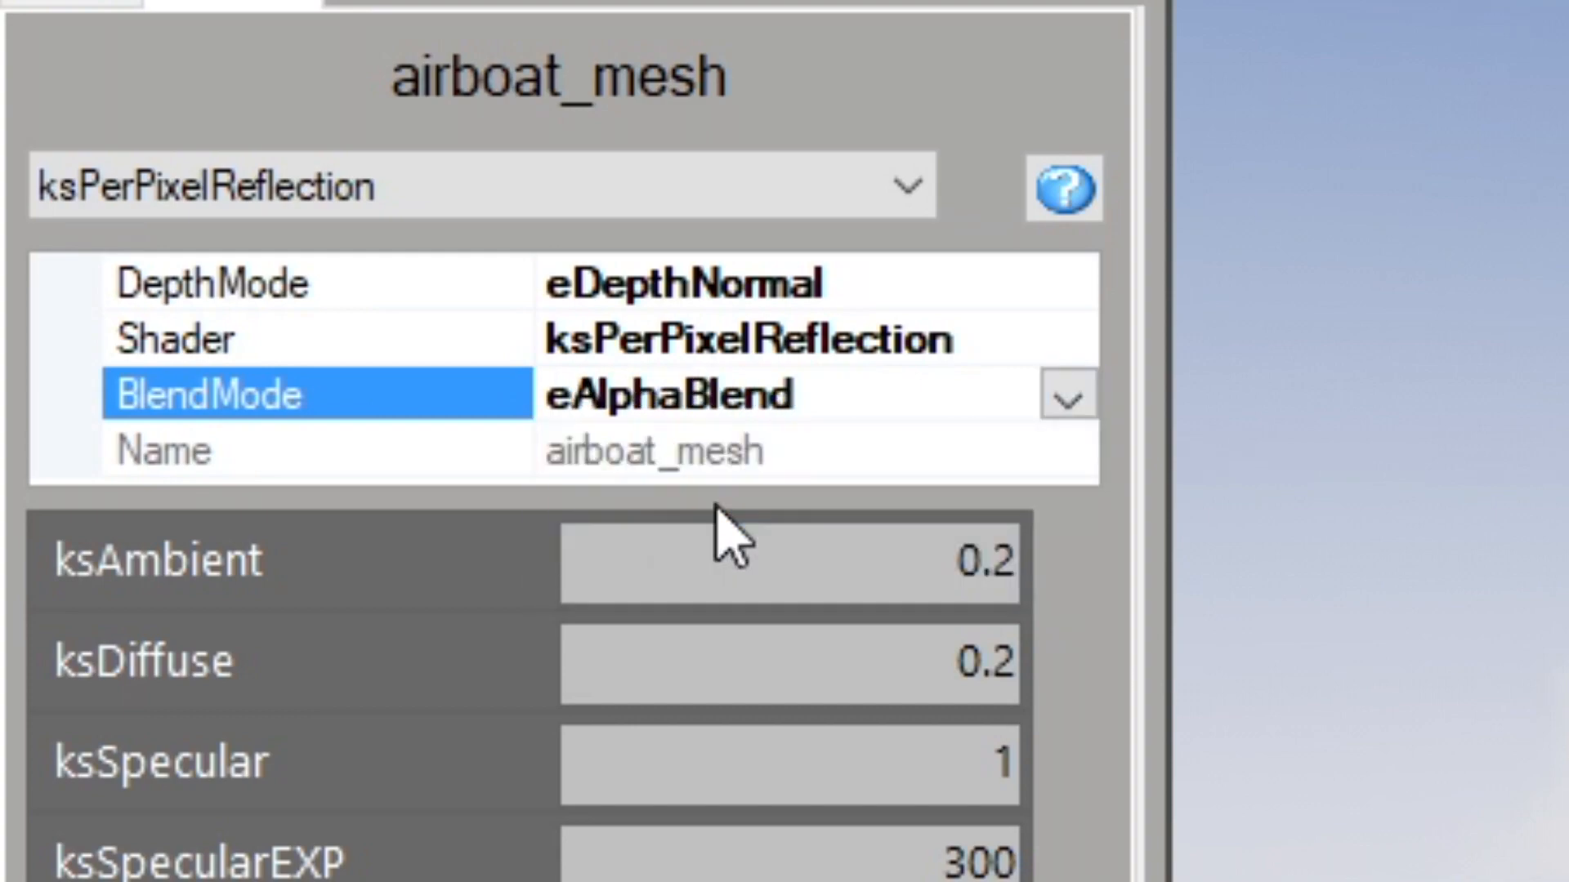
{"action": "left_click_drag", "start_coordinate": [688, 262], "coordinate": [797, 234]}
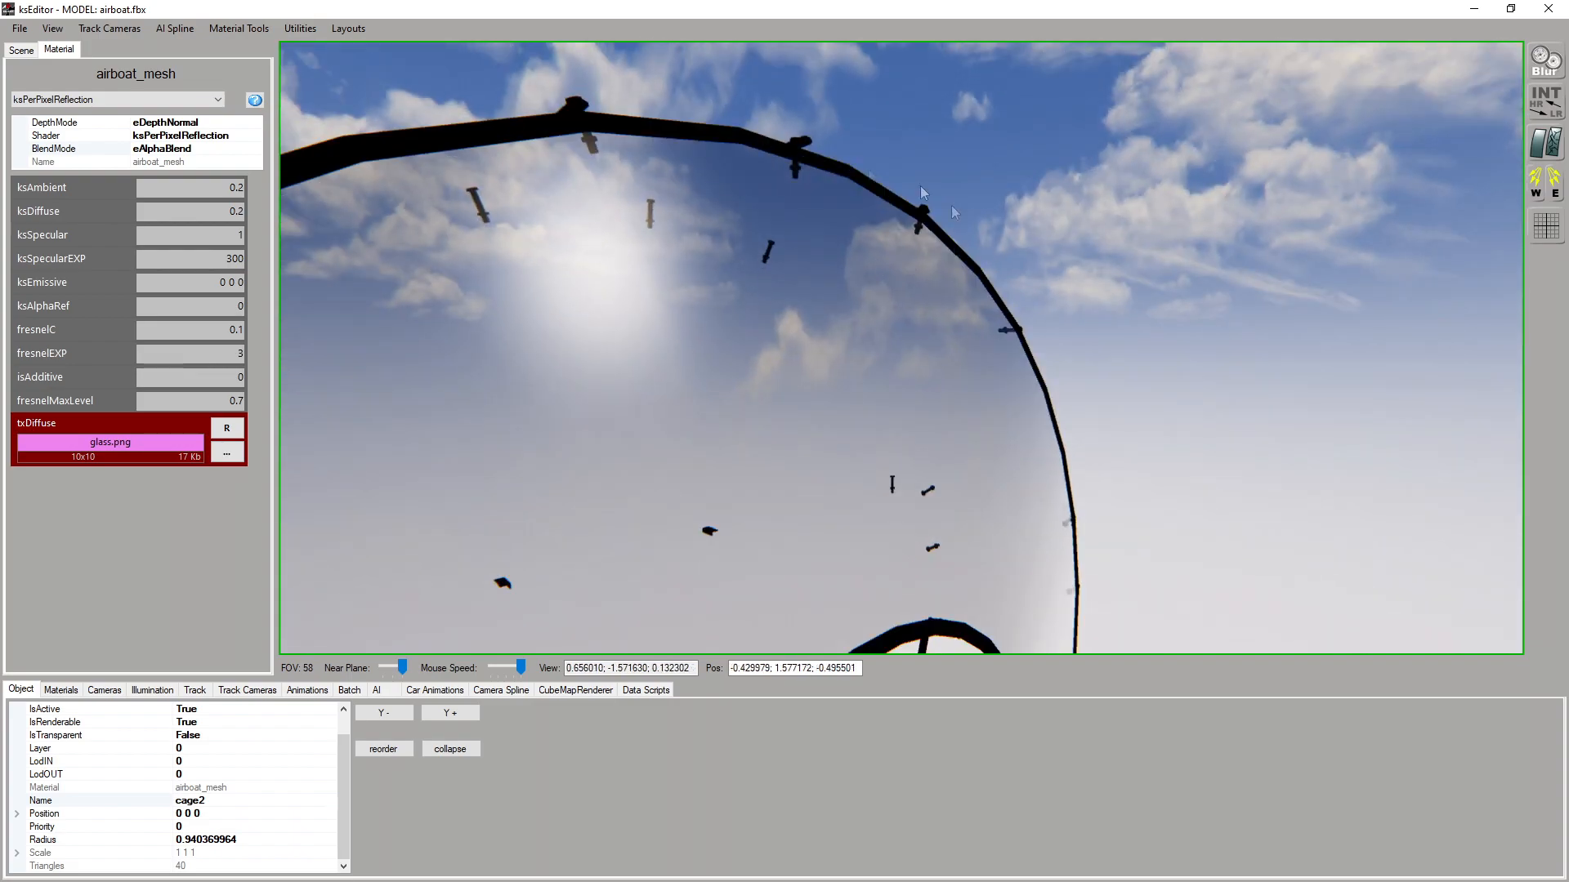
{"action": "left_click_drag", "start_coordinate": [892, 312], "coordinate": [784, 327]}
Select the cage1 mesh and set its IsTransparent property to True
{"action": "left_click", "coordinate": [784, 327]}
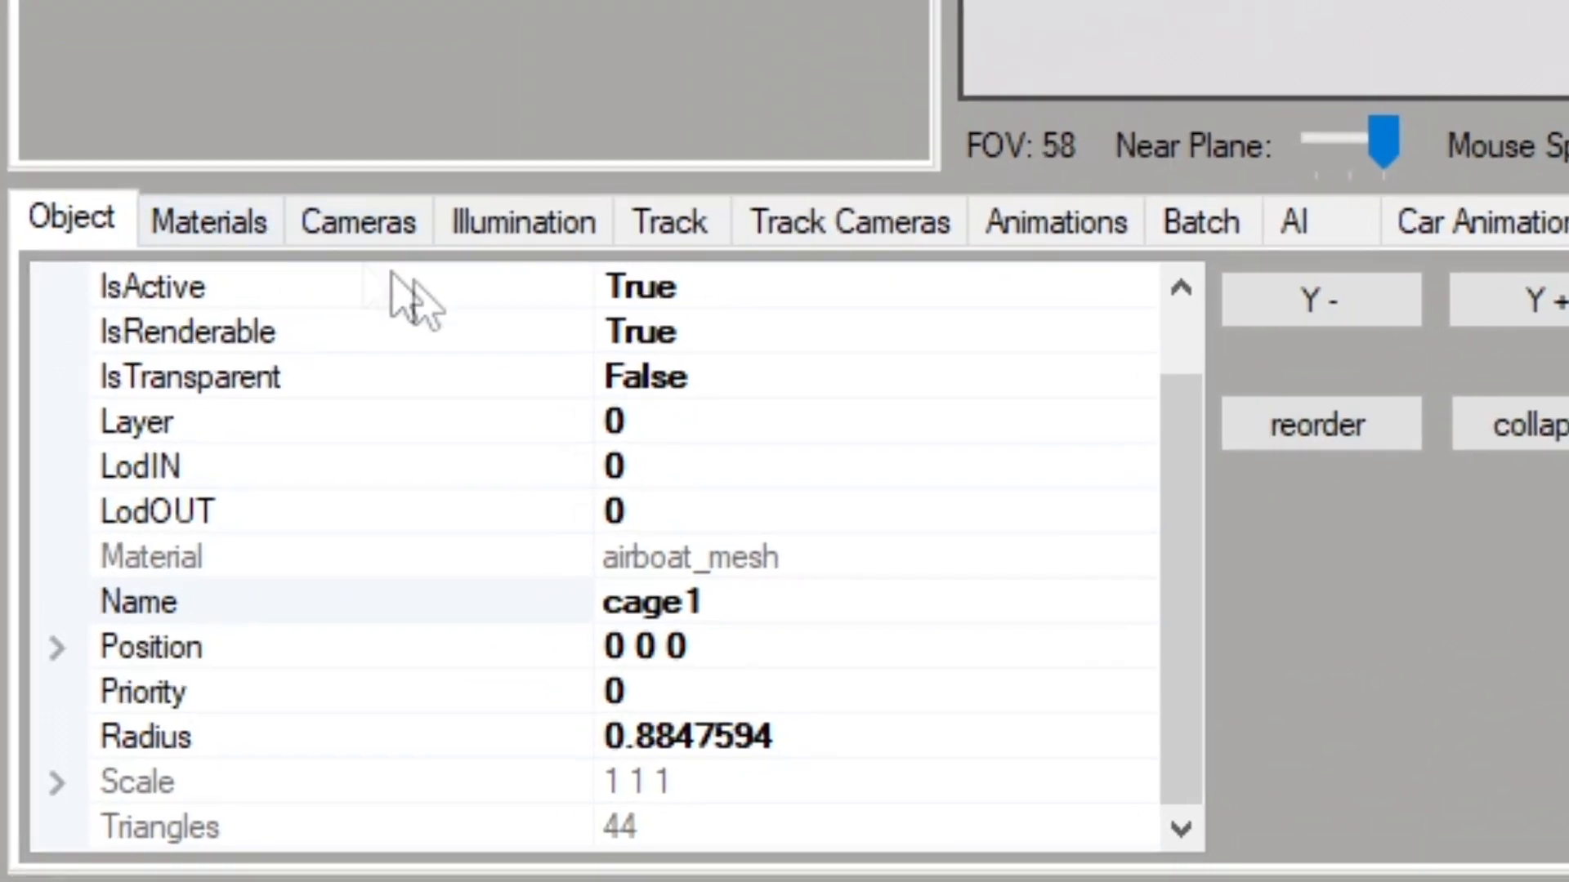
{"action": "scroll", "coordinate": [203, 594], "scroll_direction": "up", "scroll_amount": 2}
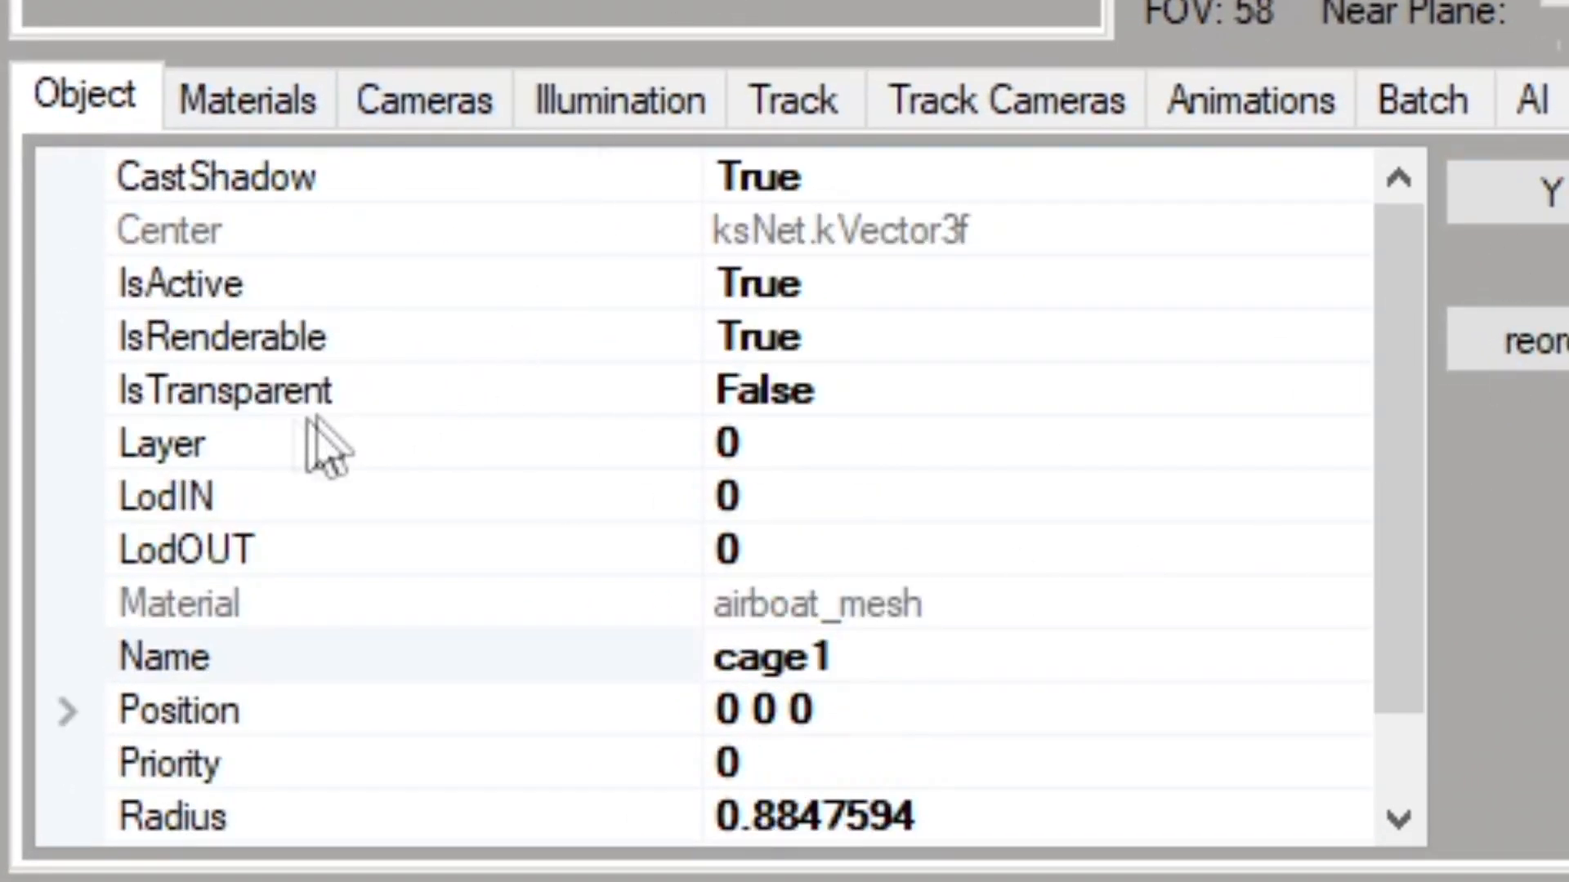
{"action": "left_click", "coordinate": [147, 391]}
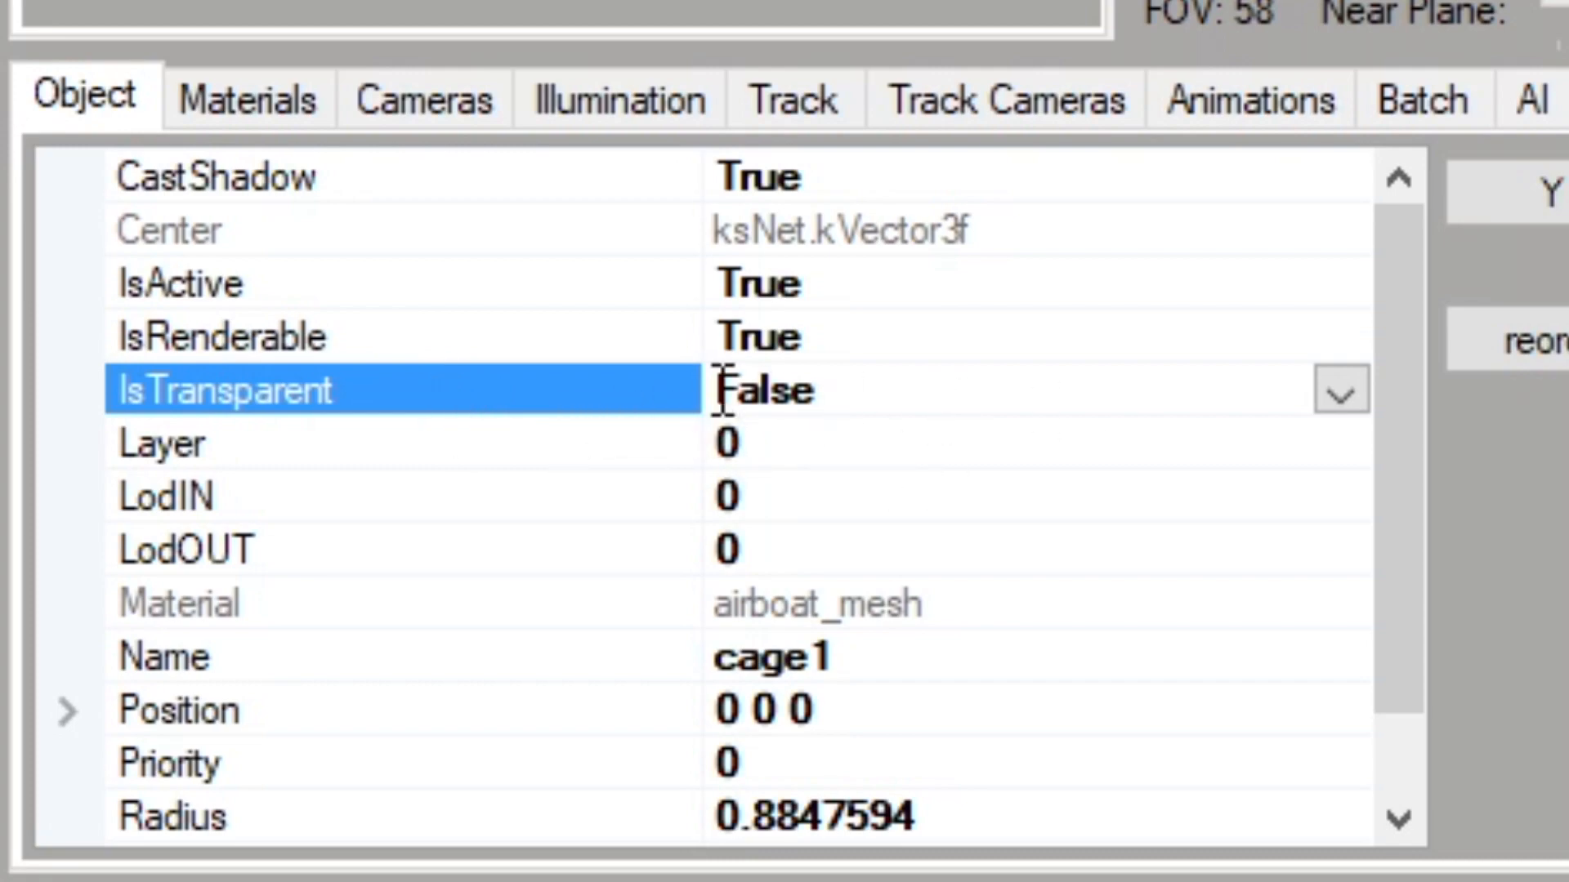
{"action": "left_click", "coordinate": [1341, 393]}
{"action": "left_click", "coordinate": [882, 445]}
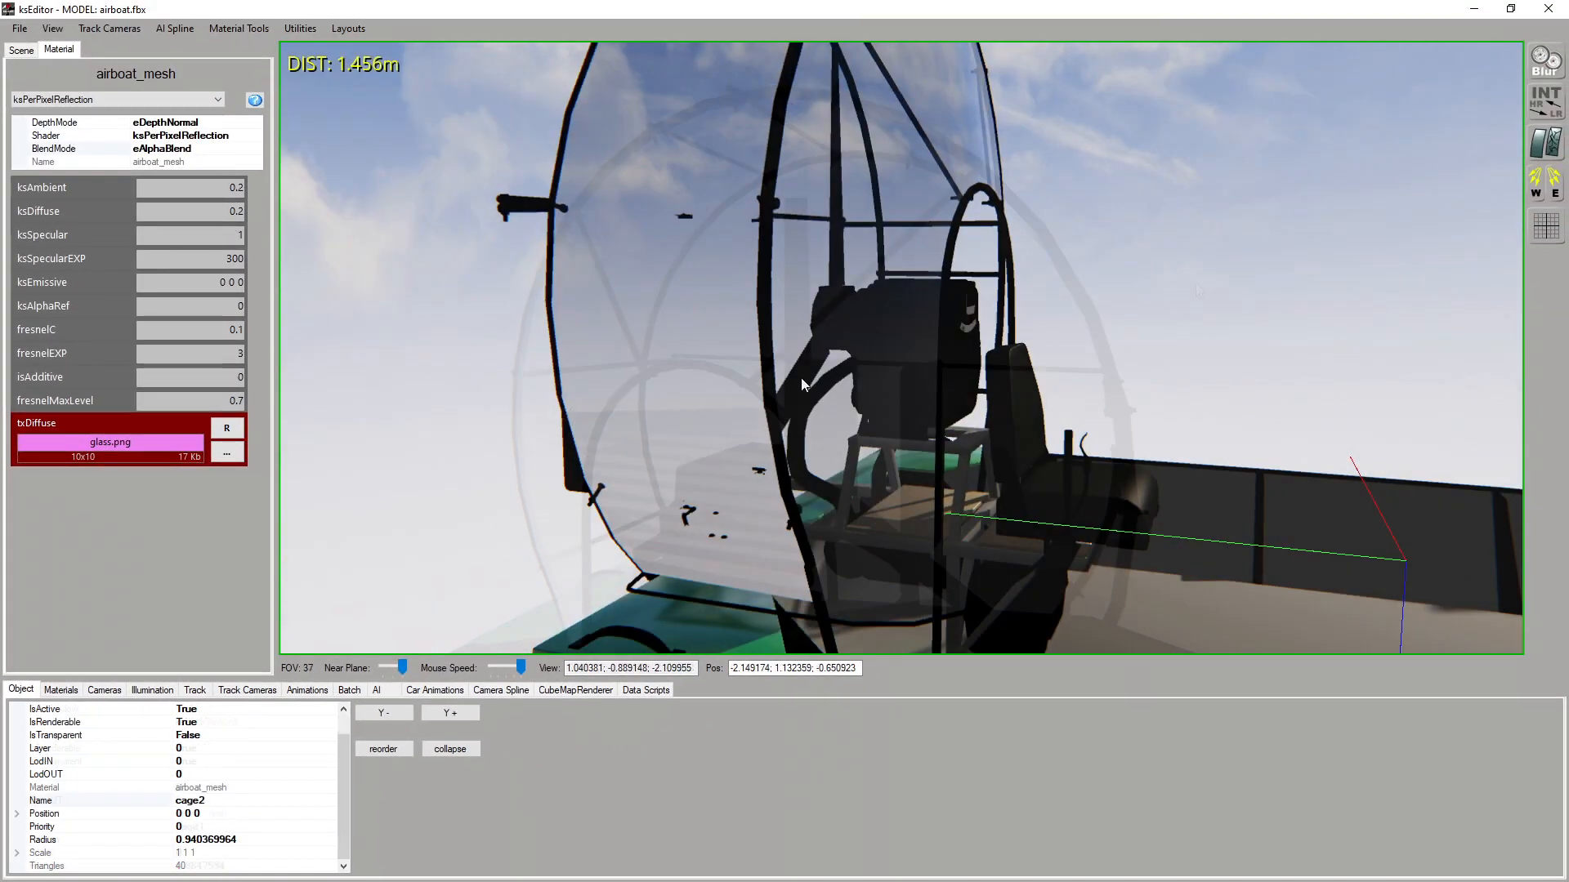
{"action": "mouse_move", "coordinate": [800, 378]}
{"action": "middle_mouse_down"}
{"action": "mouse_move", "coordinate": [784, 362]}
{"action": "mouse_move", "coordinate": [816, 357]}
{"action": "mouse_move", "coordinate": [791, 361]}
{"action": "middle_mouse_up"}
Select the cage2 mesh and set its IsTransparent property to True
{"action": "scroll", "coordinate": [181, 815], "scroll_direction": "up", "scroll_amount": 1}
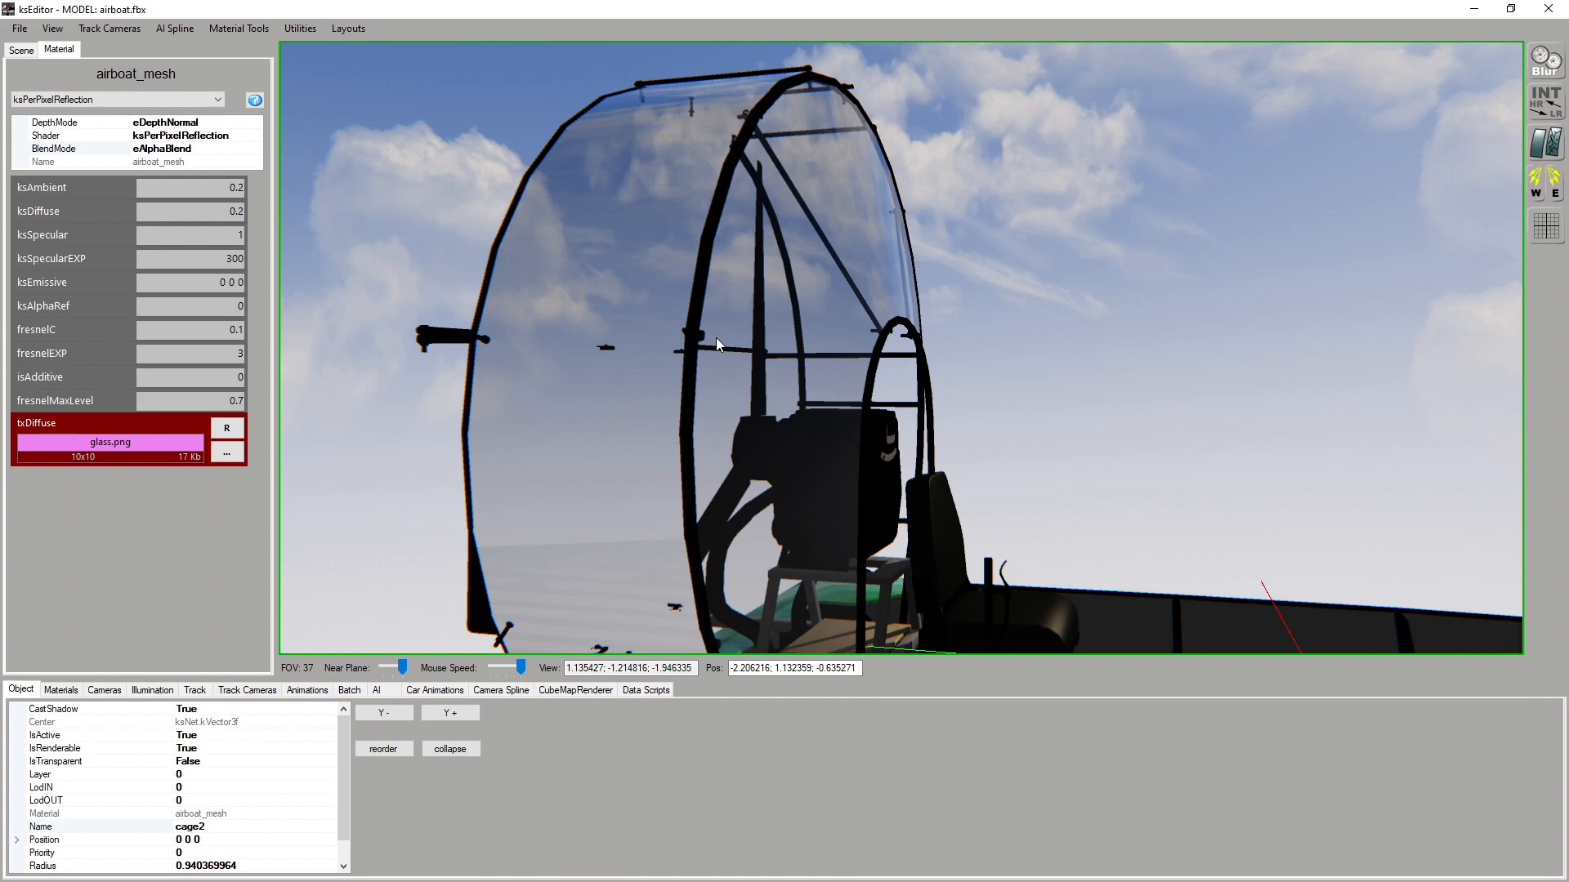
{"action": "right_click_drag", "start_coordinate": [662, 452], "coordinate": [662, 453]}
{"action": "left_click", "coordinate": [330, 762]}
{"action": "left_click", "coordinate": [310, 776]}
{"action": "left_click", "coordinate": [879, 389]}
{"action": "left_click", "coordinate": [734, 441]}
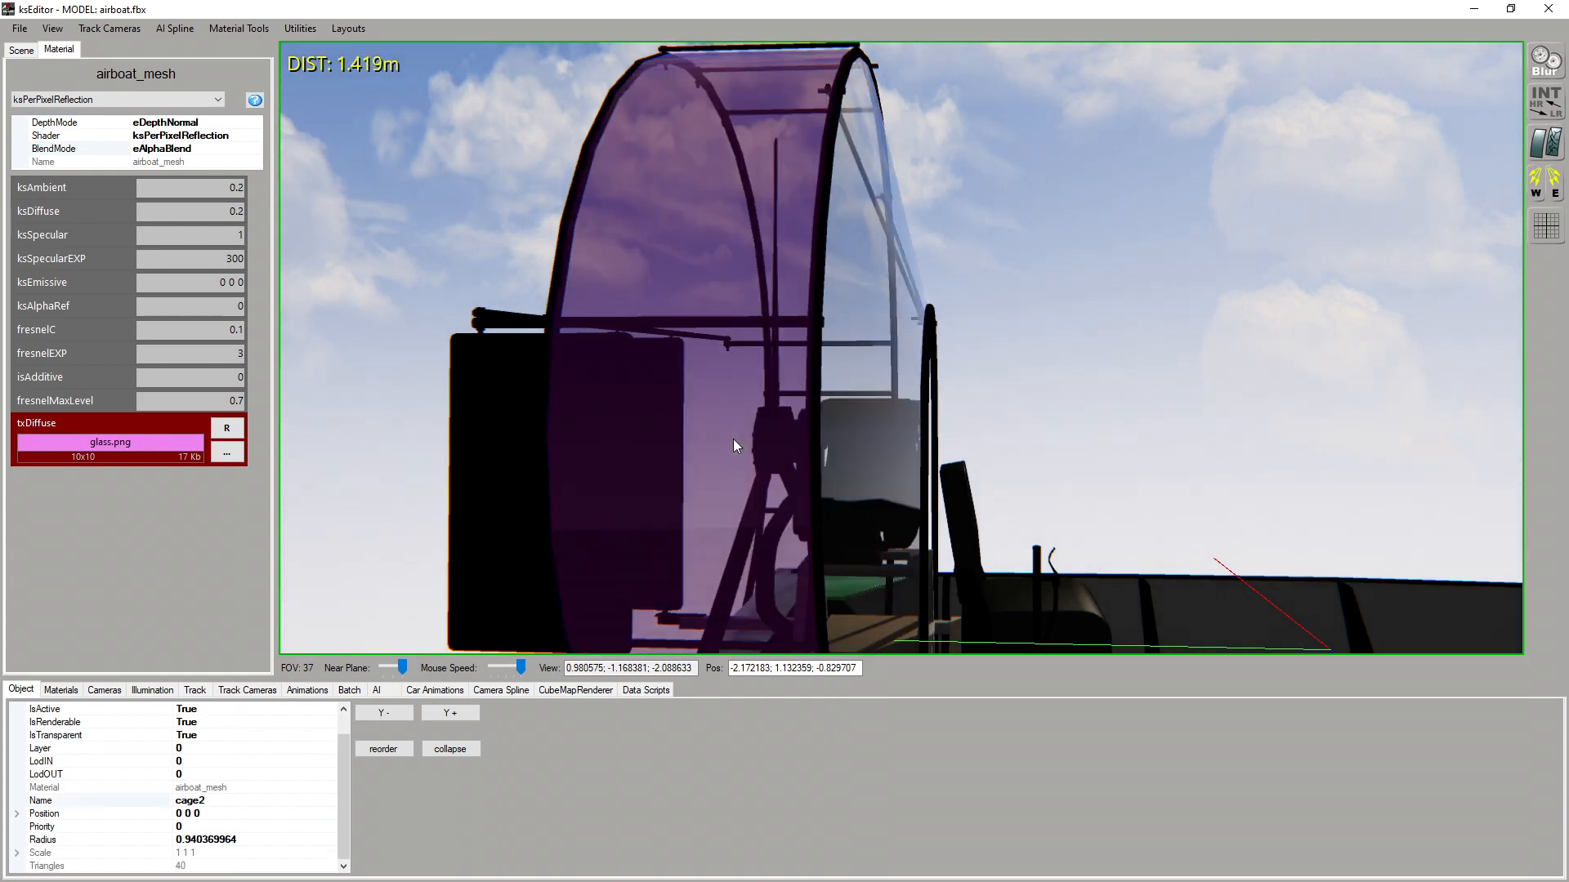
Examine the transparent cage from several angles and review the BlendMode options of airboat_mesh
{"action": "left_click", "coordinate": [828, 447]}
{"action": "left_click", "coordinate": [841, 420]}
{"action": "right_click_drag", "start_coordinate": [675, 235], "coordinate": [766, 372]}
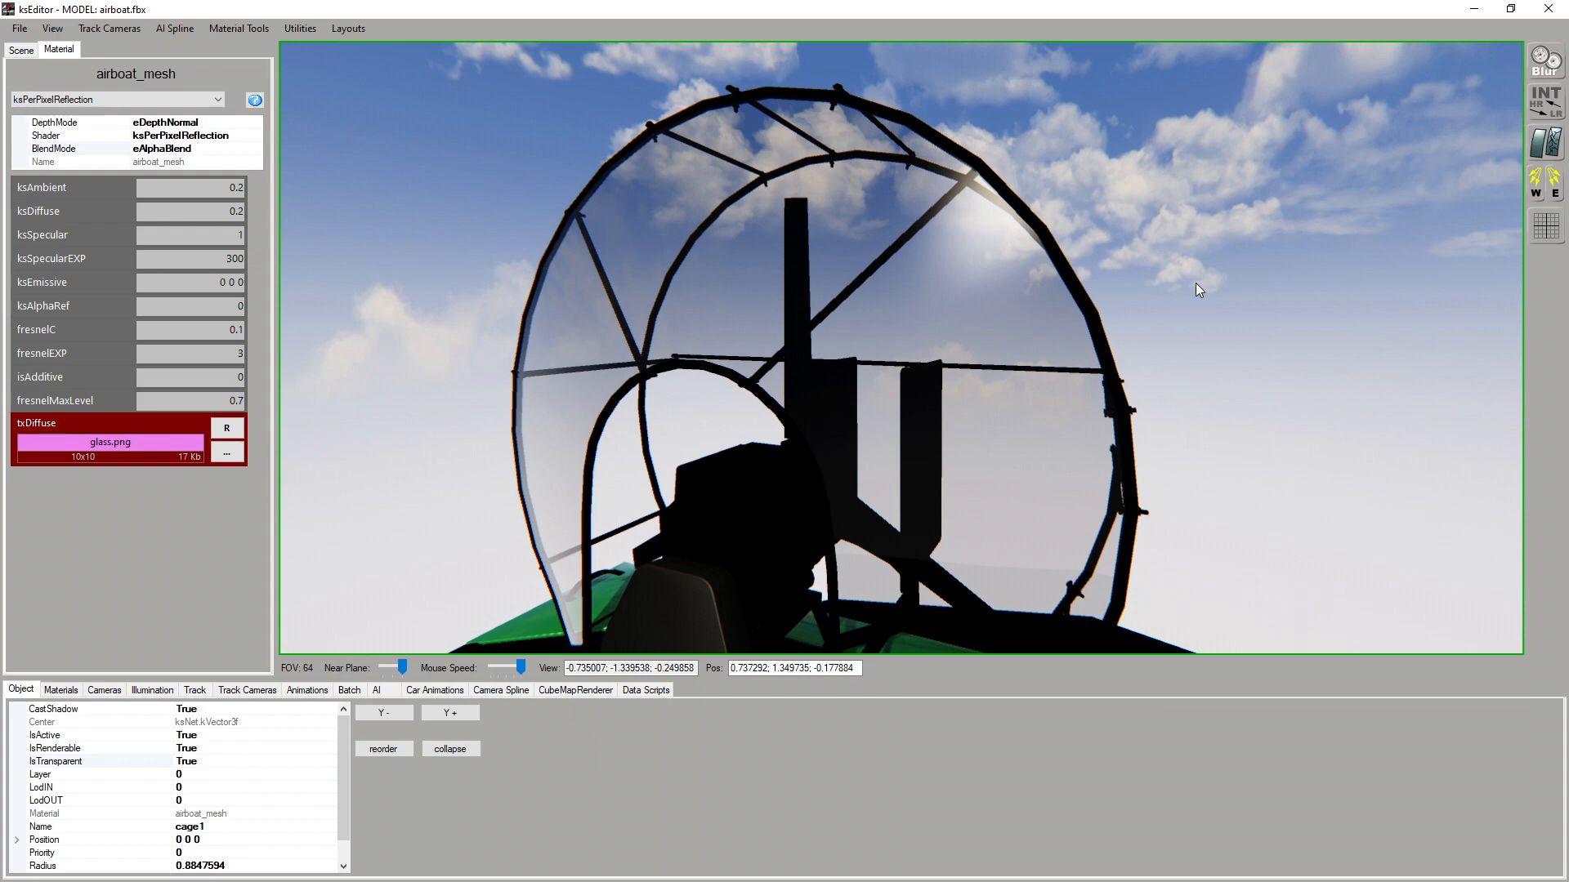
{"action": "left_click", "coordinate": [245, 148]}
{"action": "left_click", "coordinate": [254, 149]}
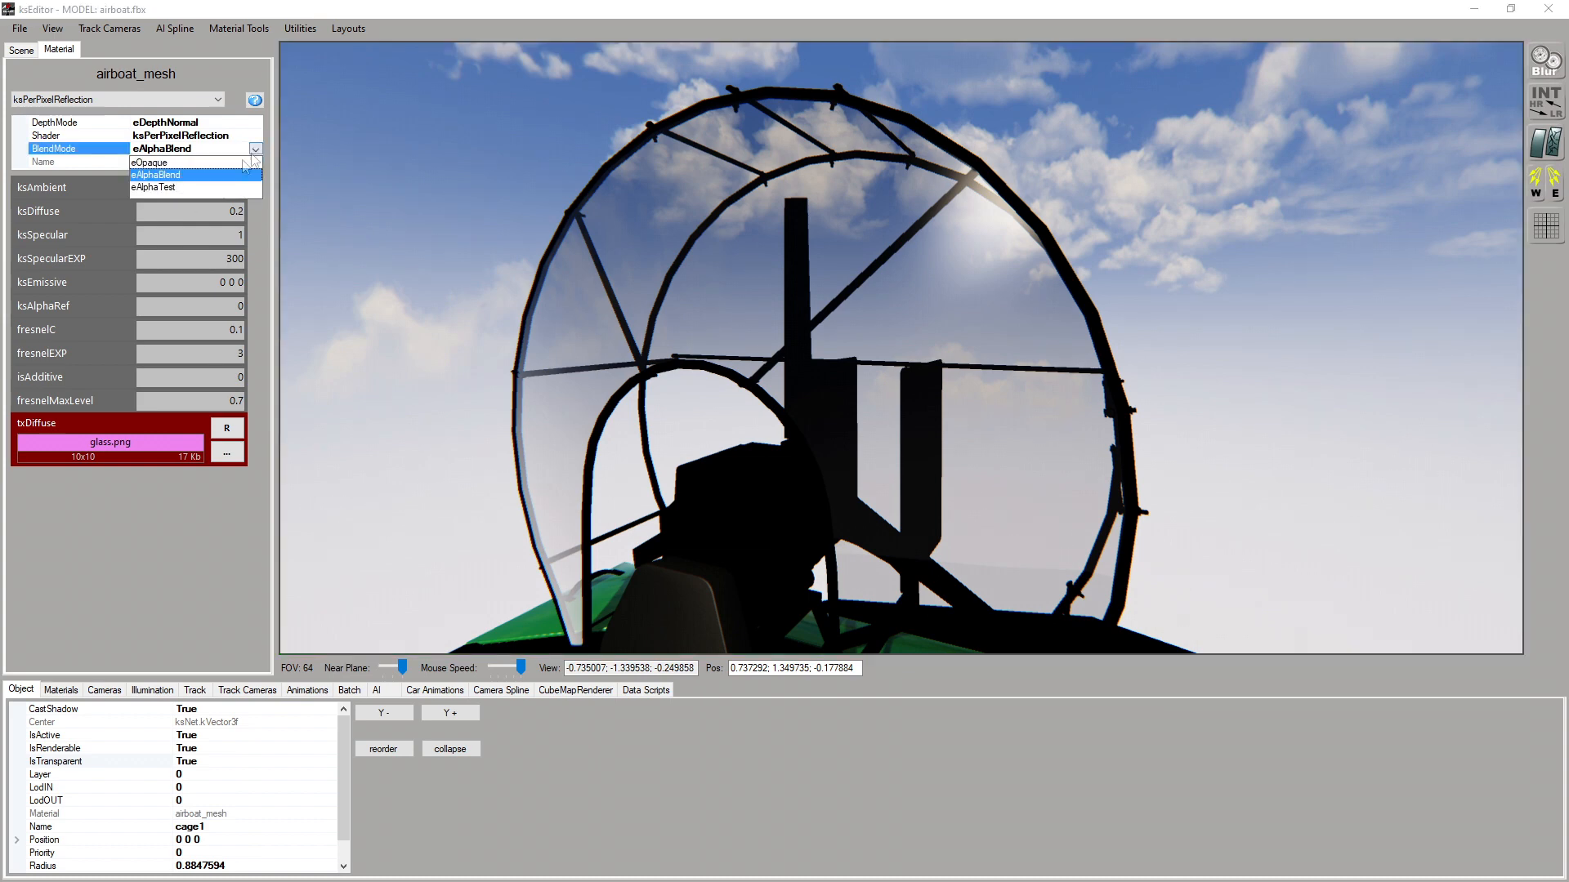
{"action": "left_click", "coordinate": [982, 267]}
{"action": "left_click_drag", "start_coordinate": [982, 266], "coordinate": [970, 275]}
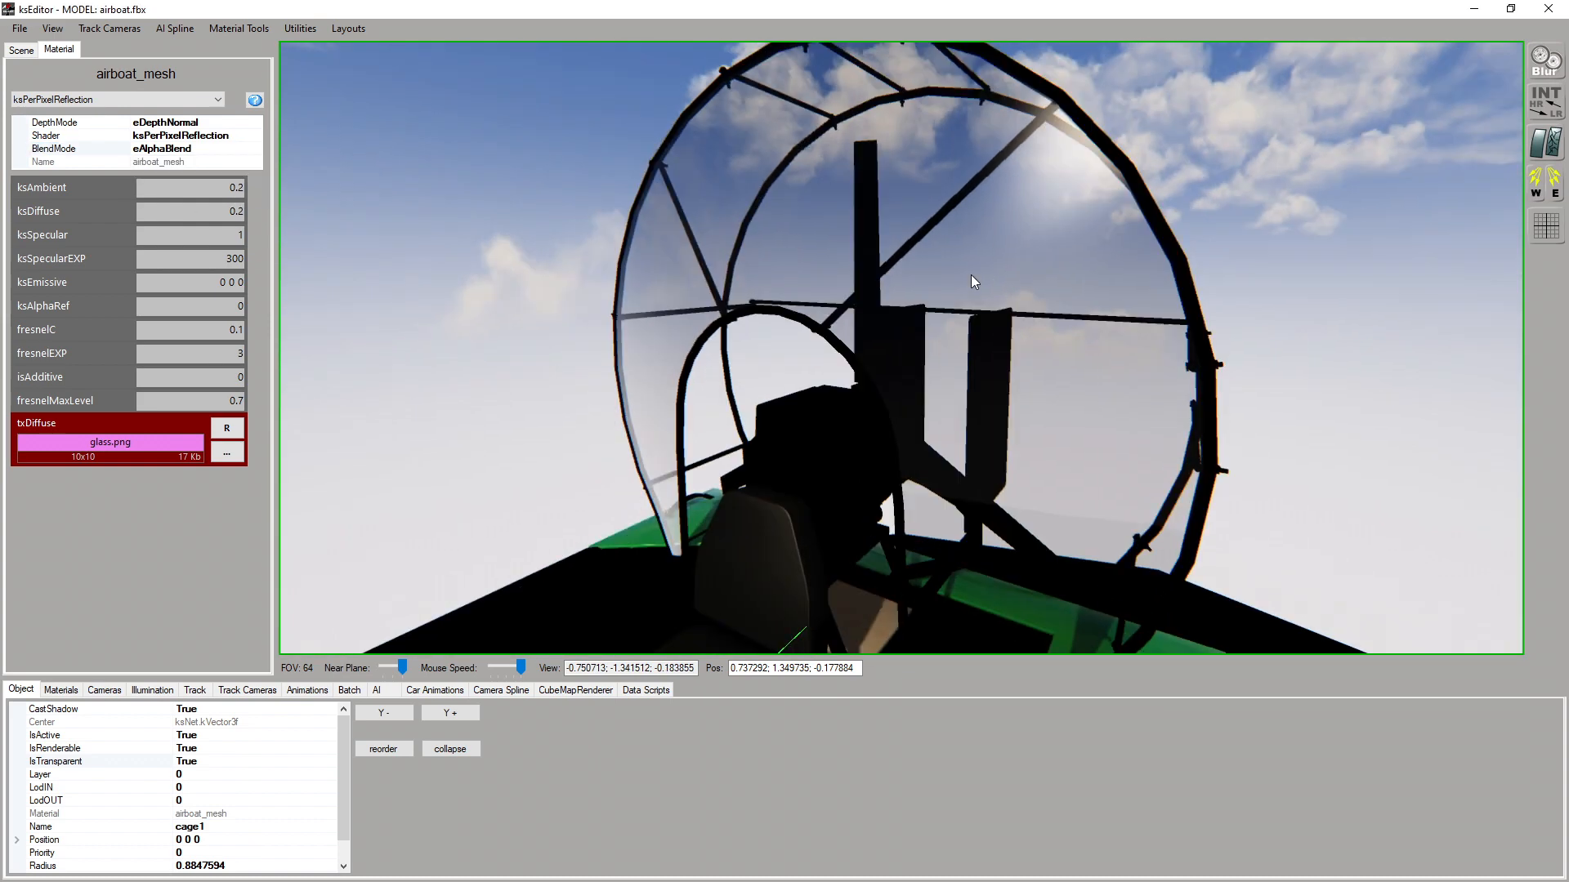
{"action": "left_click_drag", "start_coordinate": [972, 276], "coordinate": [969, 289]}
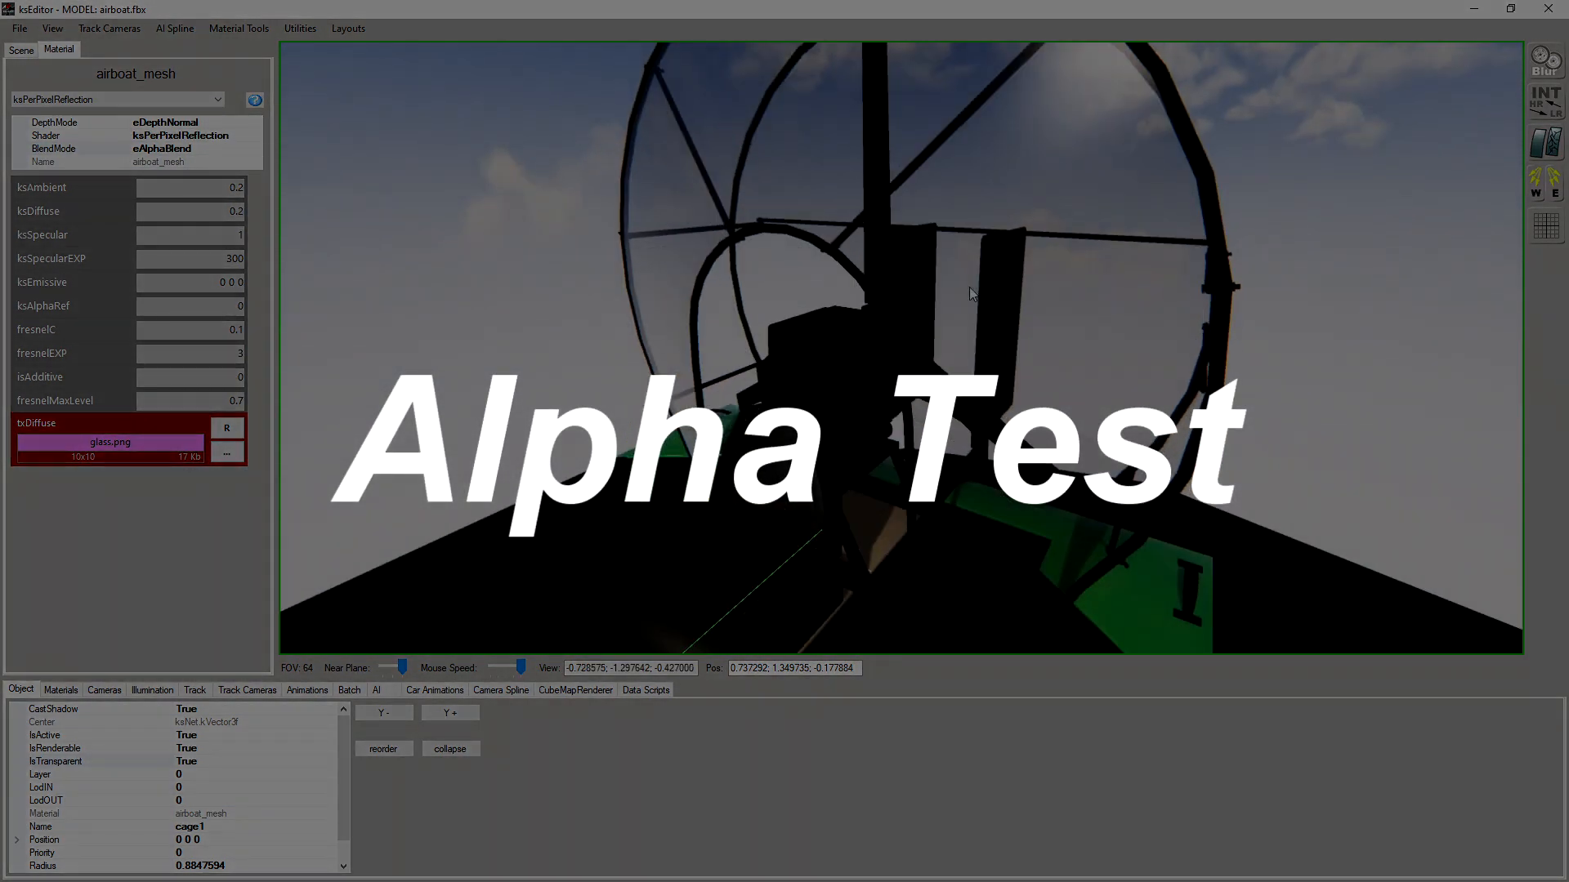
Give the hull's decals material the Rascal_Mini__Airboat_Registration_D.png texture as txDiffuse, with ksAmbient and ksDiffuse at 0.2
{"action": "scroll", "coordinate": [969, 286], "scroll_direction": "down", "scroll_amount": 3}
{"action": "left_click_drag", "start_coordinate": [969, 286], "coordinate": [842, 382]}
{"action": "left_click", "coordinate": [826, 391]}
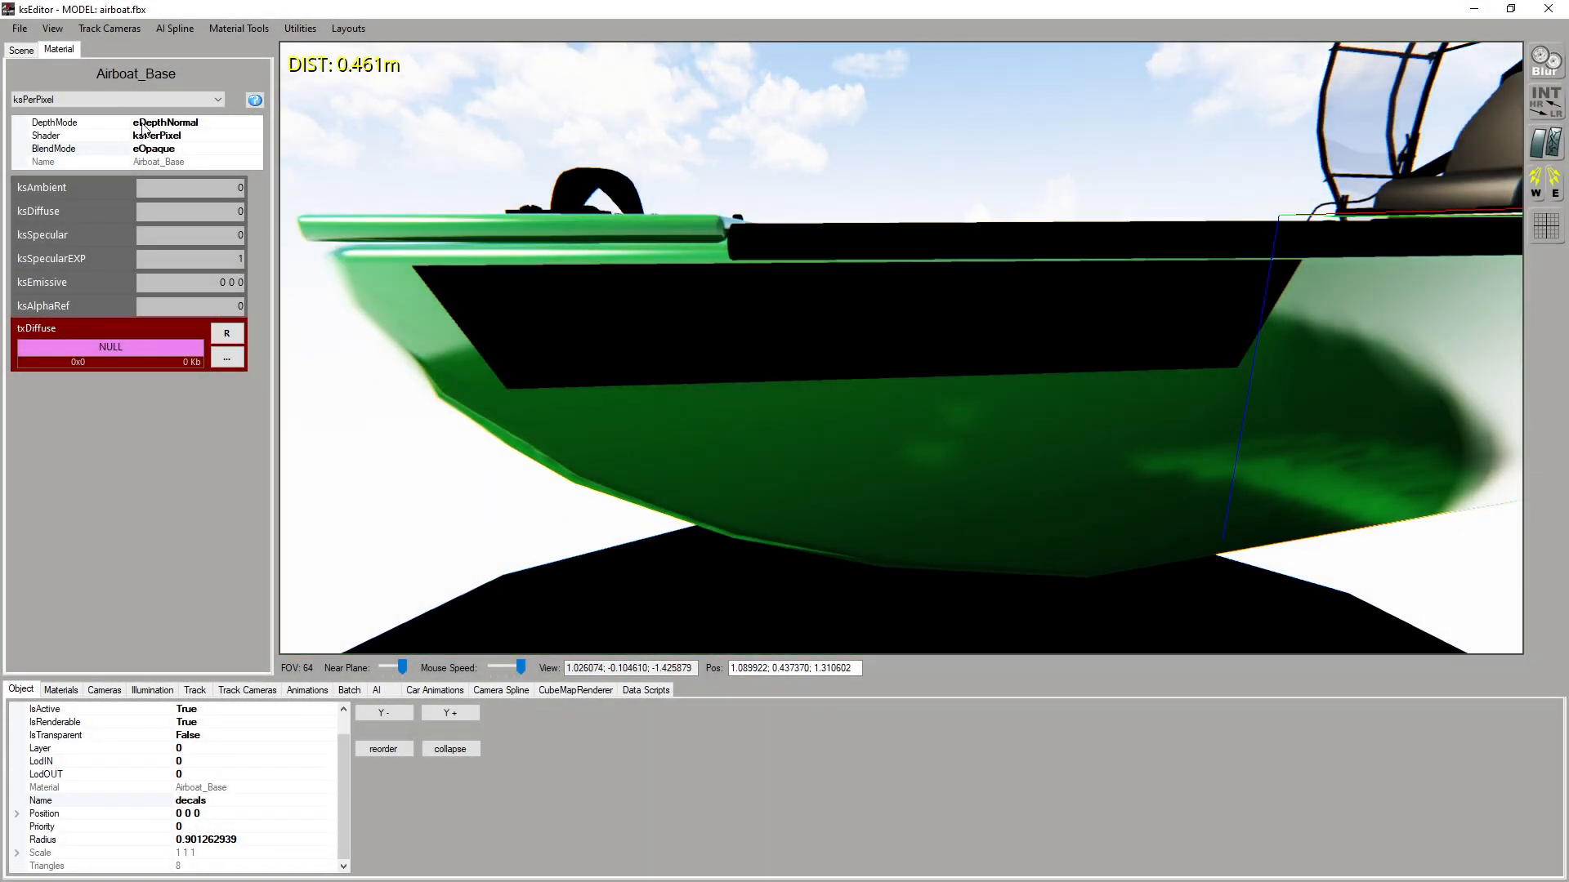
{"action": "type", "text": ".2"}
{"action": "left_click", "coordinate": [226, 357]}
{"action": "scroll", "coordinate": [591, 315], "scroll_direction": "down", "scroll_amount": 1}
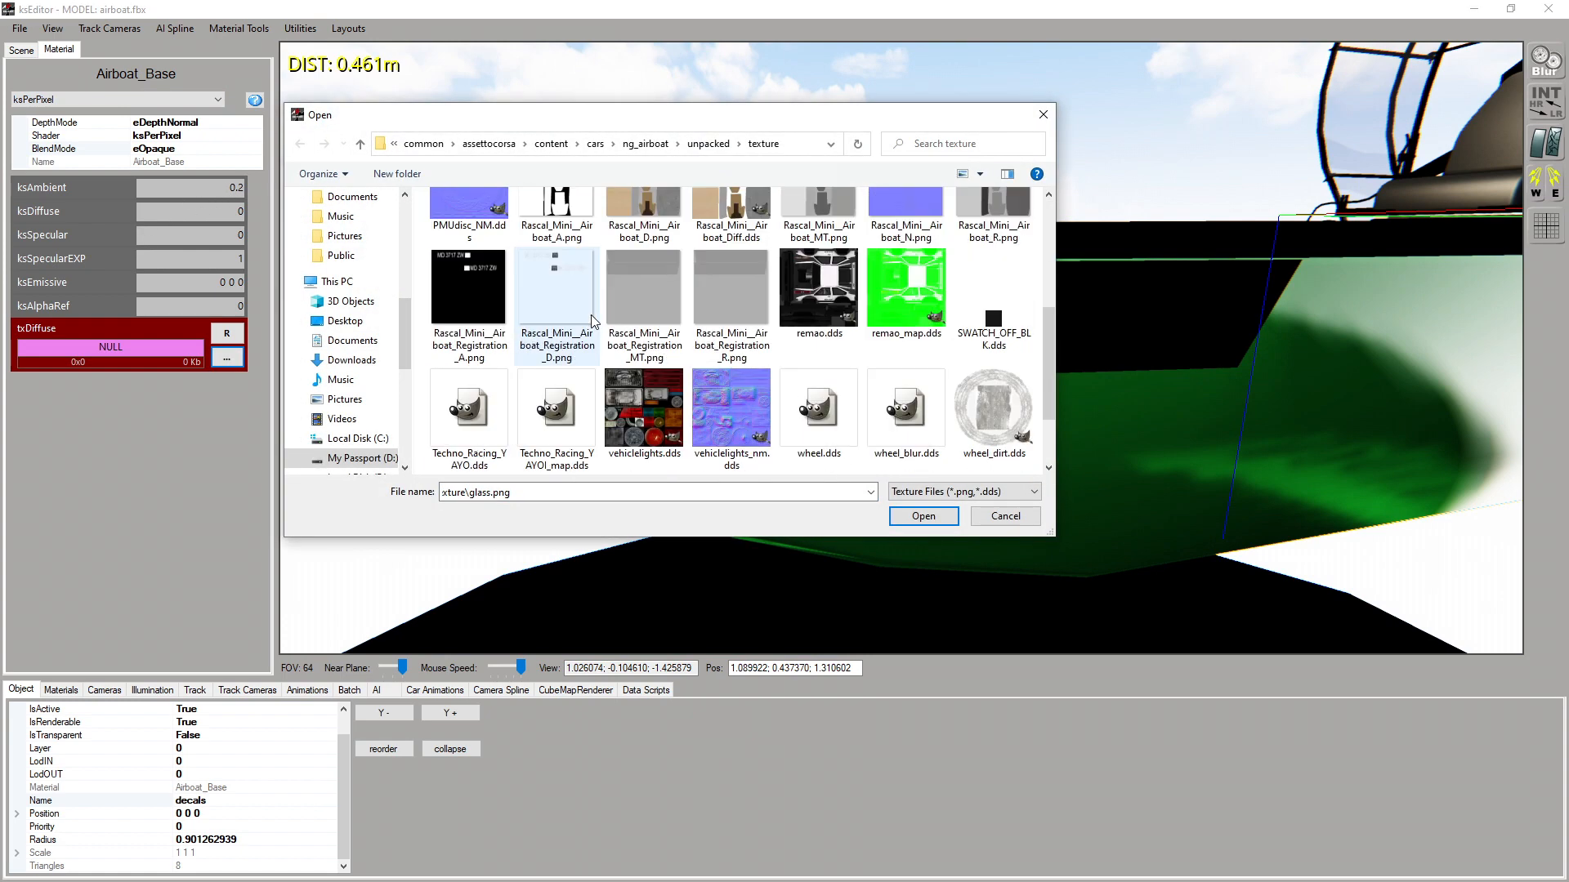
{"action": "scroll", "coordinate": [591, 315], "scroll_direction": "up", "scroll_amount": 1}
{"action": "double_click", "coordinate": [582, 327]}
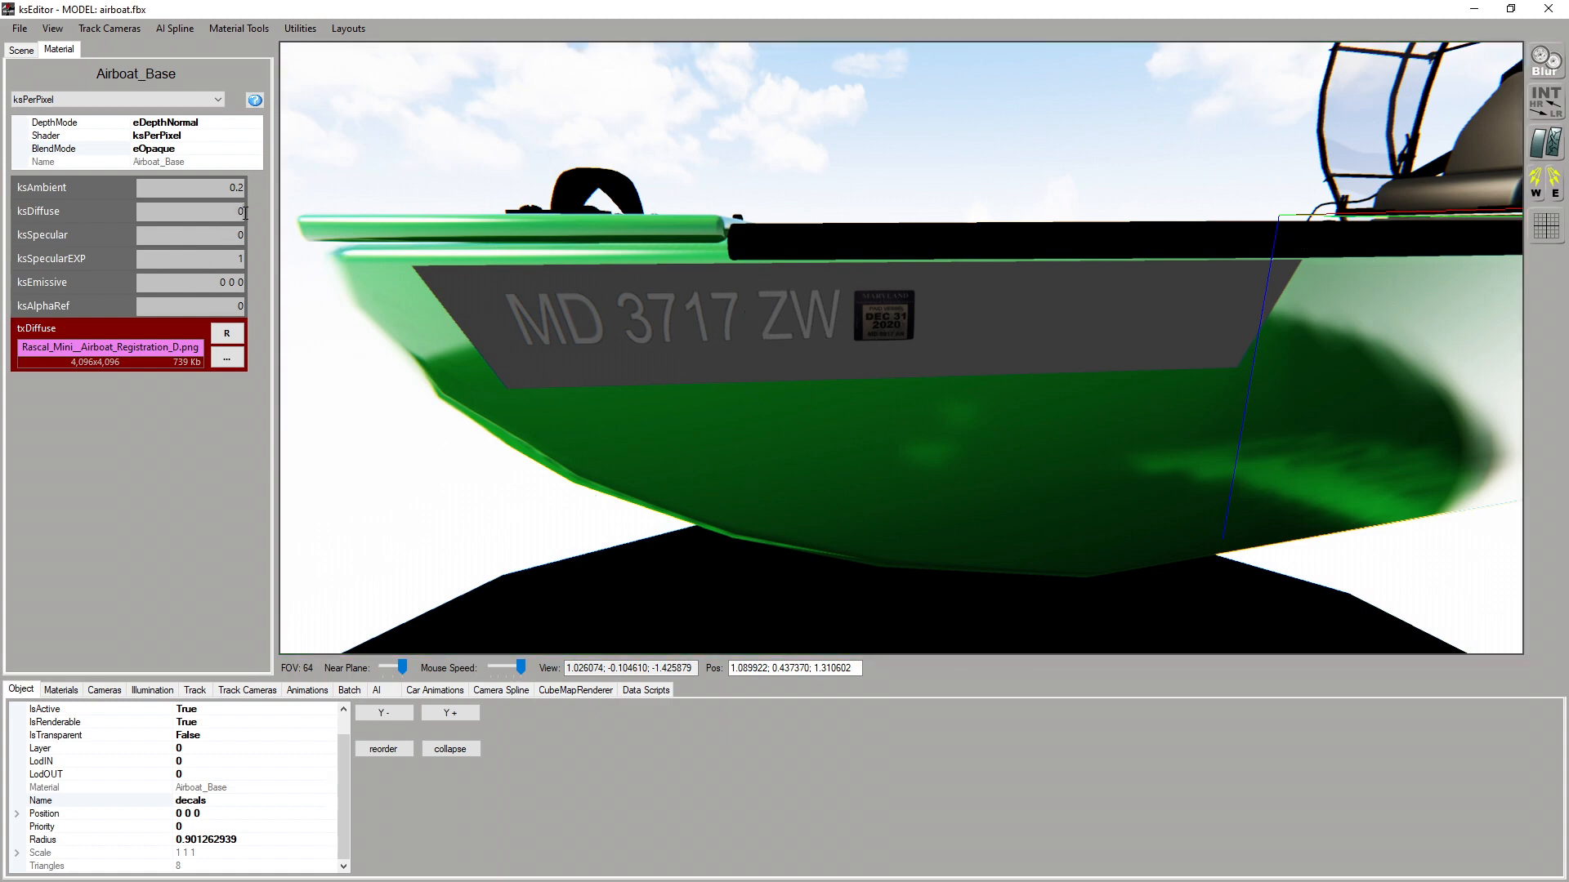
{"action": "type", "text": ".2"}
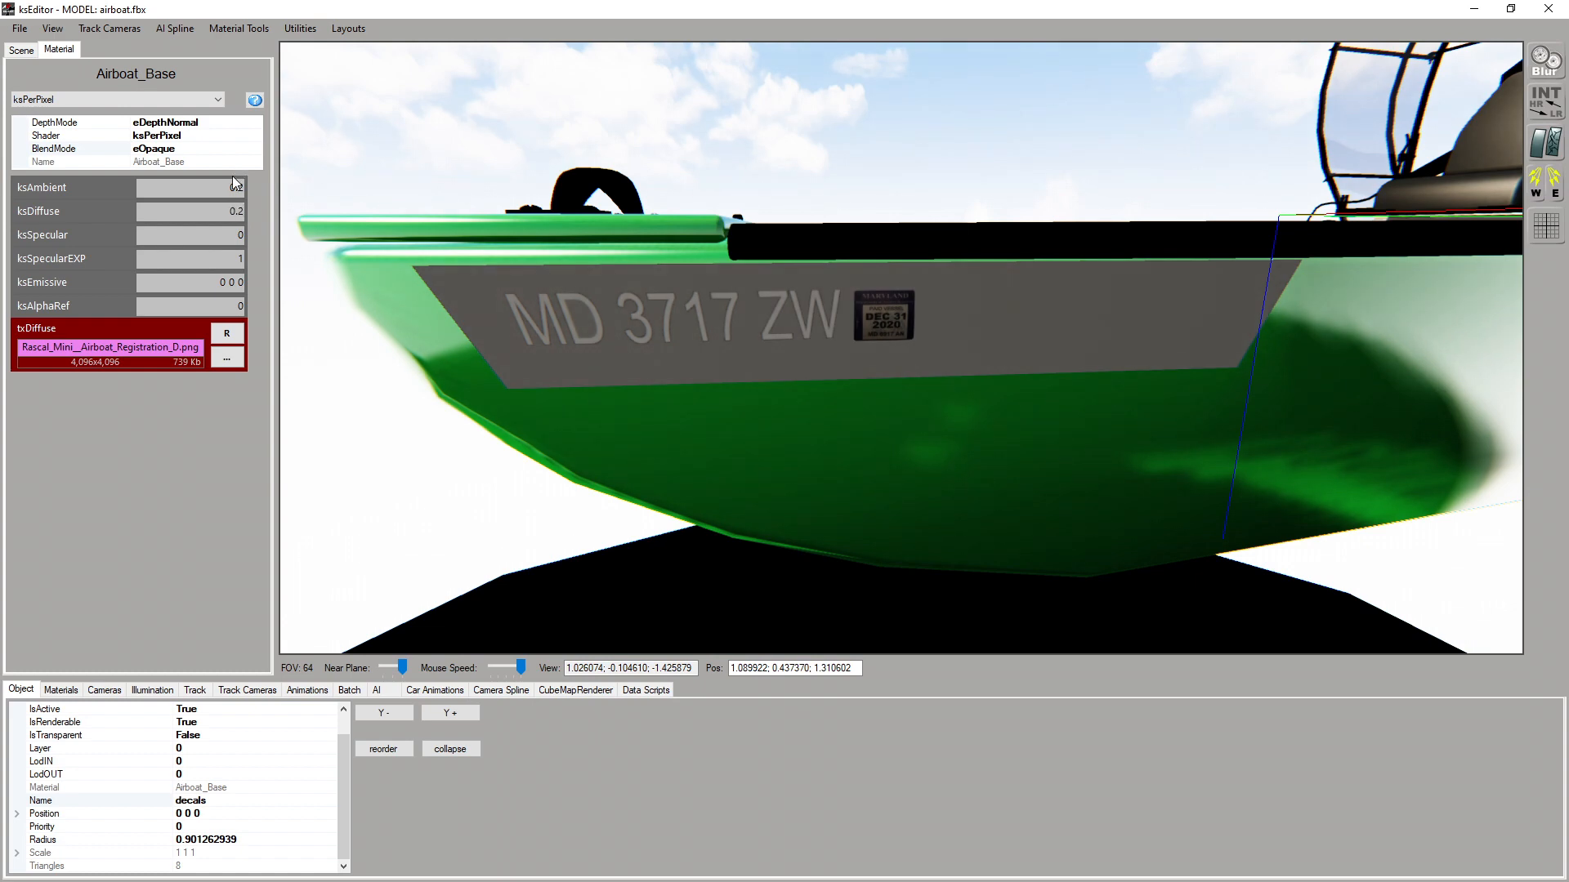
Set the decals material's BlendMode to eAlphaBlend and the decals mesh's IsTransparent property to True
{"action": "left_click", "coordinate": [255, 148]}
{"action": "left_click", "coordinate": [256, 149]}
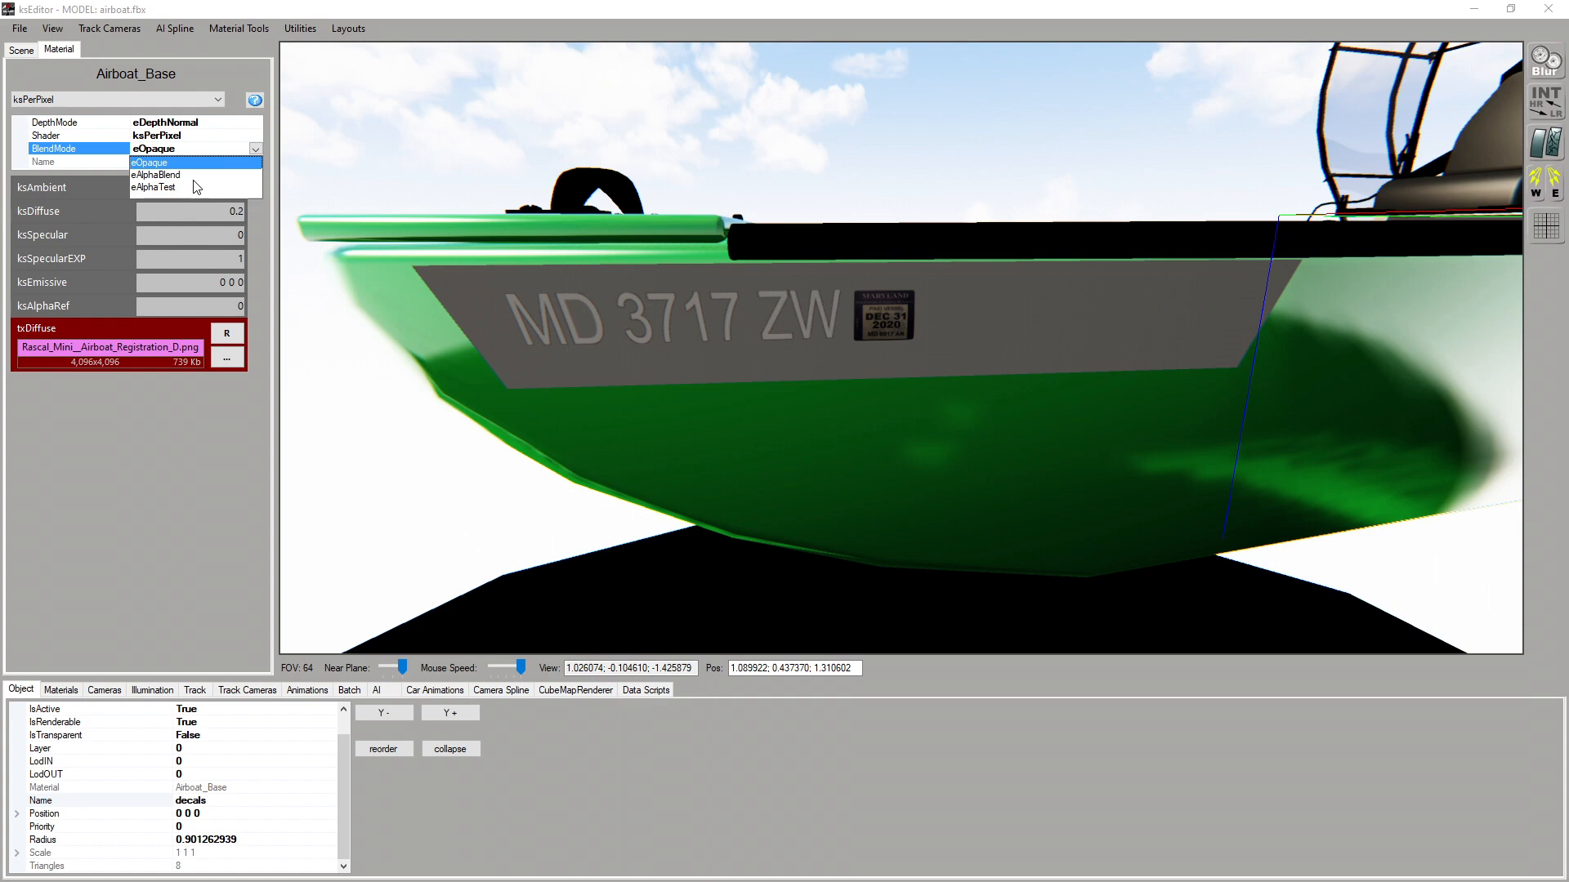
{"action": "left_click", "coordinate": [195, 176]}
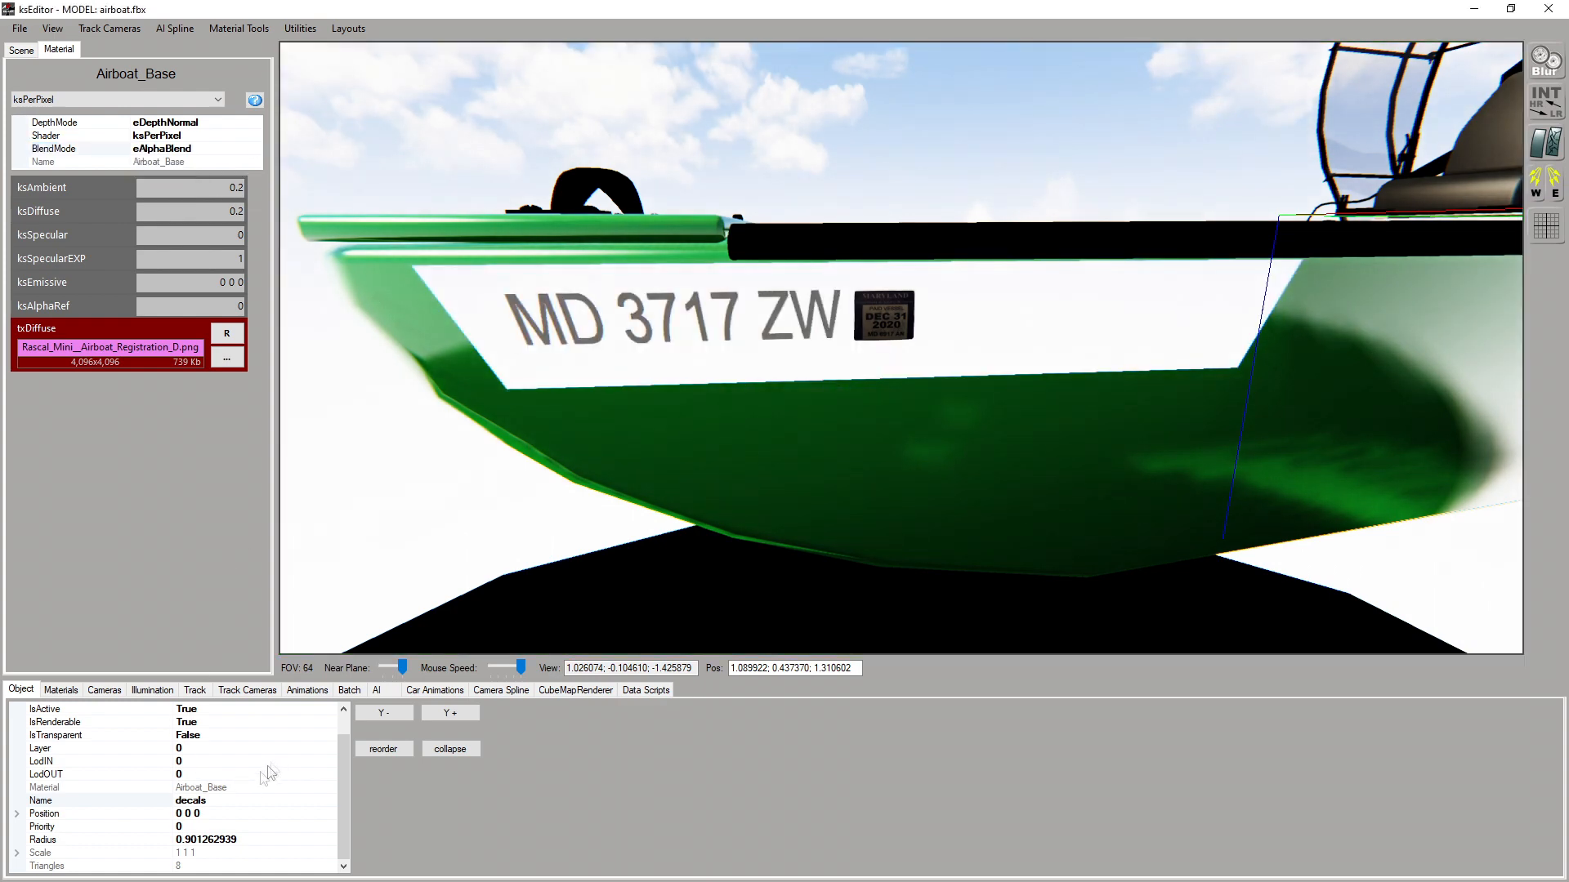
{"action": "left_click", "coordinate": [329, 735]}
{"action": "left_click", "coordinate": [328, 738]}
{"action": "left_click", "coordinate": [218, 746]}
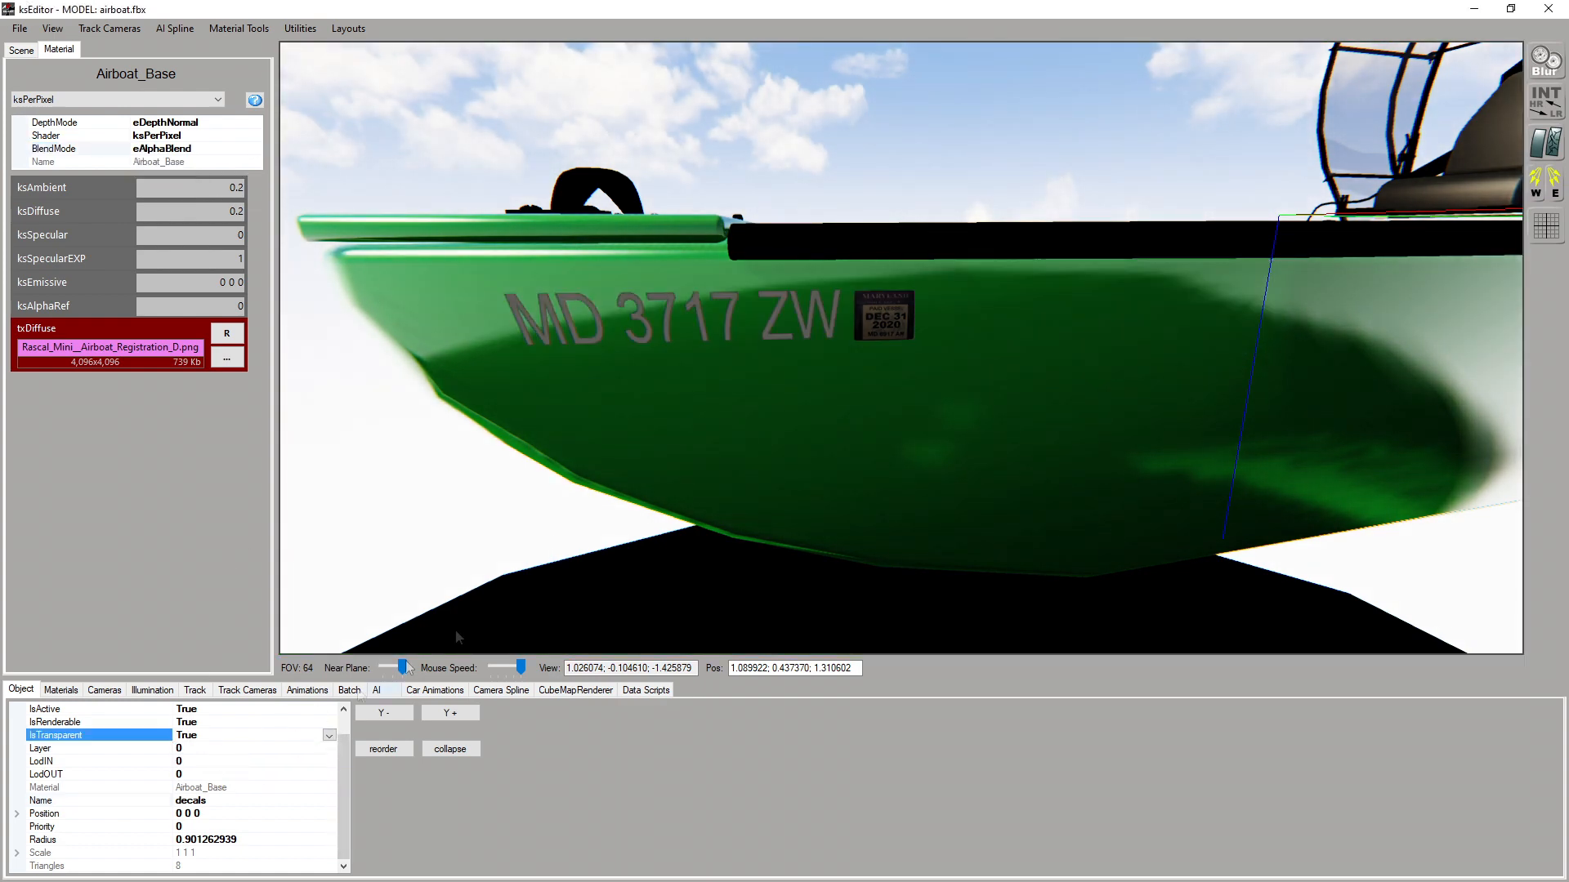
Shift the scene's light direction to illuminate the hull side, and examine the registration decals
{"action": "left_click", "coordinate": [1536, 186]}
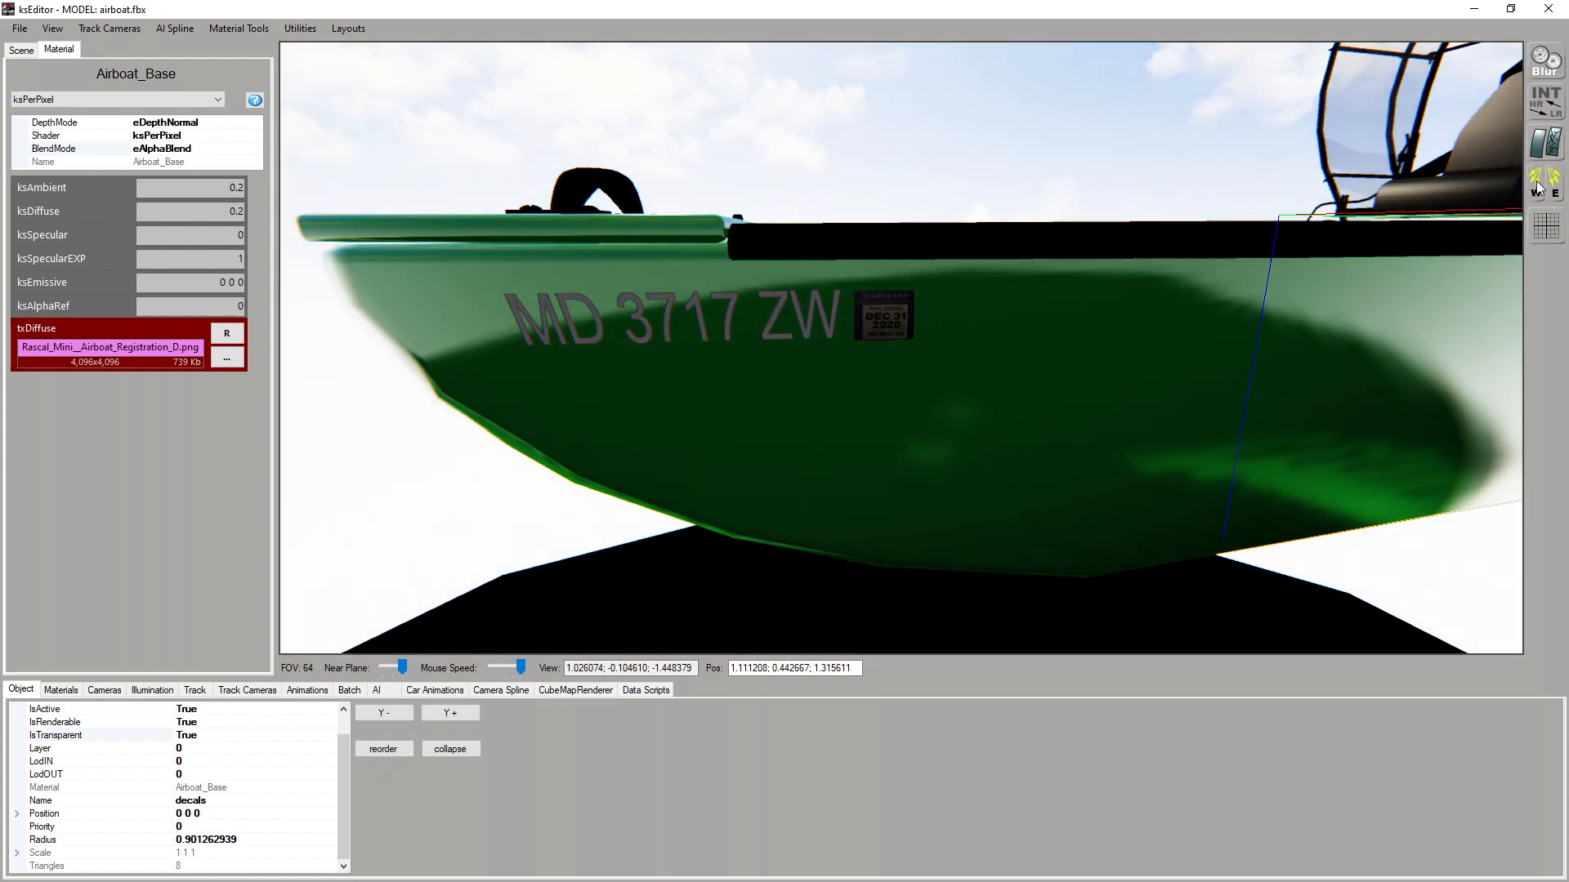
{"action": "left_click_drag", "start_coordinate": [964, 363], "coordinate": [1012, 368]}
{"action": "middle_click_drag", "start_coordinate": [996, 372], "coordinate": [979, 330]}
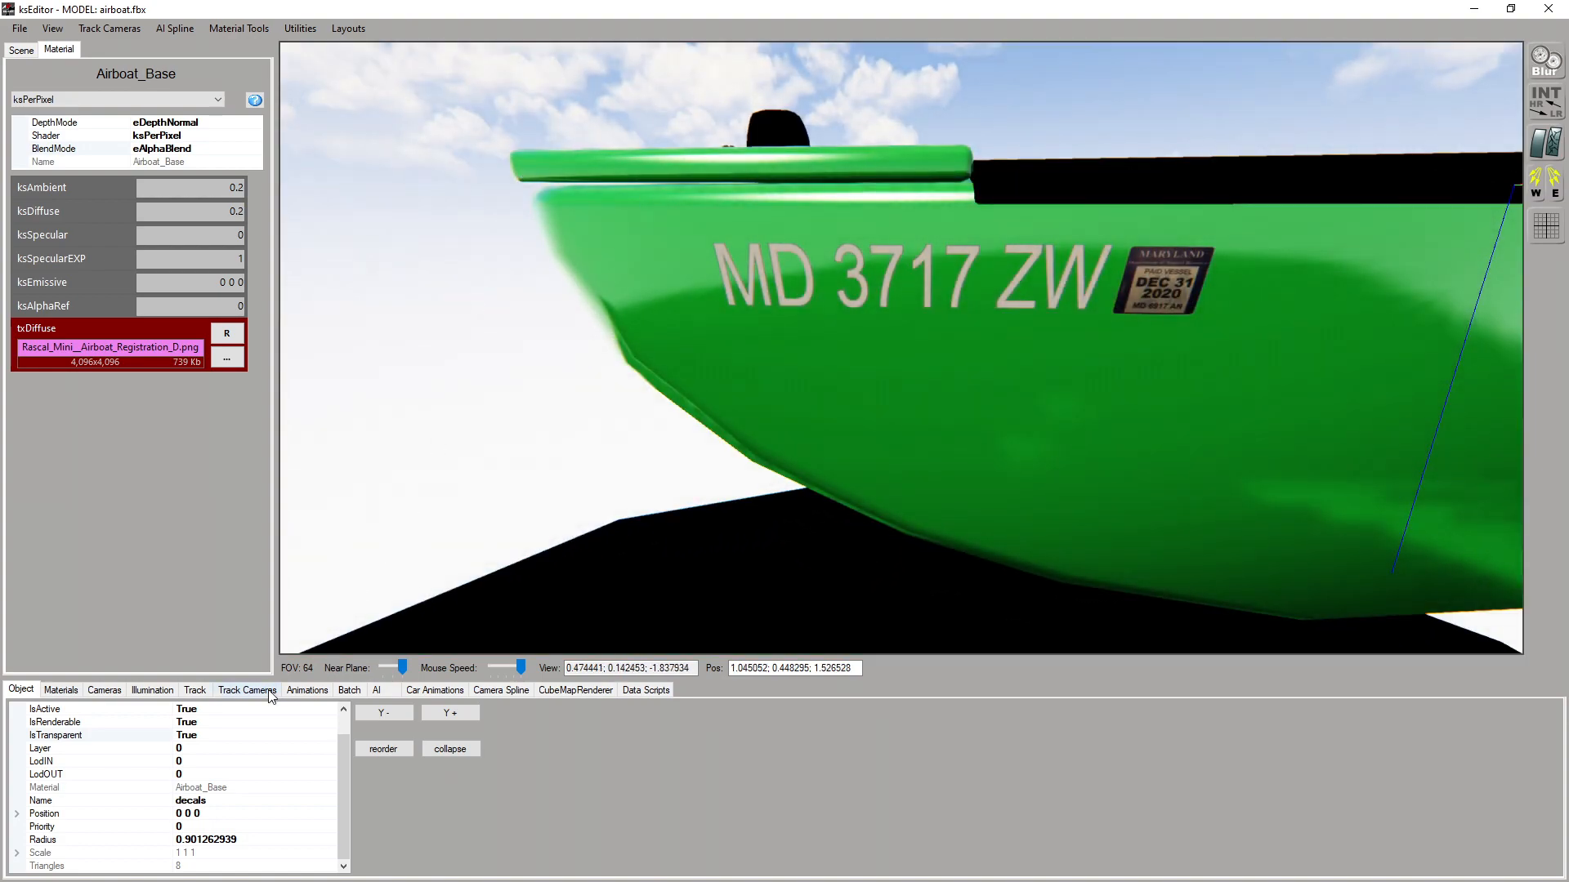
Switch the decals material's BlendMode to eAlphaTest and inspect the edges of the registration lettering up close
{"action": "left_click", "coordinate": [256, 153]}
{"action": "left_click", "coordinate": [256, 150]}
{"action": "left_click", "coordinate": [159, 184]}
{"action": "scroll", "coordinate": [718, 268], "scroll_direction": "up", "scroll_amount": 3}
{"action": "scroll", "coordinate": [720, 268], "scroll_direction": "up", "scroll_amount": 3}
{"action": "mouse_move", "coordinate": [720, 268]}
{"action": "middle_mouse_down"}
{"action": "mouse_move", "coordinate": [748, 304]}
{"action": "mouse_move", "coordinate": [734, 266]}
{"action": "middle_mouse_up"}
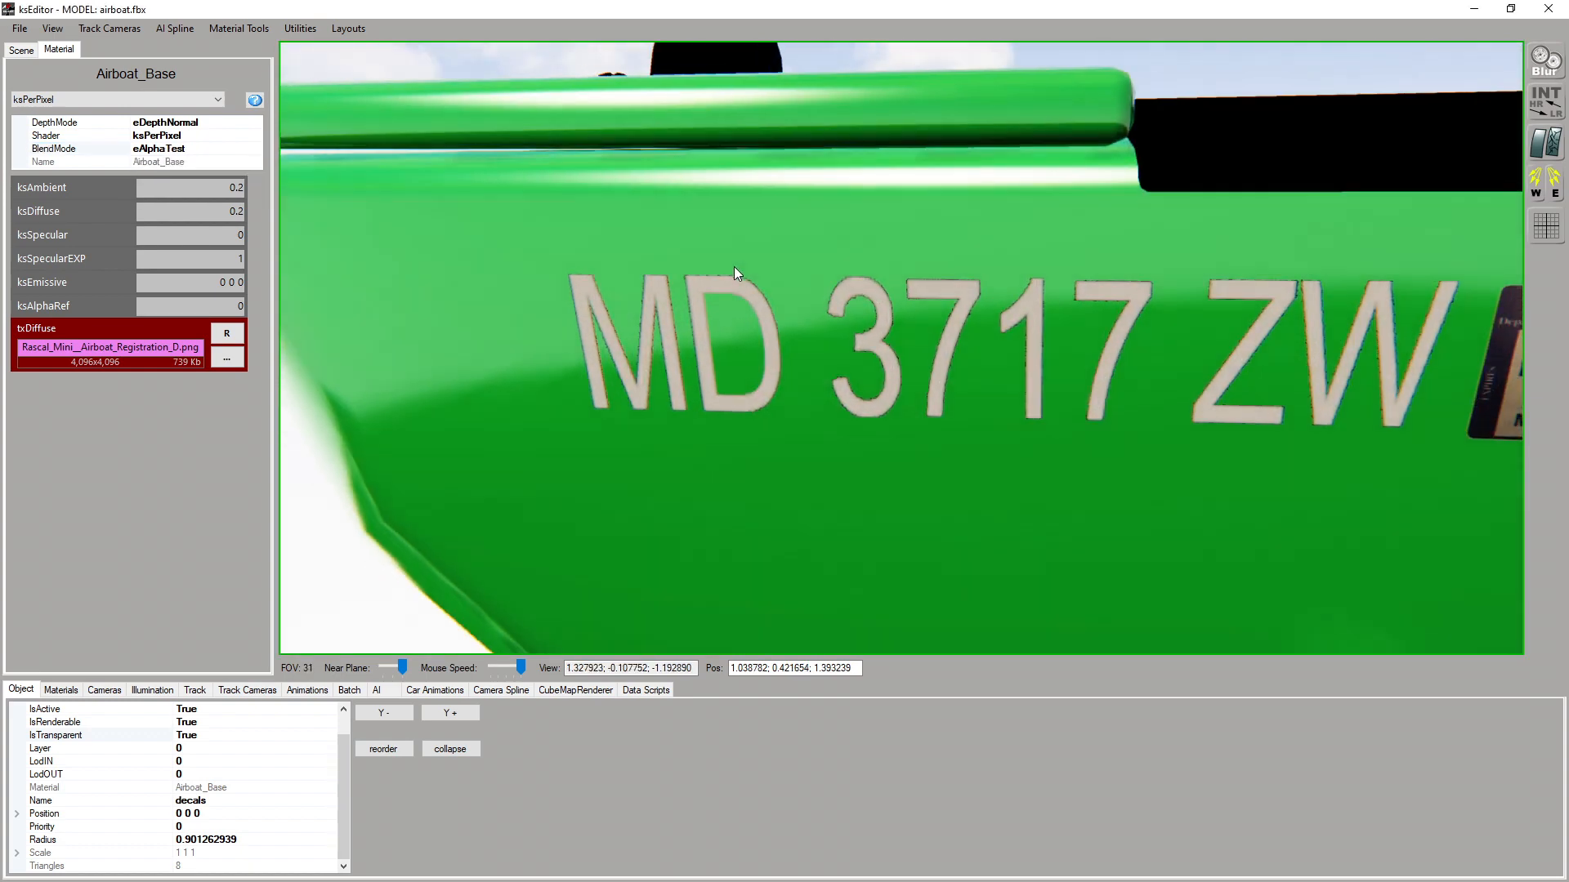
Examine the alpha-tested registration lettering and sticker on the hull up close, along with the fan cage and seat area
{"action": "scroll", "coordinate": [734, 266], "scroll_direction": "up", "scroll_amount": 4}
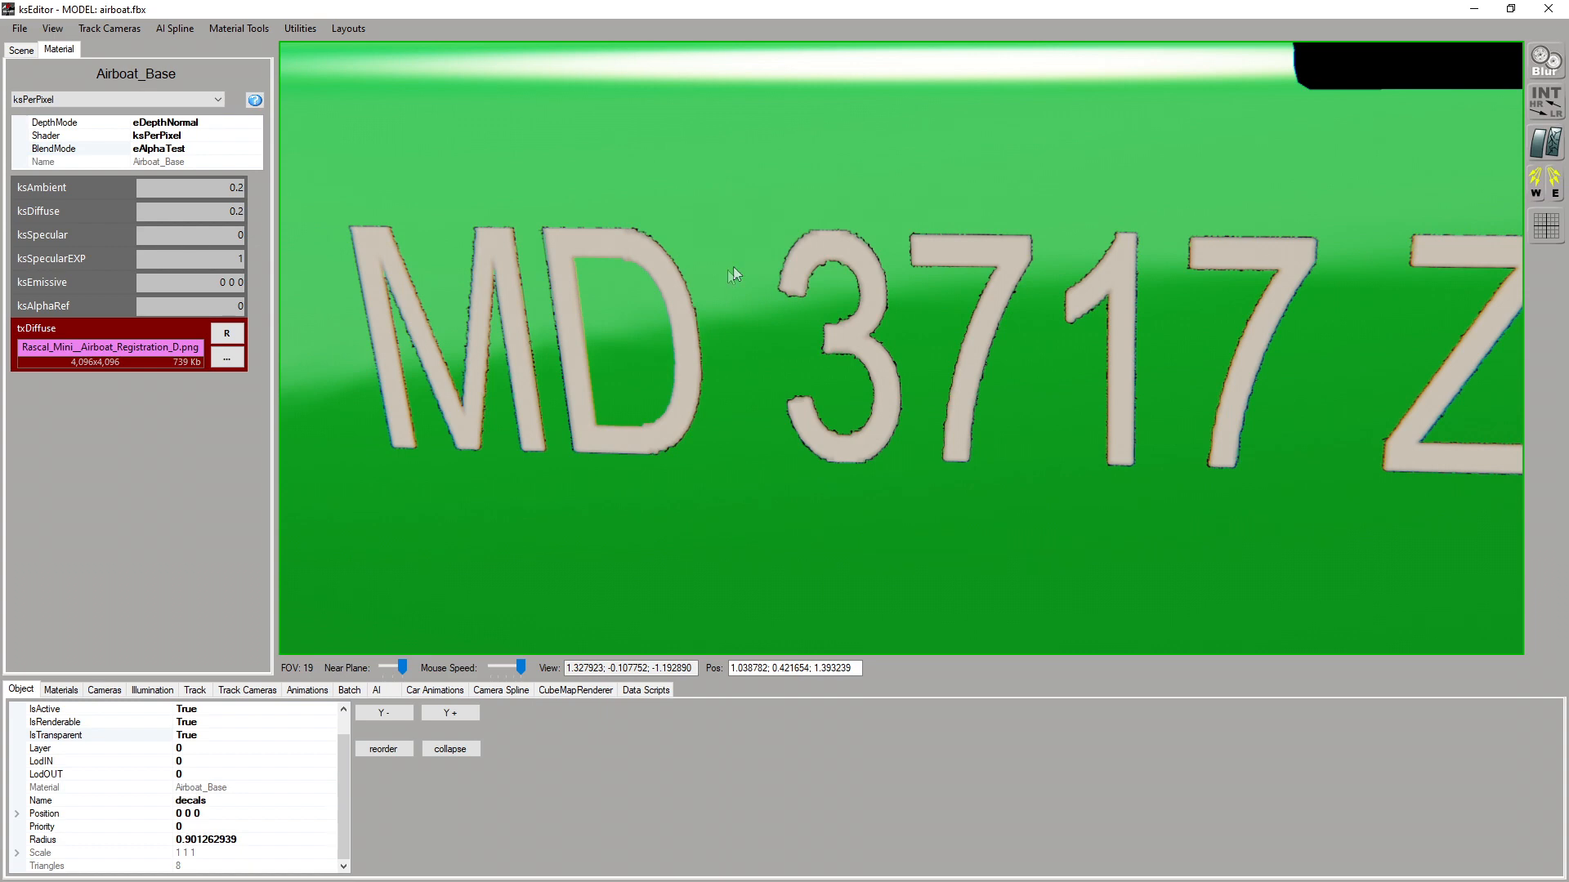
{"action": "scroll", "coordinate": [733, 266], "scroll_direction": "down", "scroll_amount": 4}
{"action": "middle_click_drag", "start_coordinate": [672, 267], "coordinate": [728, 263]}
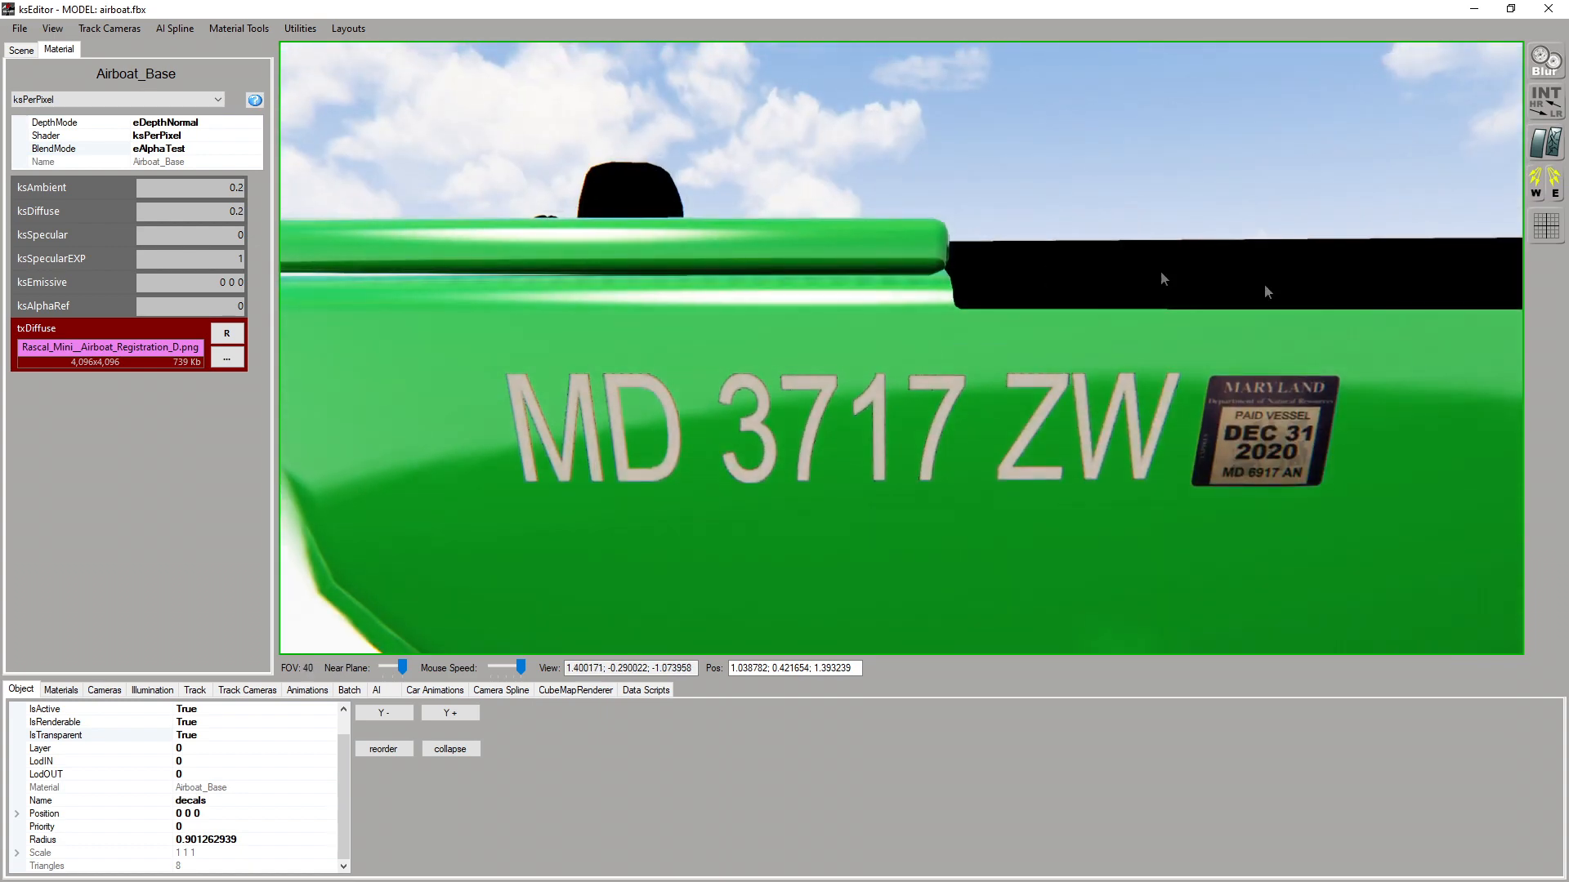
{"action": "middle_click_drag", "start_coordinate": [752, 515], "coordinate": [940, 351]}
{"action": "scroll", "coordinate": [880, 484], "scroll_direction": "up", "scroll_amount": 3}
{"action": "scroll", "coordinate": [943, 350], "scroll_direction": "up", "scroll_amount": 6}
{"action": "scroll", "coordinate": [958, 345], "scroll_direction": "down", "scroll_amount": 1}
{"action": "scroll", "coordinate": [958, 349], "scroll_direction": "down", "scroll_amount": 1}
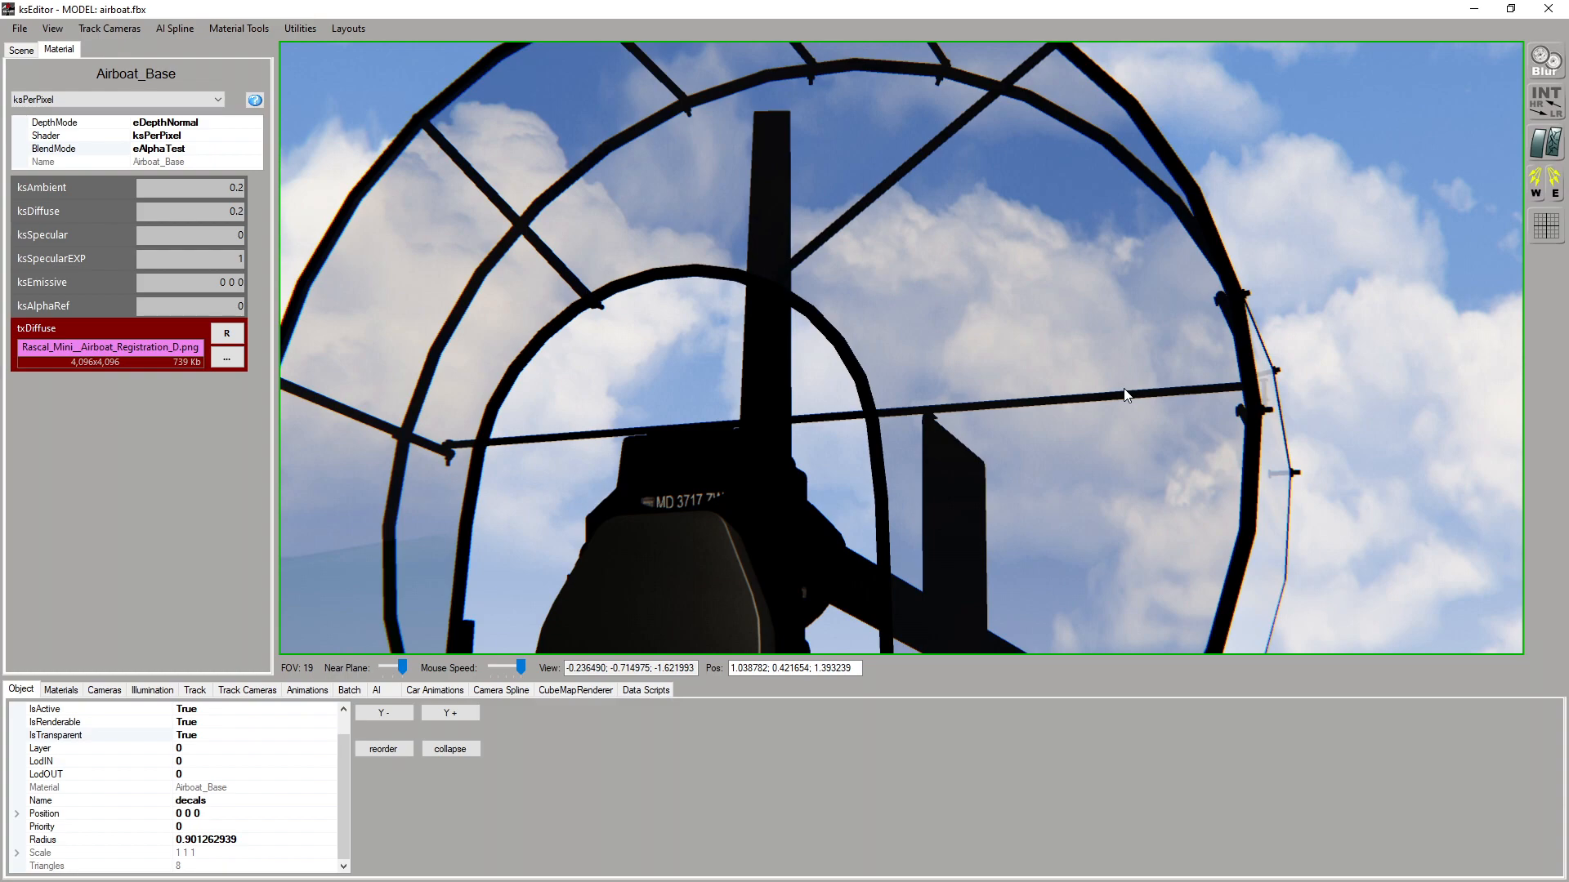
{"action": "middle_click_drag", "start_coordinate": [1124, 389], "coordinate": [982, 482]}
{"action": "scroll", "coordinate": [1033, 474], "scroll_direction": "down", "scroll_amount": 6}
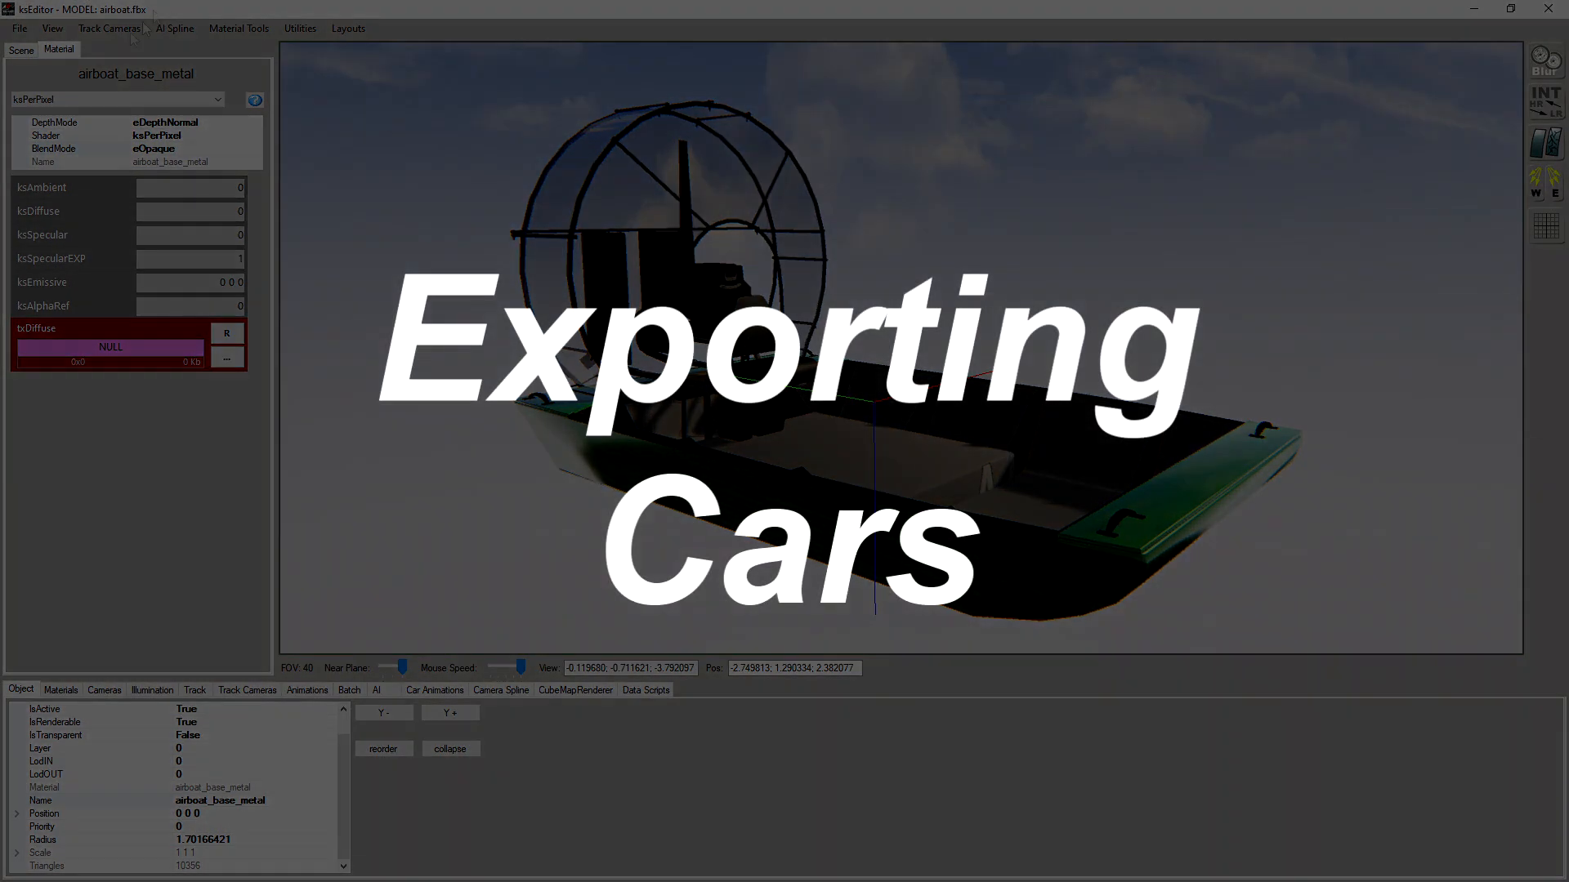
Save the airboat model's material settings as persistence
{"action": "left_click", "coordinate": [17, 29]}
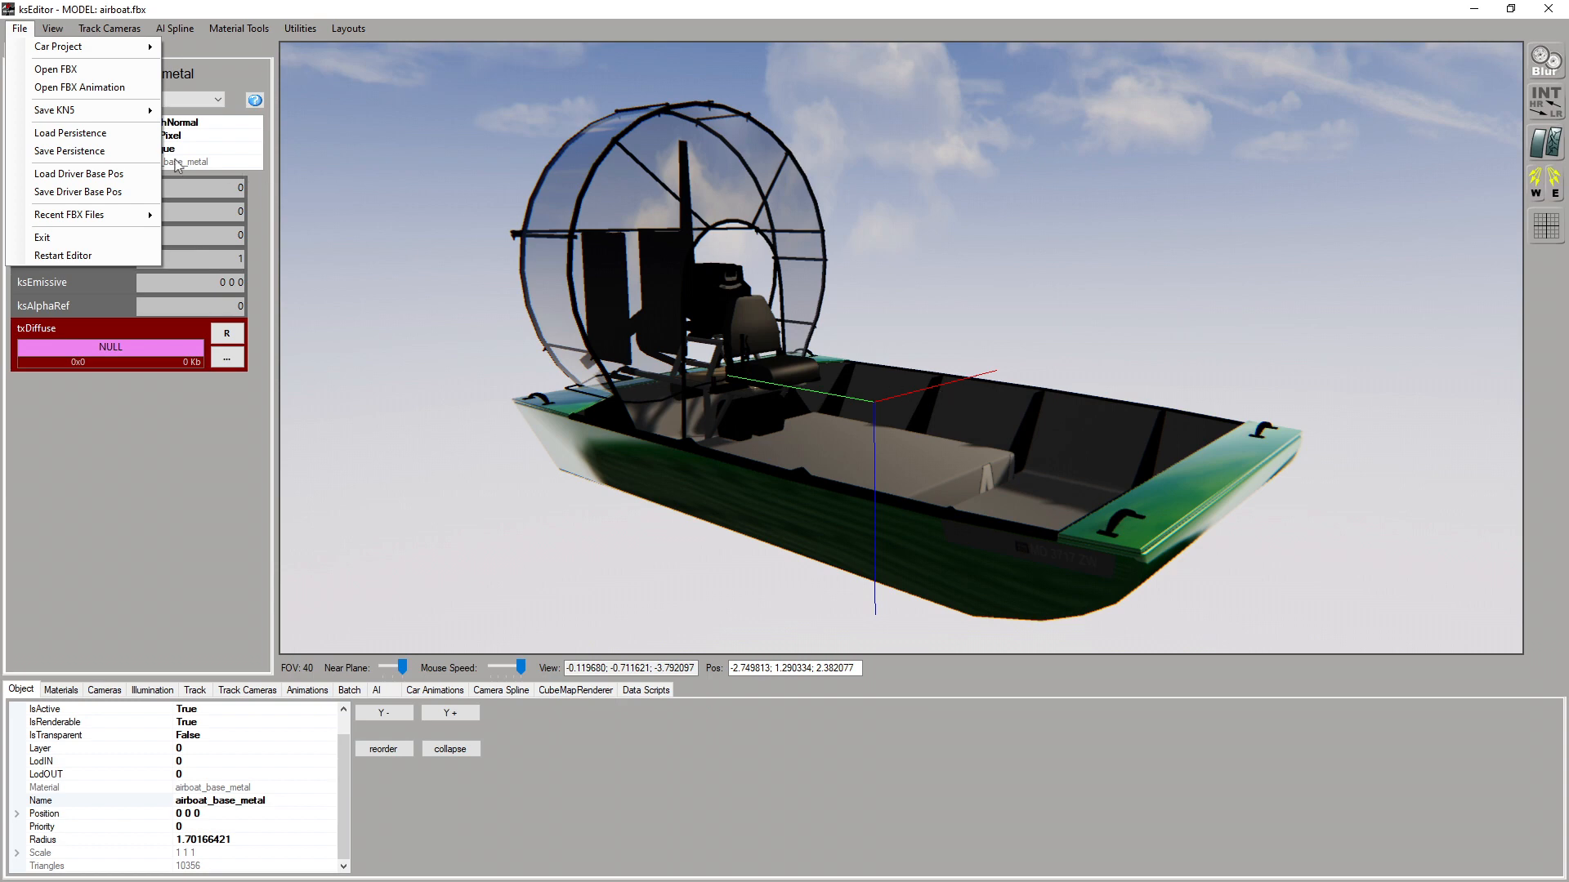
{"action": "left_click", "coordinate": [122, 151]}
{"action": "left_click", "coordinate": [791, 503]}
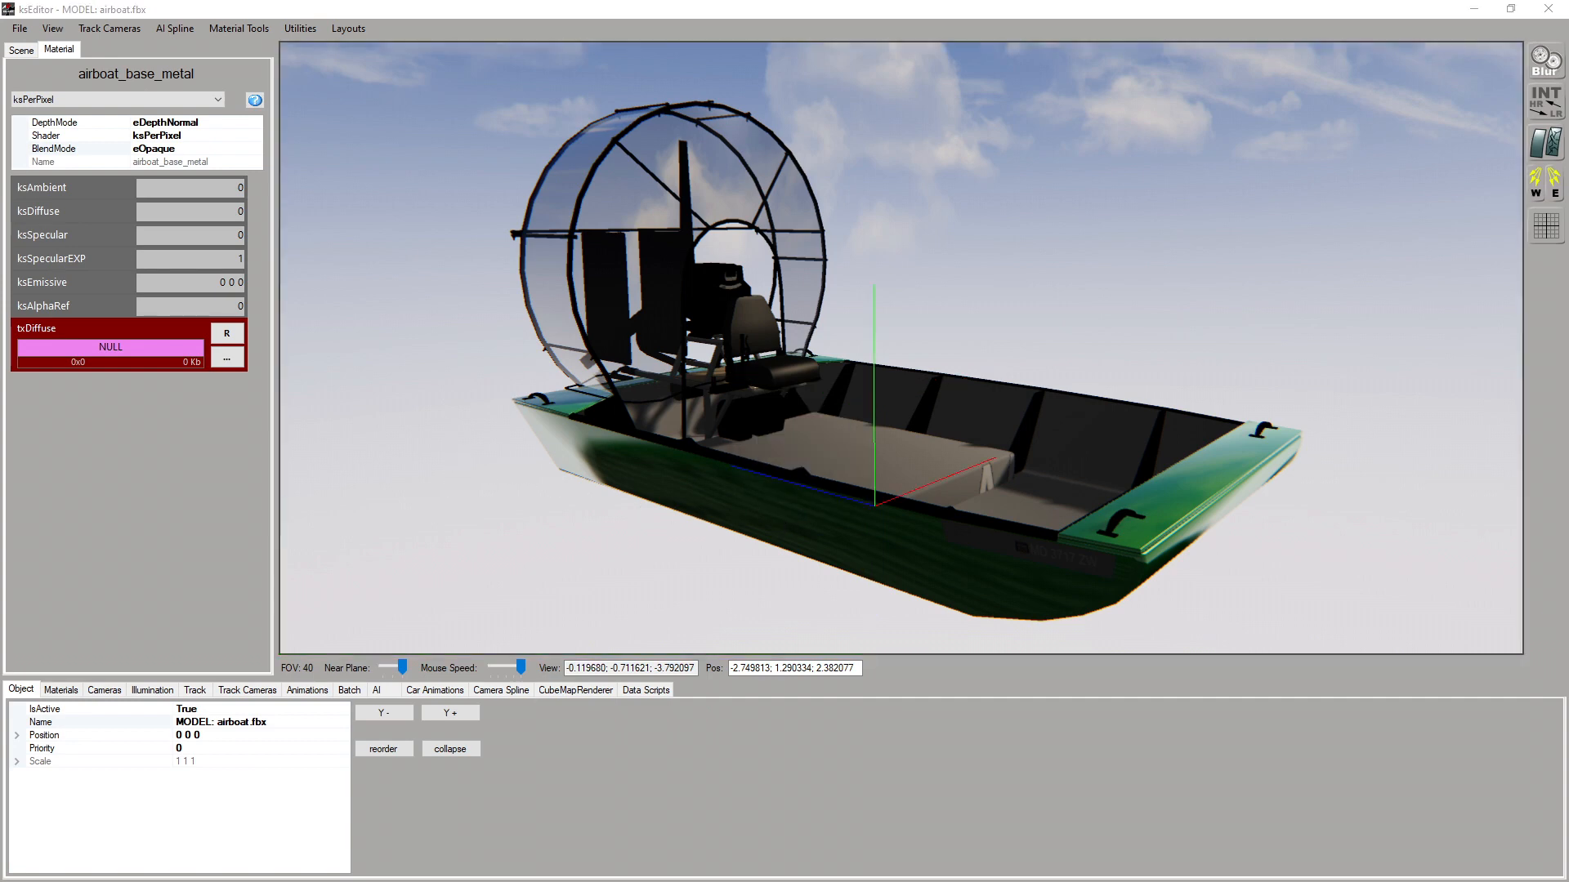
Look through the saved airboat.fbx.ini persistence file in the unpacked folder
{"action": "left_click_drag", "start_coordinate": [0, 147], "coordinate": [493, 107]}
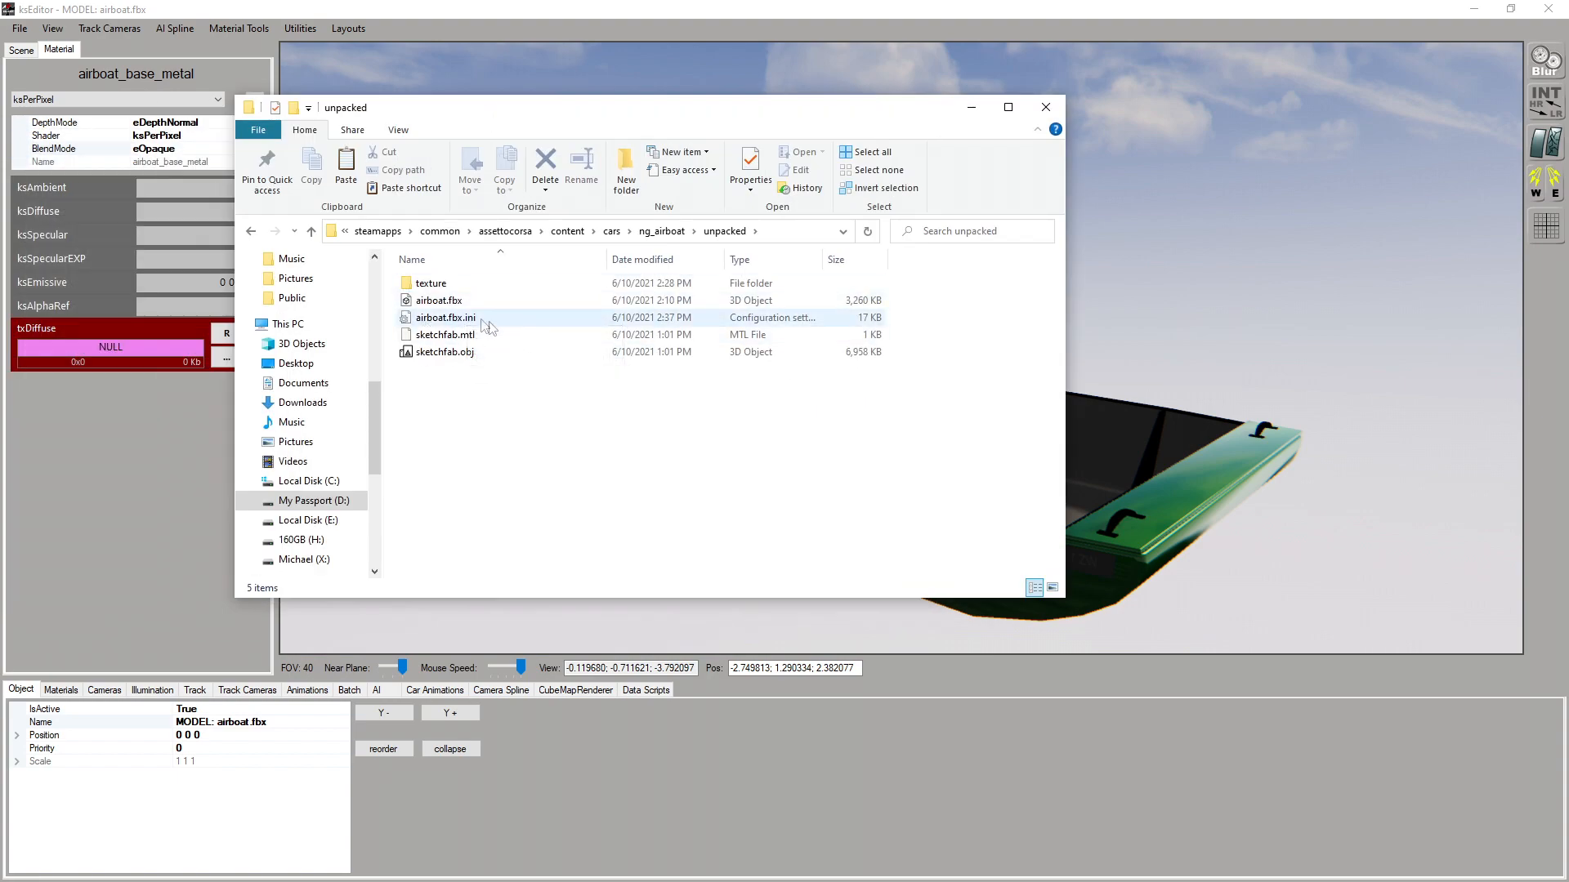
{"action": "double_click", "coordinate": [417, 319]}
{"action": "scroll", "coordinate": [749, 396], "scroll_direction": "down", "scroll_amount": 15}
{"action": "left_click_drag", "start_coordinate": [923, 292], "coordinate": [924, 393]}
{"action": "left_click", "coordinate": [911, 208]}
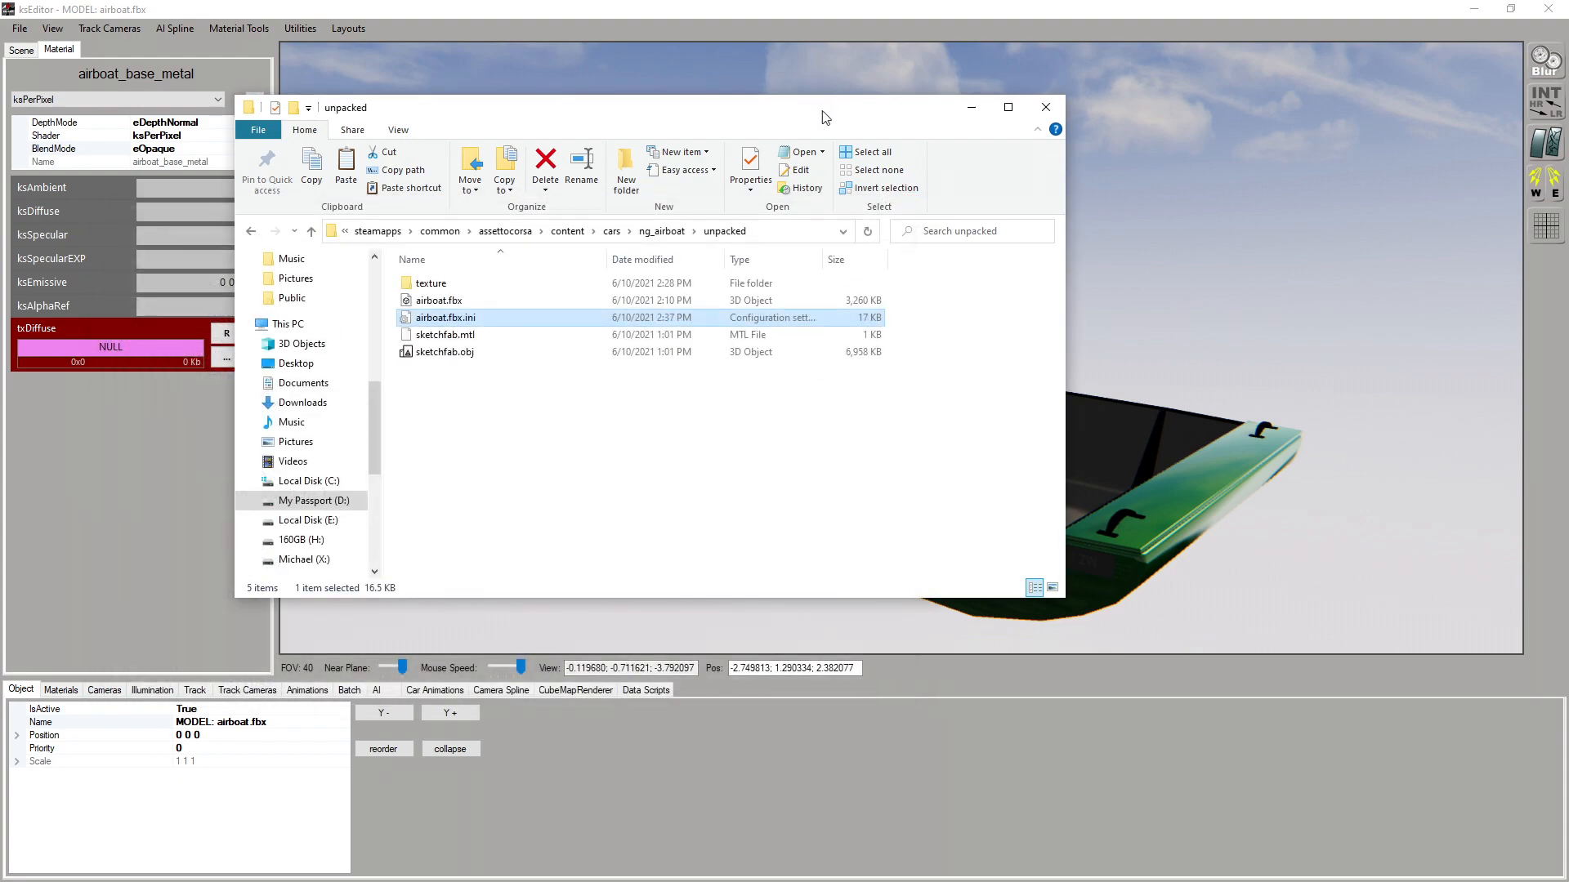
{"action": "left_click", "coordinate": [971, 107]}
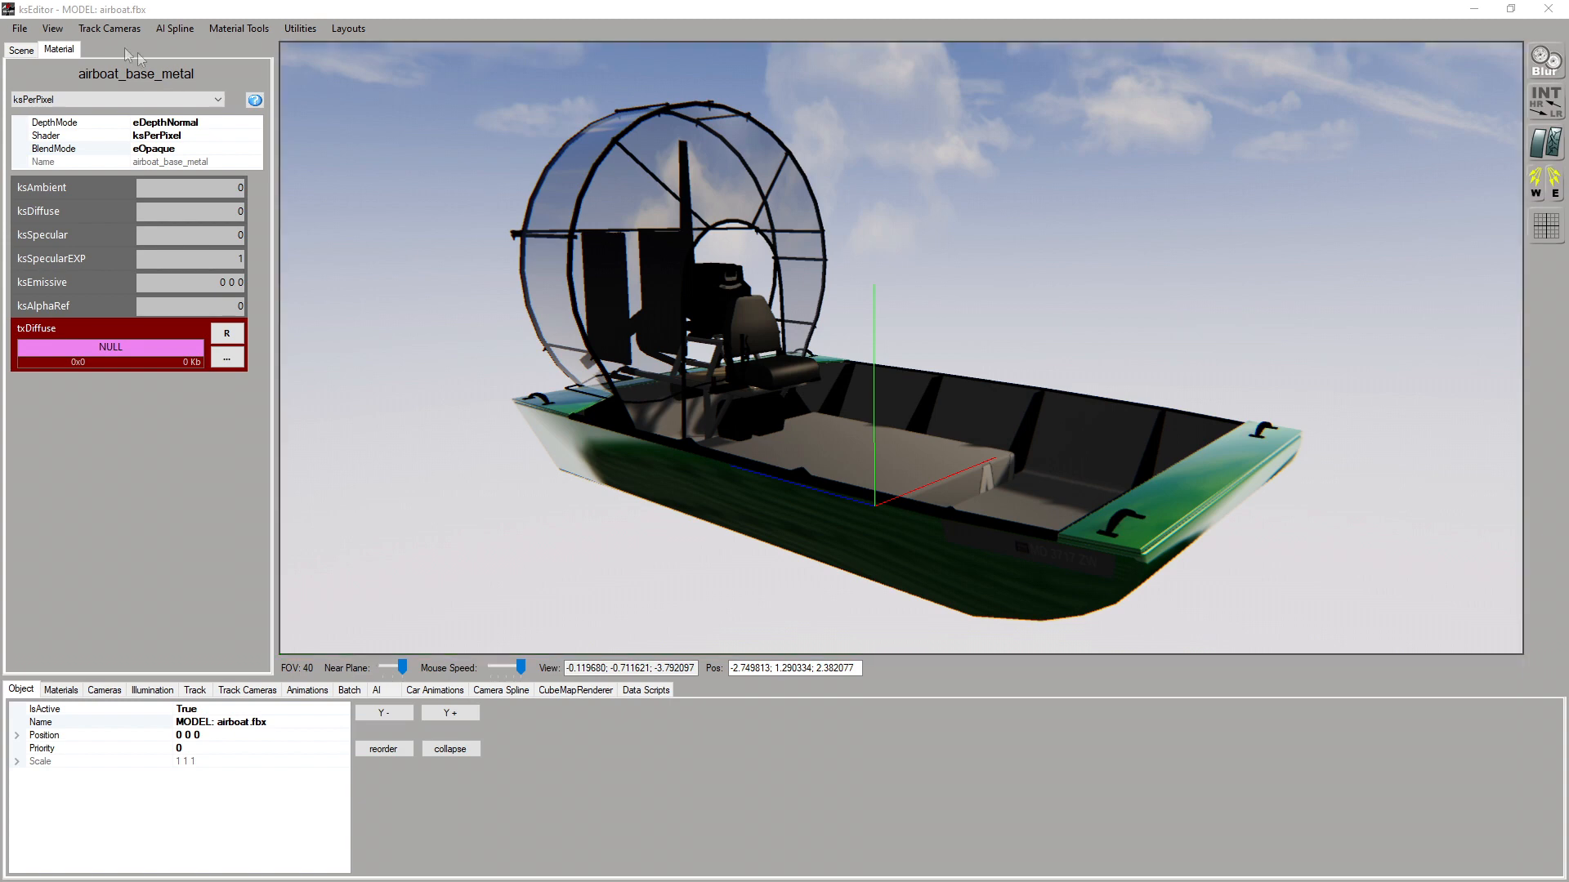
Try to export the model as a car KN5 named airboat.kn5 in the ng_airboat folder
{"action": "left_click", "coordinate": [26, 30]}
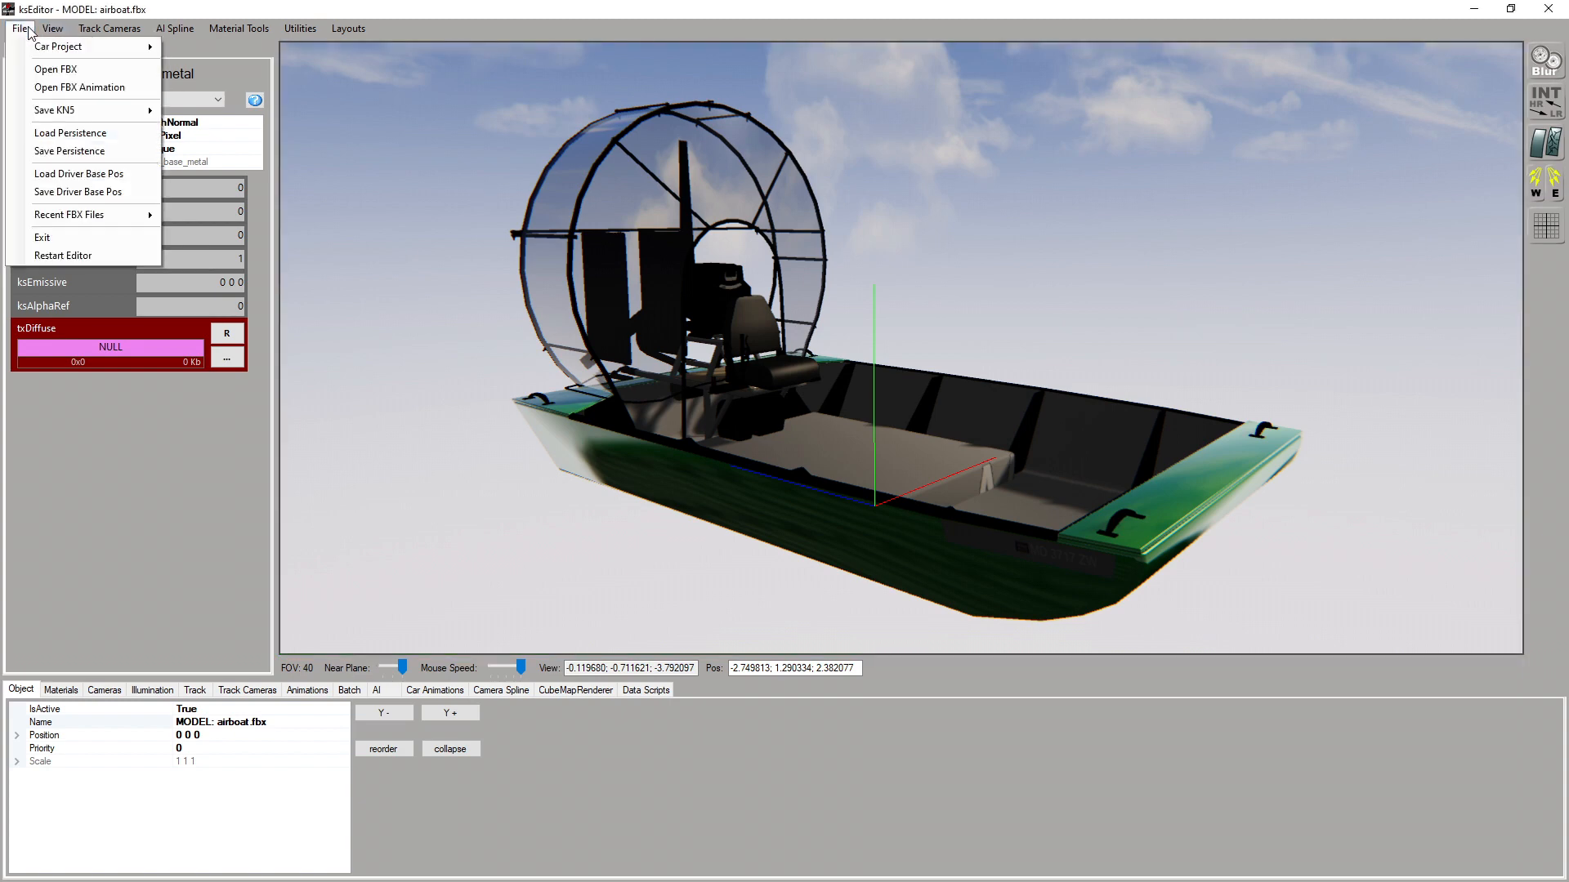
{"action": "mouse_move", "coordinate": [61, 118]}
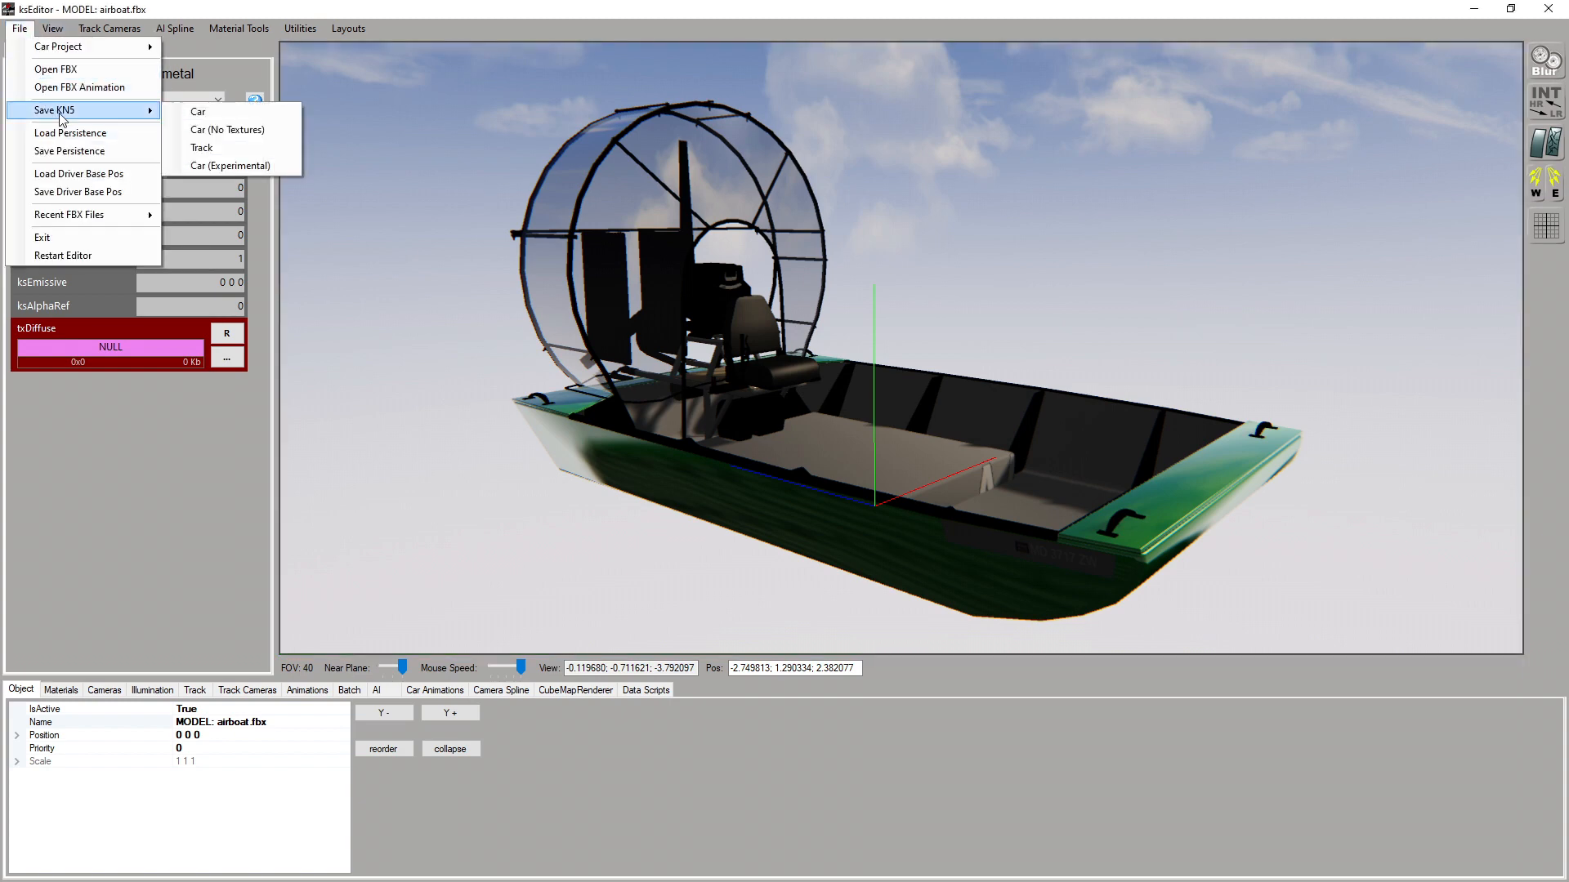
{"action": "left_click", "coordinate": [226, 116]}
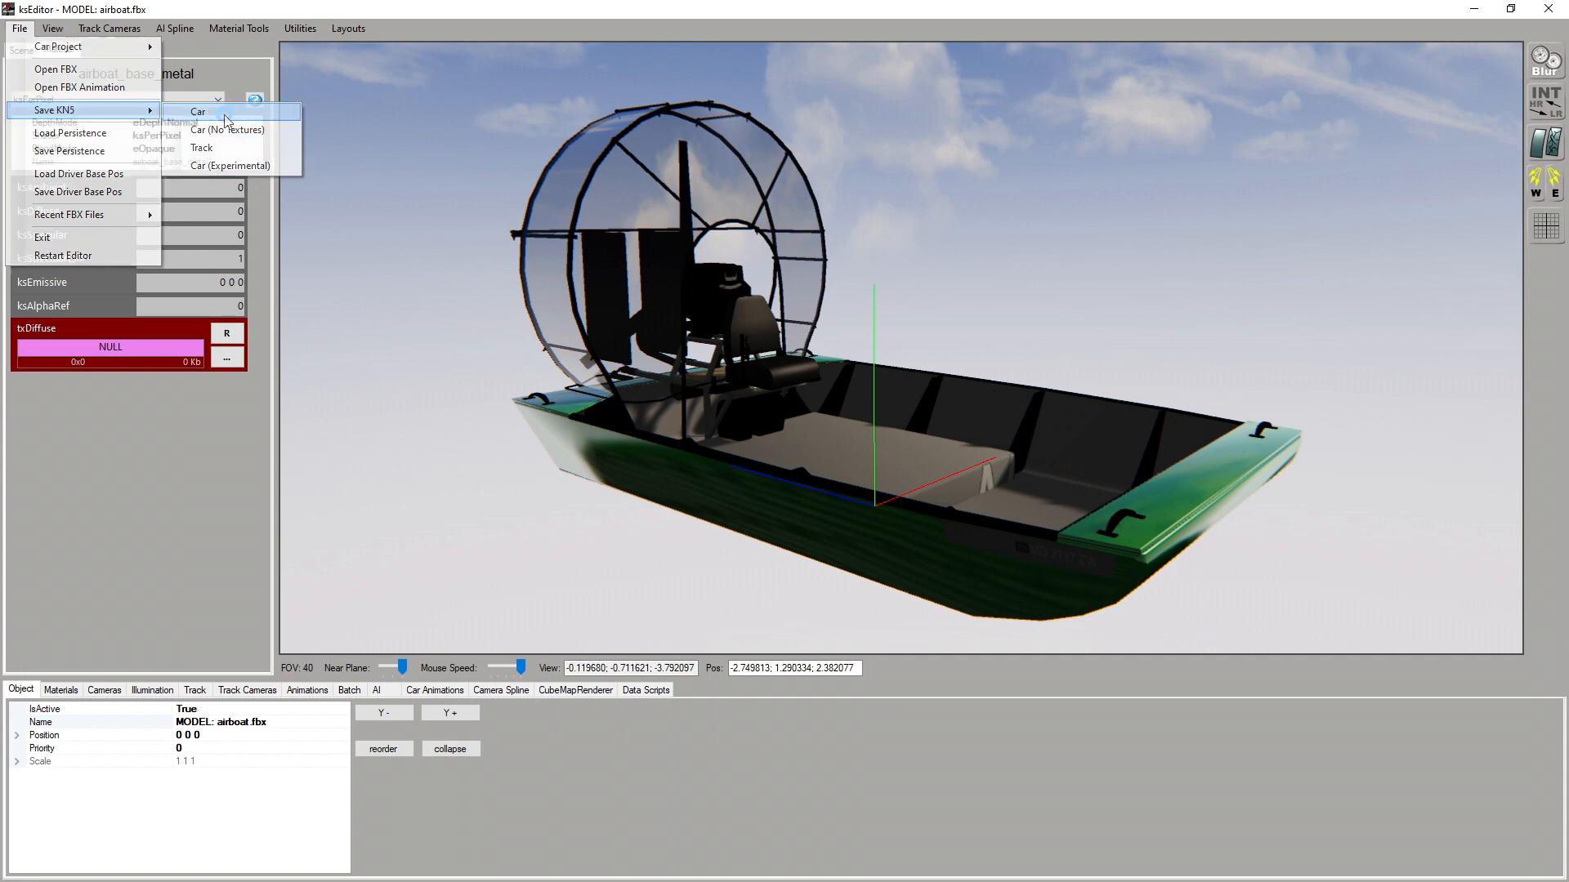
{"action": "type", "text": "a"}
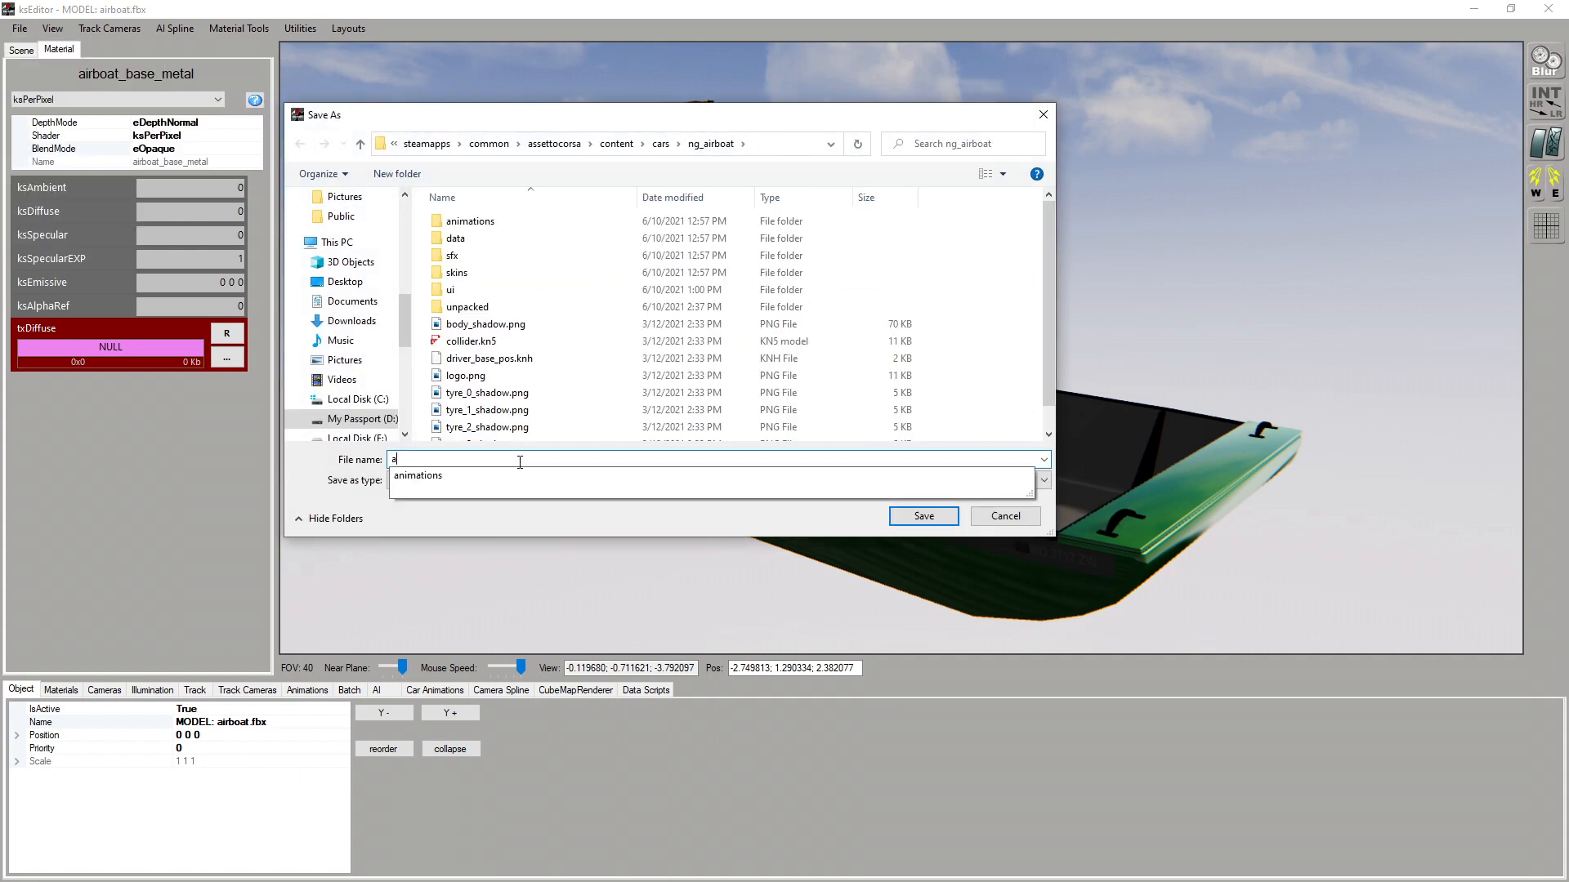
{"action": "type", "text": "irboat.kn5"}
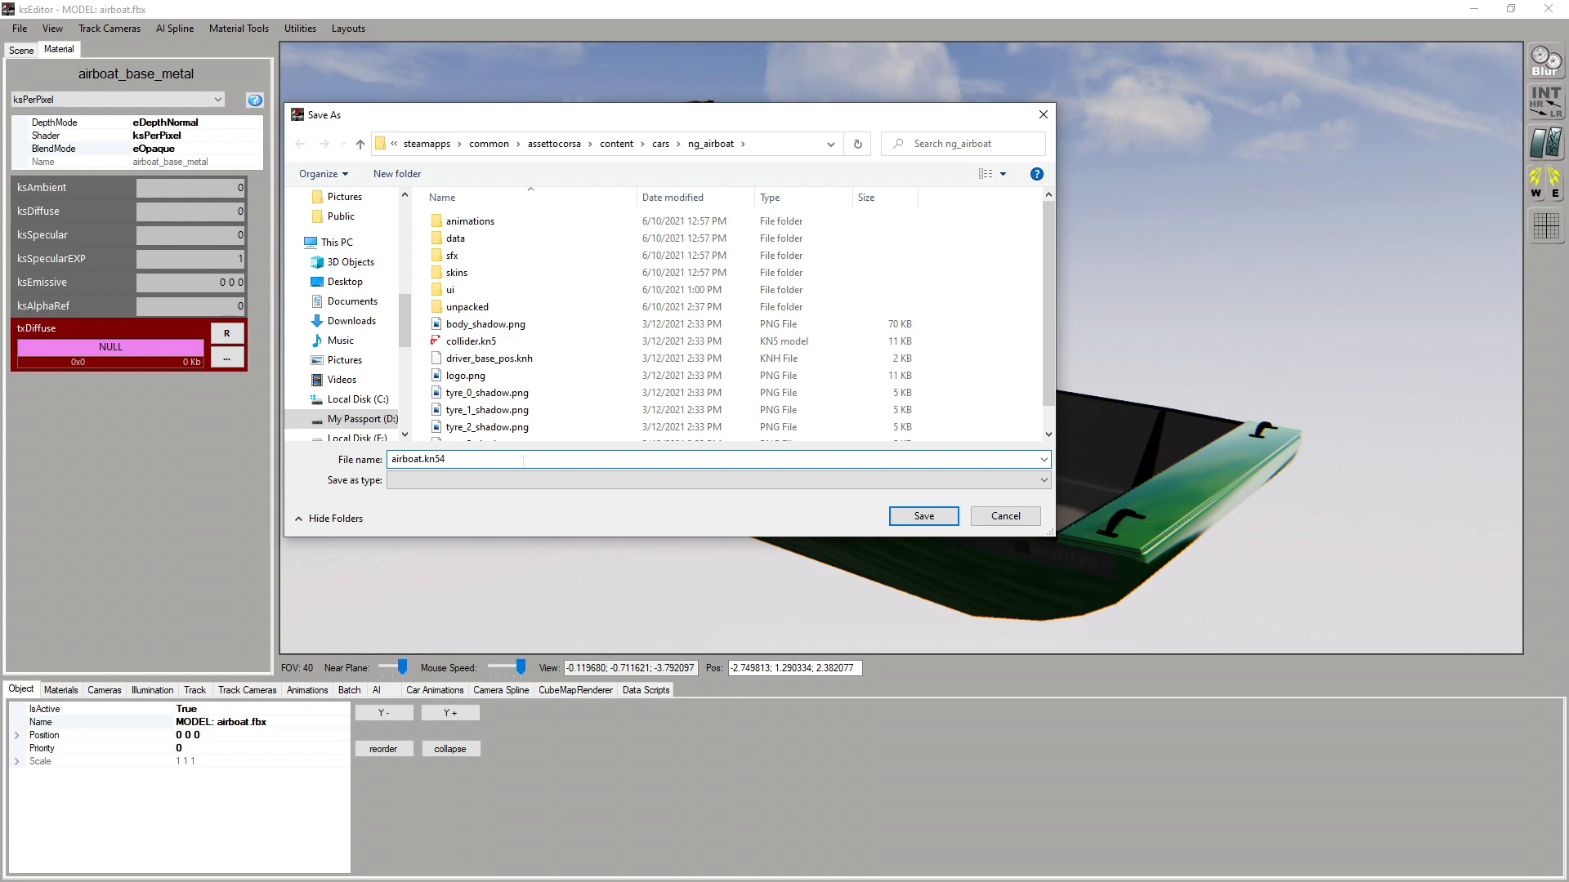
{"action": "left_click", "coordinate": [940, 517]}
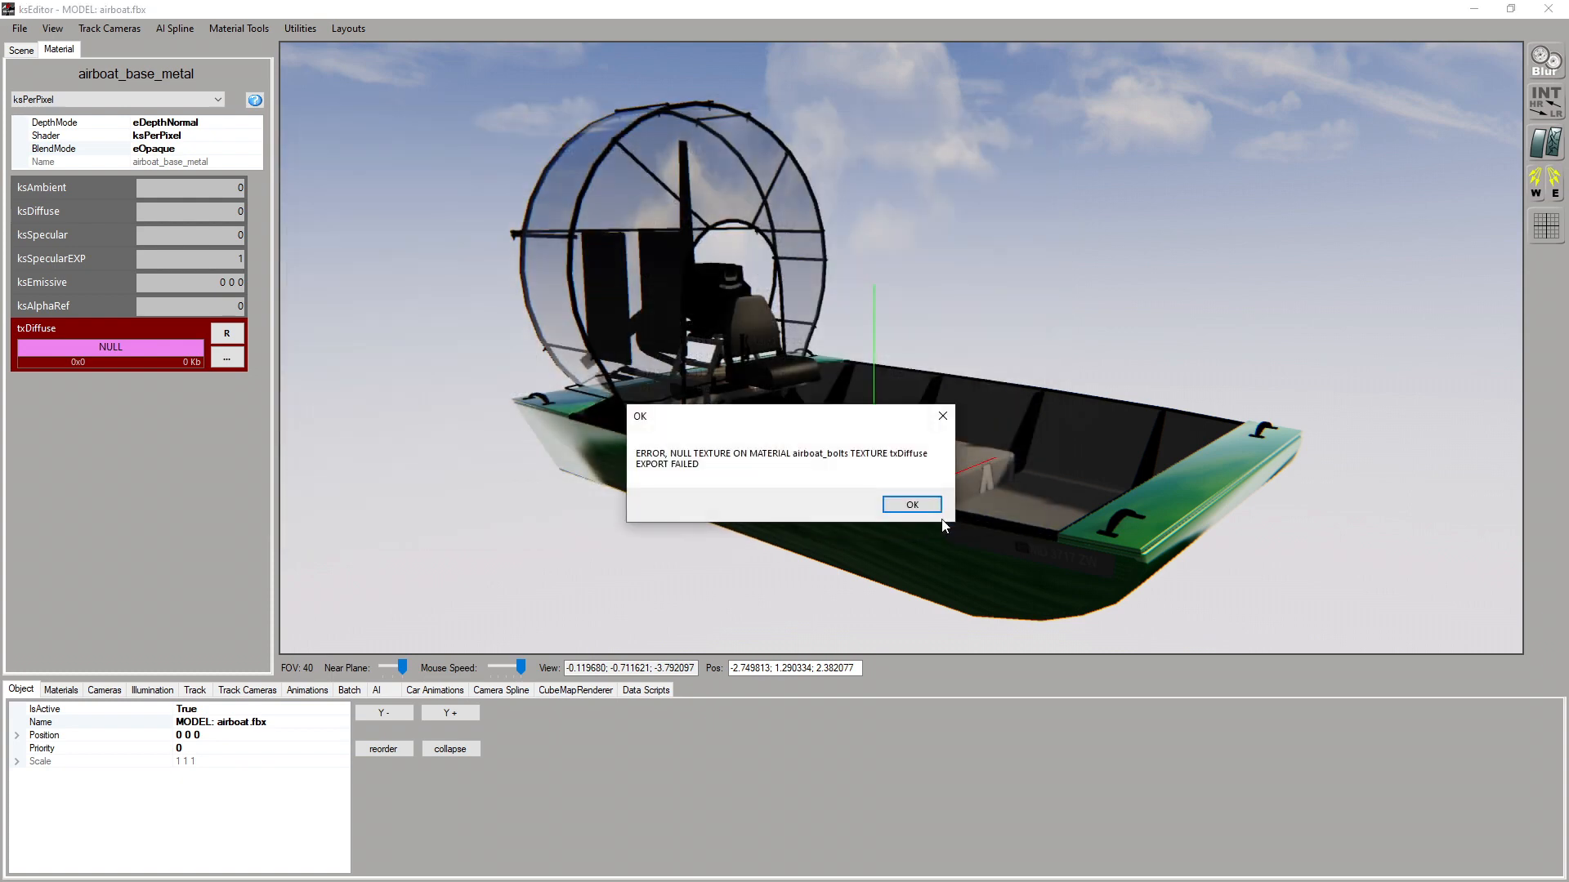
{"action": "left_click_drag", "start_coordinate": [779, 424], "coordinate": [791, 364]}
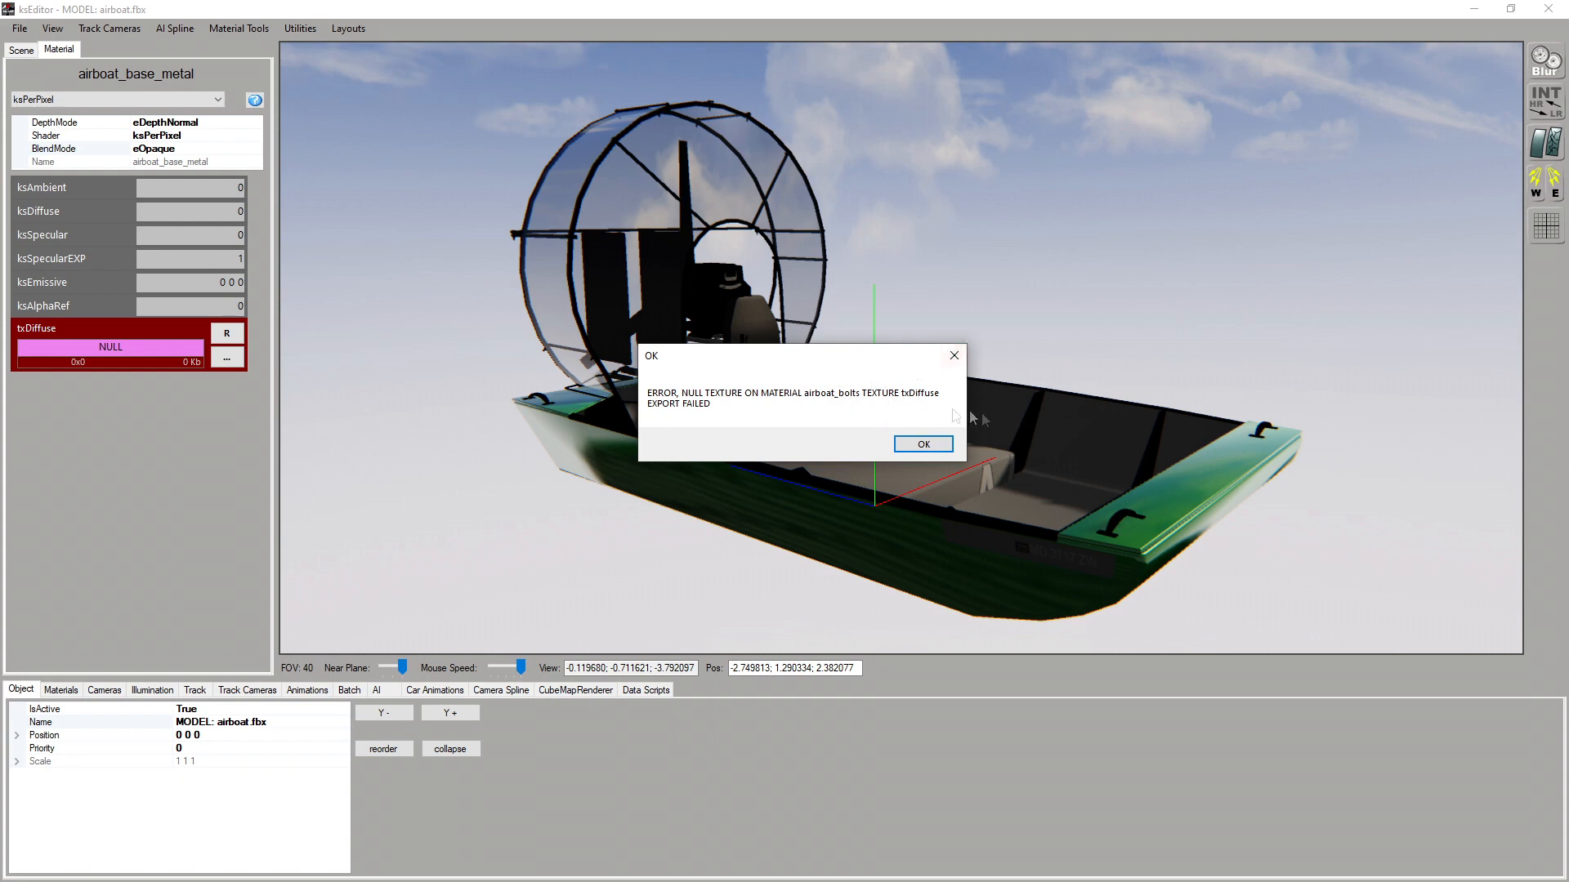
{"action": "left_click", "coordinate": [923, 444]}
{"action": "left_click", "coordinate": [910, 508]}
{"action": "left_click", "coordinate": [910, 508]}
{"action": "left_click", "coordinate": [911, 508]}
{"action": "left_click", "coordinate": [910, 508]}
{"action": "left_click", "coordinate": [917, 505]}
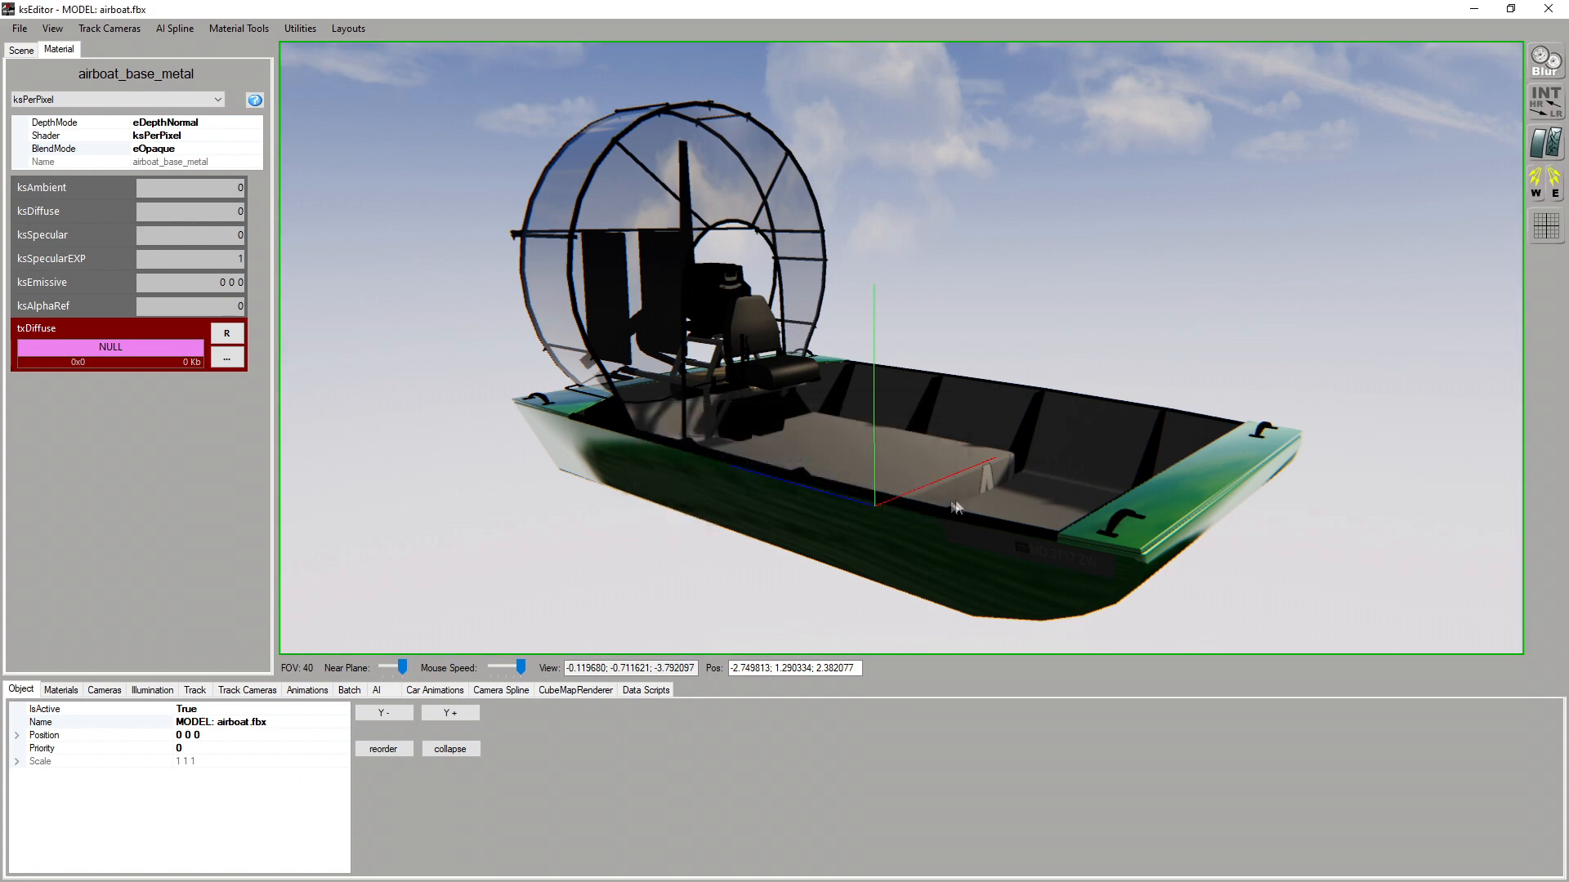
Examine the materials list to find every material whose texture is missing
{"action": "left_click", "coordinate": [60, 691]}
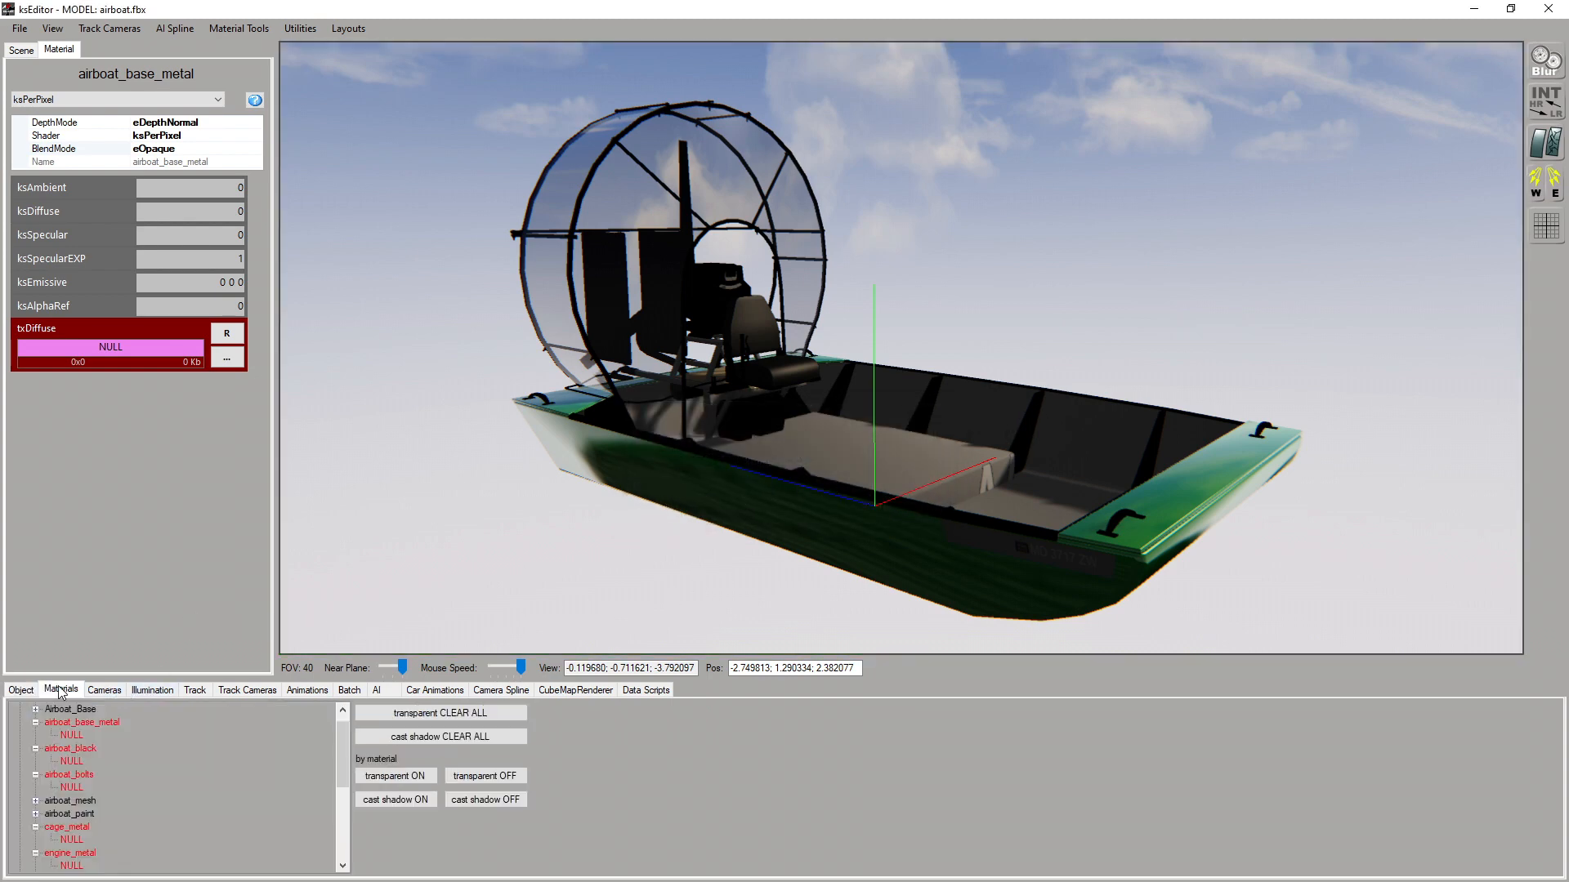
{"action": "left_click", "coordinate": [23, 690]}
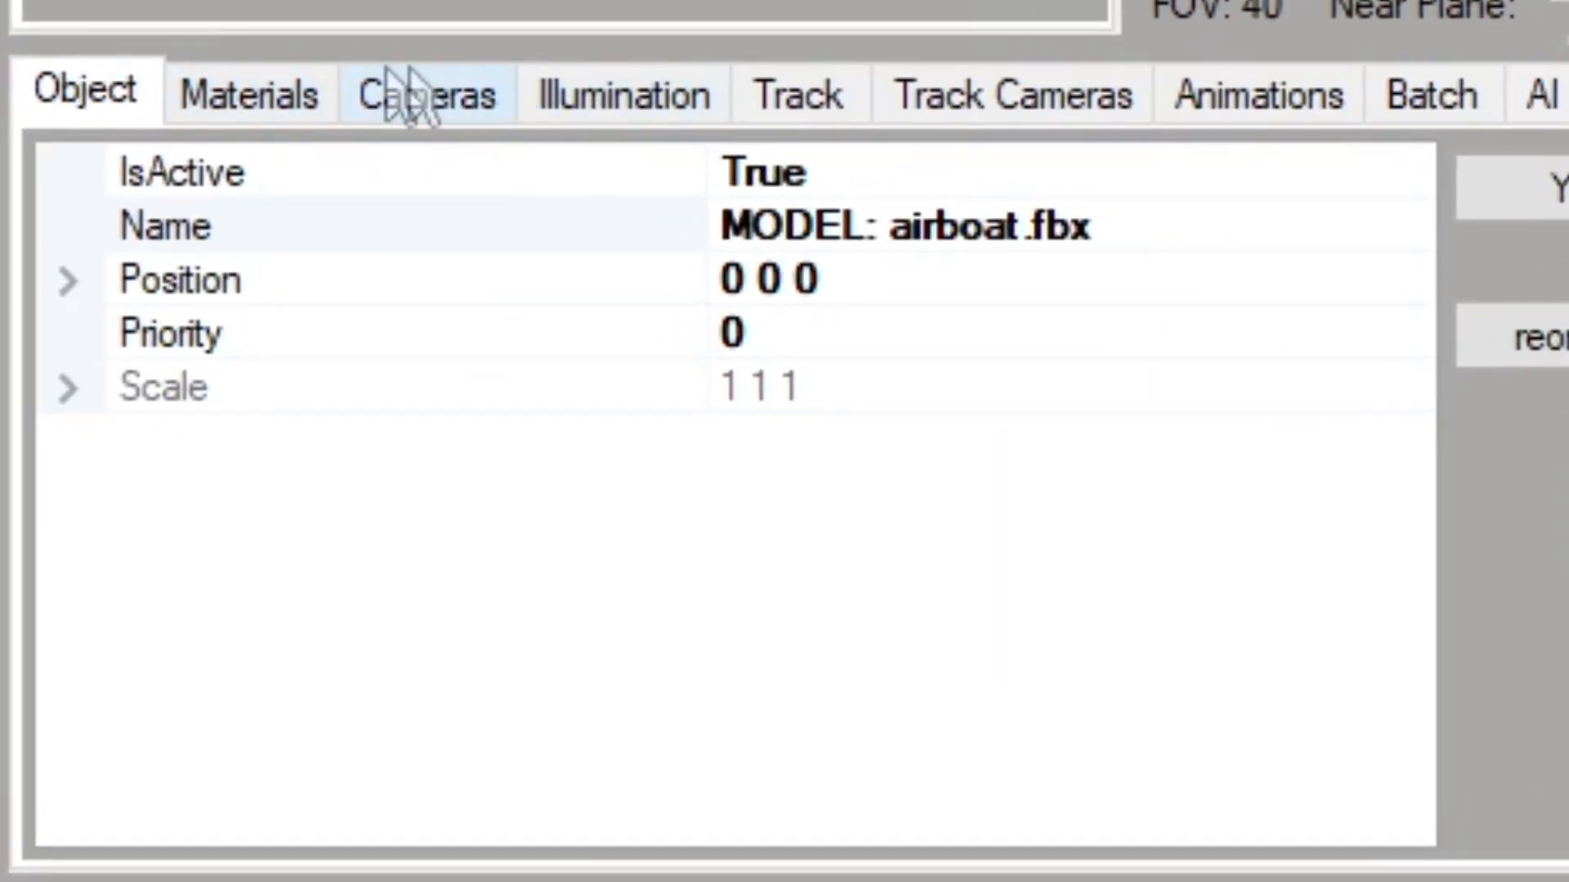
{"action": "left_click", "coordinate": [298, 102]}
{"action": "scroll", "coordinate": [619, 340], "scroll_direction": "down", "scroll_amount": 5}
{"action": "scroll", "coordinate": [618, 339], "scroll_direction": "up", "scroll_amount": 4}
{"action": "scroll", "coordinate": [618, 340], "scroll_direction": "up", "scroll_amount": 1}
{"action": "scroll", "coordinate": [273, 340], "scroll_direction": "down", "scroll_amount": 1}
{"action": "scroll", "coordinate": [483, 375], "scroll_direction": "up", "scroll_amount": 1}
{"action": "scroll", "coordinate": [483, 375], "scroll_direction": "down", "scroll_amount": 3}
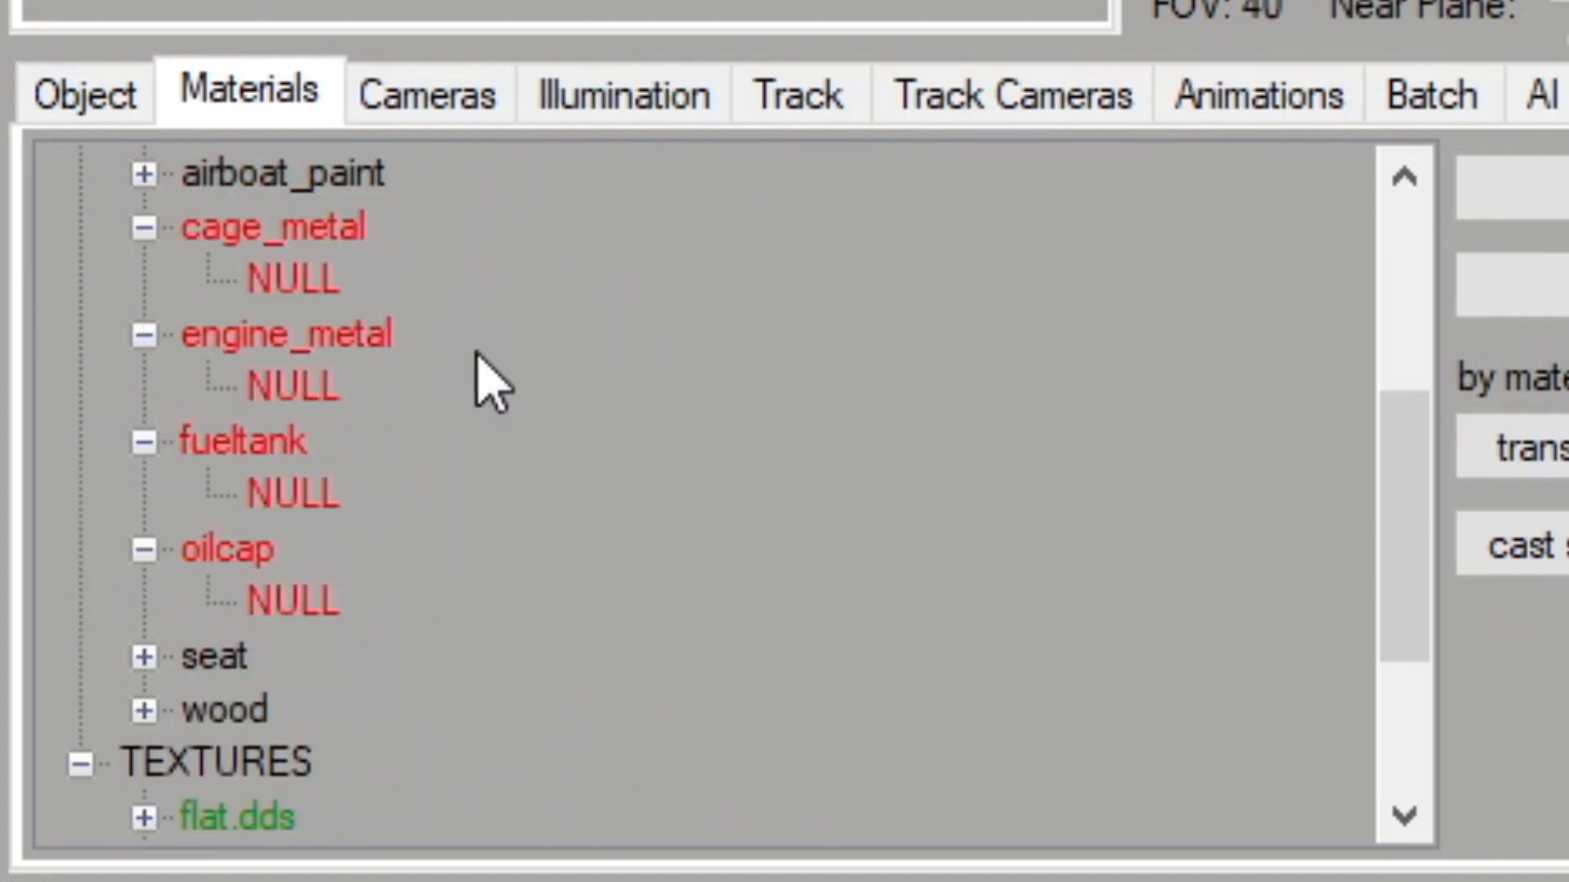
{"action": "scroll", "coordinate": [478, 357], "scroll_direction": "down", "scroll_amount": 1}
{"action": "scroll", "coordinate": [457, 375], "scroll_direction": "down", "scroll_amount": 1}
{"action": "scroll", "coordinate": [409, 359], "scroll_direction": "up", "scroll_amount": 1}
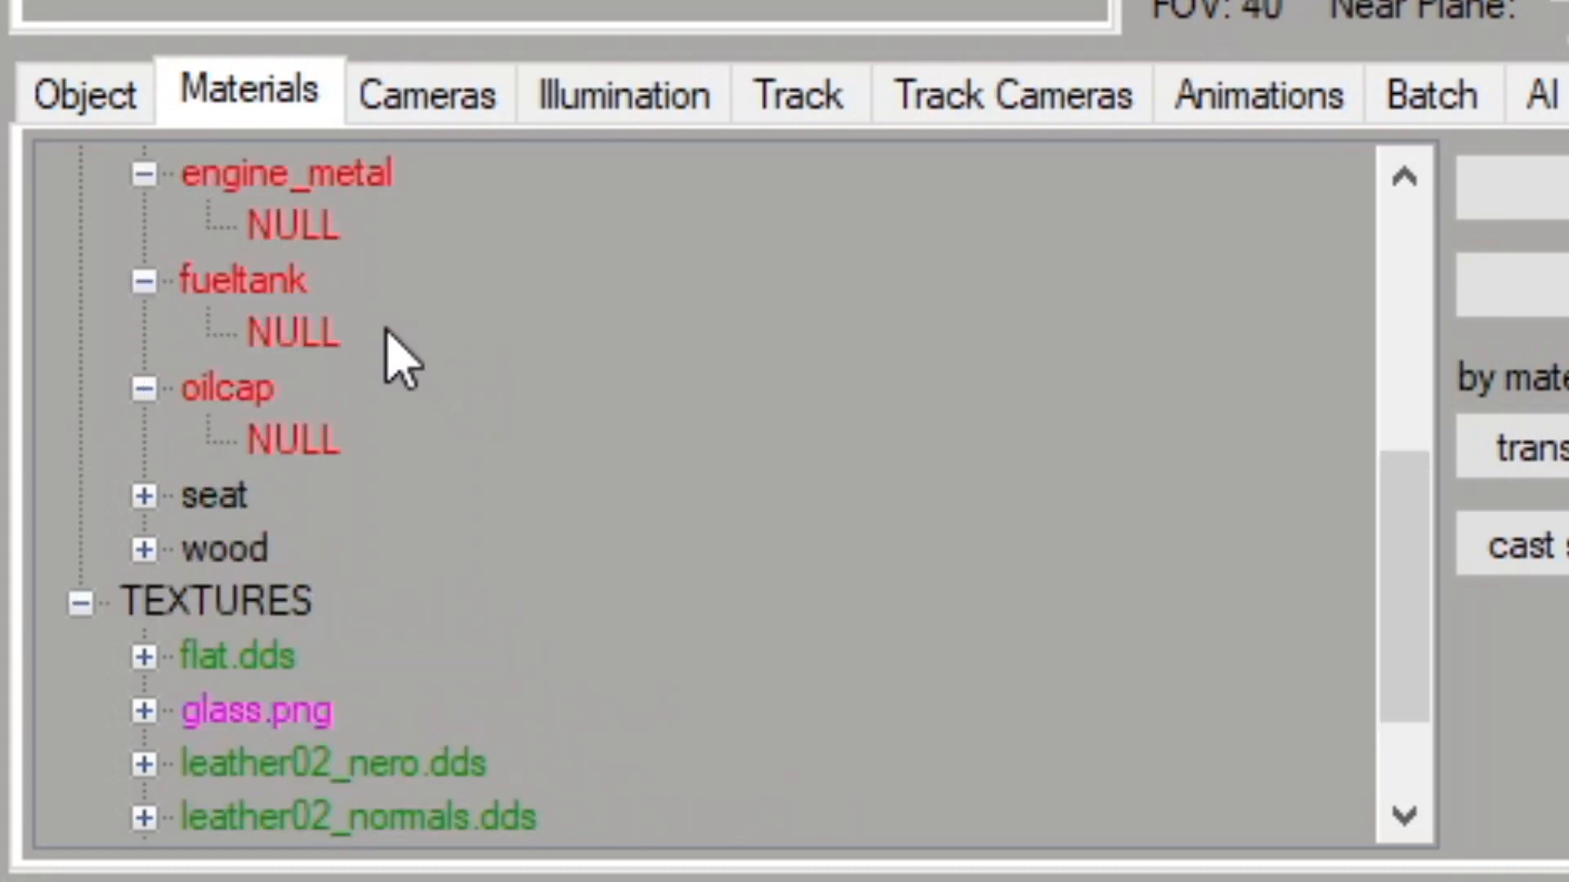
Assign Rascal_Mini__Airboat_Diff.dds from the unpacked texture folder as the oilcap material's txDiffuse
{"action": "left_click", "coordinate": [225, 400]}
{"action": "left_click", "coordinate": [228, 358]}
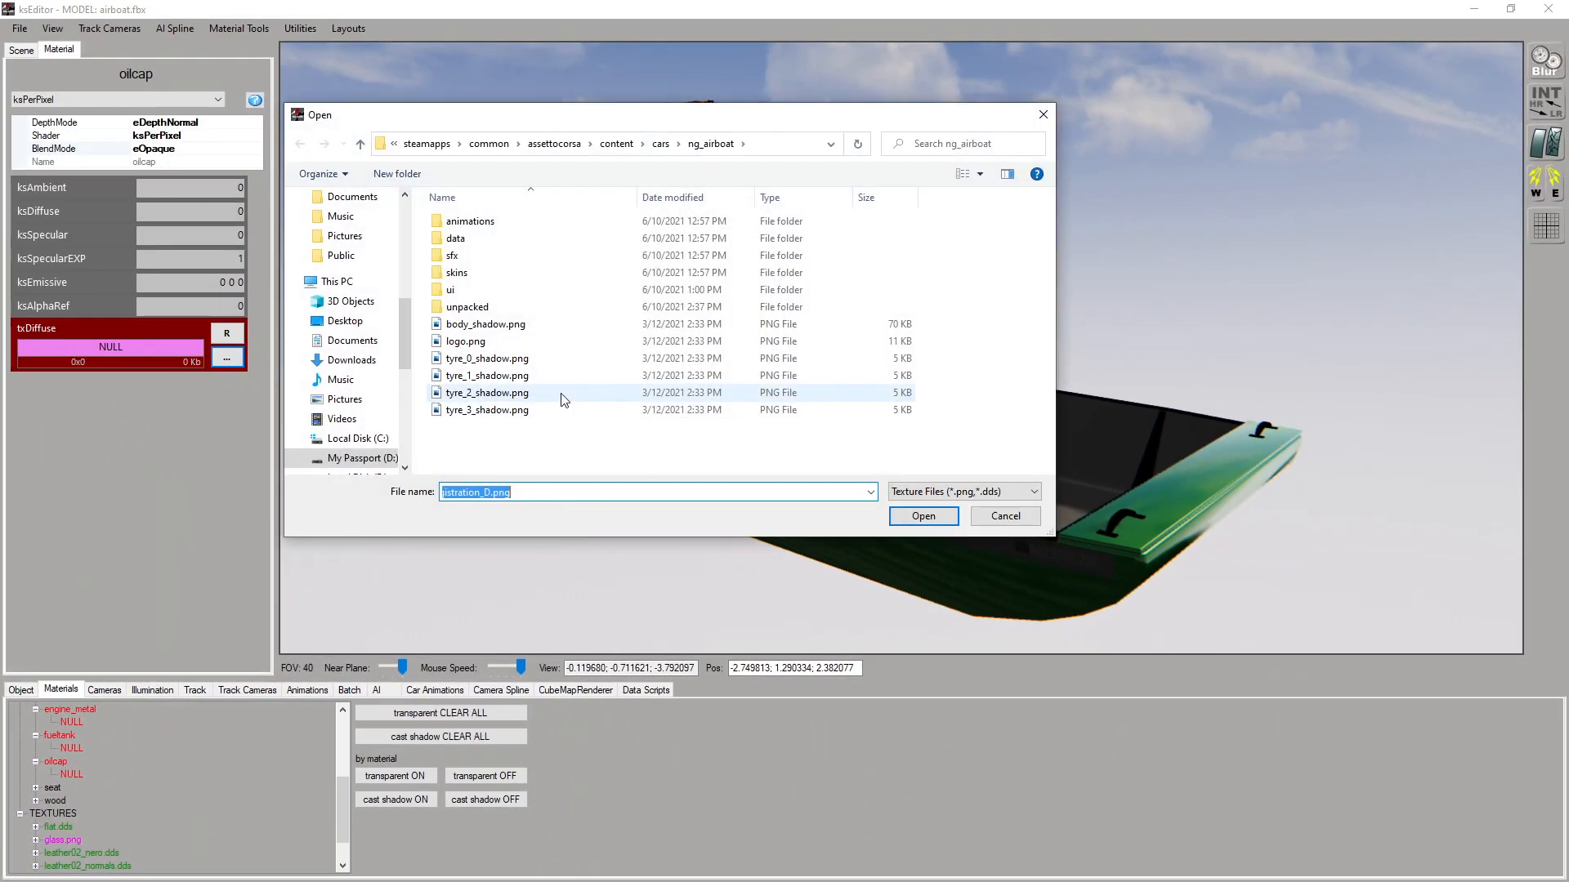
{"action": "double_click", "coordinate": [467, 307]}
{"action": "double_click", "coordinate": [460, 221]}
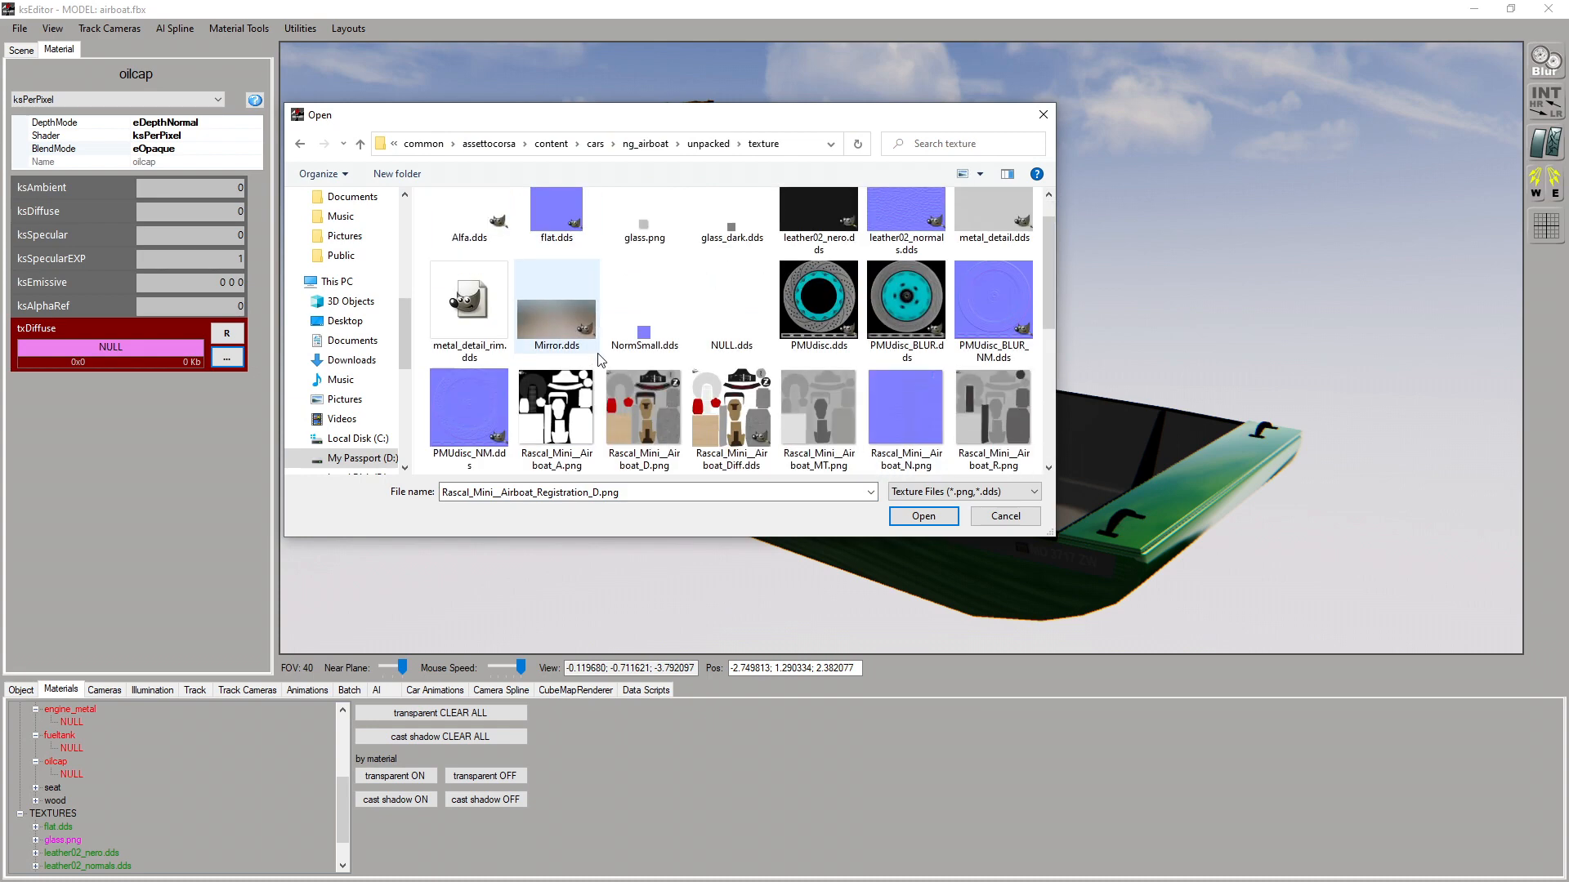
{"action": "double_click", "coordinate": [731, 433]}
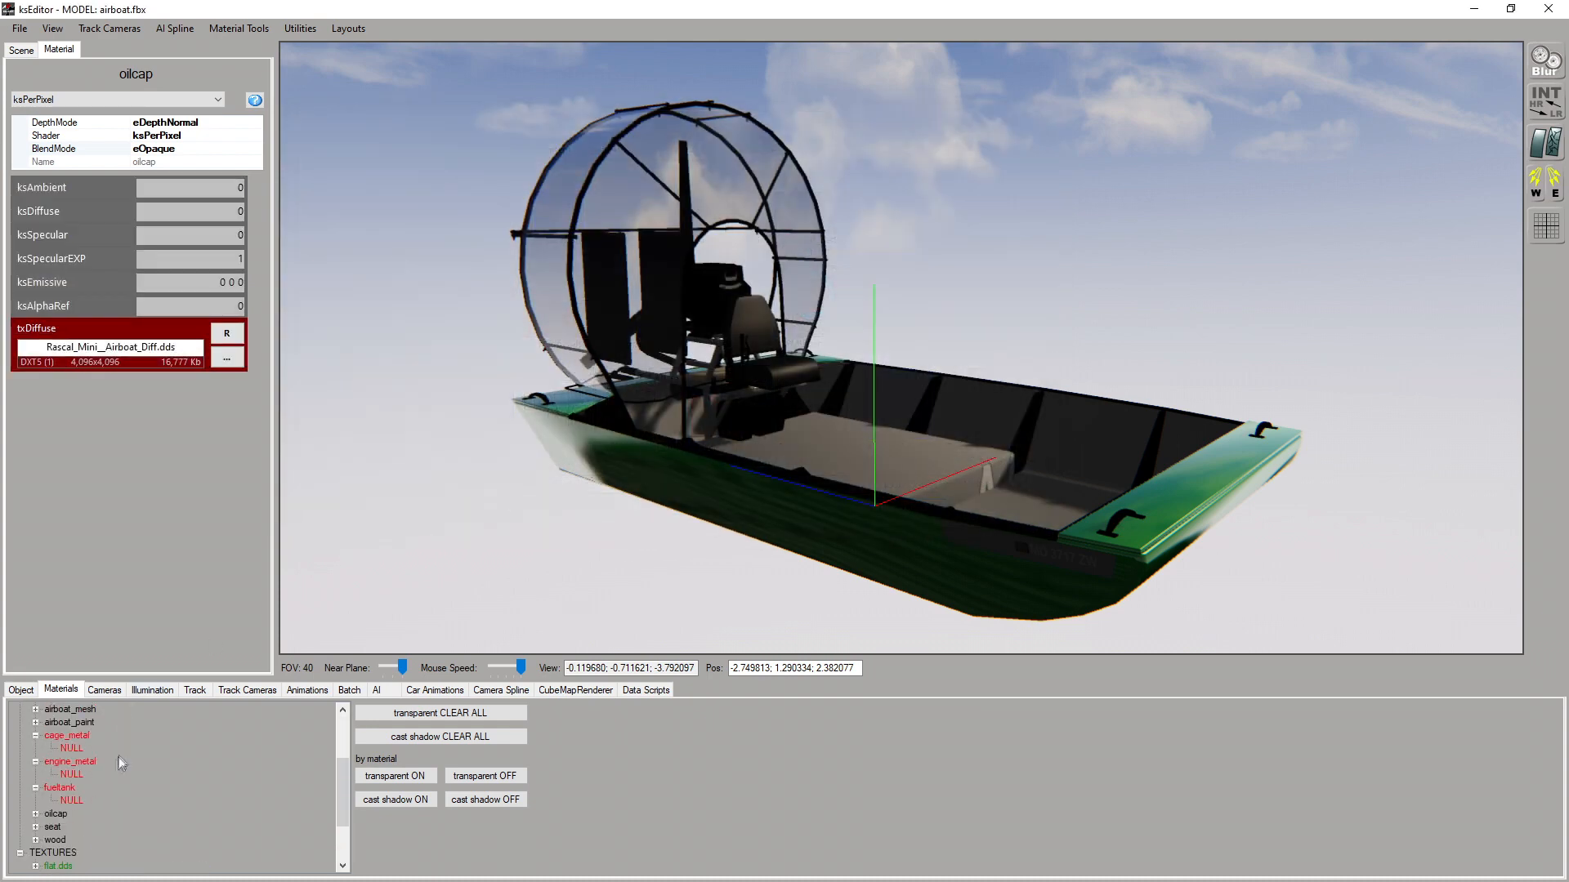
Assign the Rascal_Mini__Airboat_Diff.dds texture as txDiffuse on the fueltank and engine_metal materials
{"action": "left_click", "coordinate": [75, 782]}
{"action": "left_click", "coordinate": [228, 358]}
{"action": "scroll", "coordinate": [731, 327], "scroll_direction": "down", "scroll_amount": 3}
{"action": "double_click", "coordinate": [731, 237]}
{"action": "left_click", "coordinate": [85, 732]}
{"action": "left_click", "coordinate": [228, 358]}
{"action": "double_click", "coordinate": [731, 299]}
{"action": "scroll", "coordinate": [82, 776], "scroll_direction": "up", "scroll_amount": 3}
Assign the Rascal_Mini__Airboat_Diff.dds texture as txDiffuse on the cage_metal and airboat_bolts materials
{"action": "left_click", "coordinate": [67, 800]}
{"action": "left_click", "coordinate": [228, 358]}
{"action": "double_click", "coordinate": [705, 327]}
{"action": "scroll", "coordinate": [74, 793], "scroll_direction": "up", "scroll_amount": 3}
{"action": "left_click", "coordinate": [70, 788]}
{"action": "left_click", "coordinate": [228, 358]}
{"action": "scroll", "coordinate": [691, 368], "scroll_direction": "down", "scroll_amount": 2}
{"action": "double_click", "coordinate": [709, 323]}
Assign Rascal_Mini__Airboat_Diff.dds as txDiffuse on airboat_black and airboat_base_metal, and check the materials list for remaining empty textures
{"action": "left_click", "coordinate": [70, 762]}
{"action": "left_click", "coordinate": [228, 358]}
{"action": "double_click", "coordinate": [709, 325]}
{"action": "left_click", "coordinate": [81, 736]}
{"action": "left_click", "coordinate": [228, 358]}
{"action": "scroll", "coordinate": [703, 359], "scroll_direction": "down", "scroll_amount": 2}
{"action": "double_click", "coordinate": [709, 325]}
{"action": "scroll", "coordinate": [170, 769], "scroll_direction": "up", "scroll_amount": 1}
{"action": "scroll", "coordinate": [171, 773], "scroll_direction": "down", "scroll_amount": 3}
{"action": "scroll", "coordinate": [172, 769], "scroll_direction": "up", "scroll_amount": 3}
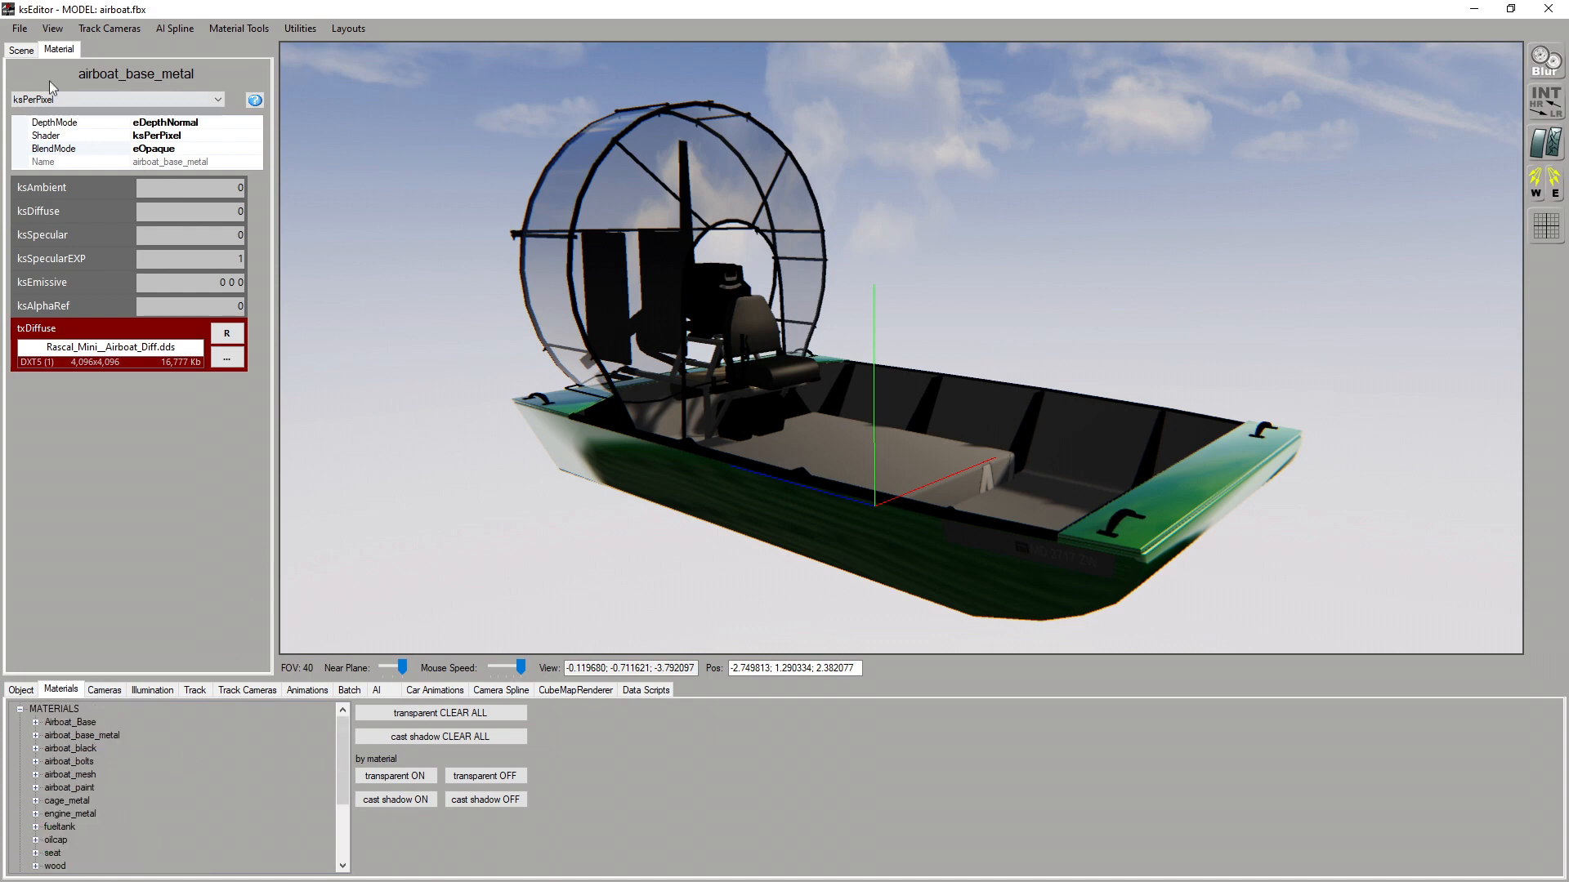
Save the persistence again with the newly assigned textures
{"action": "left_click", "coordinate": [19, 29]}
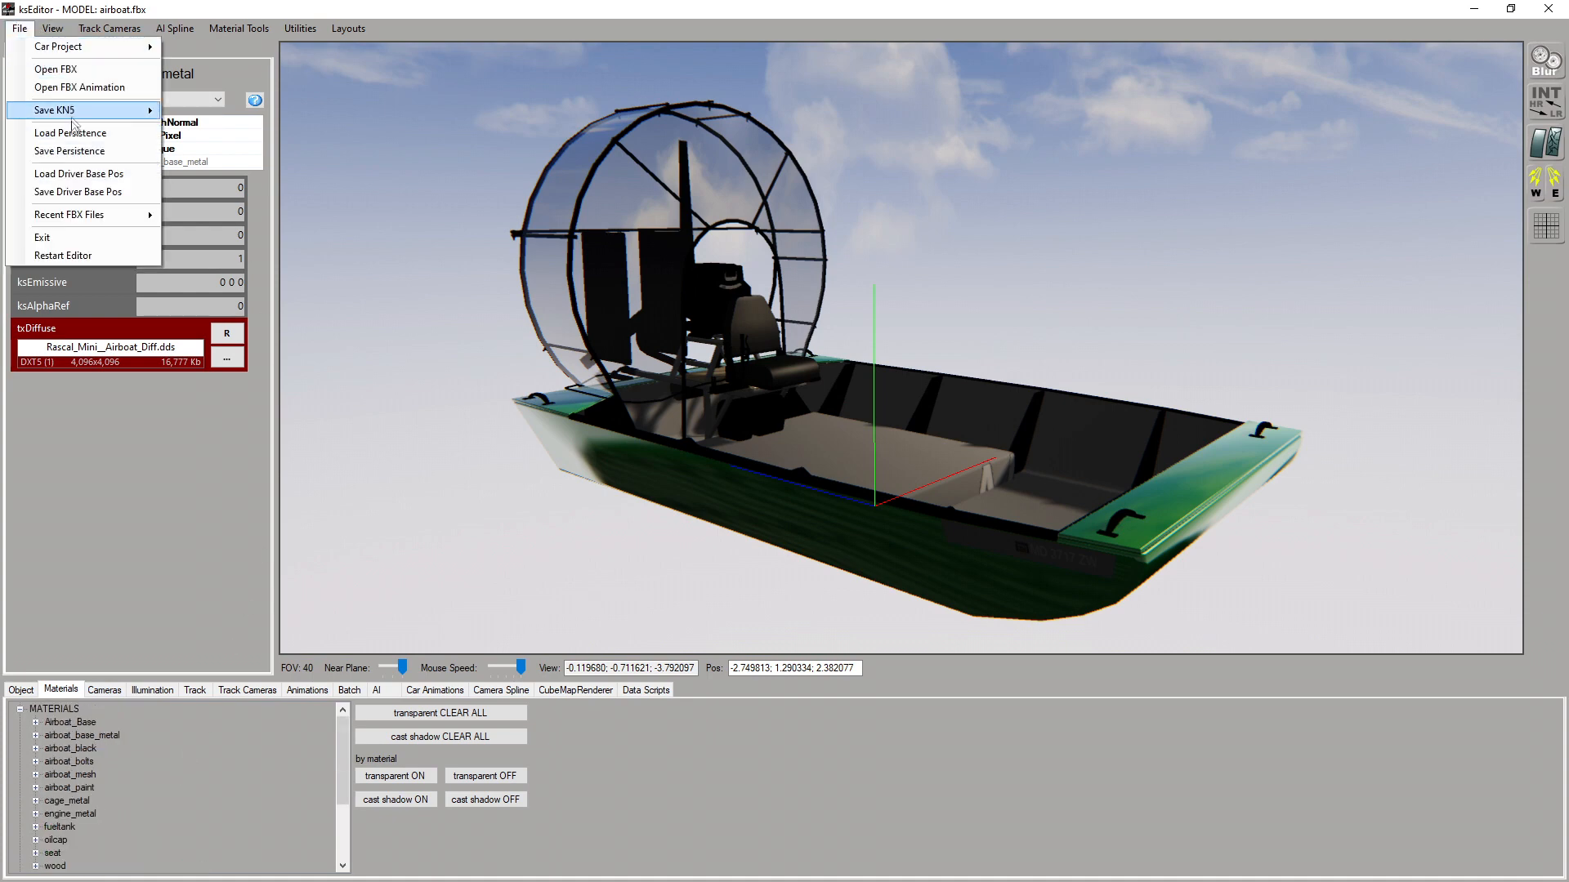
{"action": "left_click", "coordinate": [70, 151]}
{"action": "left_click", "coordinate": [799, 499]}
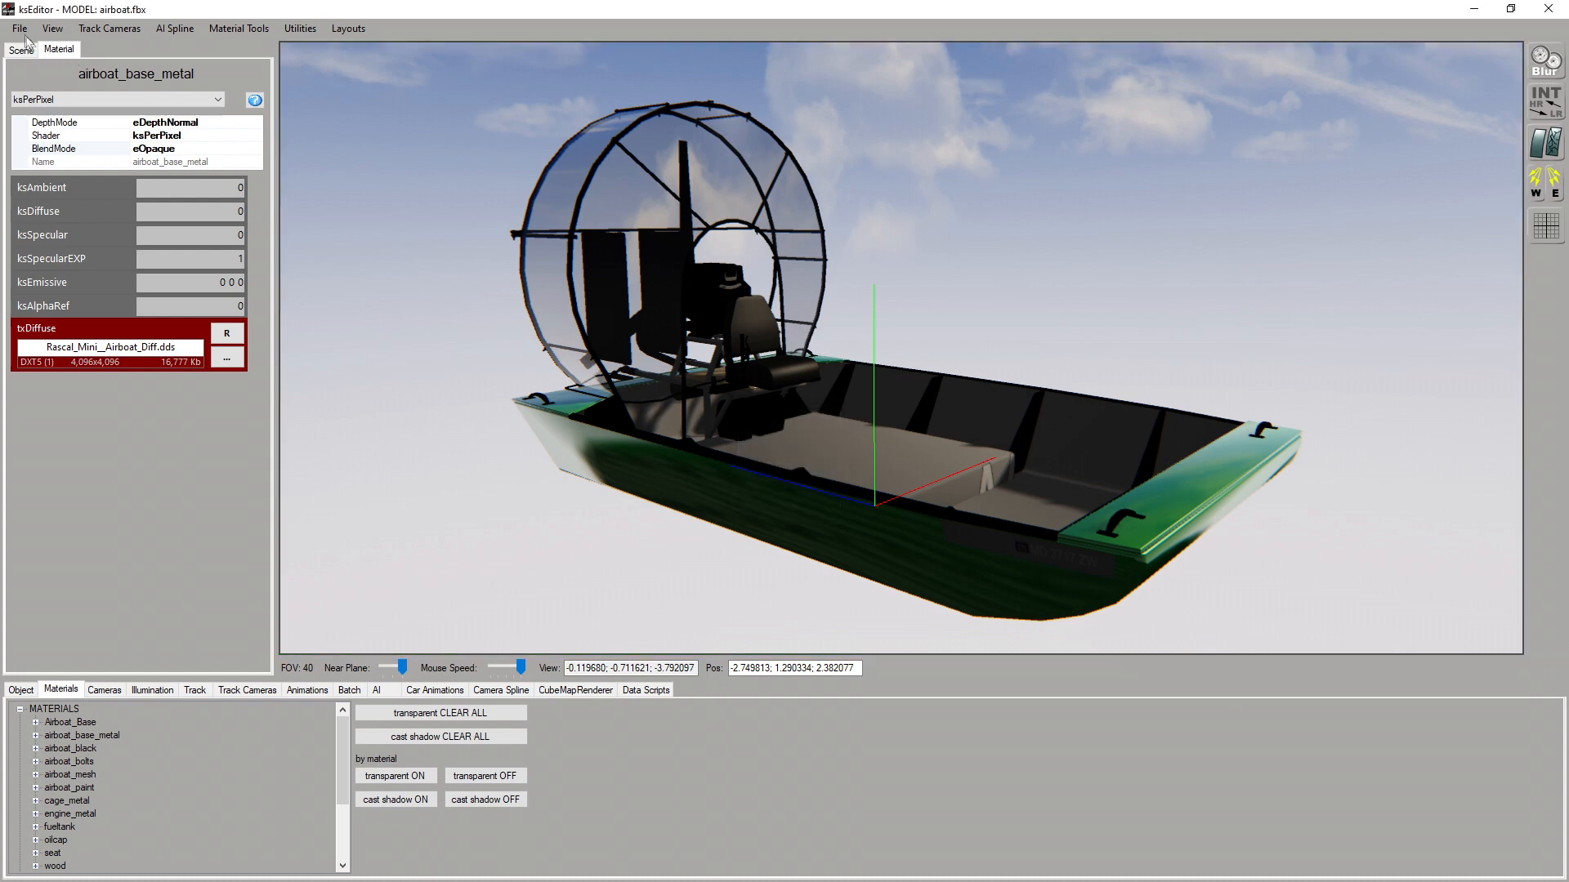
Export the model as the car KN5 airboat.kn5 into the ng_airboat folder and locate the file in File Explorer
{"action": "left_click", "coordinate": [18, 29]}
{"action": "mouse_move", "coordinate": [155, 111]}
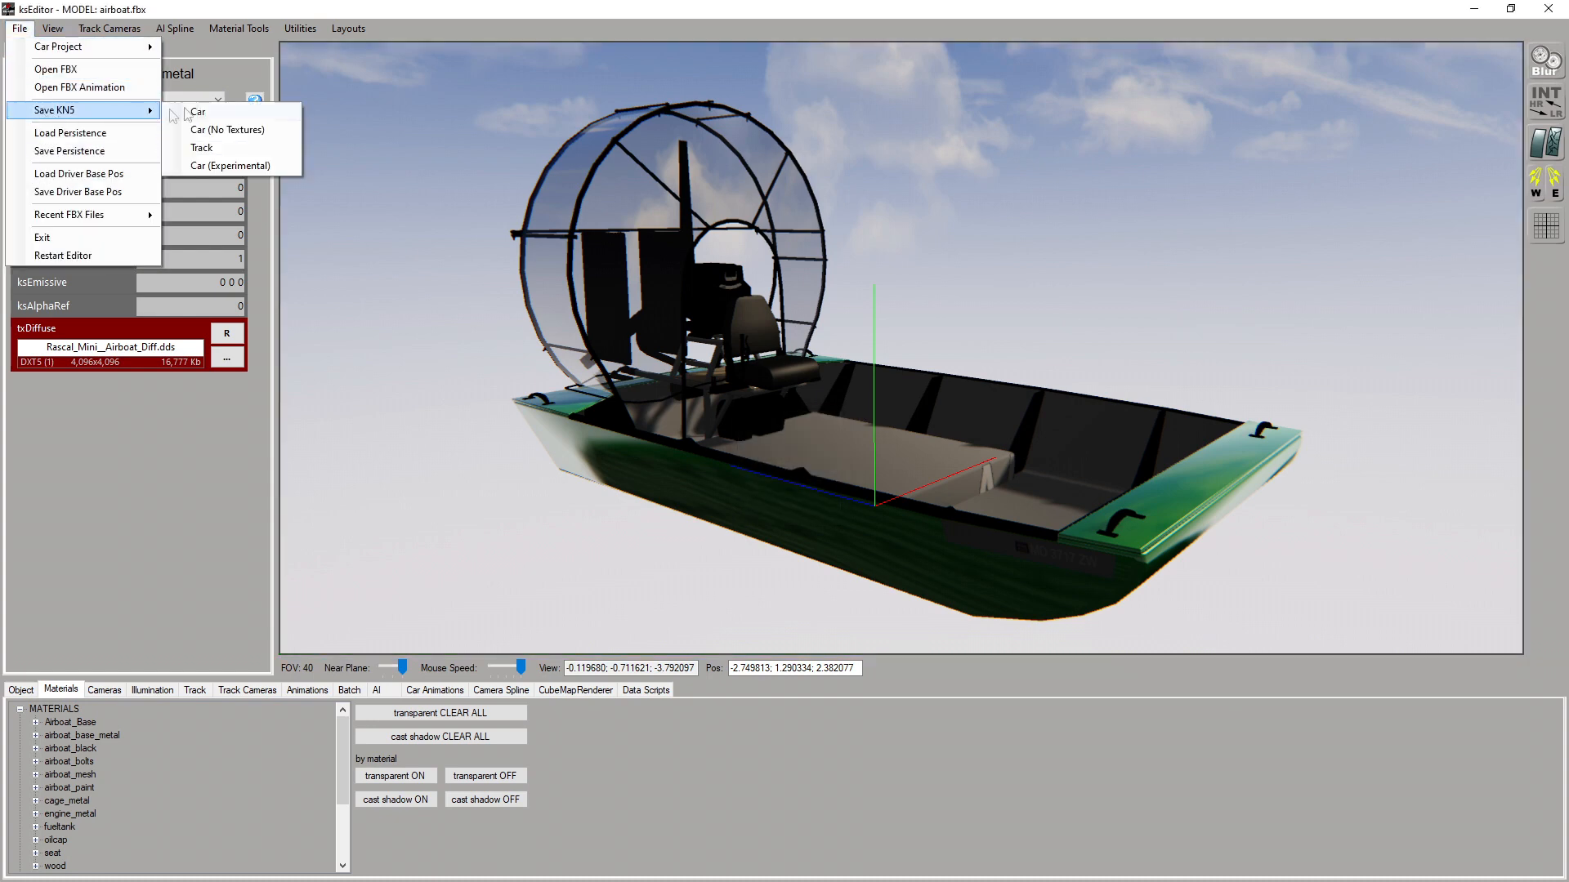
{"action": "left_click", "coordinate": [236, 116]}
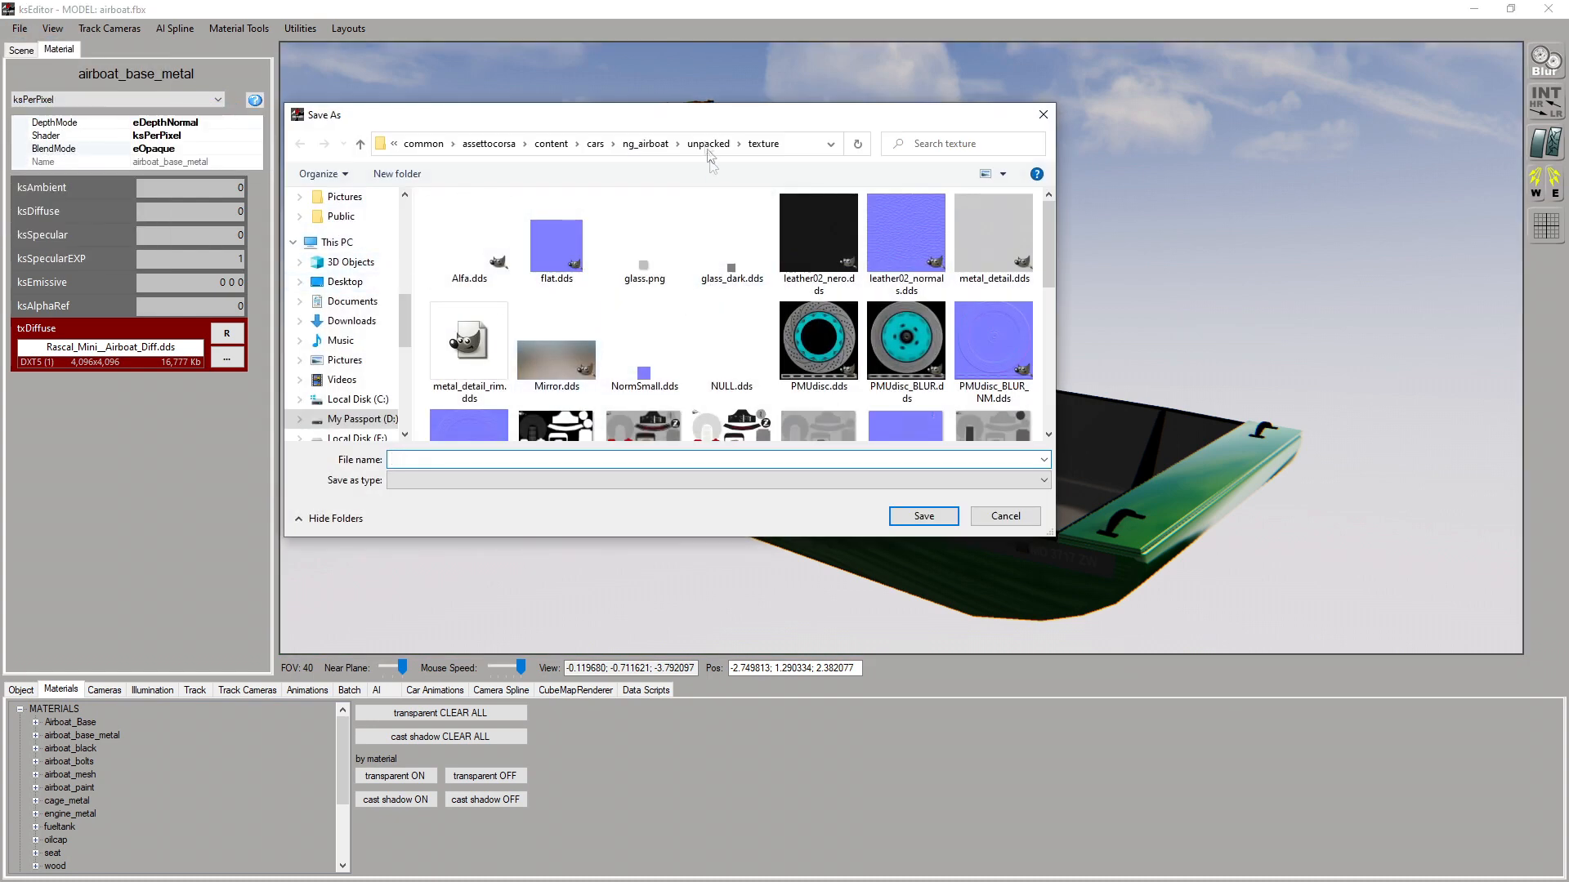
{"action": "left_click", "coordinate": [641, 148]}
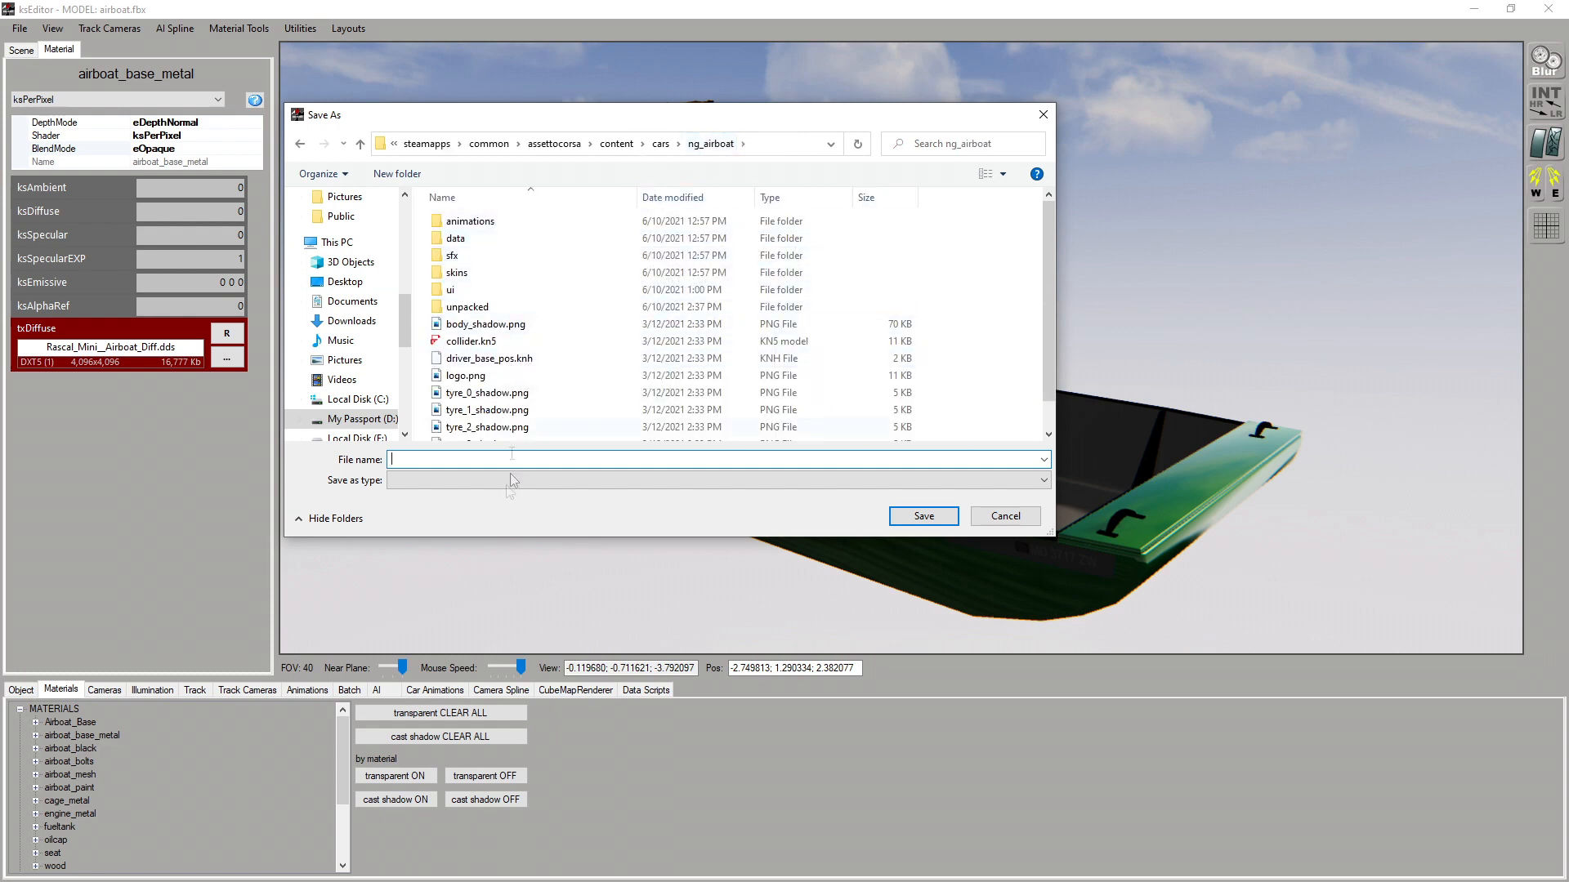
{"action": "type", "text": "airboat.kn5"}
{"action": "key", "text": "Return"}
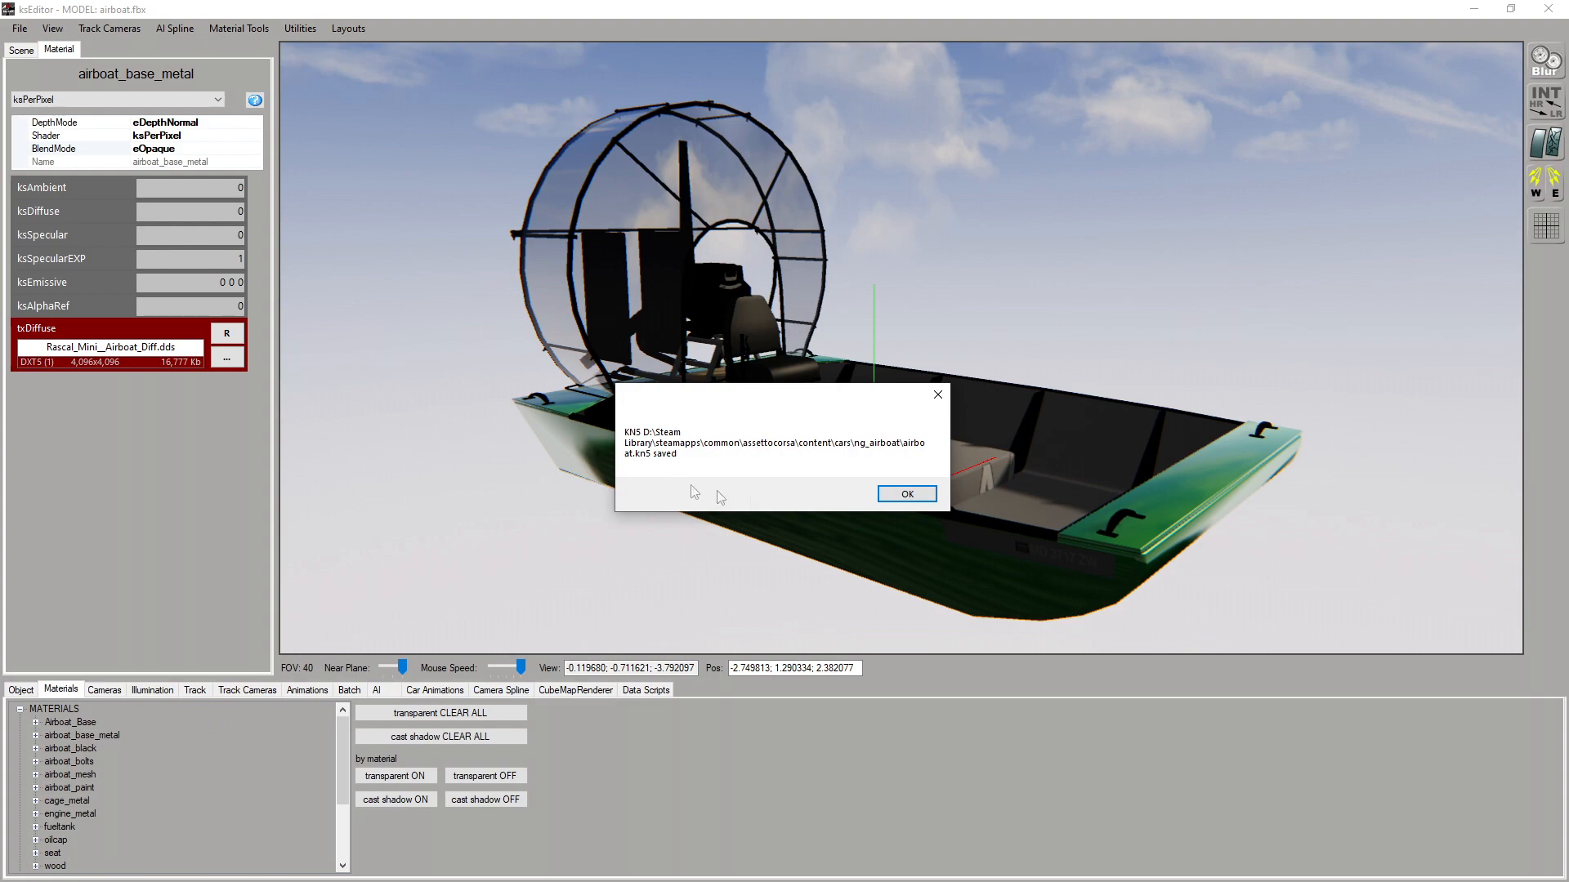
{"action": "left_click", "coordinate": [925, 499]}
{"action": "left_click_drag", "start_coordinate": [0, 282], "coordinate": [618, 159]}
{"action": "left_click", "coordinate": [482, 436]}
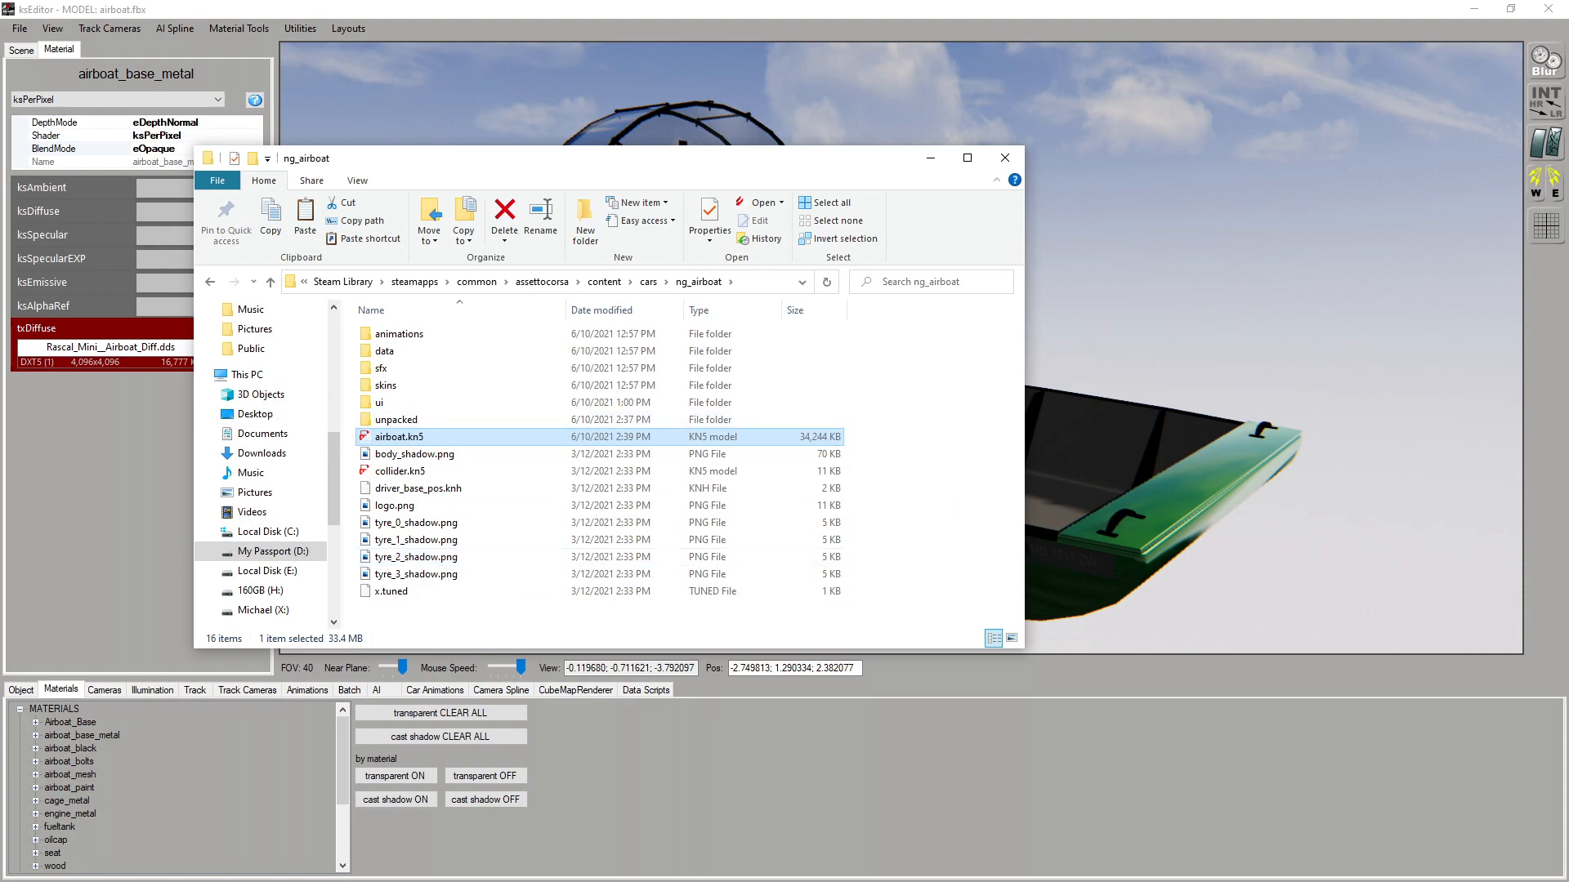
Switch to Content Manager and try to open the Airboat car in the CM Showroom
{"action": "key", "text": "alt+Tab"}
{"action": "left_click", "coordinate": [605, 169]}
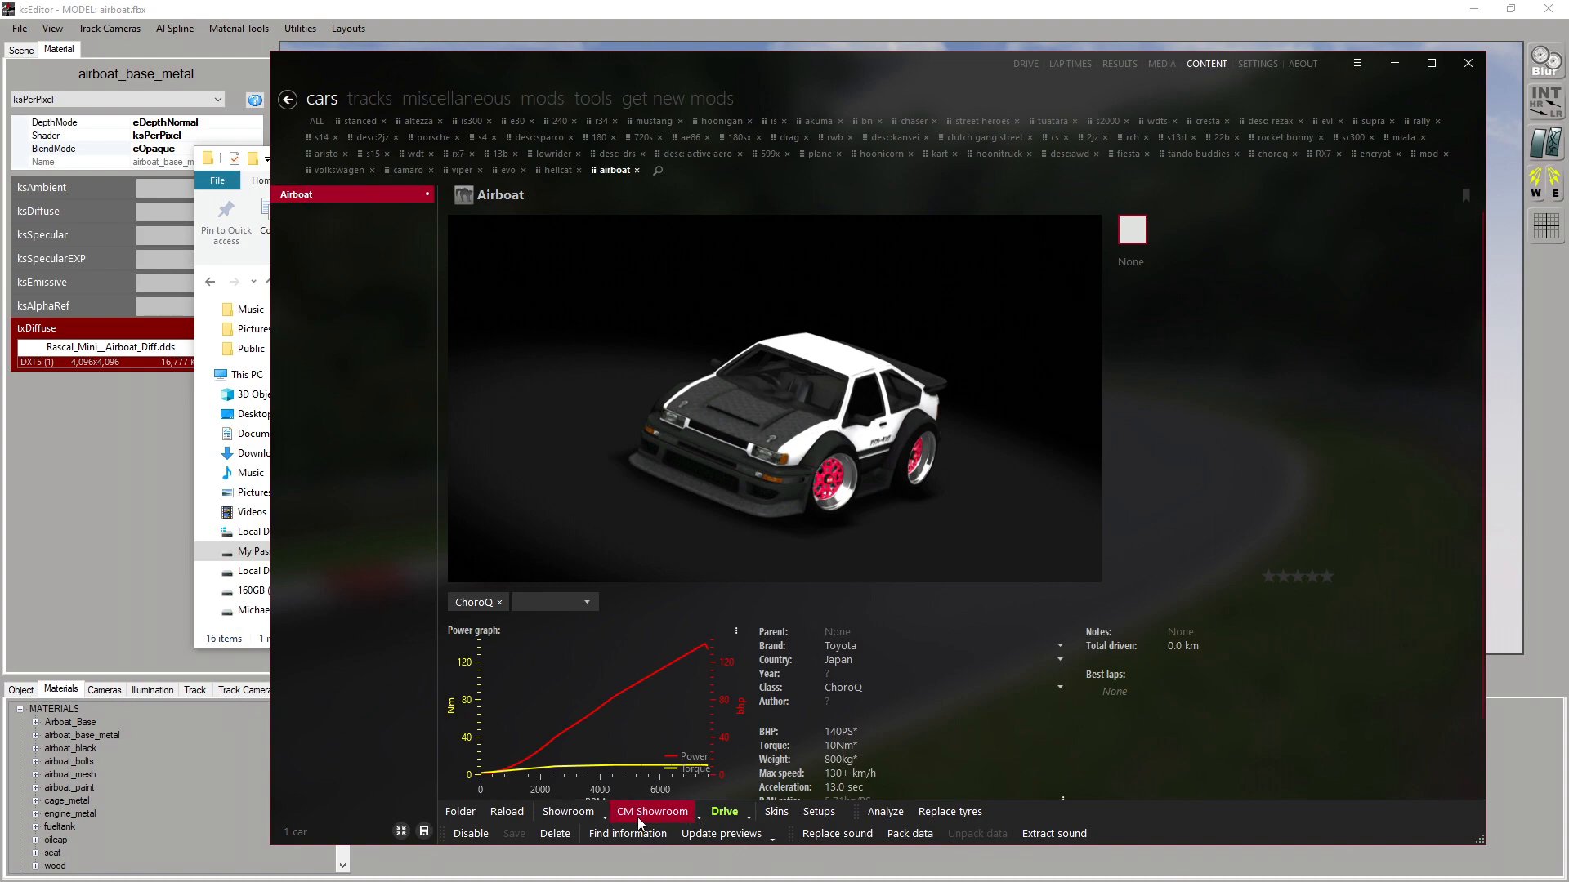
{"action": "left_click", "coordinate": [639, 813]}
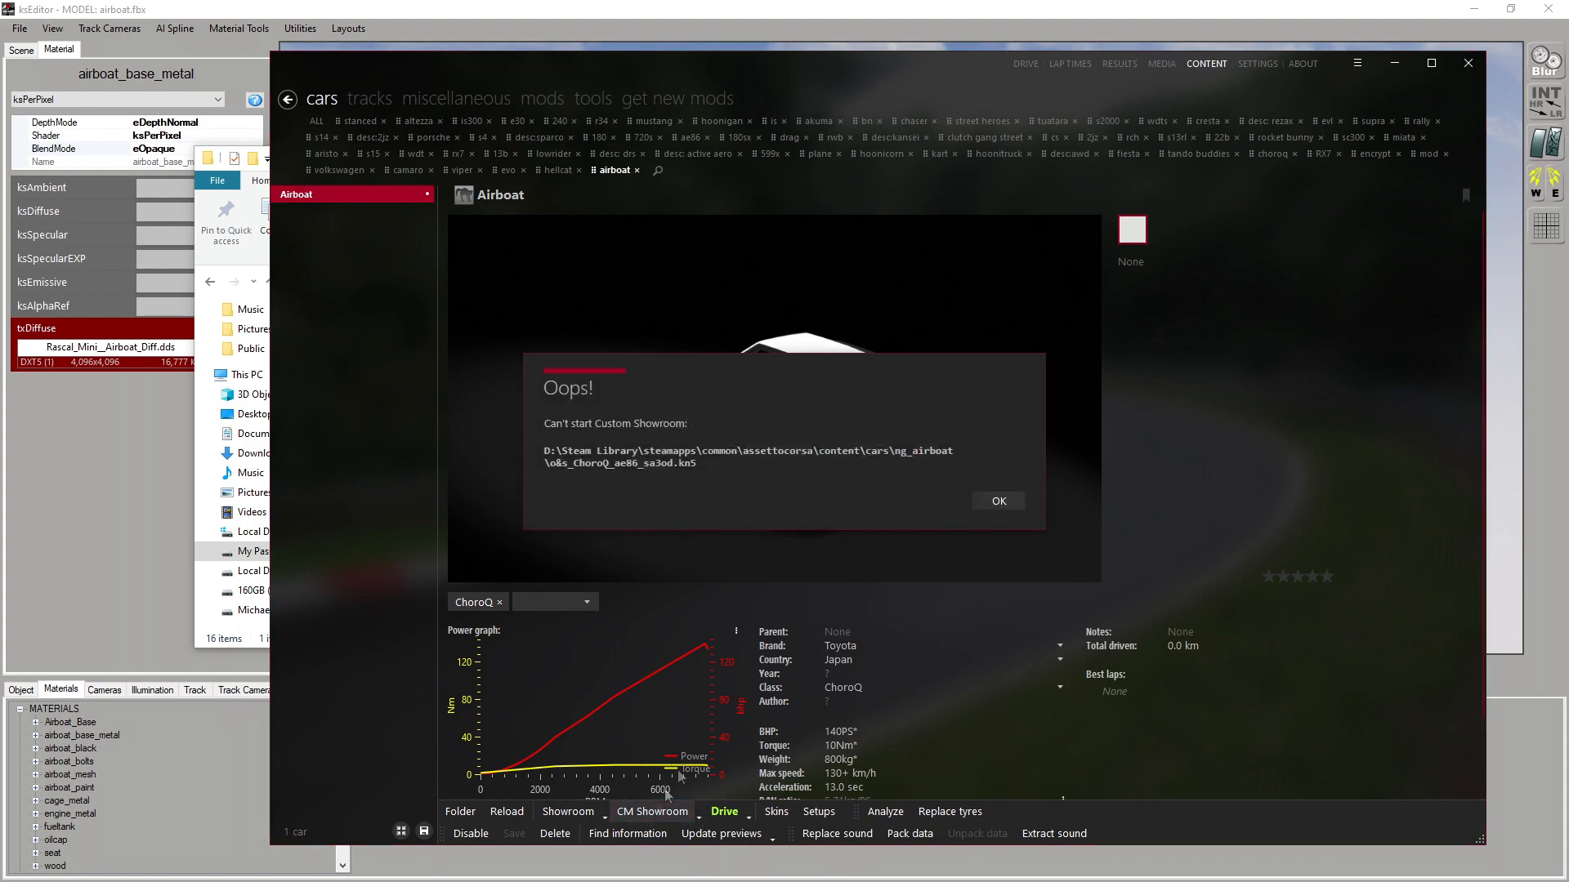
{"action": "left_click", "coordinate": [997, 506]}
{"action": "left_click_drag", "start_coordinate": [783, 72], "coordinate": [0, 122]}
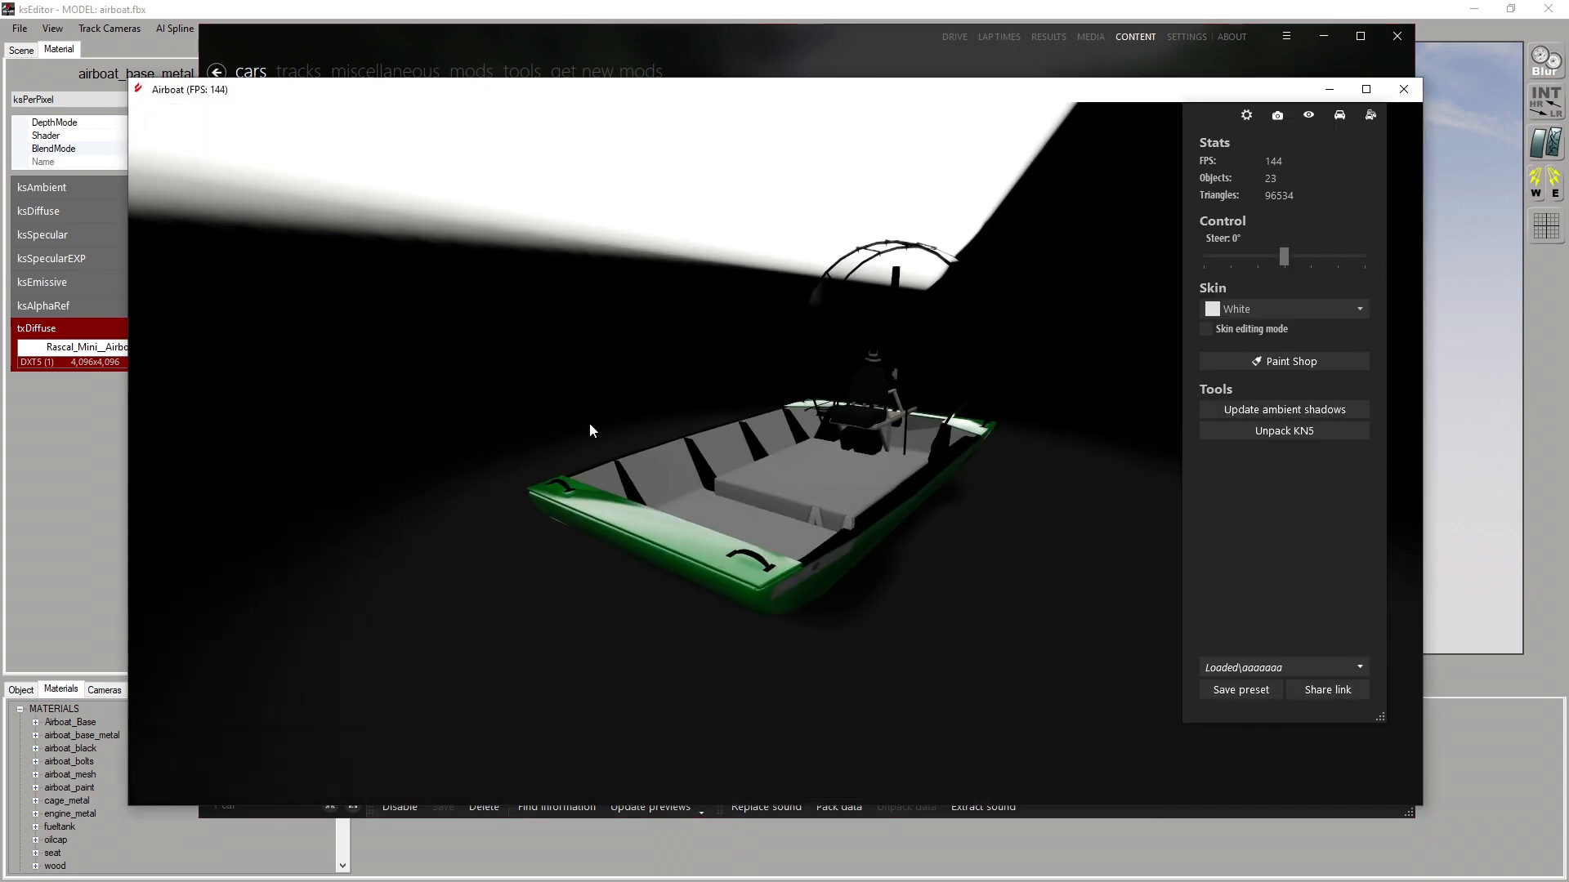
Examine the airboat from its other side in the showroom preview and close the preview
{"action": "left_click_drag", "start_coordinate": [624, 396], "coordinate": [738, 381]}
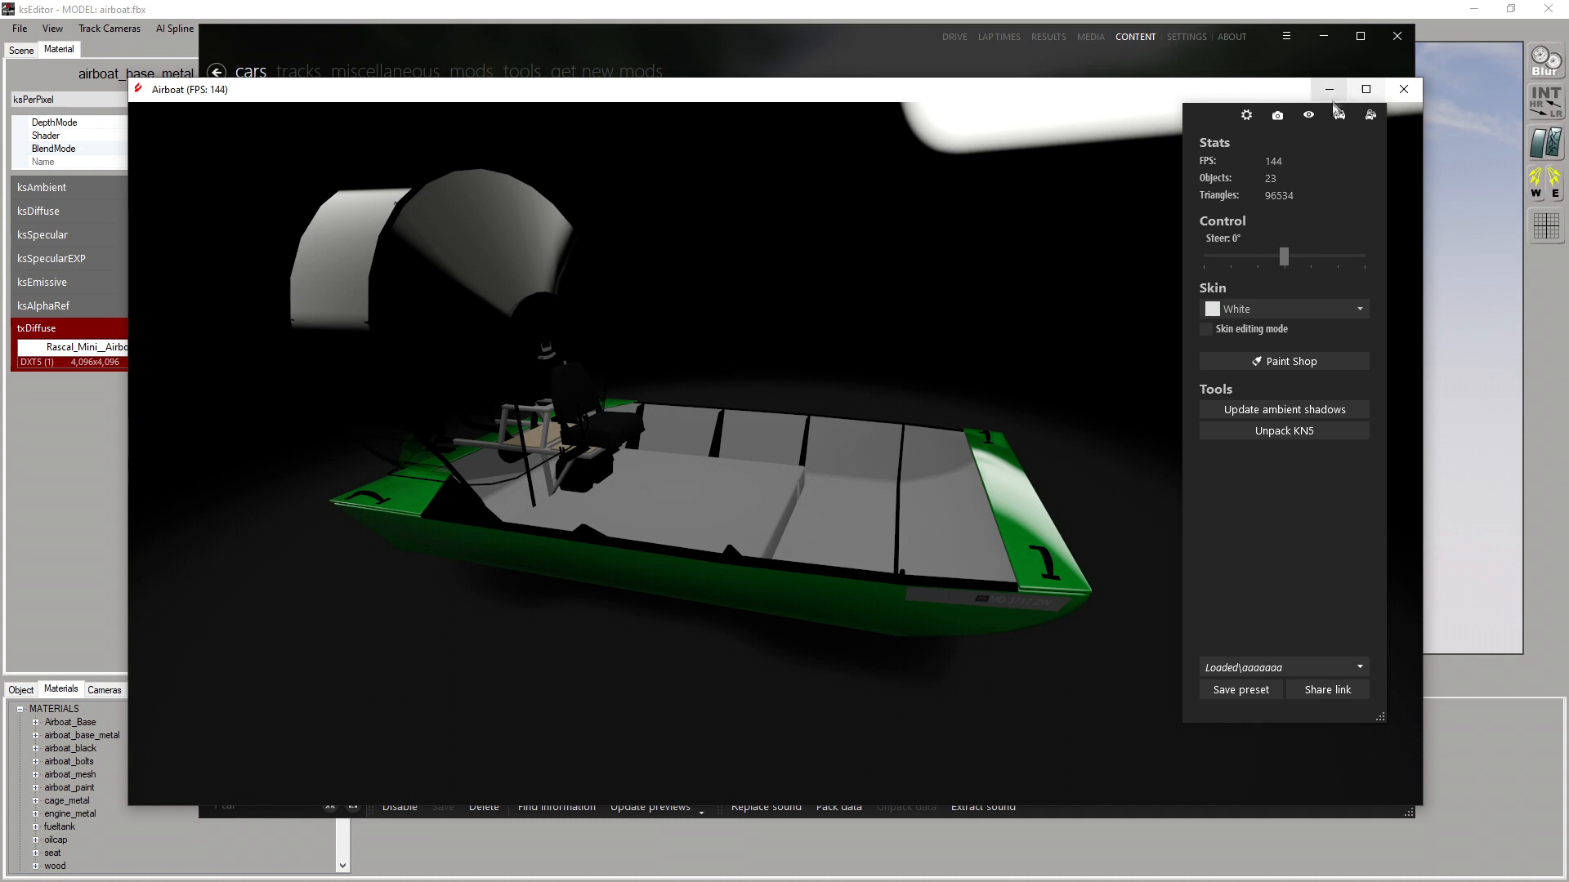
{"action": "left_click", "coordinate": [1404, 89]}
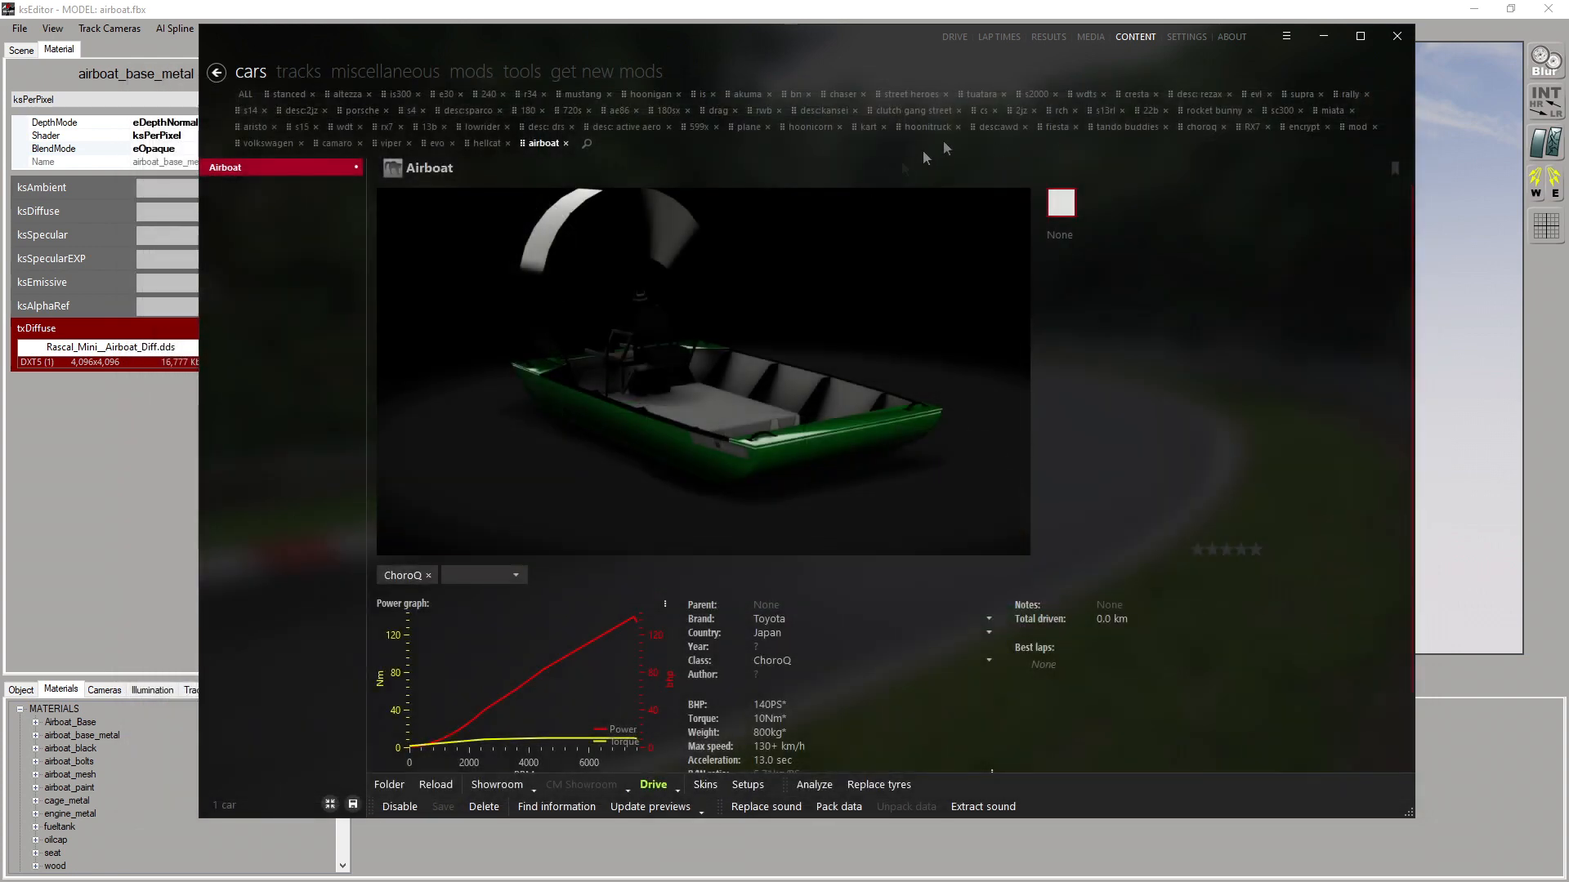
Open the Skyline GT-R R34 V-SPEC Performance from the r34 cars in the CM Showroom
{"action": "left_click", "coordinate": [527, 93]}
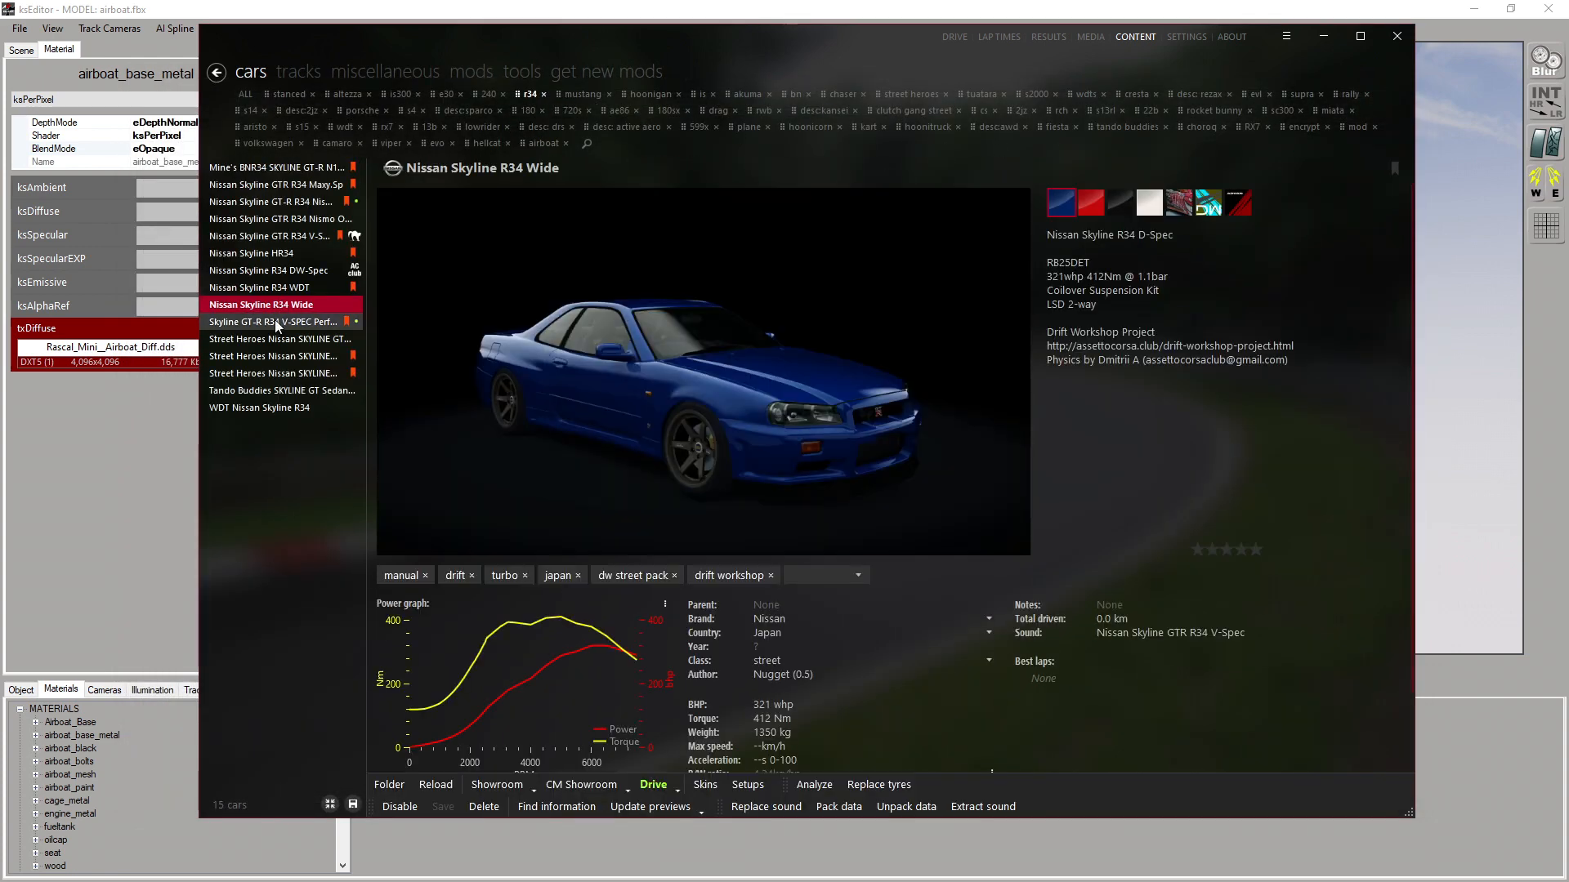
{"action": "left_click", "coordinate": [278, 321]}
{"action": "left_click", "coordinate": [581, 784]}
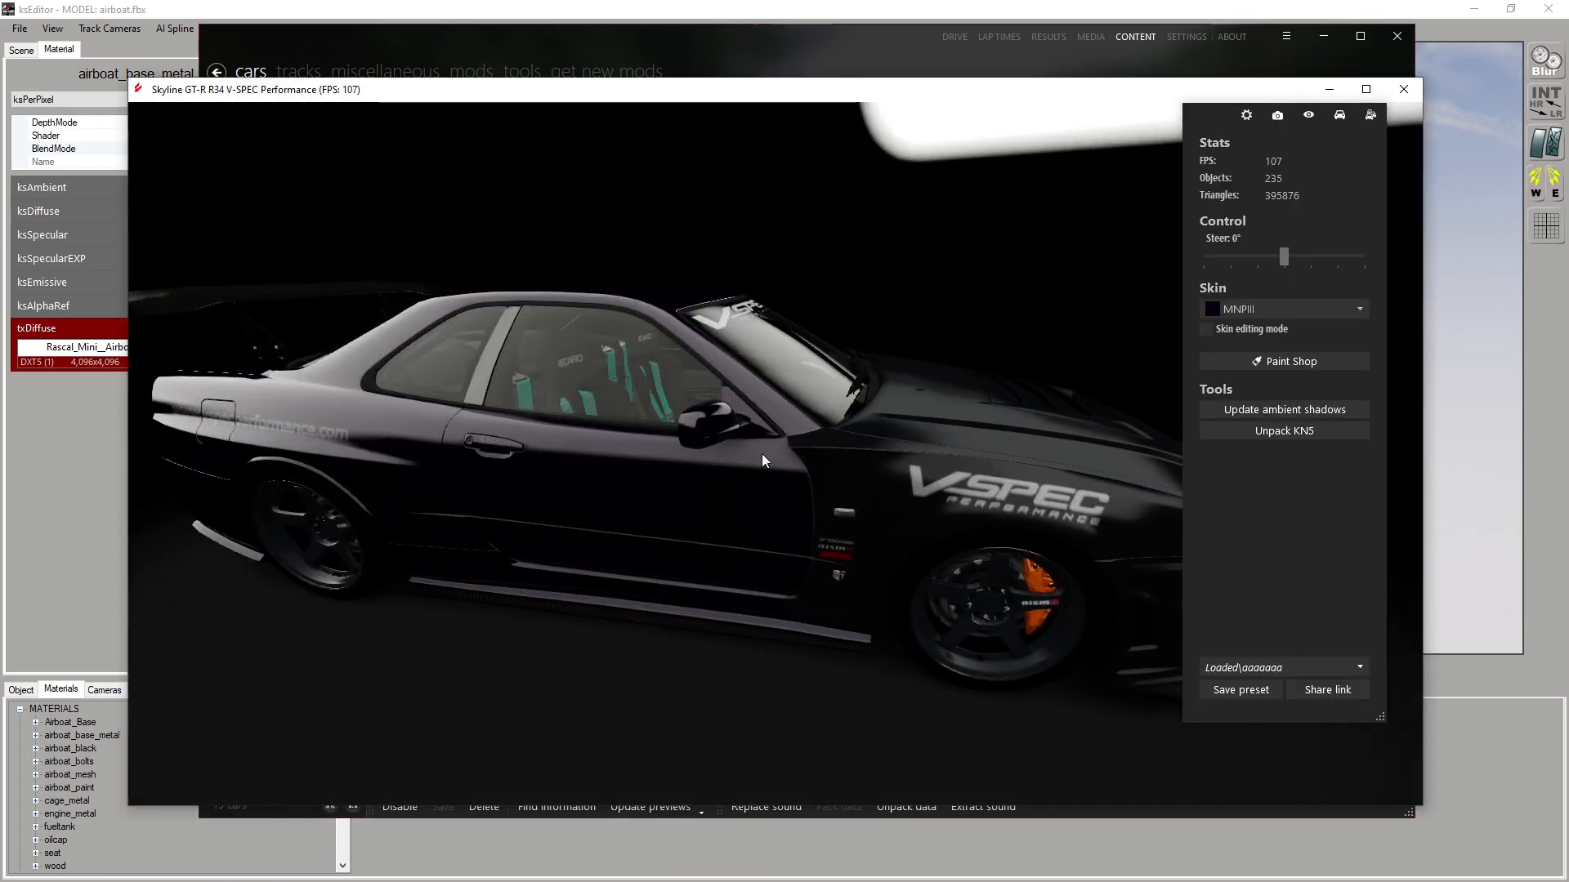
Inspect the shader properties and texture list of the Skyline's EXT_Carpaint door material
{"action": "left_click", "coordinate": [634, 487]}
{"action": "left_click", "coordinate": [1362, 164]}
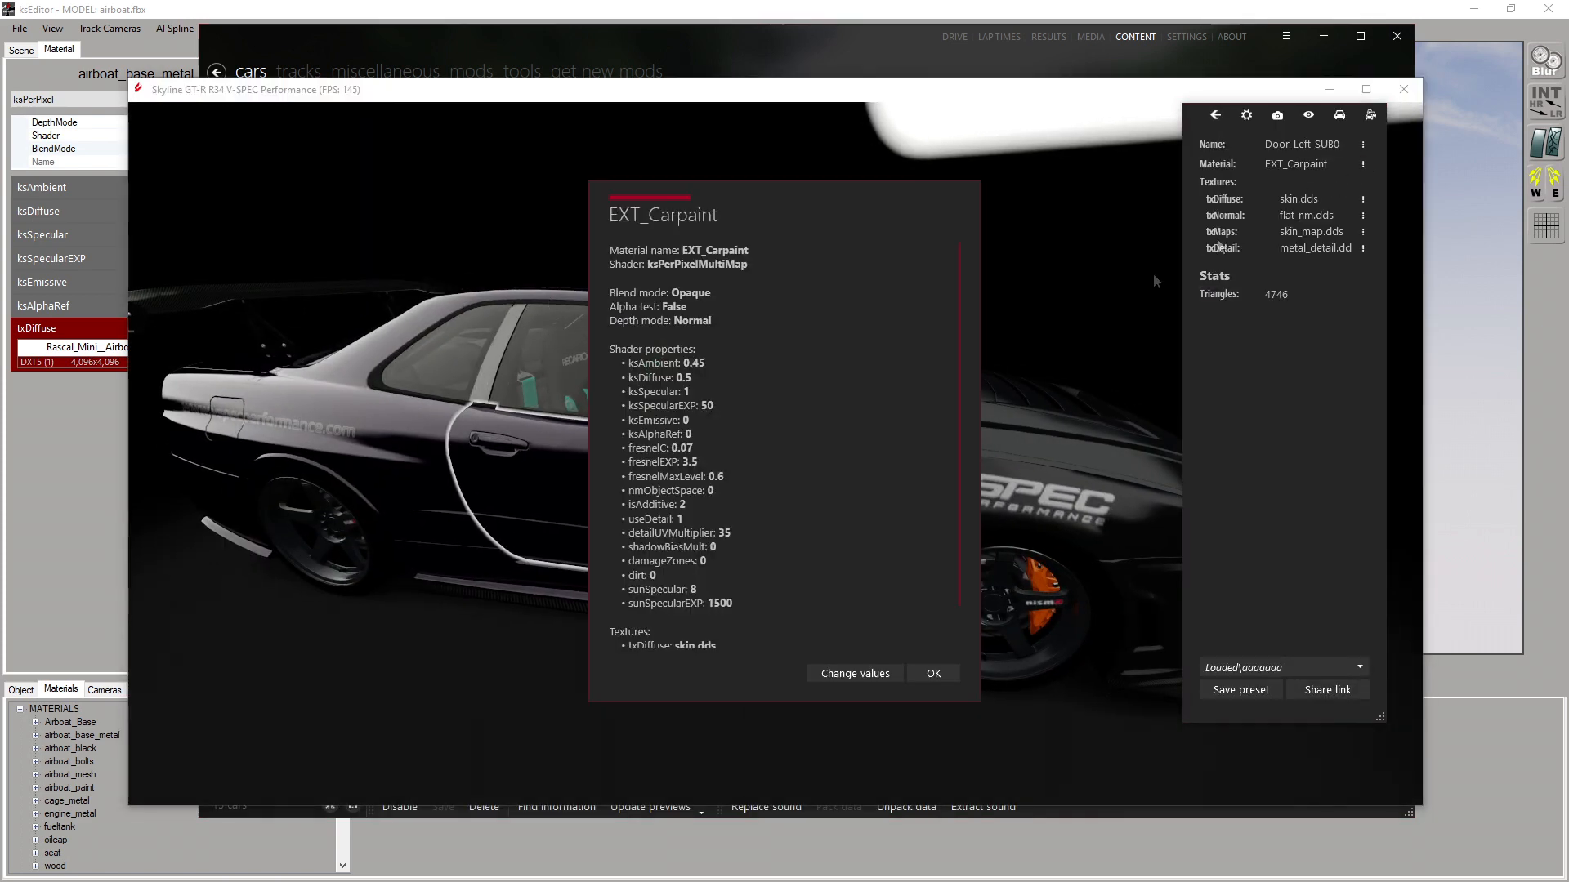
{"action": "scroll", "coordinate": [858, 481], "scroll_direction": "down", "scroll_amount": 2}
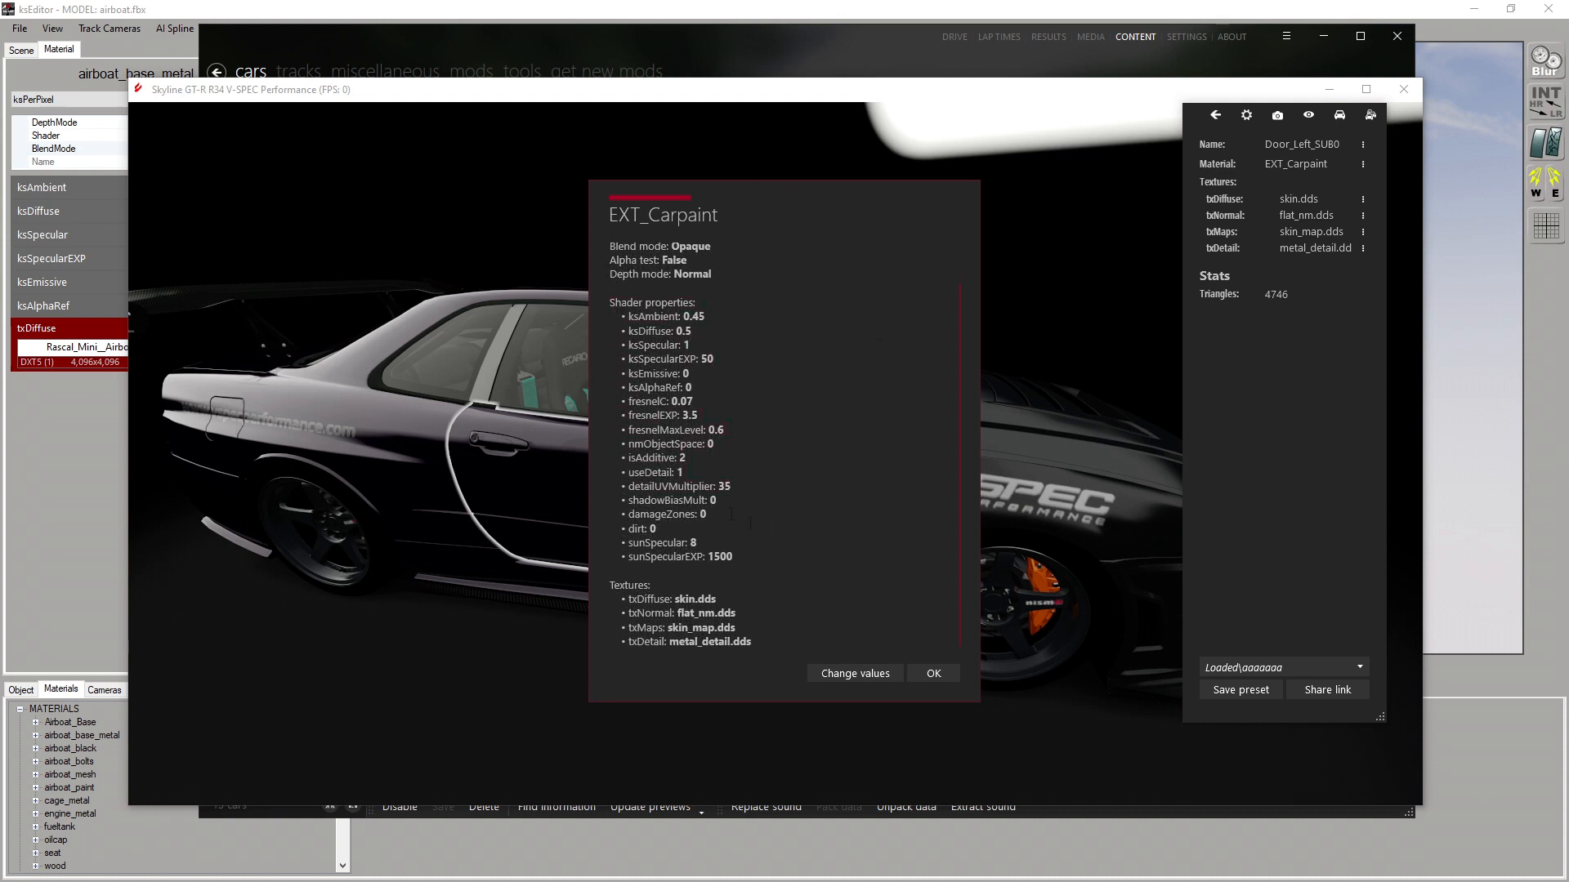
{"action": "left_click", "coordinate": [933, 673]}
View the door's skin.dds diffuse texture at full size, close the showroom preview and return to ksEditor
{"action": "left_click", "coordinate": [1363, 198]}
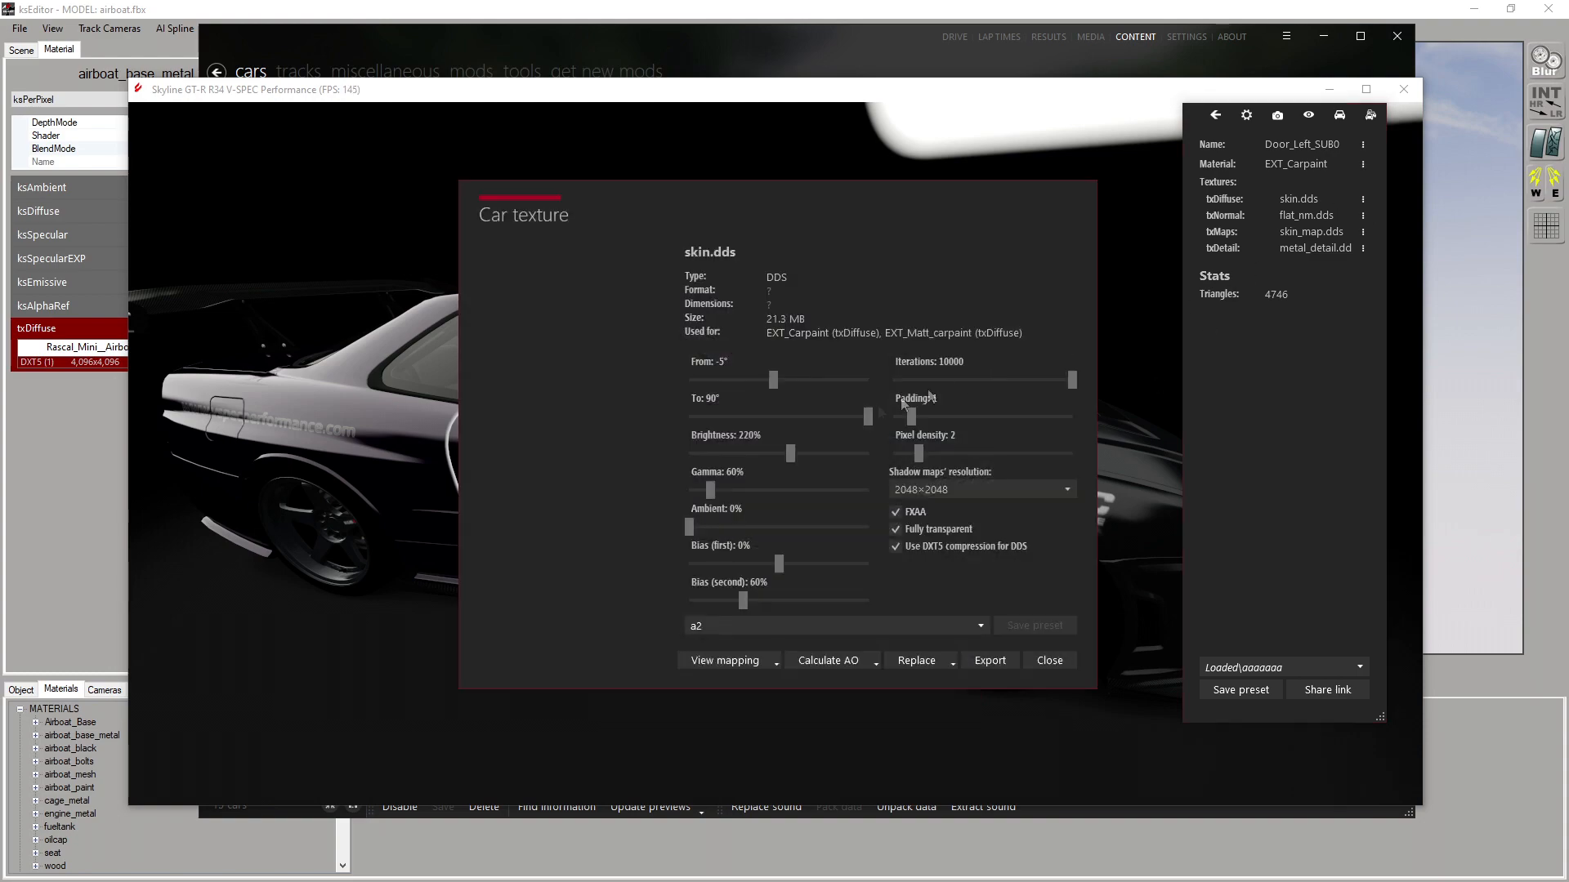
{"action": "left_click", "coordinate": [554, 504]}
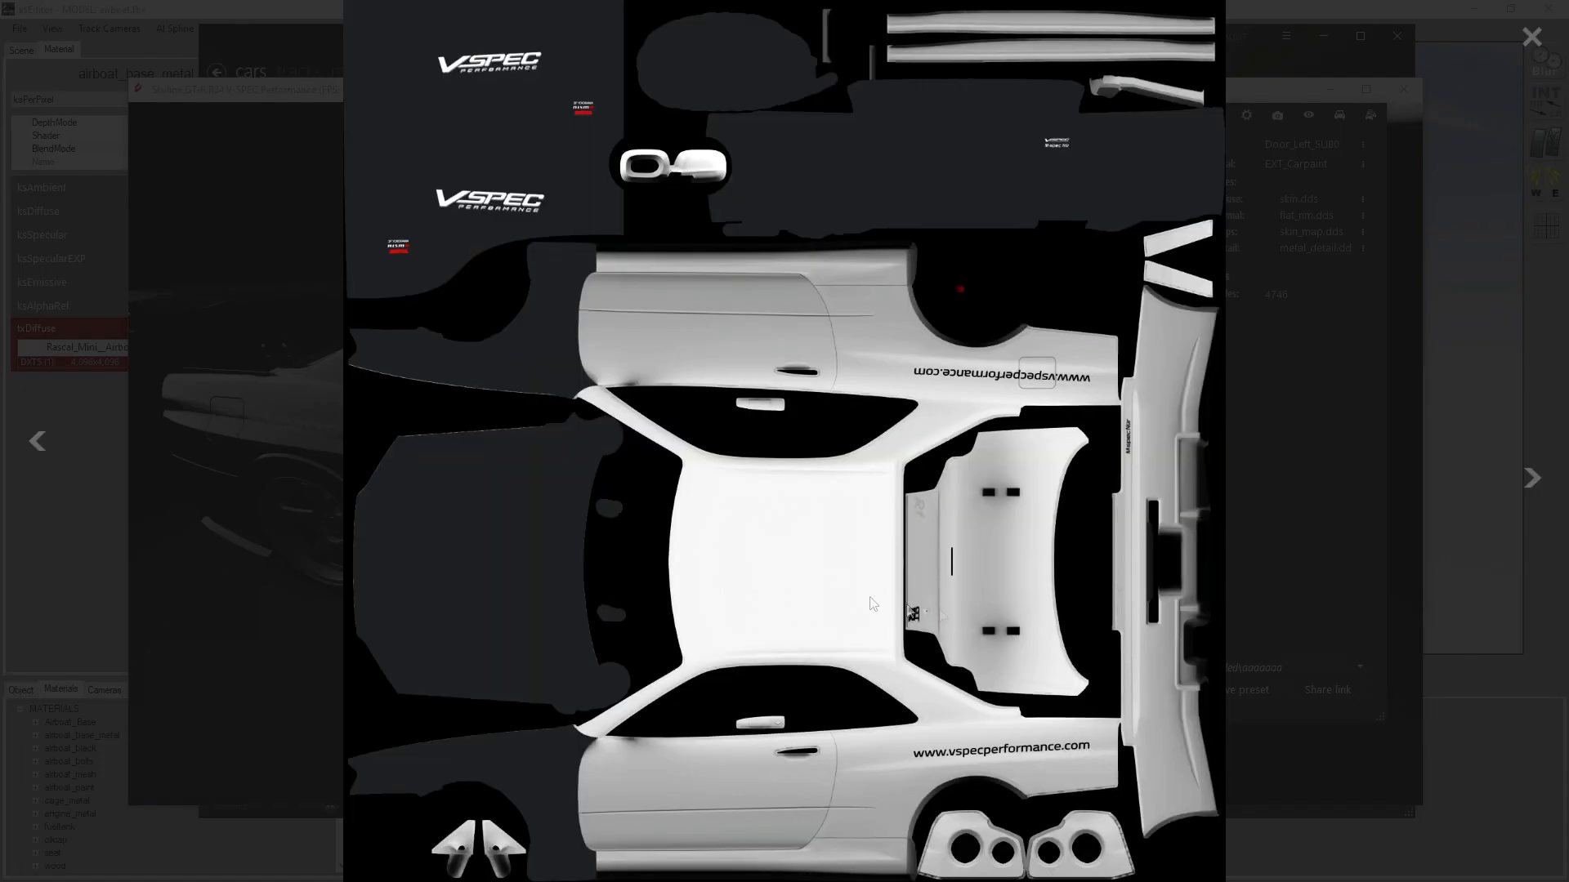
{"action": "left_click", "coordinate": [1349, 436]}
{"action": "left_click", "coordinate": [1051, 658]}
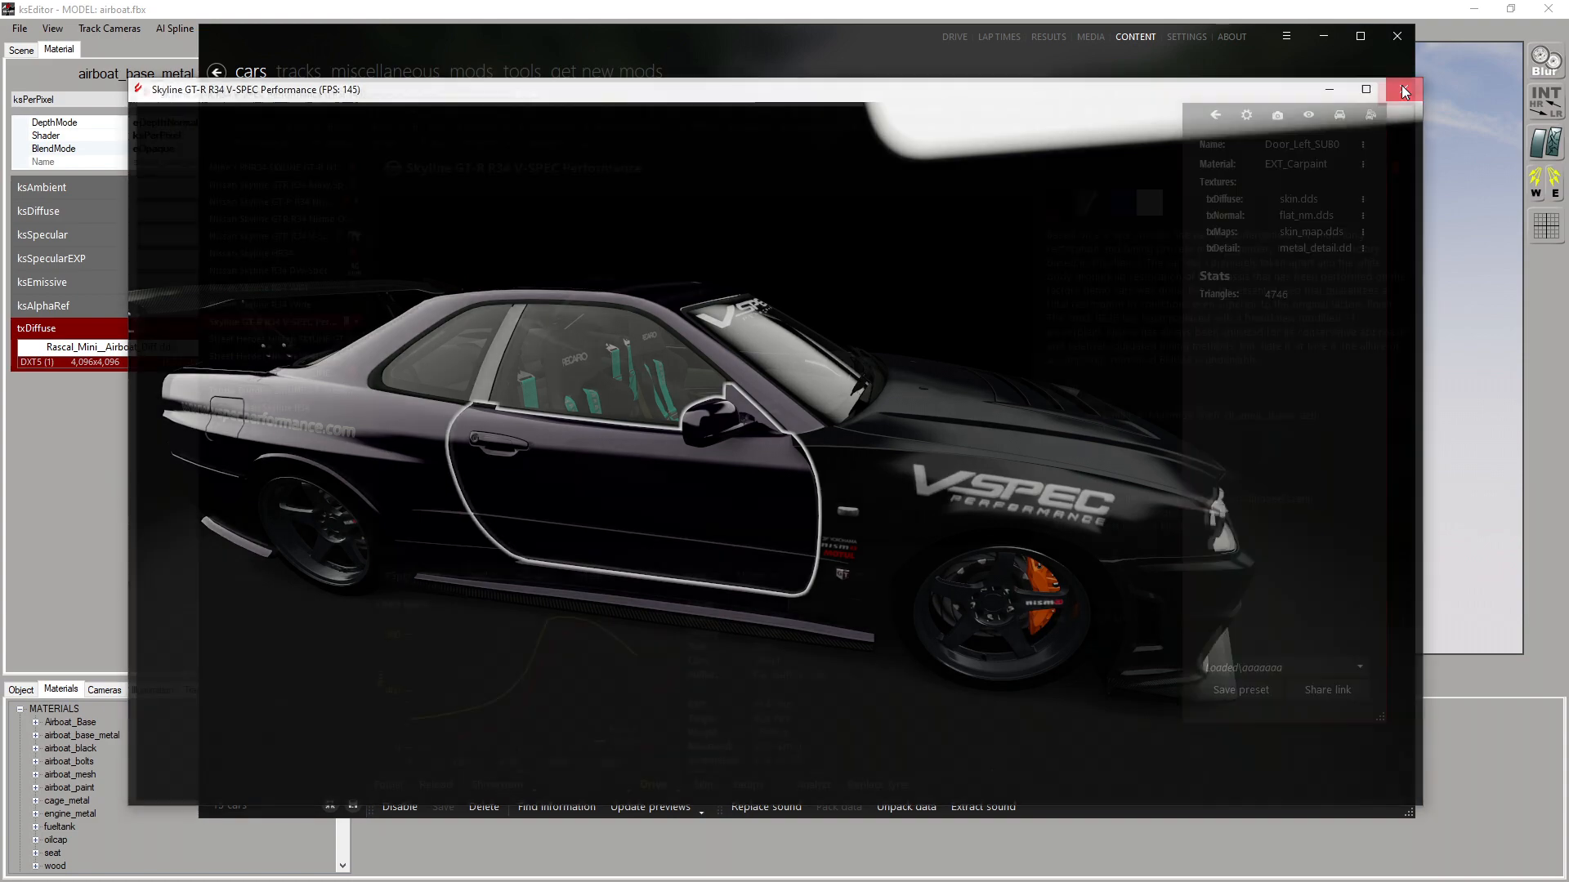
{"action": "left_click", "coordinate": [1404, 91]}
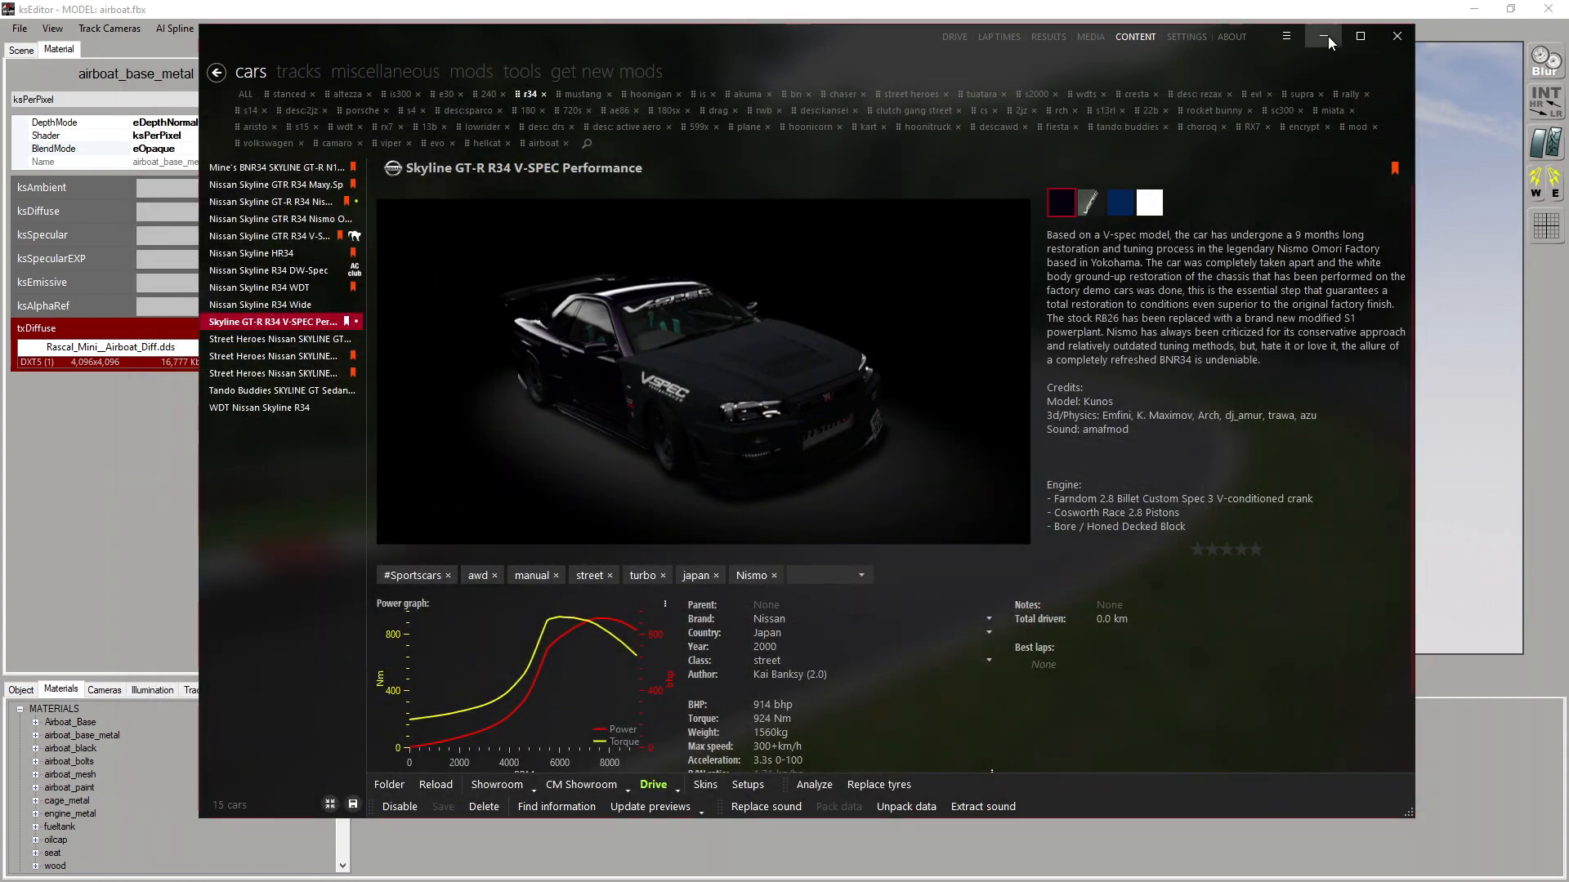
{"action": "left_click", "coordinate": [1324, 36]}
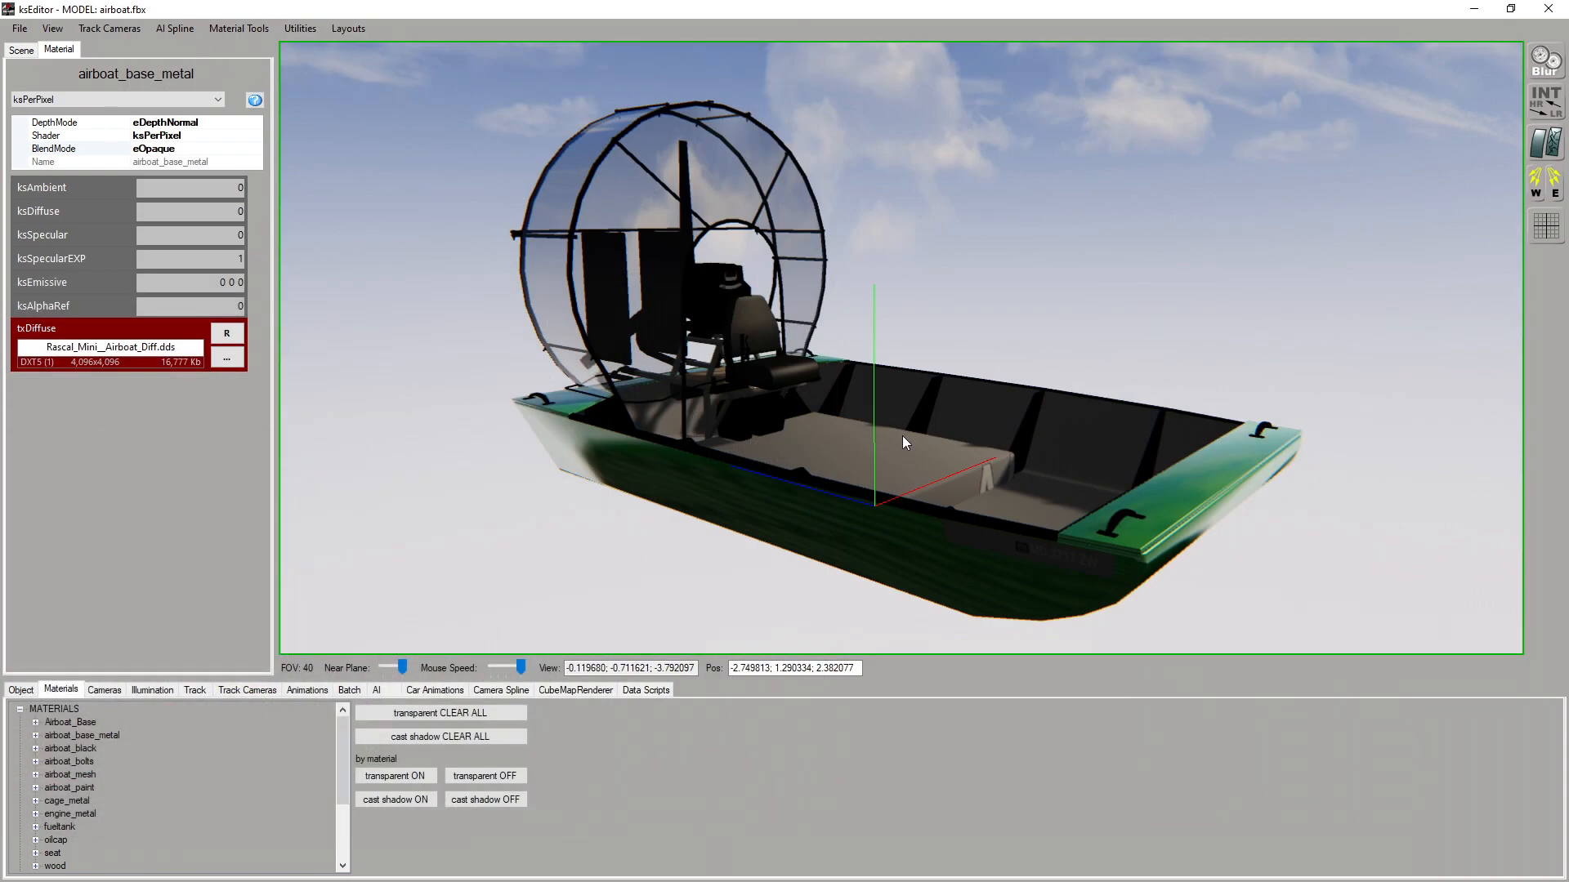